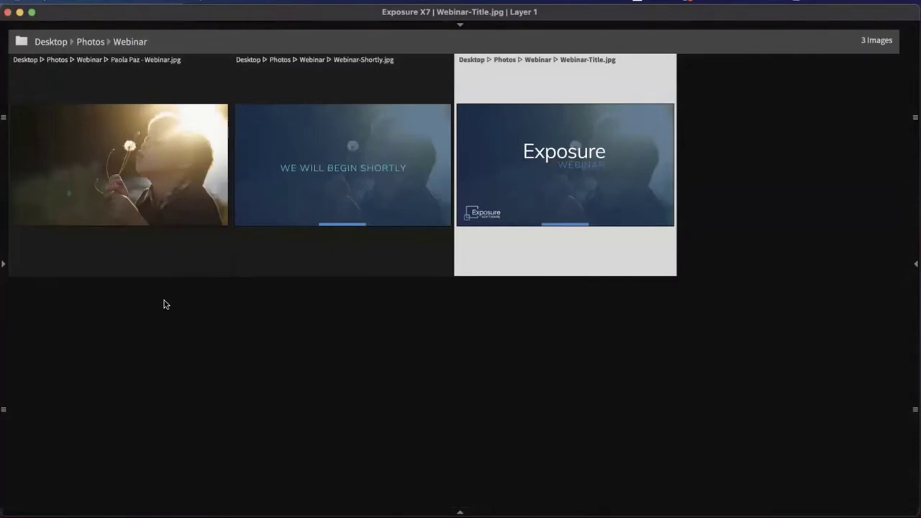
Show the side panels around the thumbnail grid and bring the Photos folder tree into view
{"action": "left_click", "coordinate": [6, 281]}
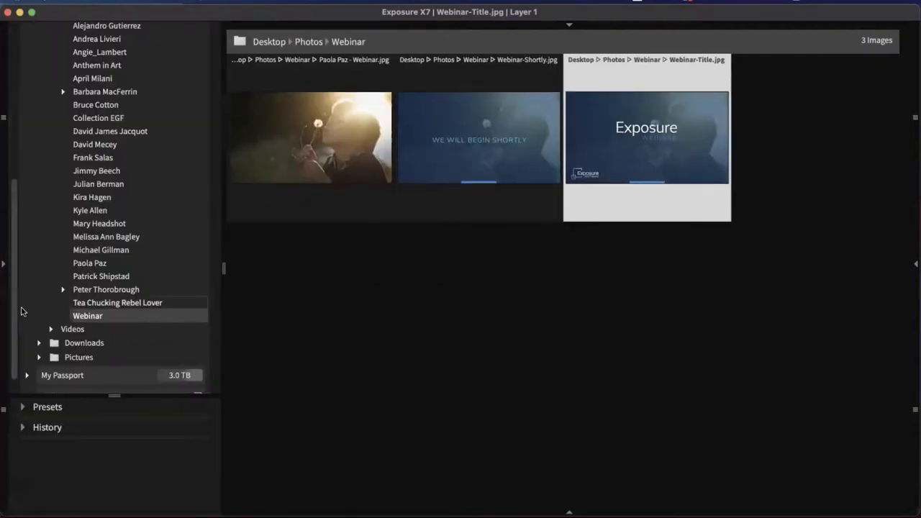
{"action": "key", "text": "Tab"}
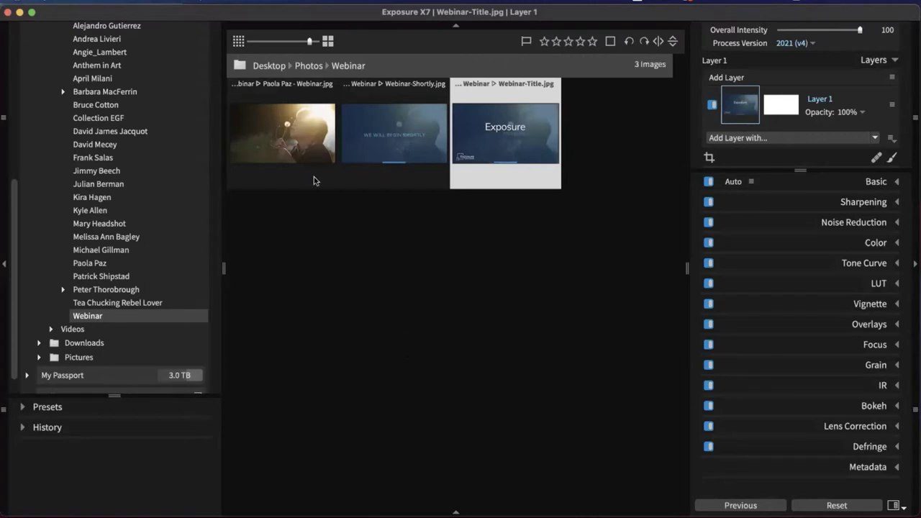
{"action": "scroll", "coordinate": [154, 288], "scroll_direction": "up", "scroll_amount": 5}
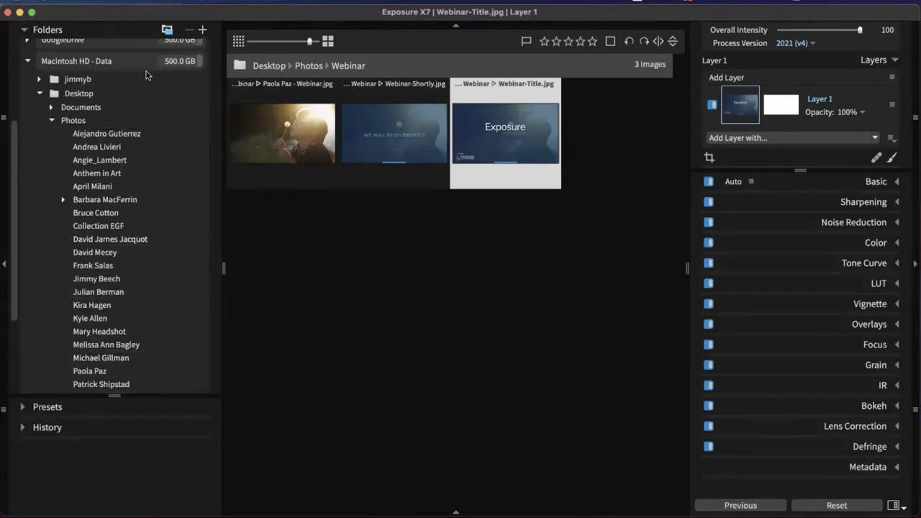
Open Copy Photos From Card, choose Camera Card as the source and review its images
{"action": "left_click", "coordinate": [106, 2]}
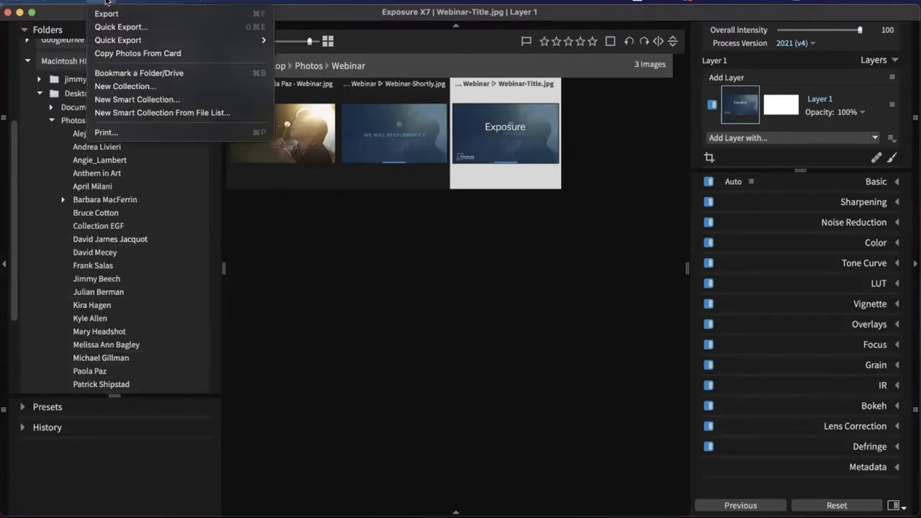
{"action": "left_click", "coordinate": [130, 53]}
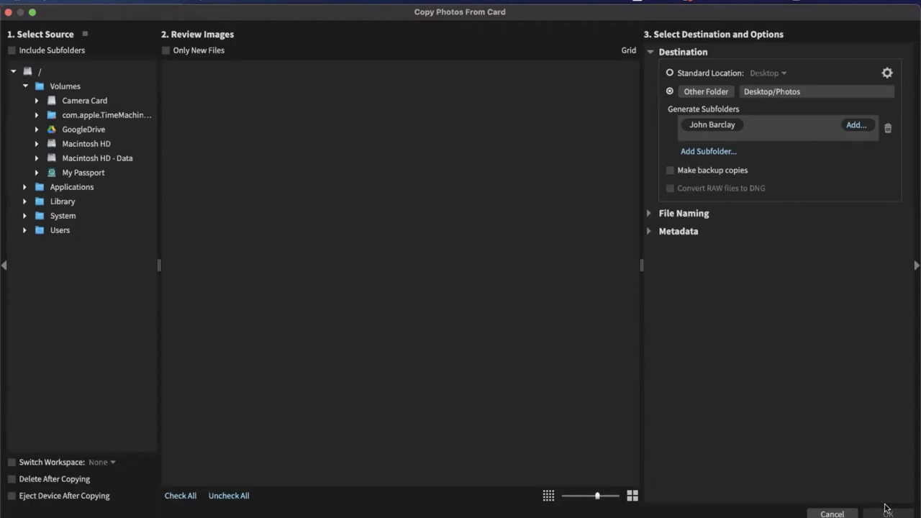
{"action": "left_click", "coordinate": [99, 102]}
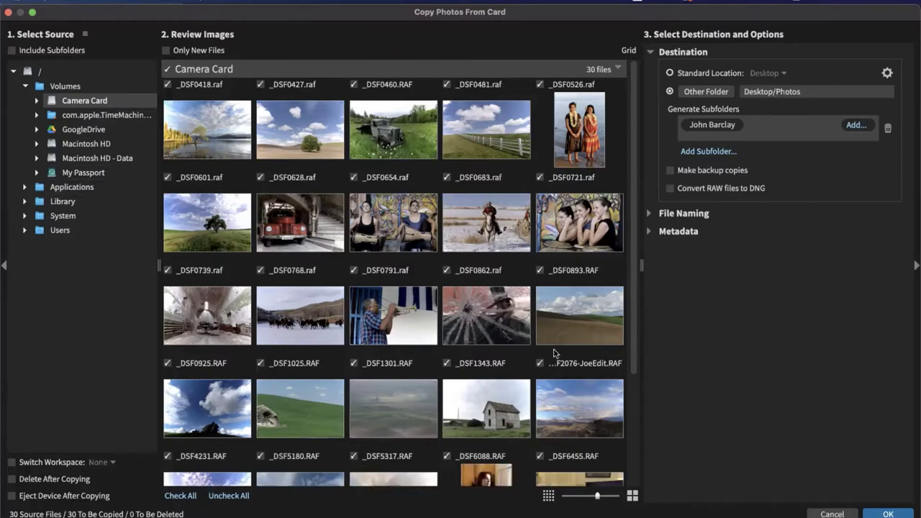
{"action": "scroll", "coordinate": [558, 349], "scroll_direction": "down", "scroll_amount": 2}
{"action": "scroll", "coordinate": [452, 394], "scroll_direction": "up", "scroll_amount": 2}
Set the copy destination to the Photos folder on the Desktop using the Other Folder option
{"action": "left_click", "coordinate": [670, 74]}
{"action": "left_click", "coordinate": [697, 95]}
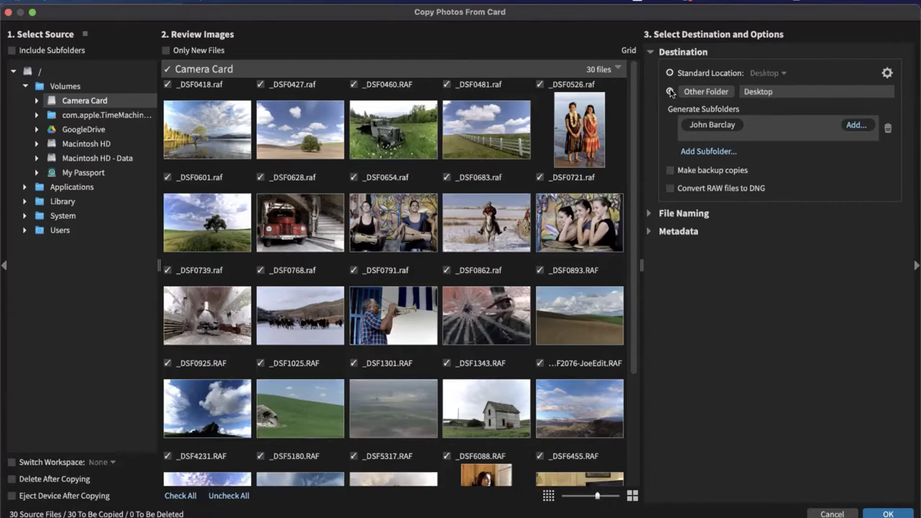
{"action": "left_click", "coordinate": [712, 94]}
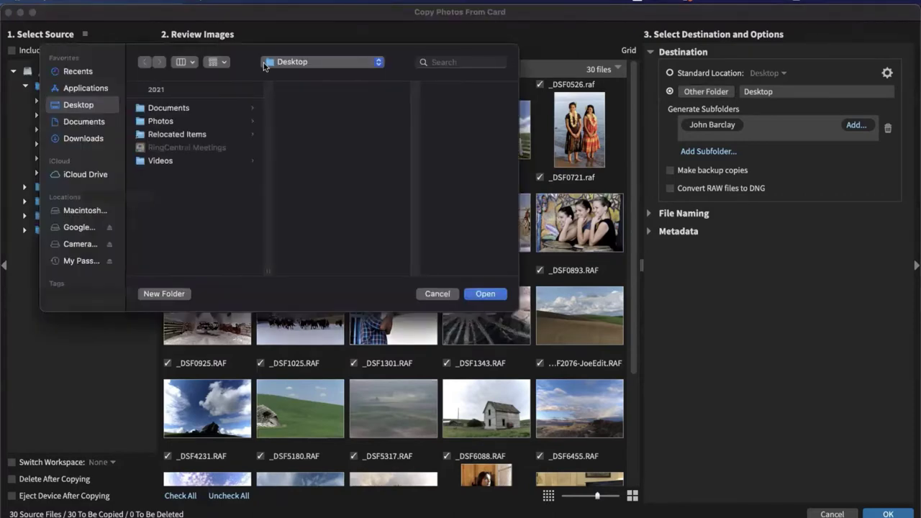
{"action": "left_click_drag", "start_coordinate": [249, 60], "coordinate": [400, 75]}
{"action": "left_click_drag", "start_coordinate": [501, 73], "coordinate": [511, 76]}
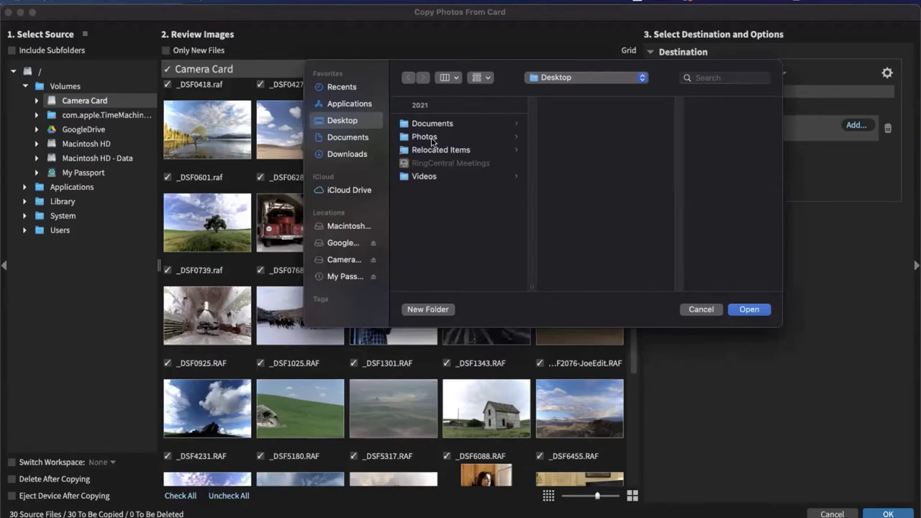
{"action": "left_click", "coordinate": [432, 137]}
{"action": "scroll", "coordinate": [584, 208], "scroll_direction": "down", "scroll_amount": 5}
{"action": "scroll", "coordinate": [584, 209], "scroll_direction": "up", "scroll_amount": 5}
{"action": "left_click", "coordinate": [749, 309]}
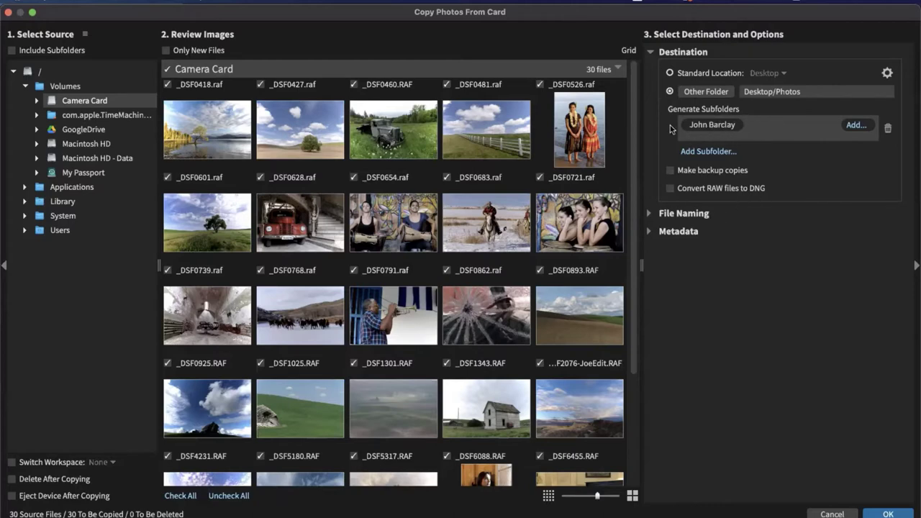
Examine the generated subfolder's custom text and the Rename Copied Files option under File Naming
{"action": "left_click", "coordinate": [706, 125]}
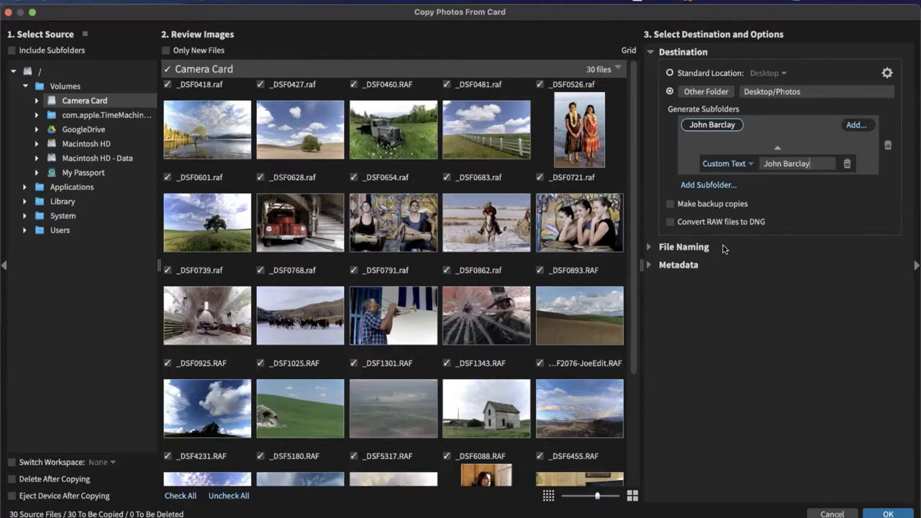
{"action": "left_click", "coordinate": [666, 246]}
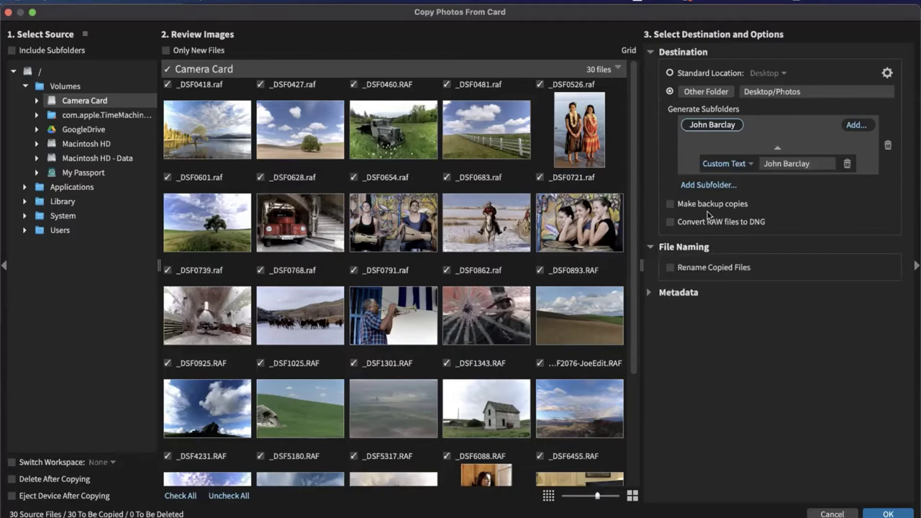
{"action": "left_click", "coordinate": [669, 267]}
Enable Apply Metadata for the copied photos and add the Autochrome - Less Grain preset
{"action": "left_click", "coordinate": [652, 292]}
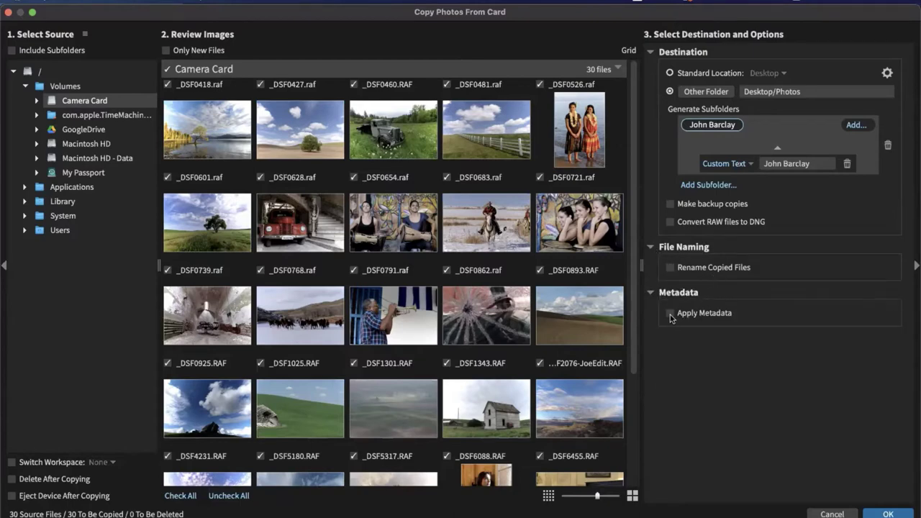
{"action": "left_click", "coordinate": [670, 314]}
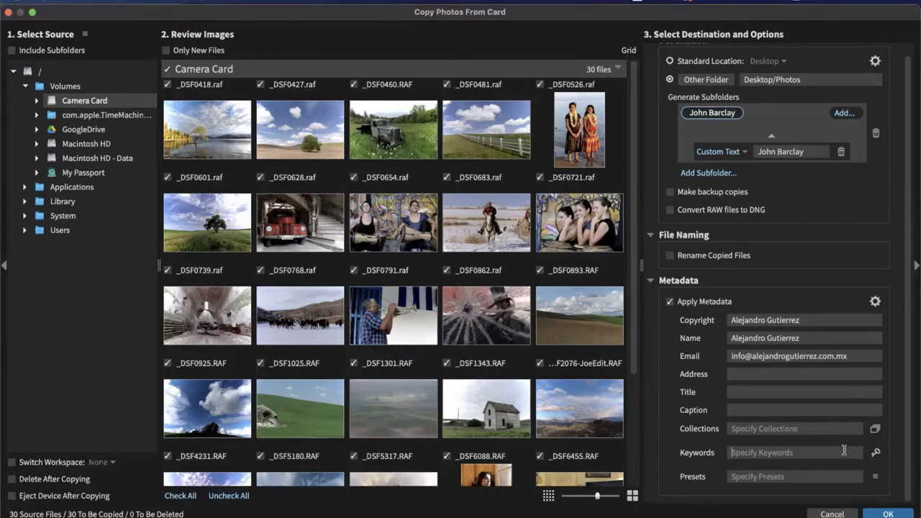
{"action": "left_click", "coordinate": [849, 476]}
{"action": "left_click", "coordinate": [874, 476]}
{"action": "mouse_move", "coordinate": [809, 365]}
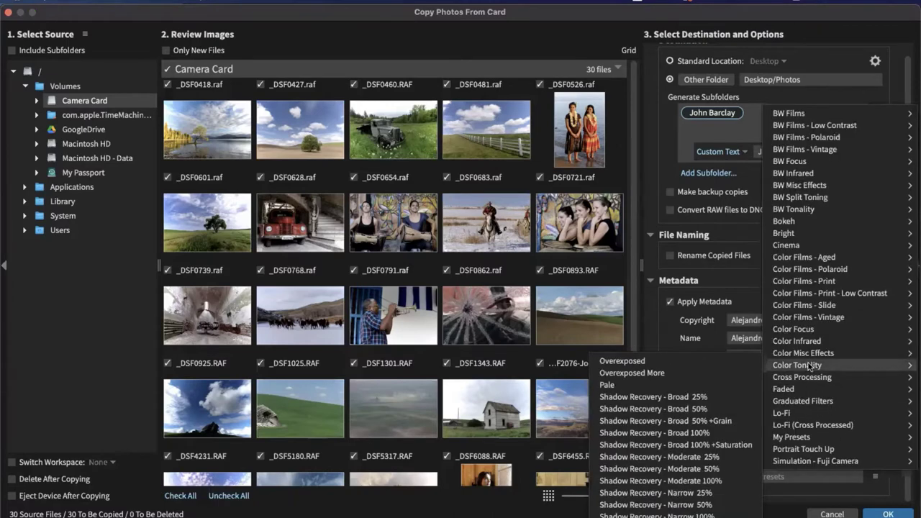
{"action": "mouse_move", "coordinate": [798, 317]}
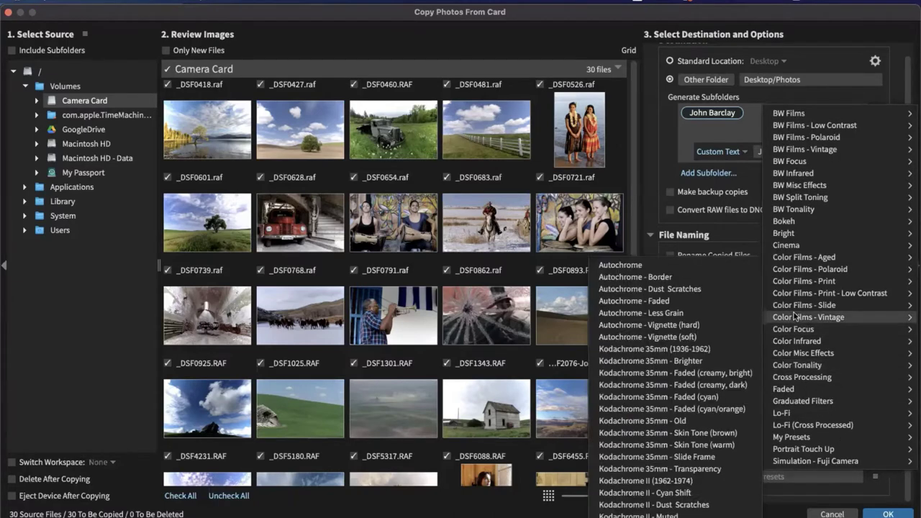
{"action": "left_click", "coordinate": [712, 313]}
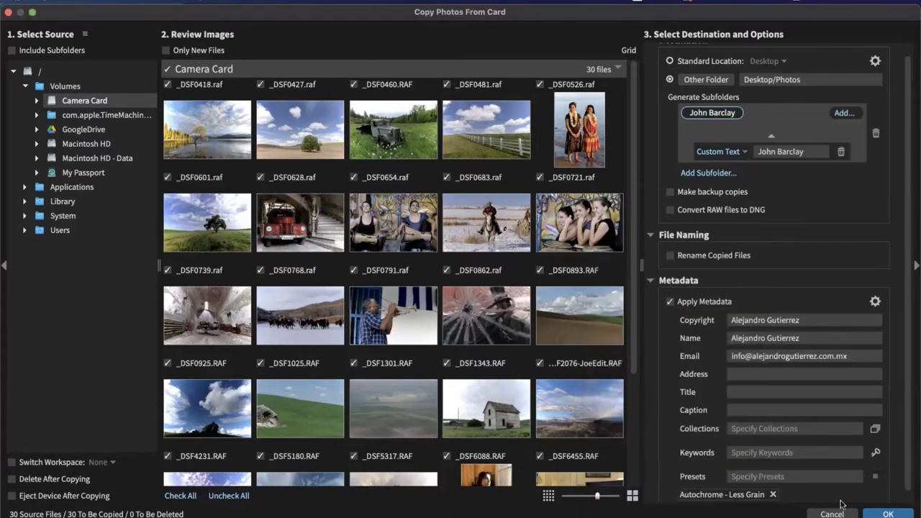
Remove the Autochrome - Less Grain preset and turn Apply Metadata off again
{"action": "left_click", "coordinate": [773, 495]}
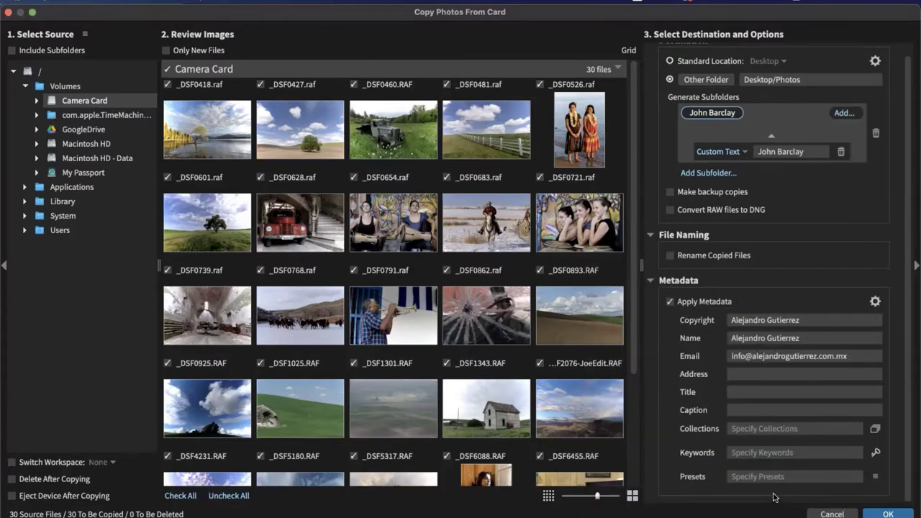
{"action": "left_click", "coordinate": [670, 301]}
{"action": "left_click", "coordinate": [650, 292]}
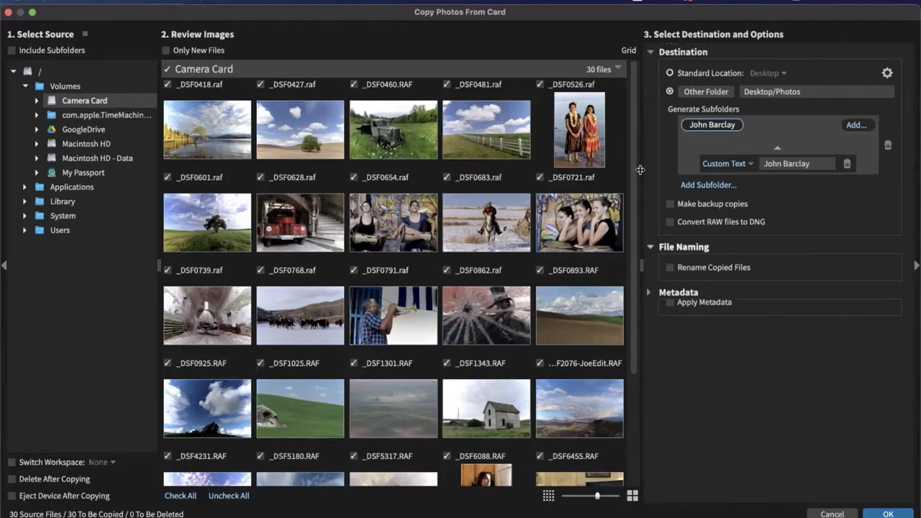
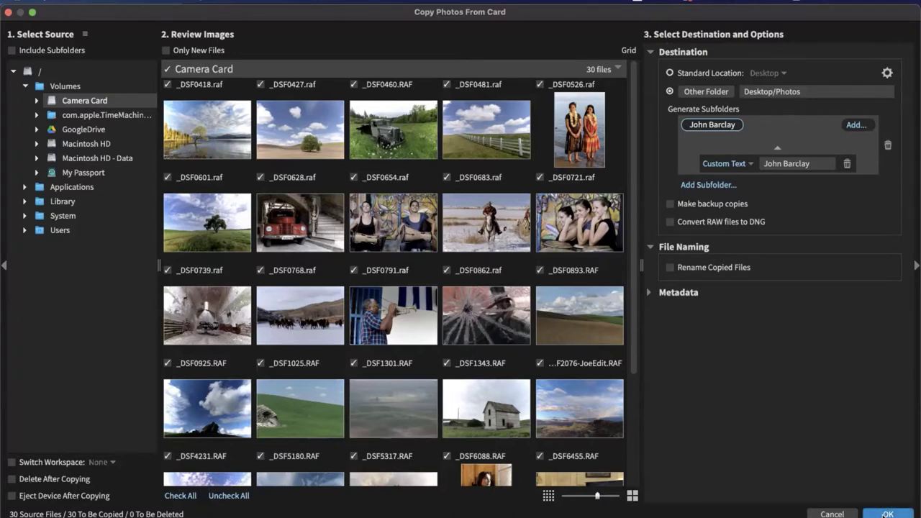
Start copying the card's photos and open the newly created photographer subfolder inside Photos
{"action": "left_click", "coordinate": [885, 514]}
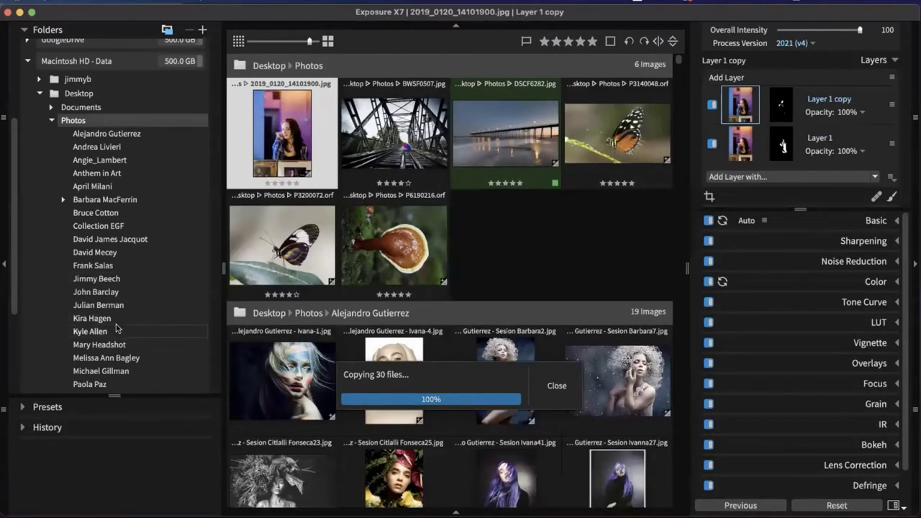
{"action": "left_click", "coordinate": [96, 292]}
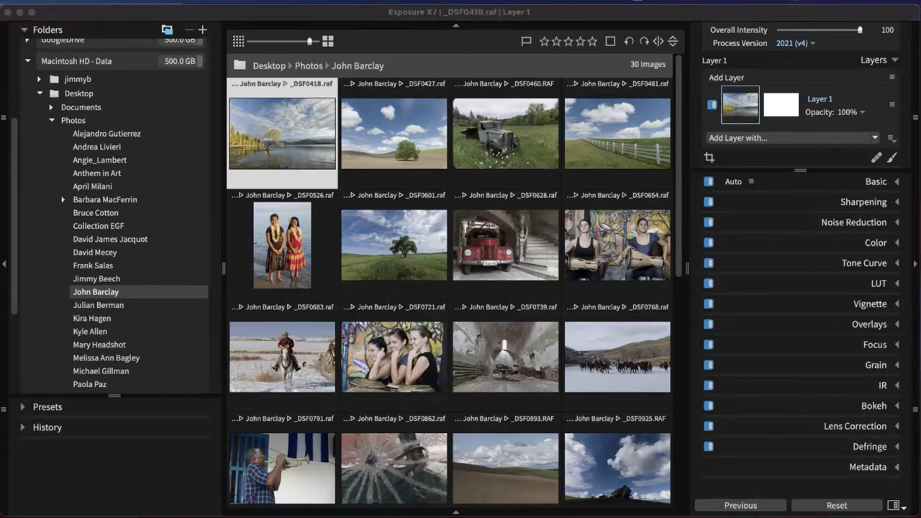
In Finder, inspect a 20200129 .exposurex7 sidecar file in a photographer folder's Exposure Software > Exposure X7 subfolder
{"action": "left_click_drag", "start_coordinate": [920, 496], "coordinate": [433, 136]}
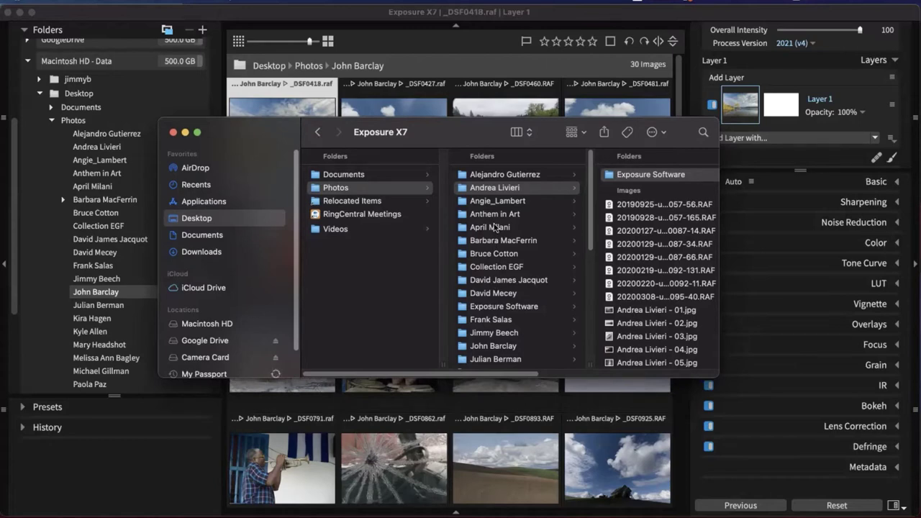
{"action": "left_click_drag", "start_coordinate": [286, 158], "coordinate": [241, 226]}
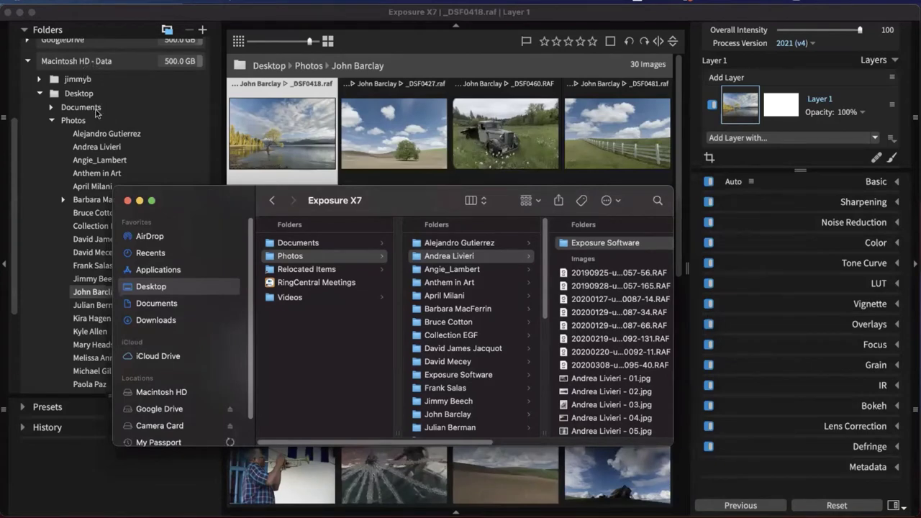
{"action": "left_click_drag", "start_coordinate": [229, 211], "coordinate": [254, 199]}
{"action": "scroll", "coordinate": [474, 296], "scroll_direction": "down", "scroll_amount": 1}
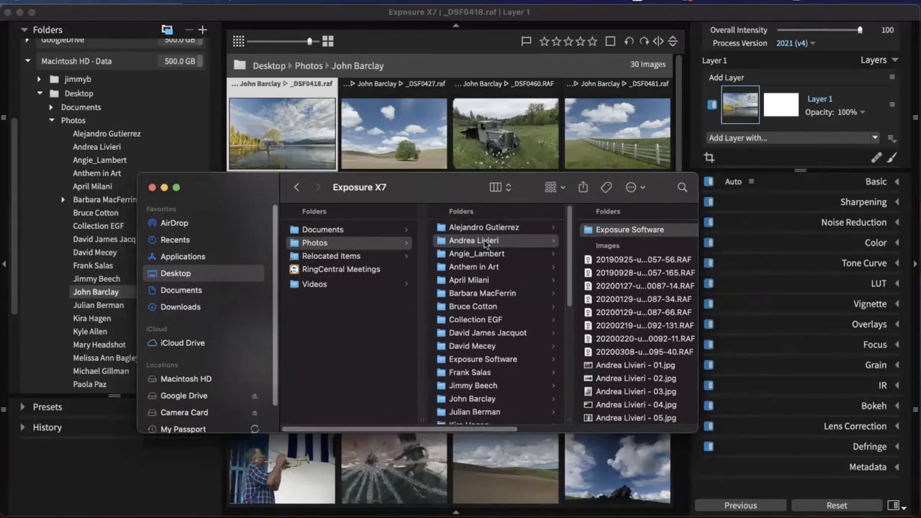
{"action": "left_click_drag", "start_coordinate": [500, 429], "coordinate": [522, 431]}
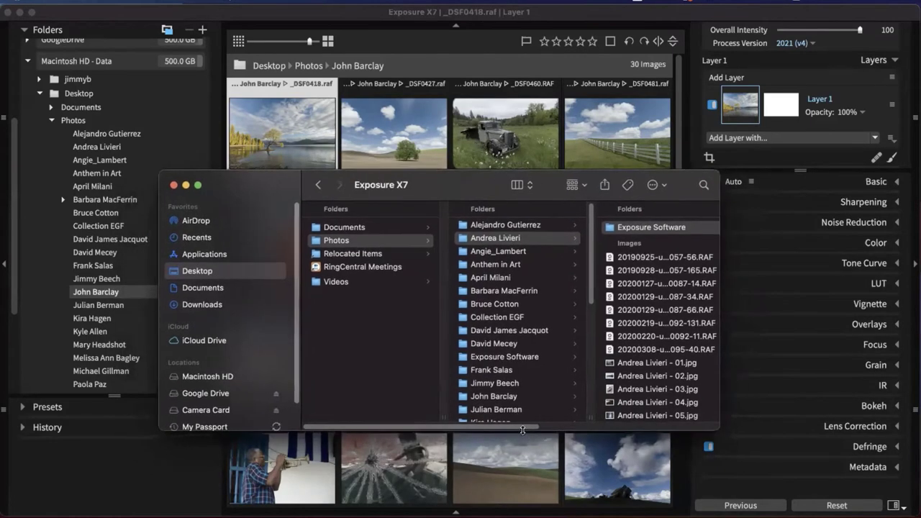
{"action": "scroll", "coordinate": [613, 285], "scroll_direction": "right", "scroll_amount": 5}
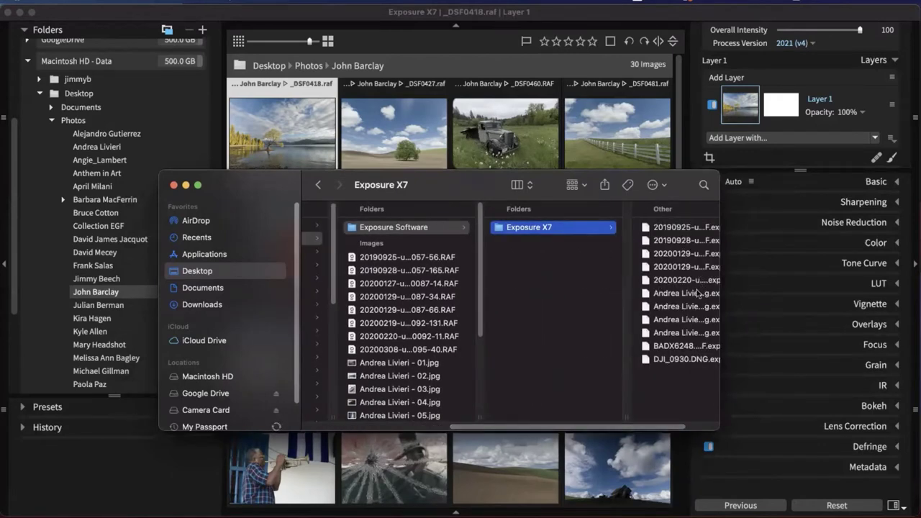
{"action": "left_click", "coordinate": [695, 254]}
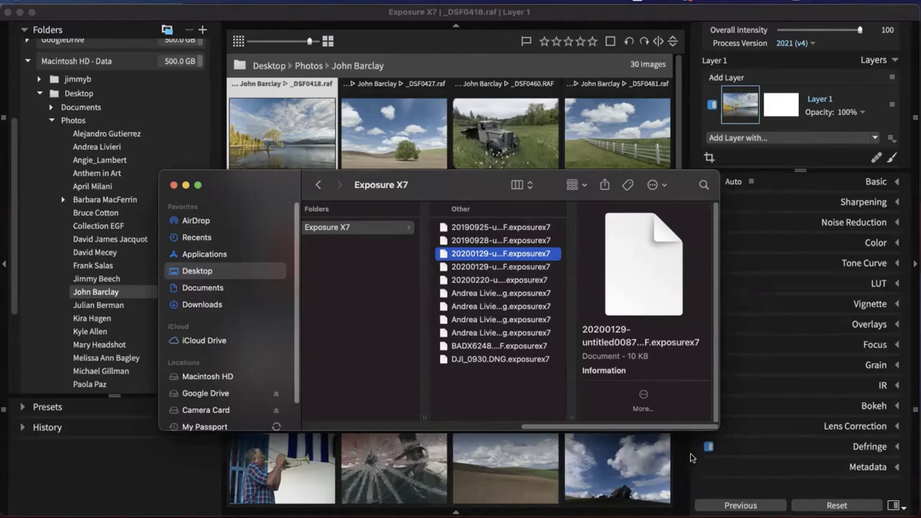
Look back at the photographer's folder containing the Exposure Software subfolder, move the Finder window away and return to Exposure X7
{"action": "scroll", "coordinate": [681, 429], "scroll_direction": "left", "scroll_amount": 10}
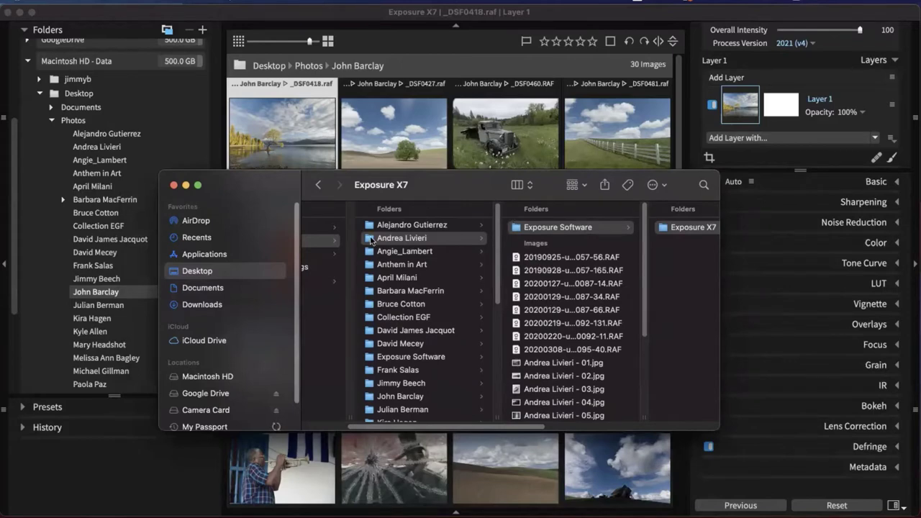
{"action": "left_click_drag", "start_coordinate": [370, 239], "coordinate": [390, 239]}
{"action": "mouse_move", "coordinate": [369, 242]}
{"action": "left_mouse_down"}
{"action": "mouse_move", "coordinate": [251, 340]}
{"action": "mouse_move", "coordinate": [214, 335]}
{"action": "mouse_move", "coordinate": [251, 325]}
{"action": "mouse_move", "coordinate": [378, 243]}
{"action": "left_mouse_up"}
{"action": "left_click_drag", "start_coordinate": [456, 193], "coordinate": [513, 286]}
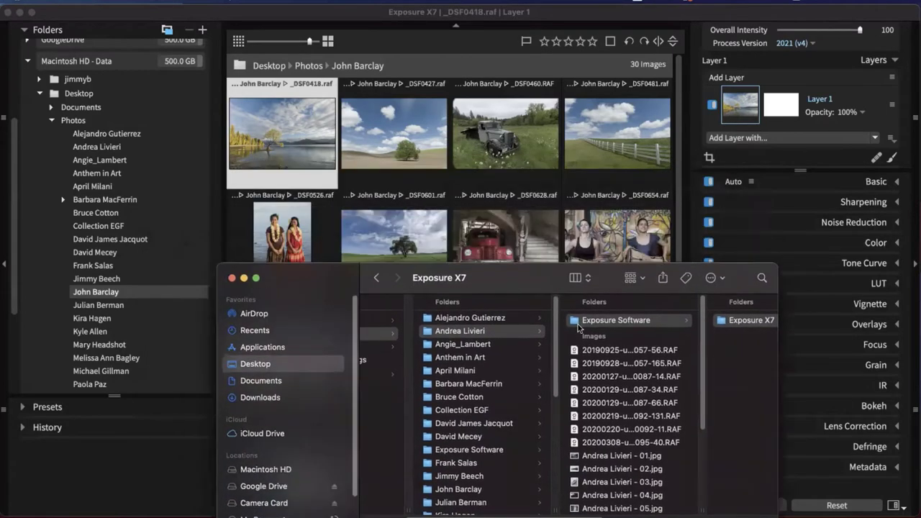
{"action": "left_click_drag", "start_coordinate": [577, 327], "coordinate": [720, 514]}
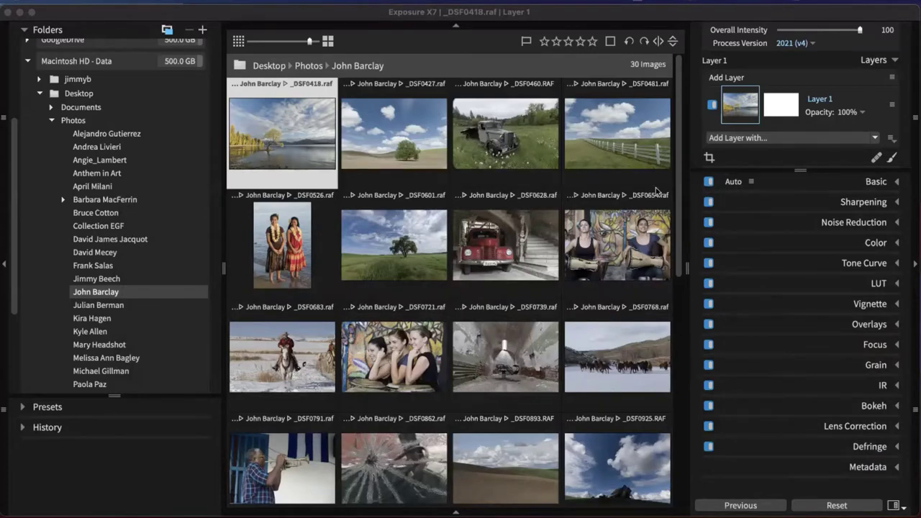
{"action": "left_click", "coordinate": [794, 16]}
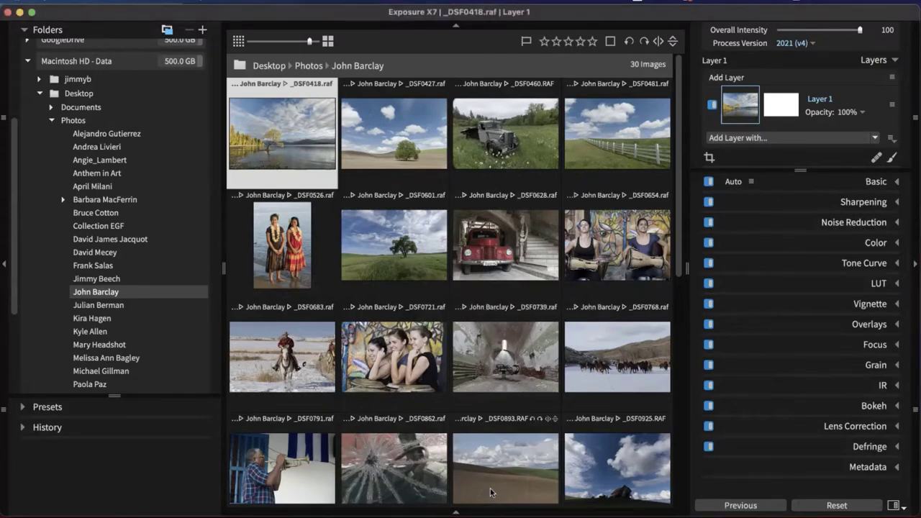
Switch the workspace layout to the Culling preset
{"action": "left_click", "coordinate": [467, 512]}
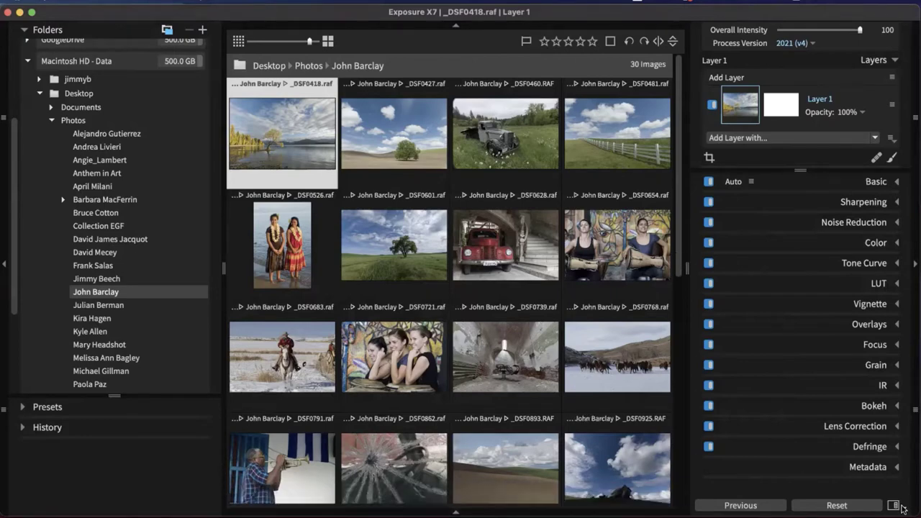
{"action": "left_click", "coordinate": [894, 505]}
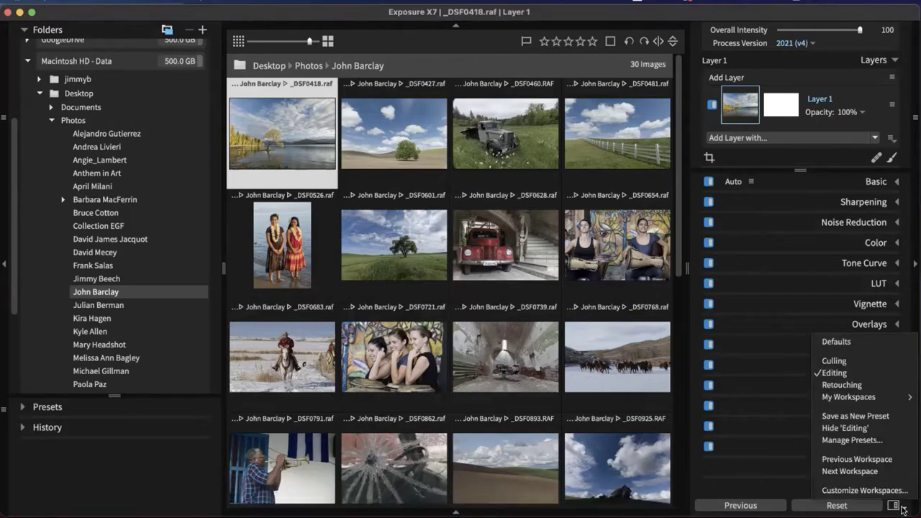
{"action": "left_click", "coordinate": [843, 361]}
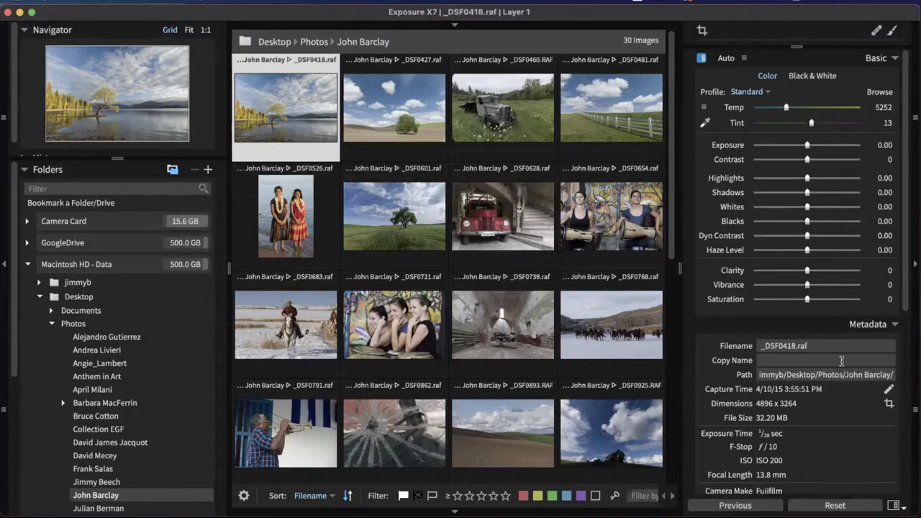
Hide the editing and metadata panels to enlarge the thumbnail grid, and browse the folder's photos
{"action": "left_click", "coordinate": [914, 270]}
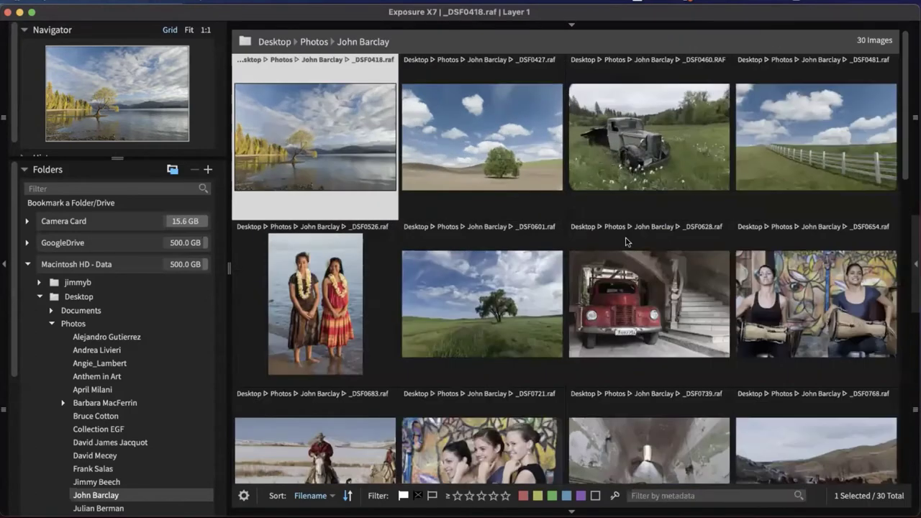
{"action": "key", "text": "Tab"}
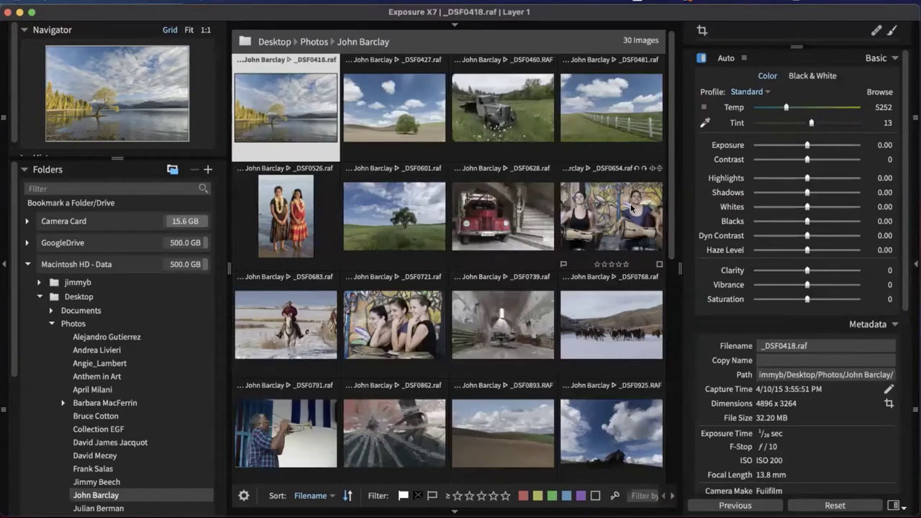
{"action": "key", "text": "Tab"}
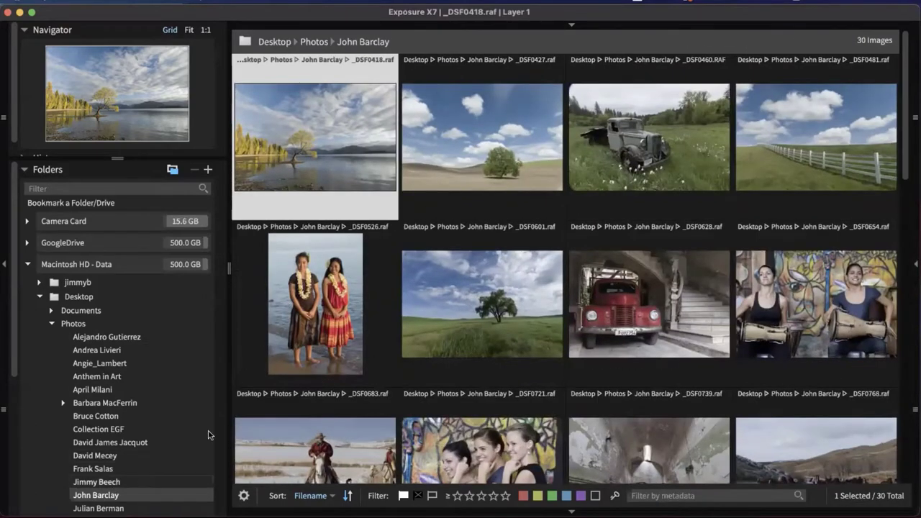
{"action": "scroll", "coordinate": [328, 395], "scroll_direction": "down", "scroll_amount": 3}
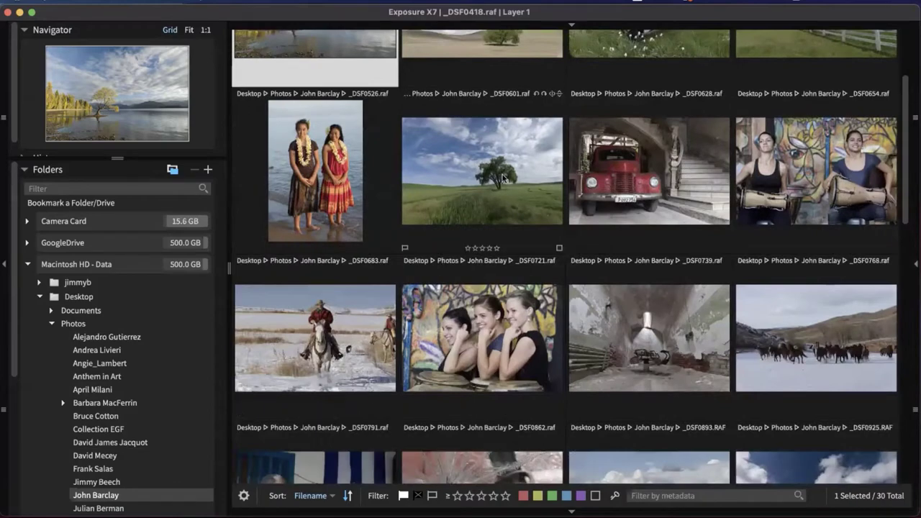
{"action": "scroll", "coordinate": [504, 180], "scroll_direction": "up", "scroll_amount": 3}
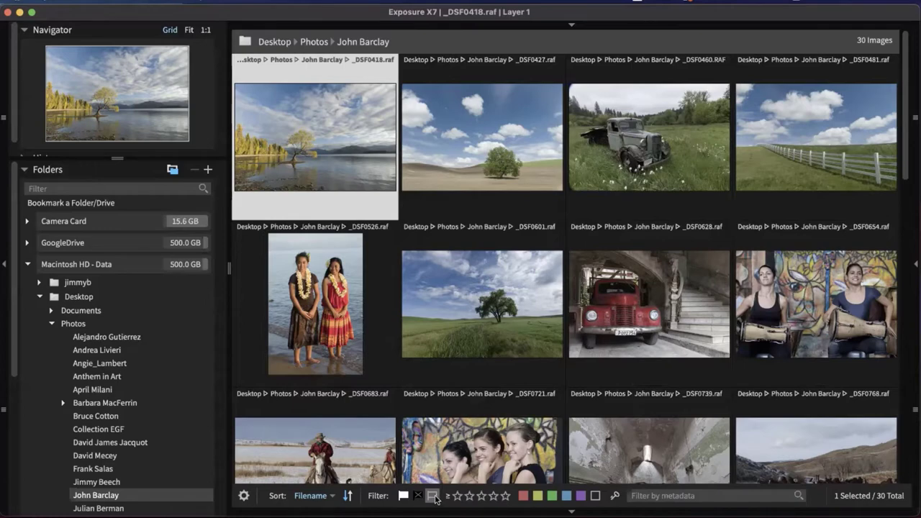
Review the available workspace presets and reselect Culling, keeping the editing and metadata panels hidden
{"action": "left_click", "coordinate": [912, 500]}
{"action": "left_click", "coordinate": [899, 497]}
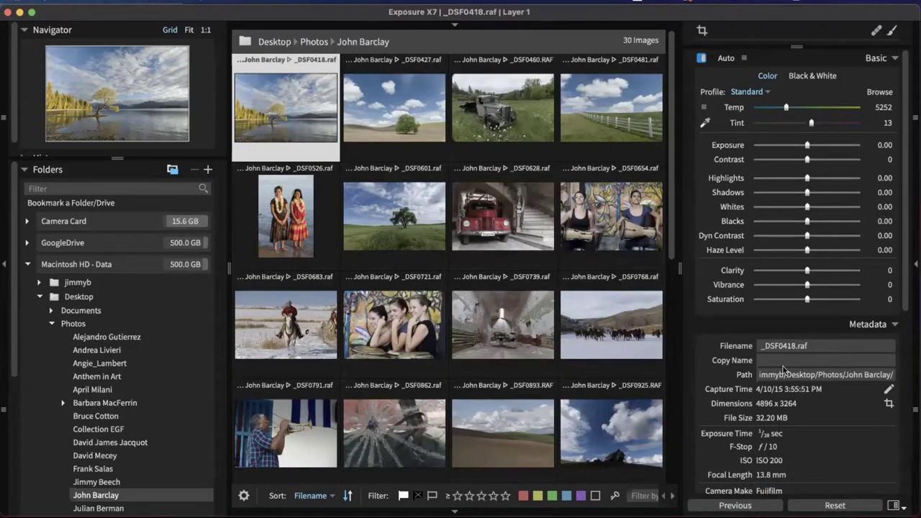
{"action": "left_click", "coordinate": [895, 506]}
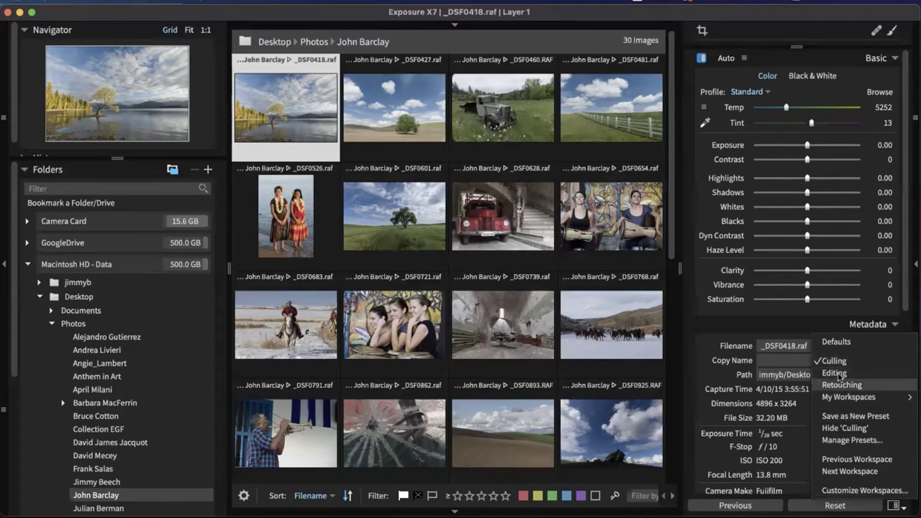
{"action": "left_click", "coordinate": [775, 325]}
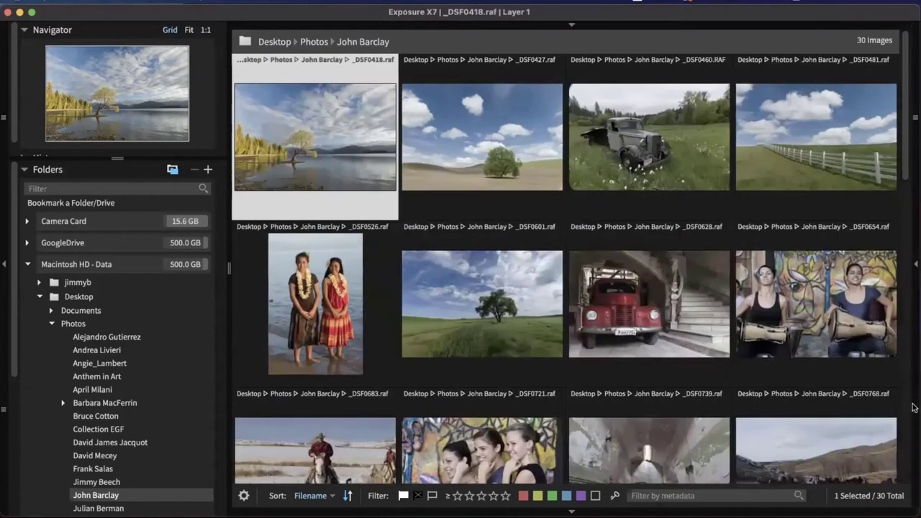
{"action": "left_click", "coordinate": [912, 407]}
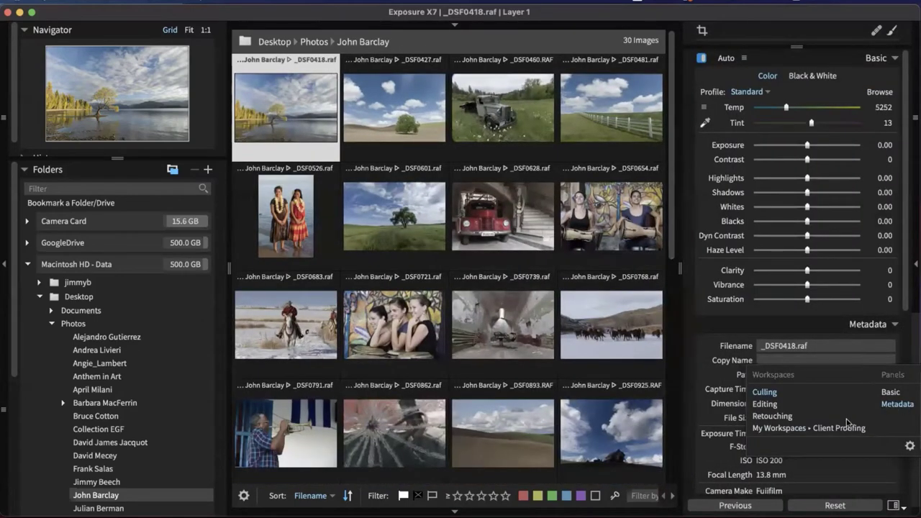
{"action": "left_click", "coordinate": [765, 393]}
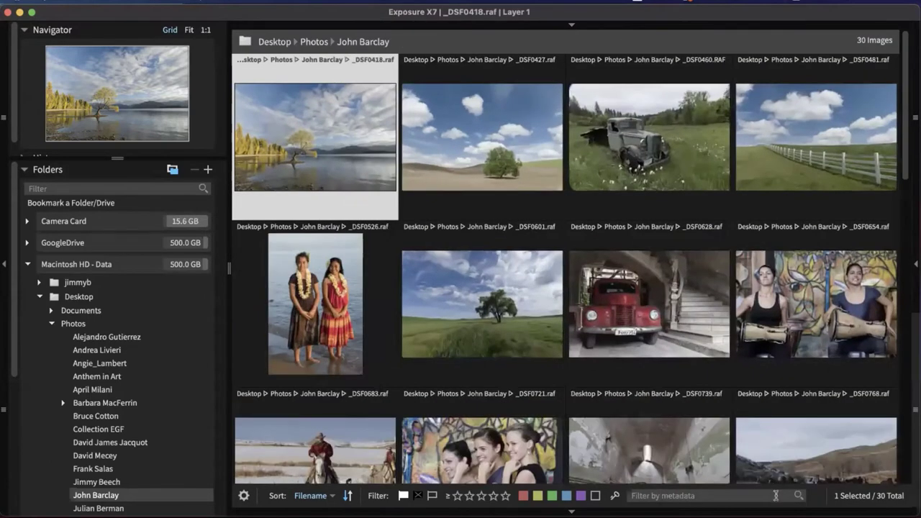
Look over the application's help entries, including the keyboard shortcuts reference, and close them
{"action": "mouse_move", "coordinate": [717, 348]}
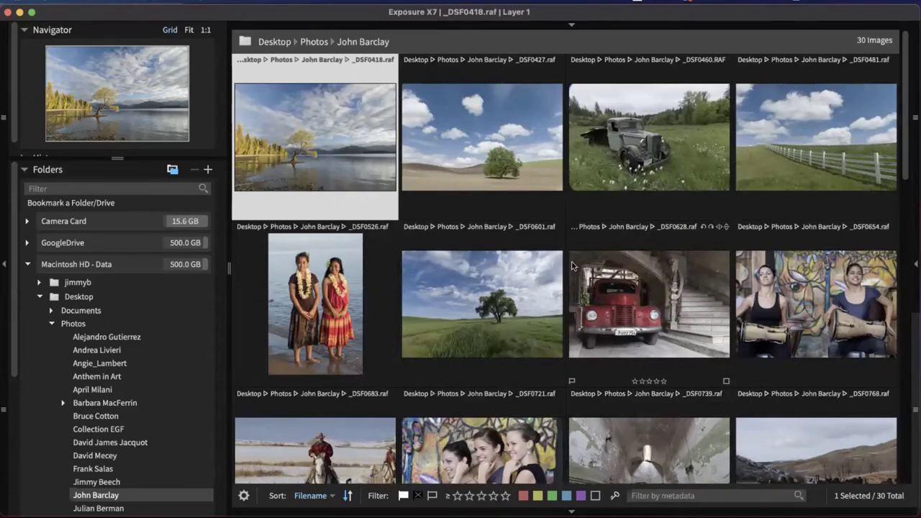
{"action": "left_click", "coordinate": [199, 2]}
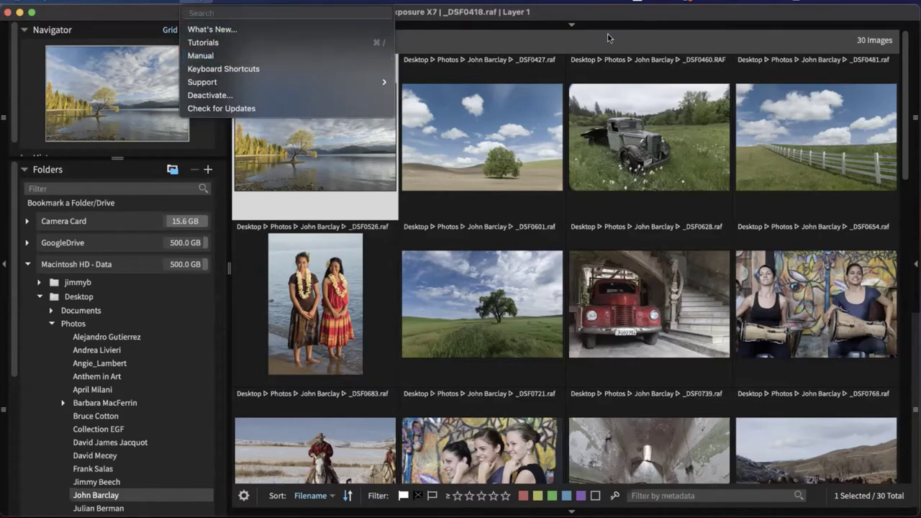
{"action": "key", "text": "Escape"}
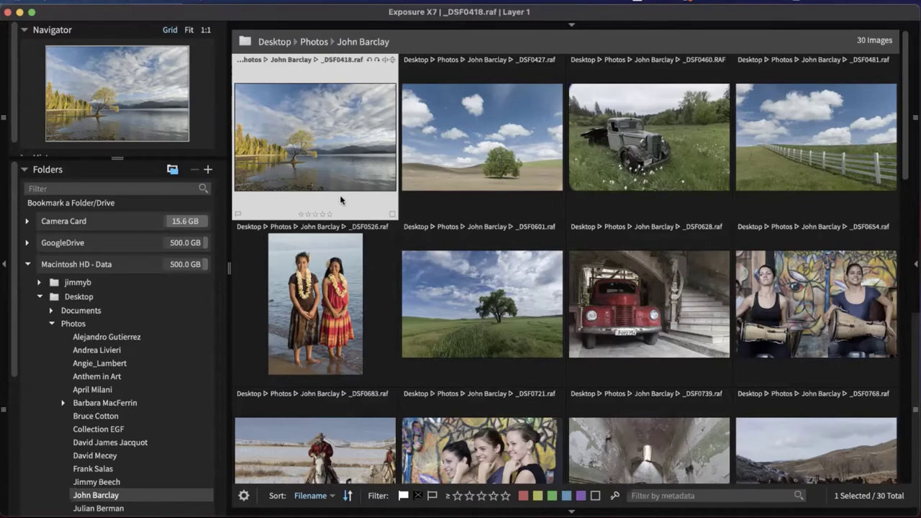
Try the Pick and Reject flags on _DSF0418.raf and remove its flag
{"action": "left_click", "coordinate": [239, 215]}
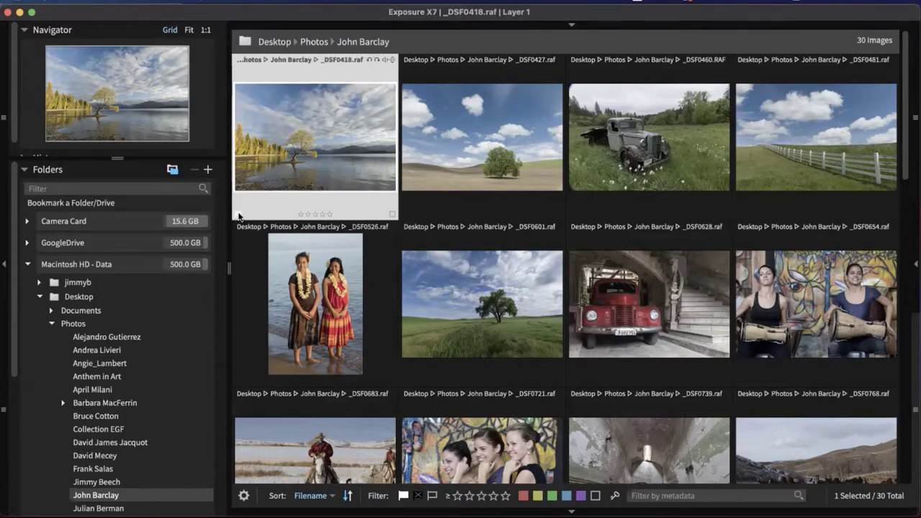
{"action": "left_click", "coordinate": [238, 214]}
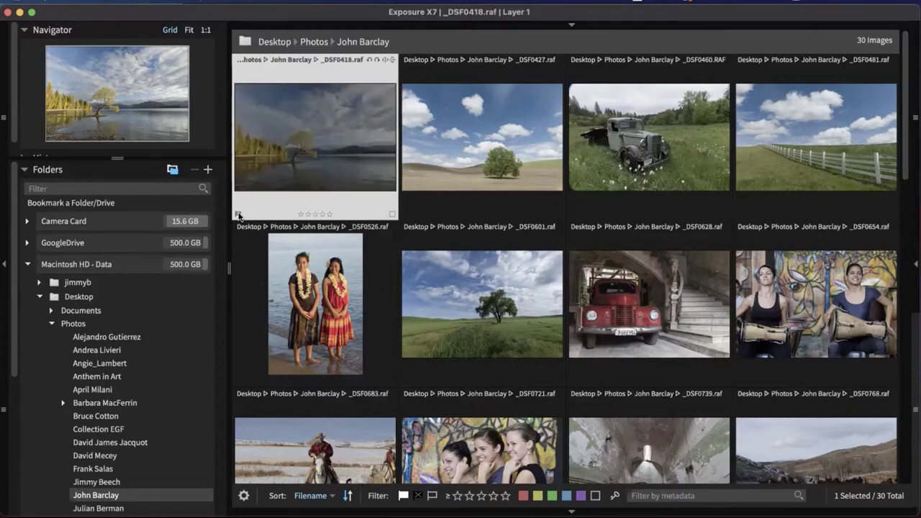
{"action": "left_click", "coordinate": [239, 214]}
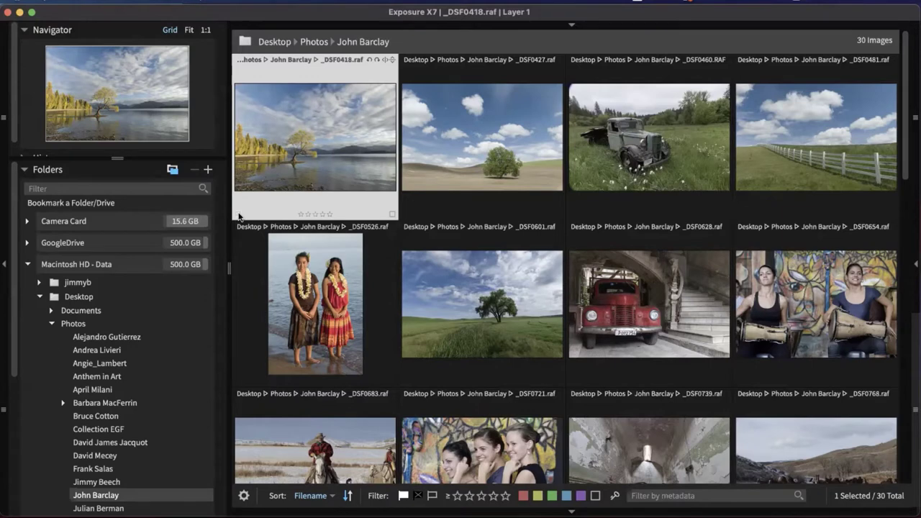
{"action": "right_click", "coordinate": [238, 215]}
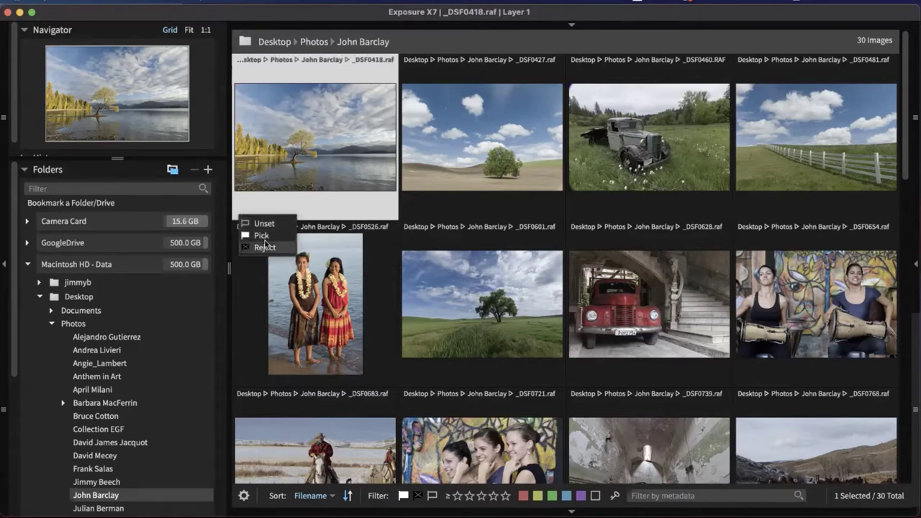
{"action": "left_click", "coordinate": [262, 235]}
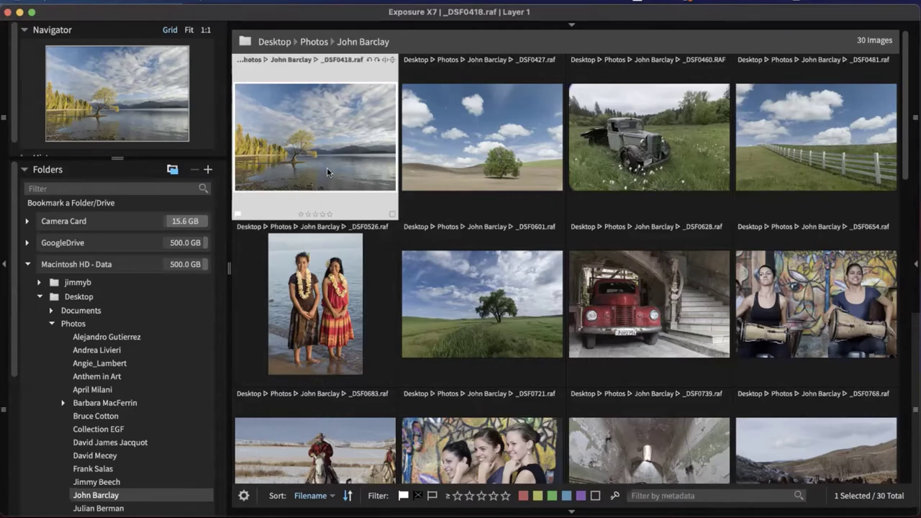
{"action": "key", "text": "x"}
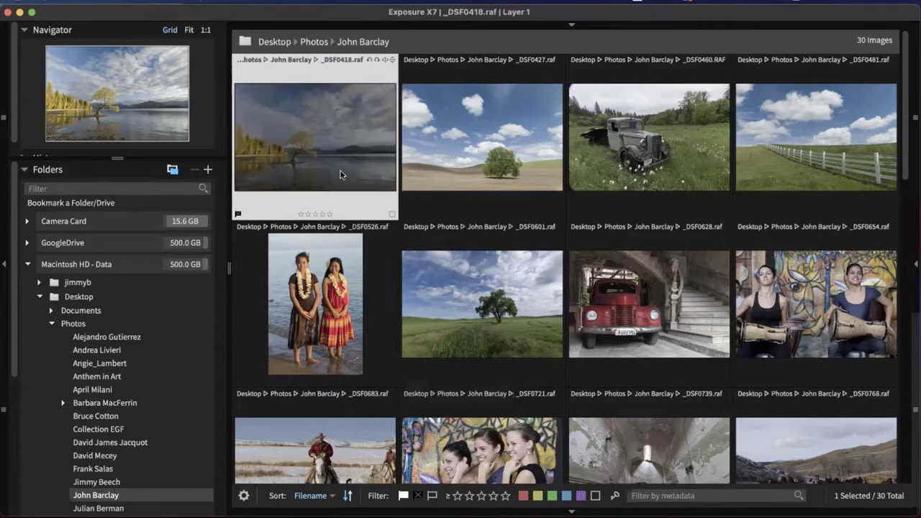
{"action": "left_click", "coordinate": [239, 214]}
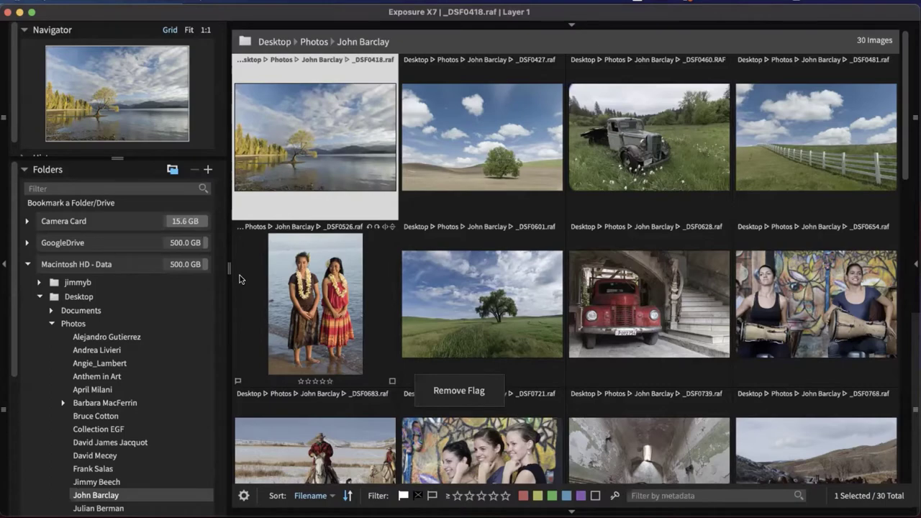
{"action": "scroll", "coordinate": [485, 280], "scroll_direction": "down", "scroll_amount": 5}
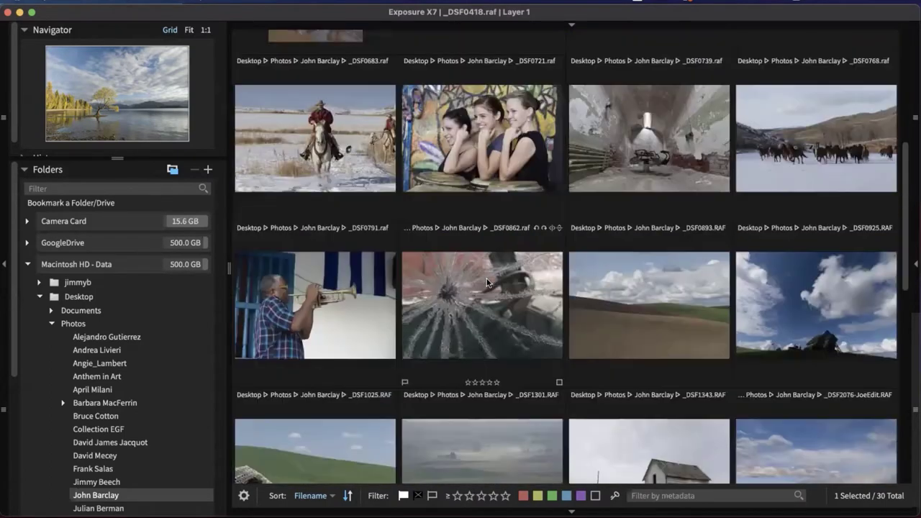
{"action": "scroll", "coordinate": [486, 281], "scroll_direction": "up", "scroll_amount": 5}
{"action": "scroll", "coordinate": [485, 284], "scroll_direction": "down", "scroll_amount": 1}
{"action": "scroll", "coordinate": [485, 286], "scroll_direction": "down", "scroll_amount": 8}
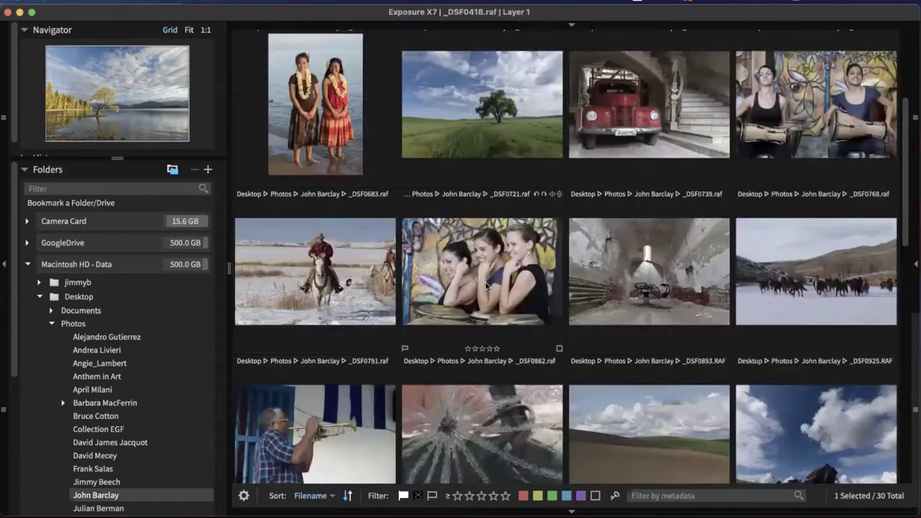
{"action": "scroll", "coordinate": [485, 287], "scroll_direction": "up", "scroll_amount": 8}
{"action": "scroll", "coordinate": [485, 285], "scroll_direction": "up", "scroll_amount": 2}
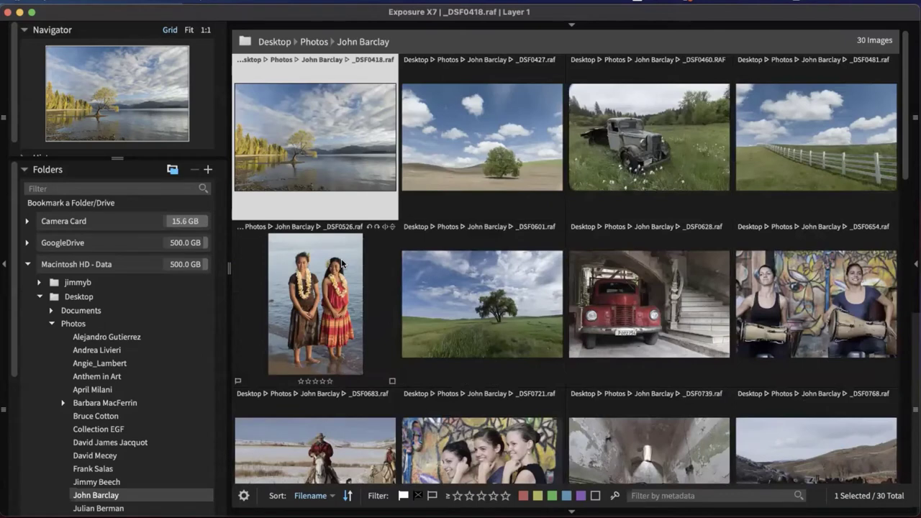
Flag the first four photos, _DSF0418, _DSF0427, _DSF0460 and _DSF0481, as Pick
{"action": "key", "text": "p"}
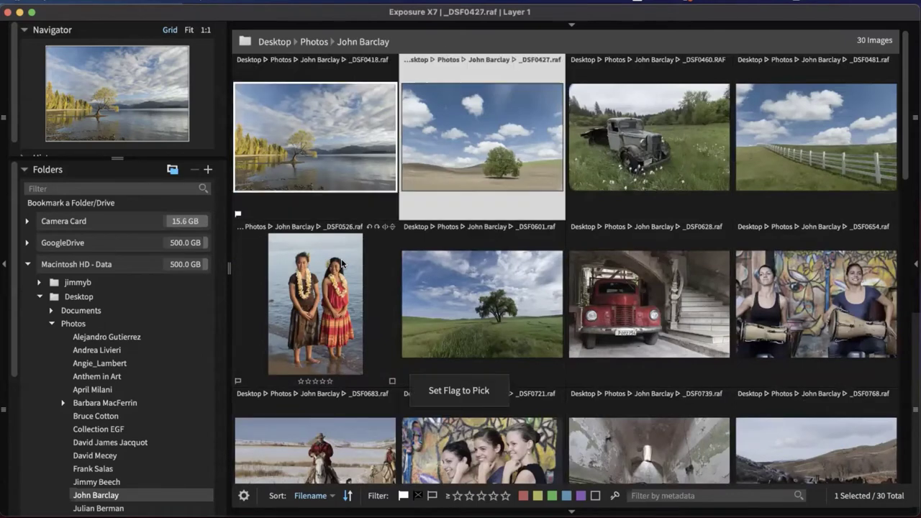
{"action": "key", "text": "p"}
{"action": "key", "text": "p"}
{"action": "key", "text": "p"}
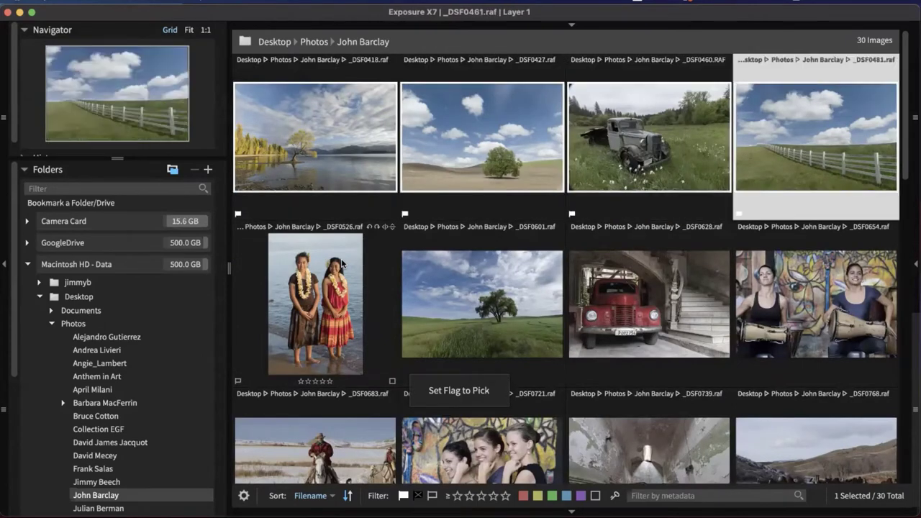
Flag _DSF0526, _DSF0628, _DSF0683 and _DSF0721 as Reject, and _DSF0601, _DSF0654 and _DSF0739 as Pick
{"action": "key", "text": "x"}
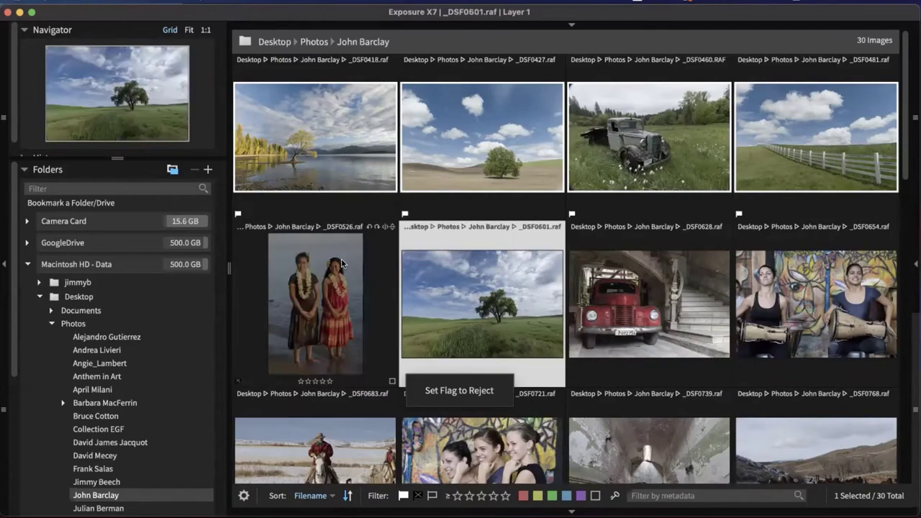
{"action": "key", "text": "p"}
{"action": "key", "text": "x"}
{"action": "key", "text": "p"}
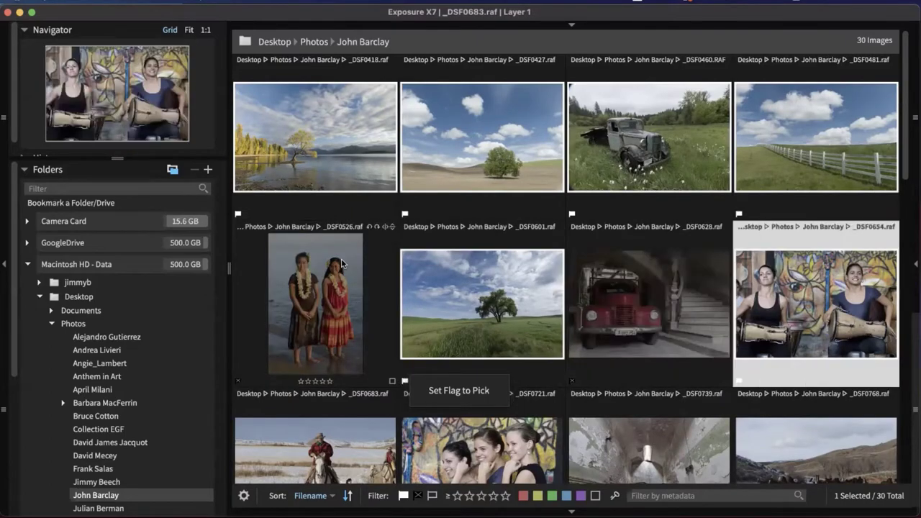
{"action": "key", "text": "x"}
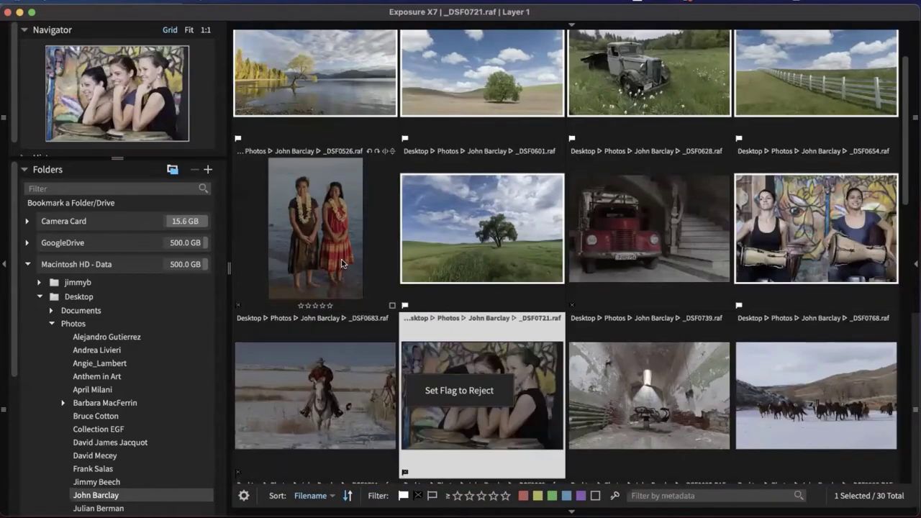
{"action": "key", "text": "p"}
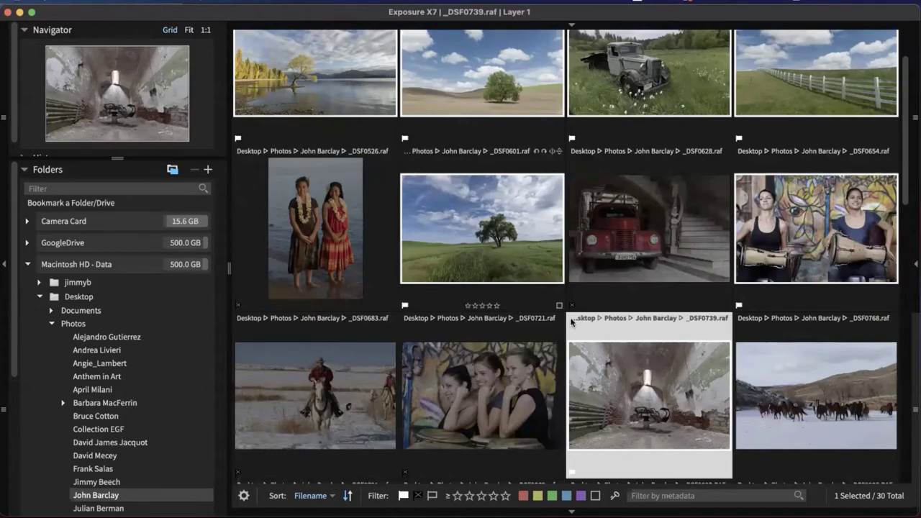
Flag _DSF0768.raf and _DSF0791.raf as Pick and _DSF0862.raf as Reject
{"action": "scroll", "coordinate": [575, 323], "scroll_direction": "down", "scroll_amount": 5}
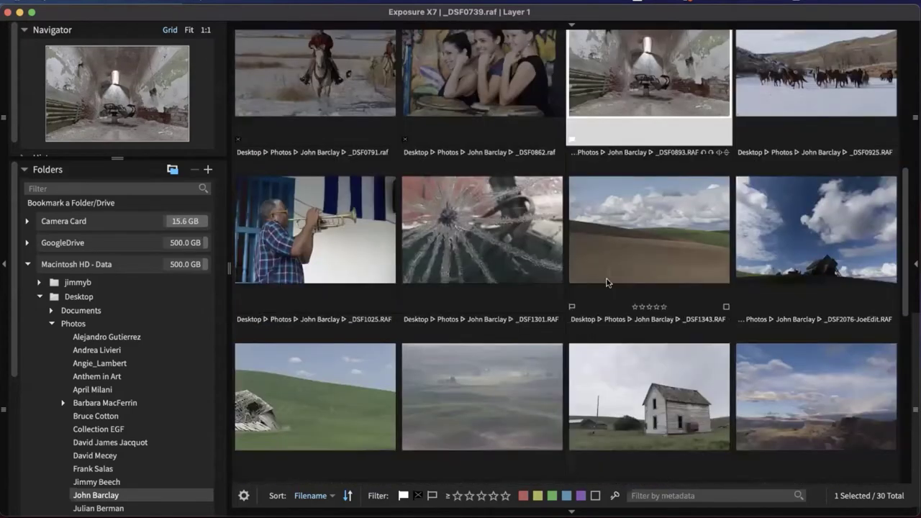
{"action": "scroll", "coordinate": [587, 328], "scroll_direction": "up", "scroll_amount": 4}
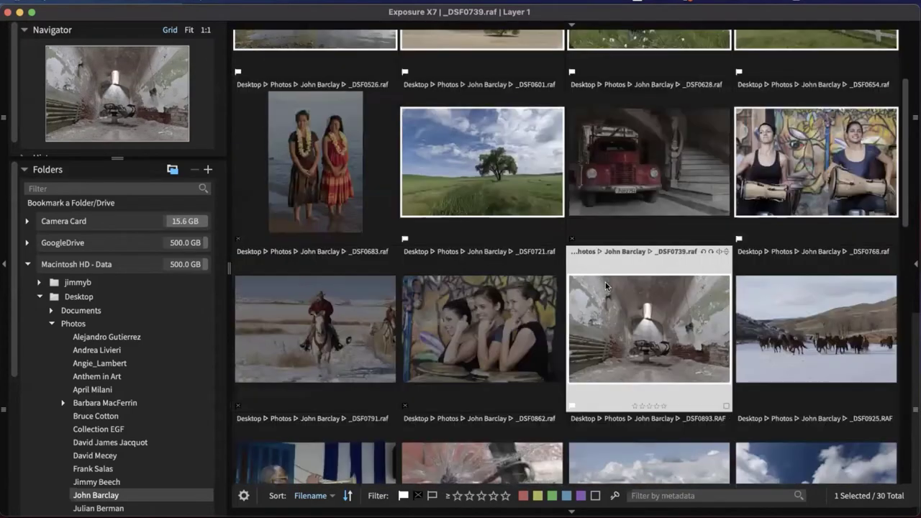
{"action": "left_click", "coordinate": [764, 325]}
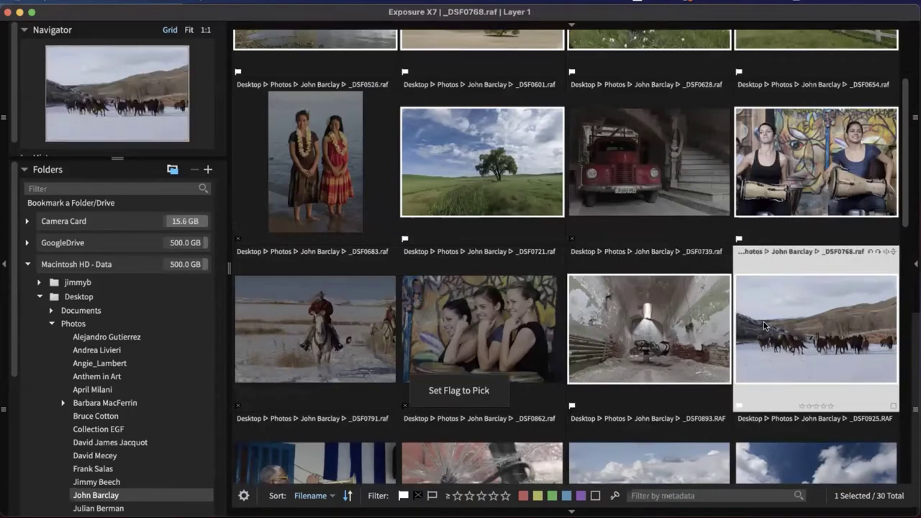
{"action": "key", "text": "Right"}
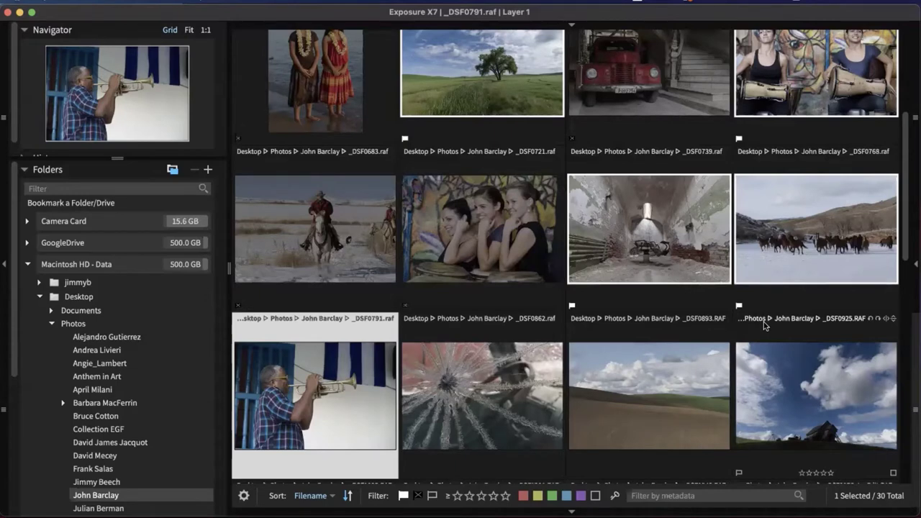
{"action": "key", "text": "p"}
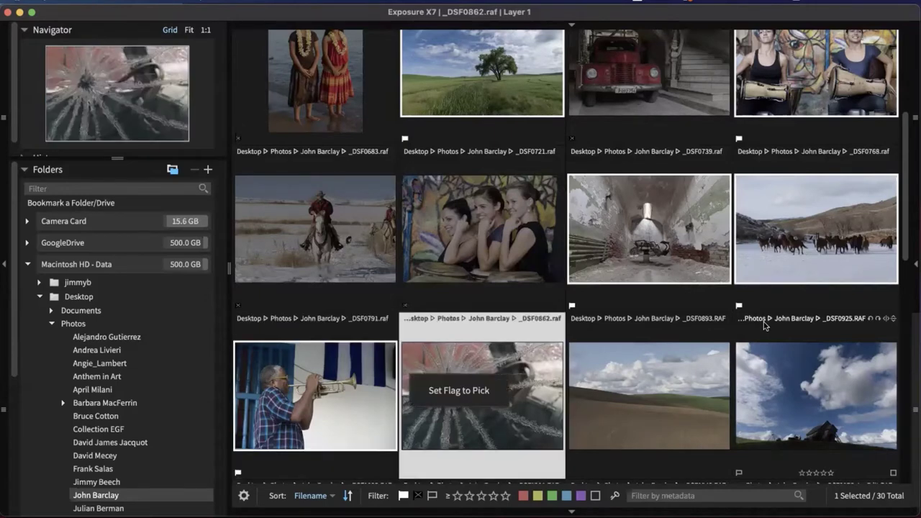
{"action": "key", "text": "x"}
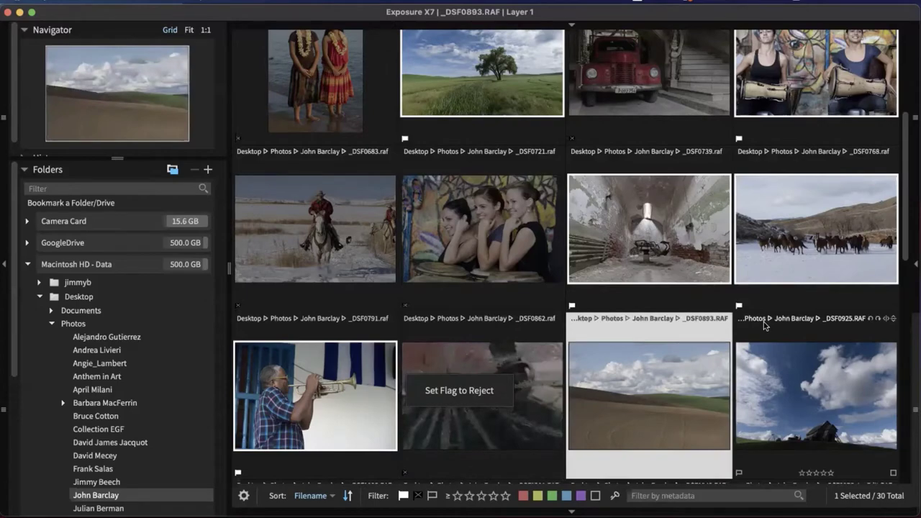
Flag _DSF0893, _DSF0925, _DSF1301 and _DSF2076-JoeEdit as Pick, and _DSF1025 and _DSF1343 as Reject
{"action": "key", "text": "p"}
{"action": "key", "text": "p"}
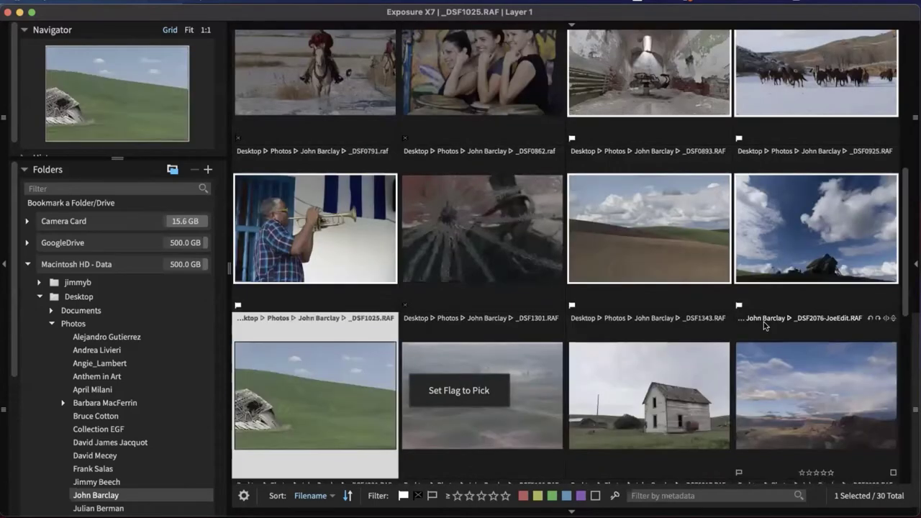
{"action": "key", "text": "x"}
{"action": "key", "text": "p"}
{"action": "key", "text": "x"}
{"action": "key", "text": "p"}
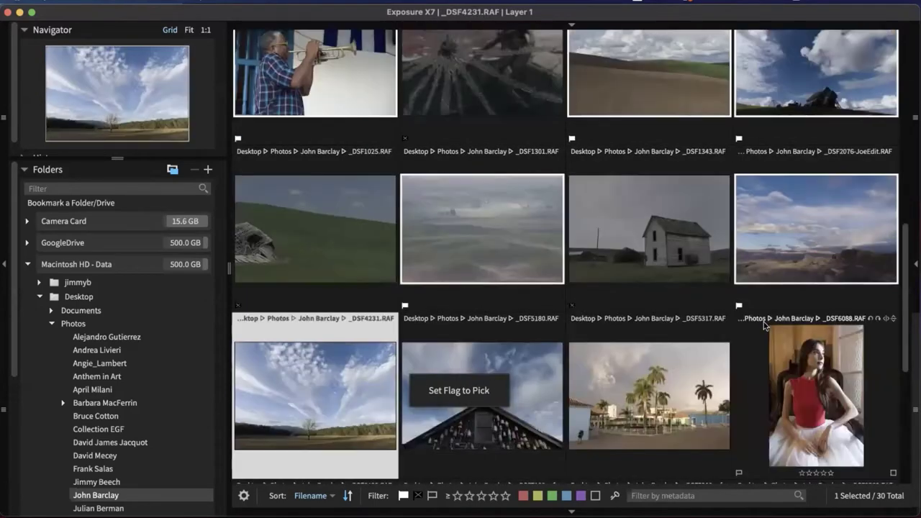
Flag _DSF4231 and _DSF6088 as Reject, and _DSF5180 and _DSF5317 as Pick
{"action": "key", "text": "x"}
{"action": "key", "text": "p"}
{"action": "key", "text": "p"}
{"action": "key", "text": "x"}
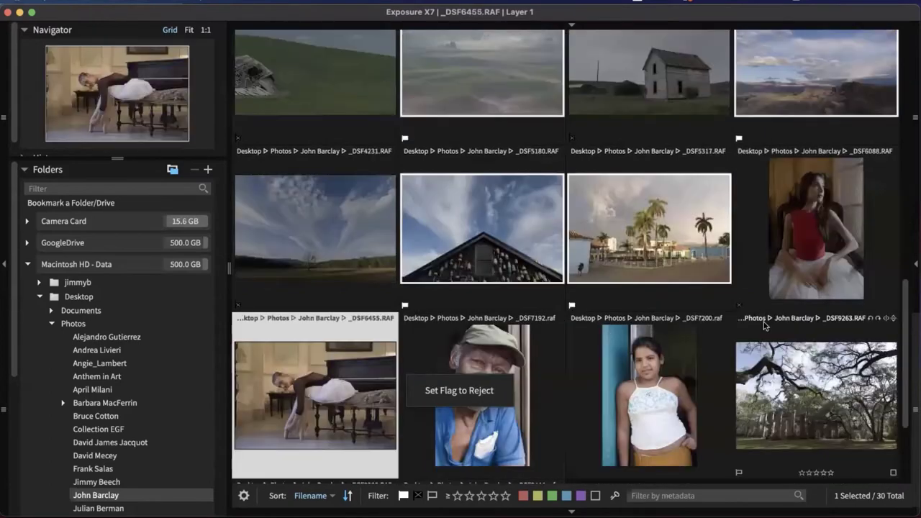
Flag _DSF6455, _DSF7192, _DSF9263 and _DSF9444 as Pick, and _DSF7200 and _DSF9388 as Reject
{"action": "key", "text": "p"}
{"action": "key", "text": "p"}
{"action": "key", "text": "x"}
{"action": "key", "text": "p"}
{"action": "key", "text": "x"}
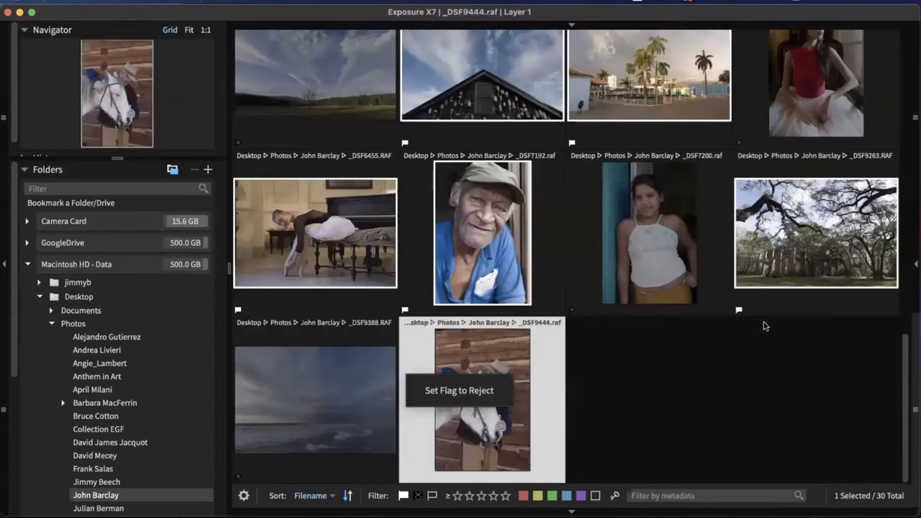
{"action": "key", "text": "p"}
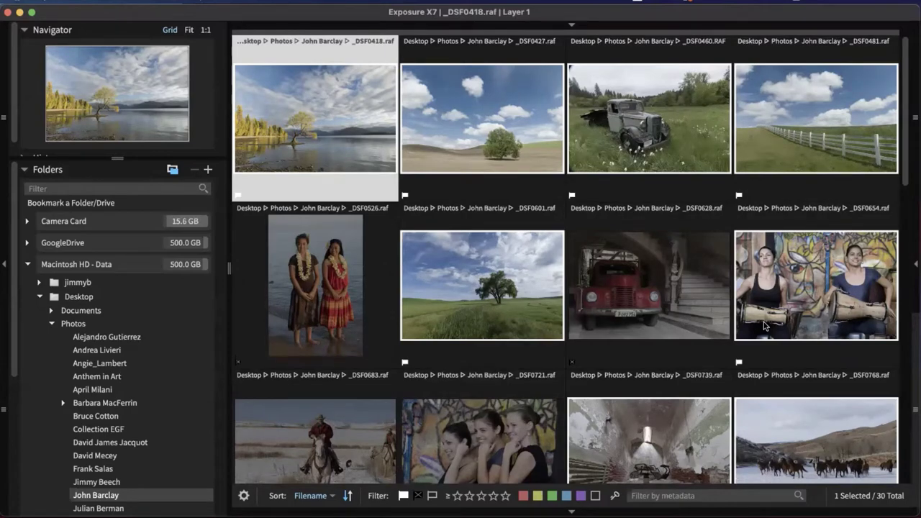
Filter the folder to show only the Pick-flagged photos and look through them
{"action": "scroll", "coordinate": [764, 325], "scroll_direction": "down", "scroll_amount": 3}
{"action": "scroll", "coordinate": [675, 281], "scroll_direction": "up", "scroll_amount": 3}
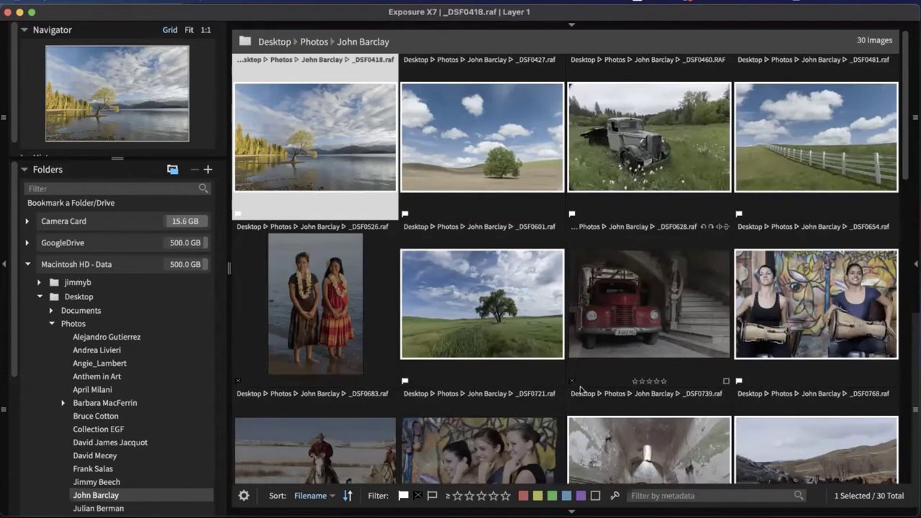
{"action": "left_click", "coordinate": [404, 496]}
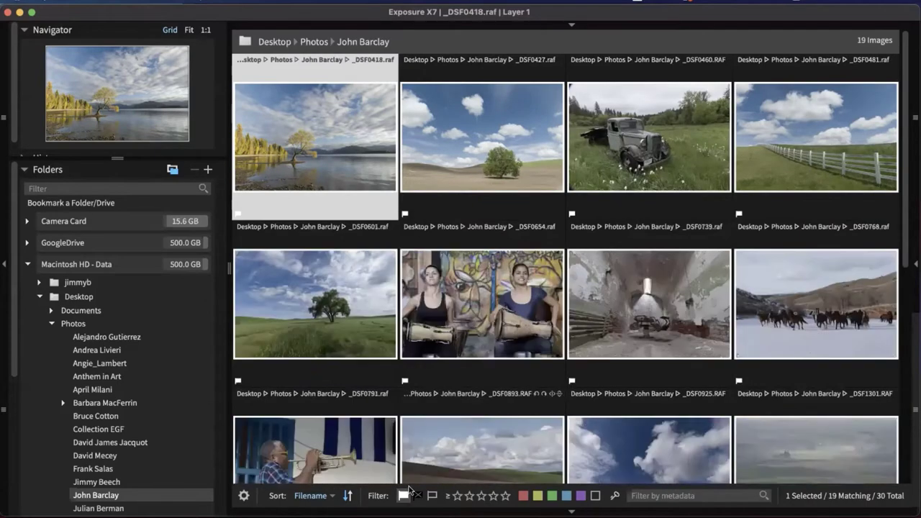
{"action": "scroll", "coordinate": [486, 404], "scroll_direction": "down", "scroll_amount": 5}
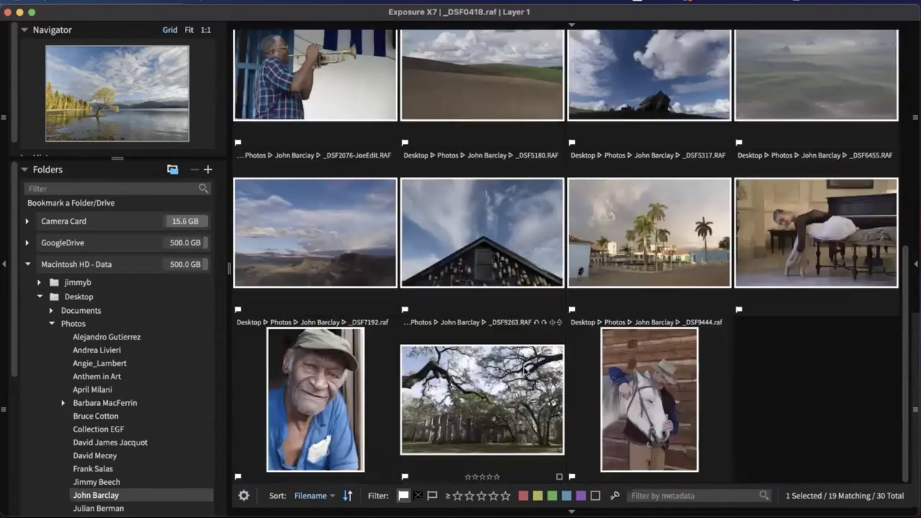
{"action": "scroll", "coordinate": [524, 380], "scroll_direction": "up", "scroll_amount": 5}
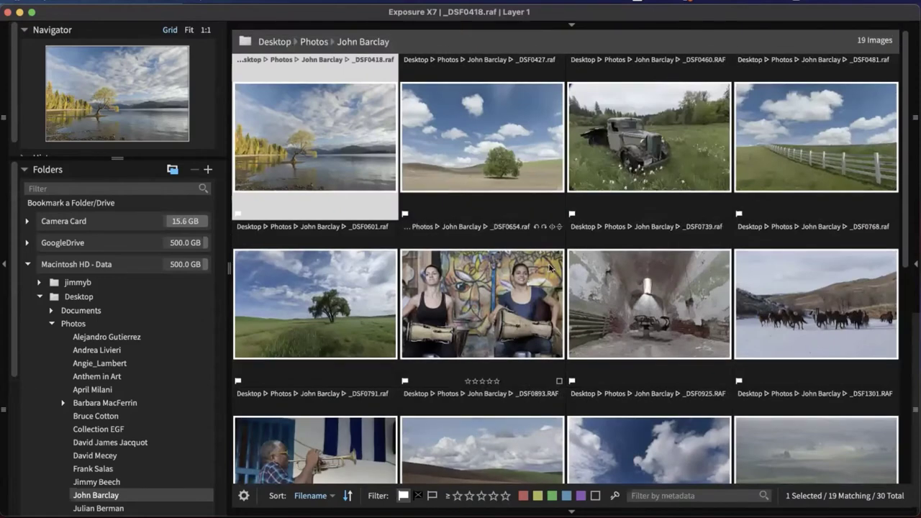
{"action": "scroll", "coordinate": [555, 315], "scroll_direction": "down", "scroll_amount": 5}
{"action": "scroll", "coordinate": [555, 320], "scroll_direction": "up", "scroll_amount": 6}
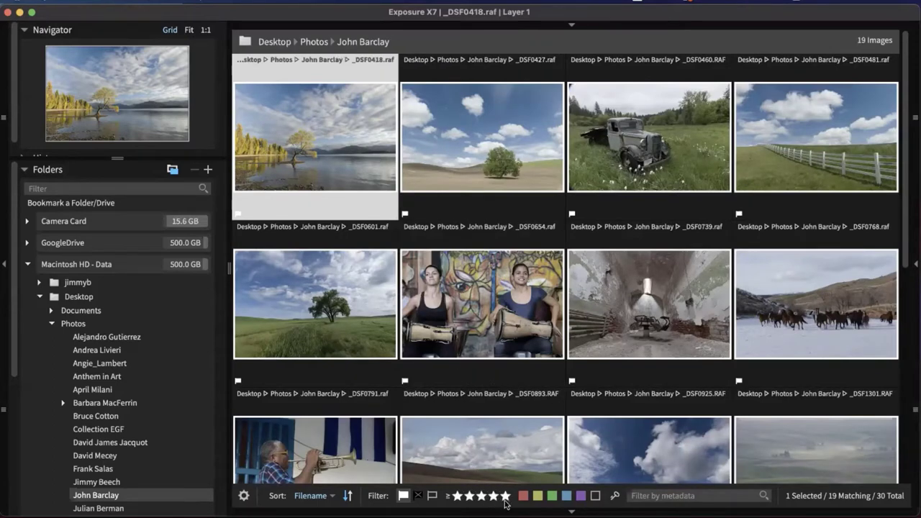
{"action": "left_click", "coordinate": [595, 495]}
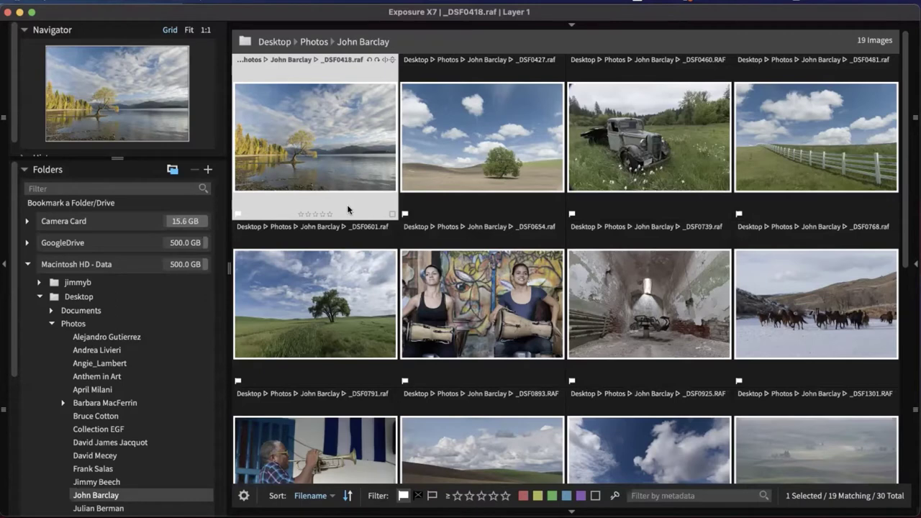
Rate _DSF0418 and _DSF0481 four stars, _DSF0427 three stars and _DSF0460 five stars
{"action": "key", "text": "4"}
{"action": "key", "text": "Right"}
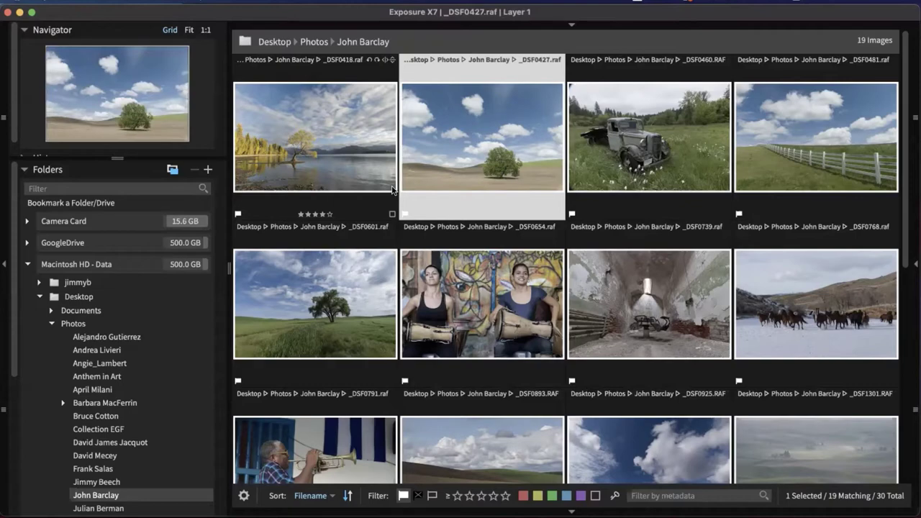
{"action": "key", "text": "3"}
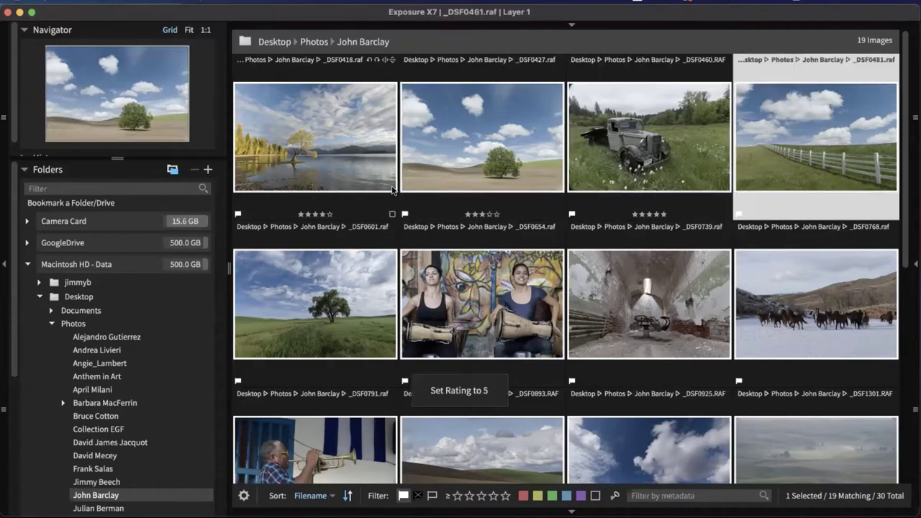
{"action": "key", "text": "5"}
{"action": "key", "text": "4"}
Rate _DSF0601, _DSF0768 and _DSF0925 three stars, _DSF0739 and _DSF0893 four stars, and _DSF0654 and _DSF0791 five stars
{"action": "key", "text": "3"}
{"action": "key", "text": "5"}
{"action": "key", "text": "4"}
{"action": "key", "text": "3"}
{"action": "key", "text": "5"}
{"action": "key", "text": "4"}
{"action": "key", "text": "3"}
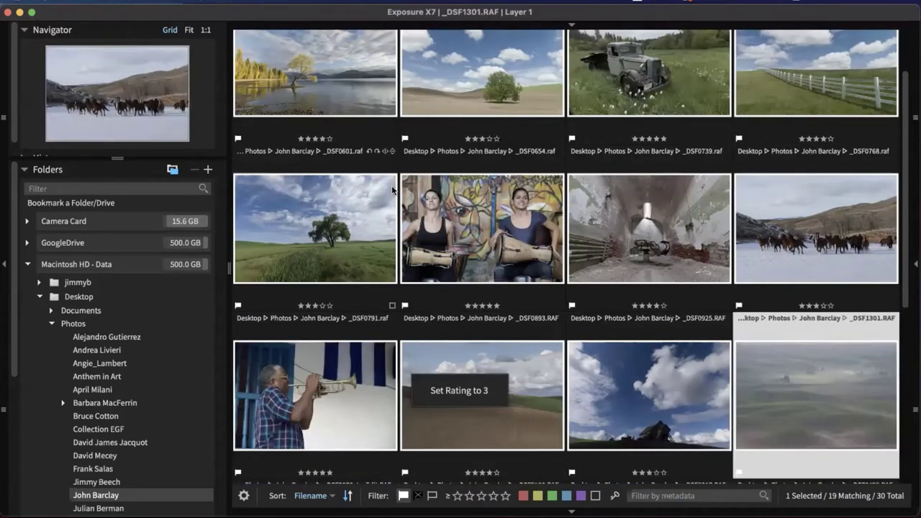
Rate _DSF2076-JoeEdit three stars, _DSF6455, _DSF7192 and _DSF9444 four stars, and _DSF1301, _DSF5180, _DSF5317 and _DSF9263 five stars
{"action": "key", "text": "5"}
{"action": "key", "text": "3"}
{"action": "key", "text": "5"}
{"action": "key", "text": "5"}
{"action": "key", "text": "4"}
{"action": "key", "text": "4"}
{"action": "key", "text": "5"}
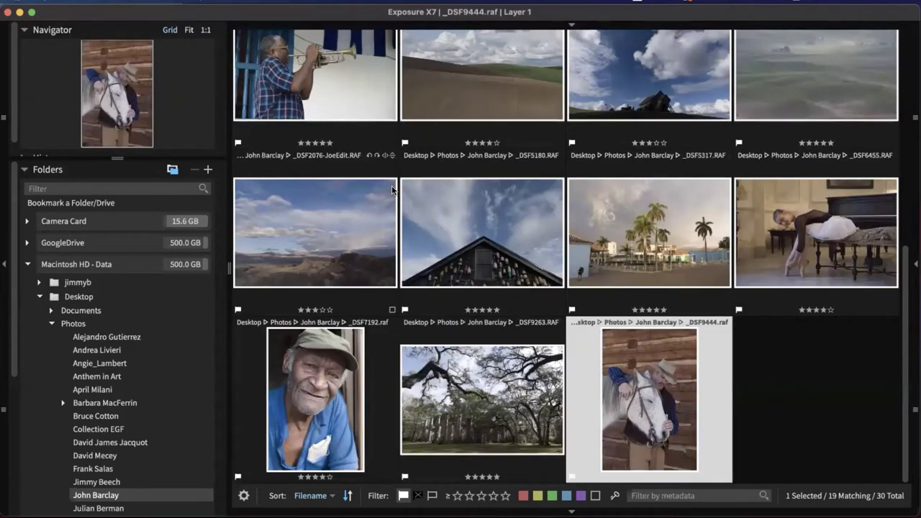
{"action": "key", "text": "4"}
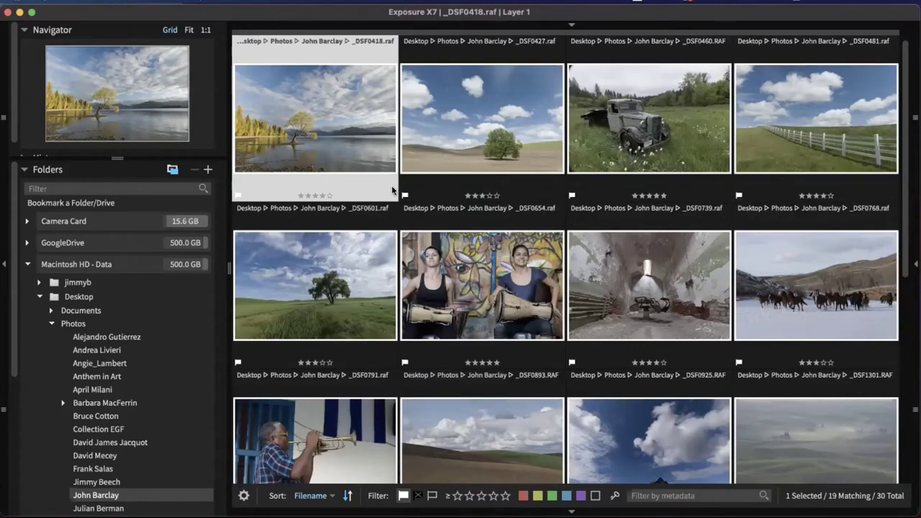
Filter the picks to at least four stars, widen the filter to at least three stars, and look through the photos
{"action": "left_click", "coordinate": [493, 496]}
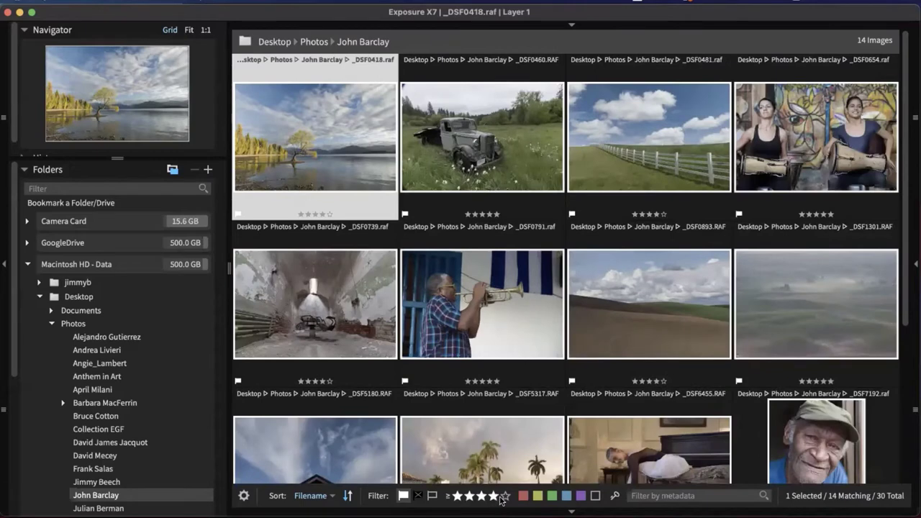
{"action": "left_click", "coordinate": [482, 495]}
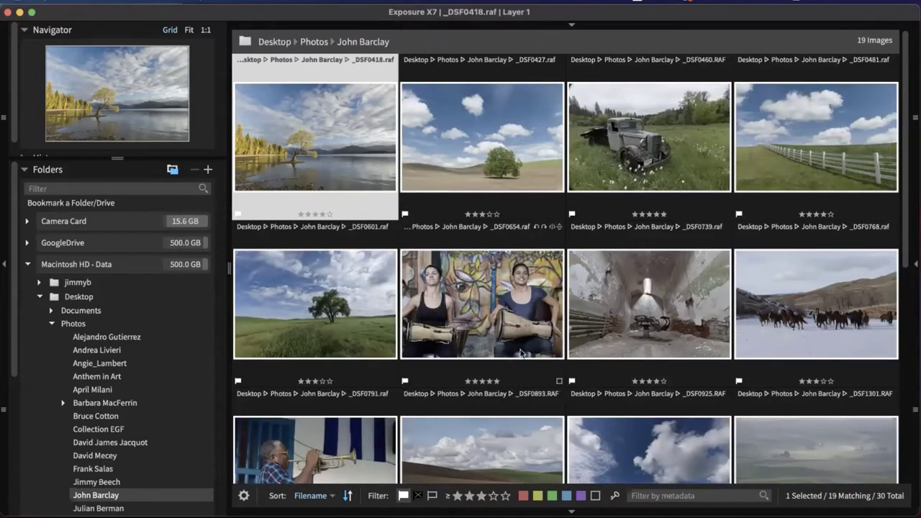
{"action": "scroll", "coordinate": [518, 365], "scroll_direction": "down", "scroll_amount": 4}
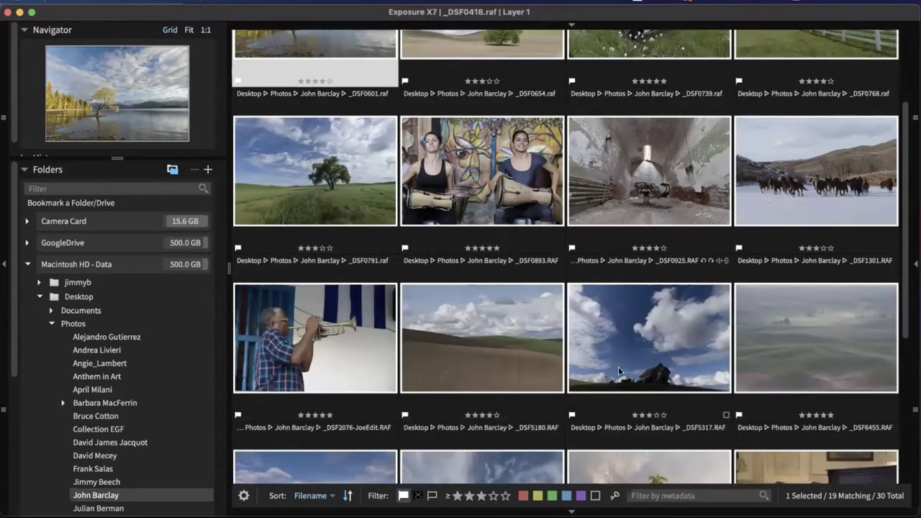
{"action": "scroll", "coordinate": [620, 378], "scroll_direction": "down", "scroll_amount": 5}
{"action": "scroll", "coordinate": [620, 374], "scroll_direction": "up", "scroll_amount": 10}
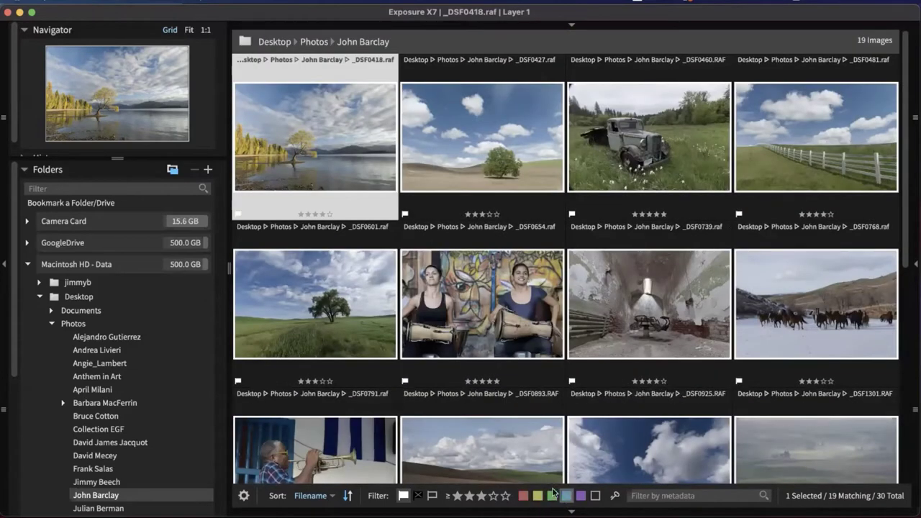
Give the first five photos, _DSF0418 through _DSF0601, a red color label
{"action": "scroll", "coordinate": [585, 328], "scroll_direction": "down", "scroll_amount": 2}
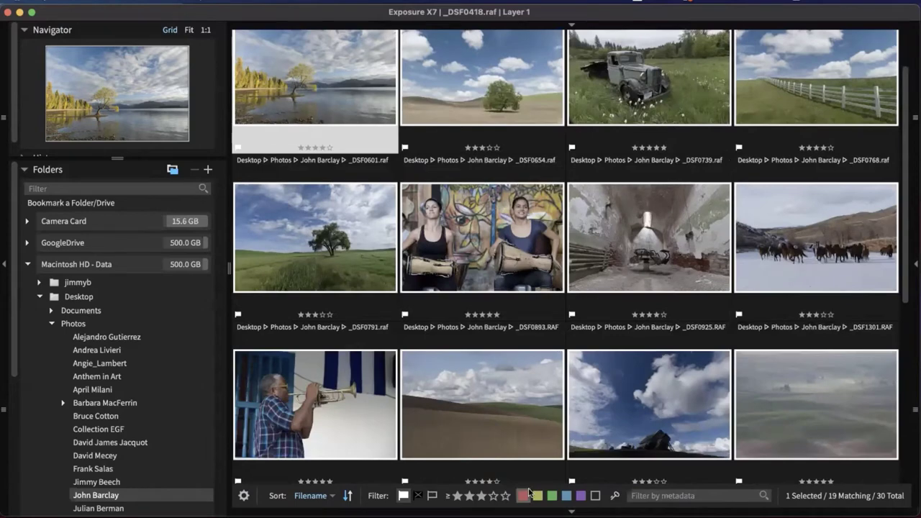
{"action": "scroll", "coordinate": [596, 264], "scroll_direction": "down", "scroll_amount": 2}
{"action": "scroll", "coordinate": [596, 265], "scroll_direction": "up", "scroll_amount": 4}
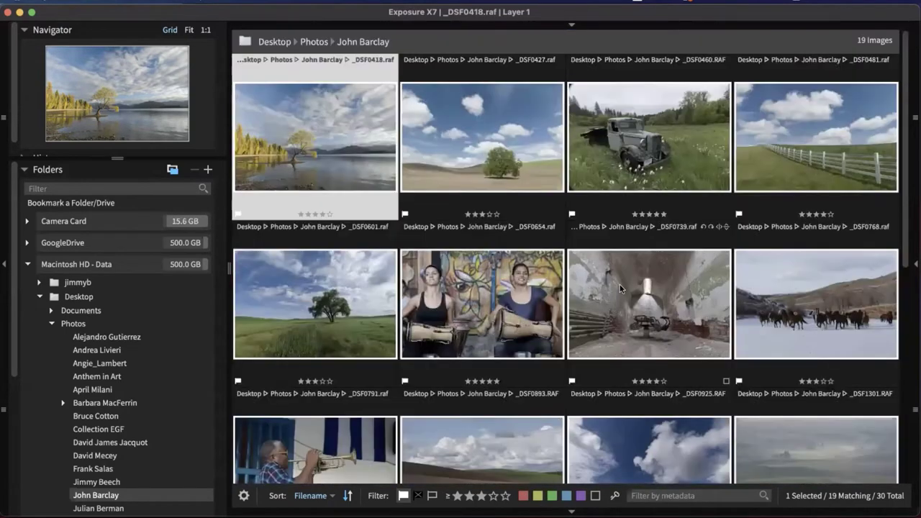
{"action": "left_click", "coordinate": [356, 321], "text": "shift"}
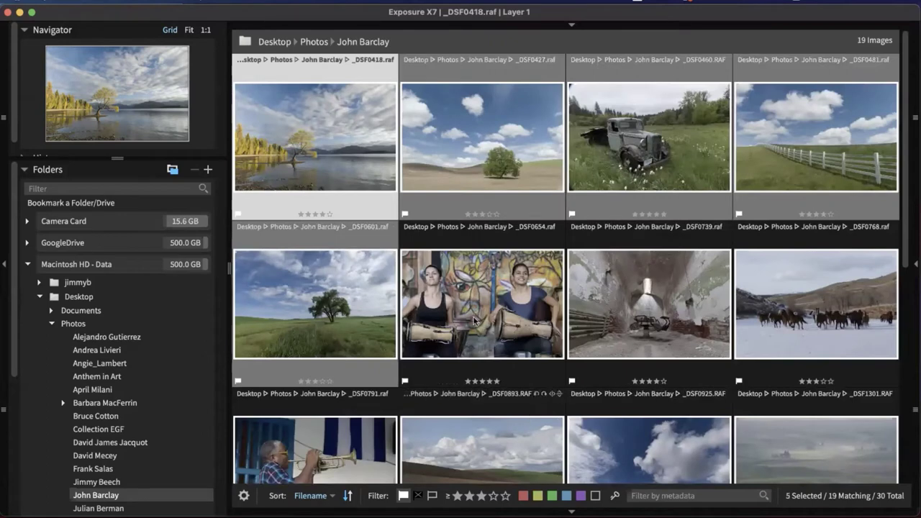
{"action": "key", "text": "6"}
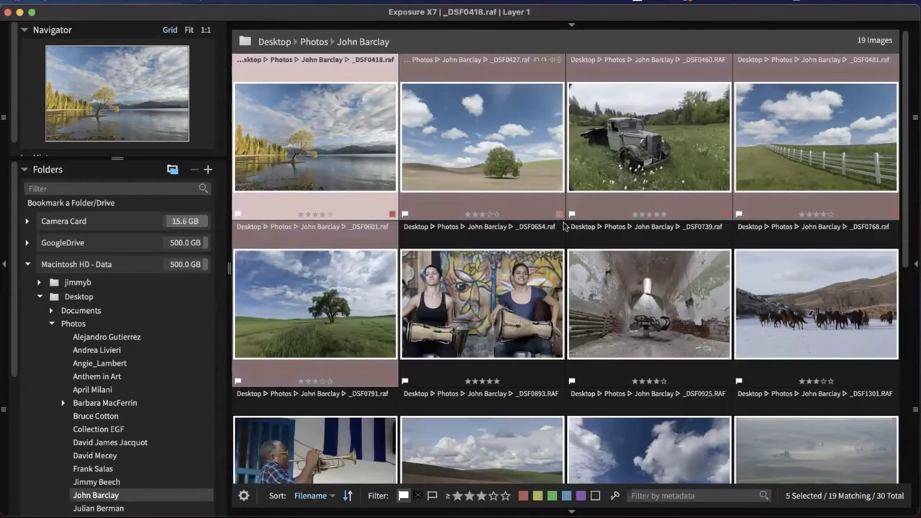
Give _DSF0654, _DSF0739 and _DSF0768 a yellow color label
{"action": "left_click", "coordinate": [504, 302]}
{"action": "left_click", "coordinate": [794, 326], "text": "shift"}
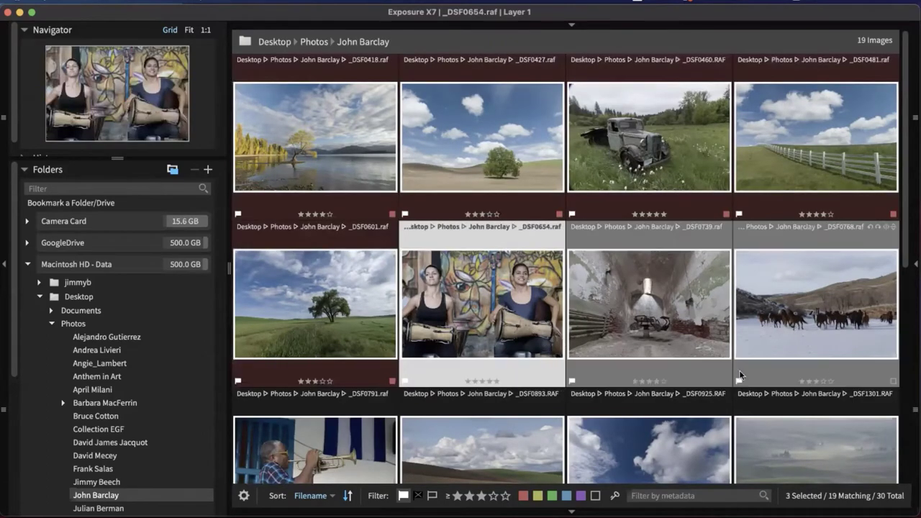
{"action": "left_click", "coordinate": [559, 382]}
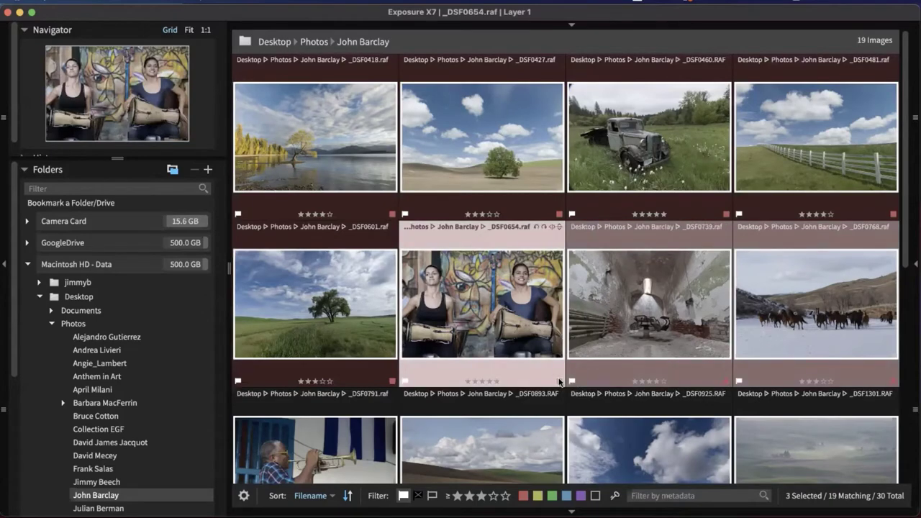
{"action": "left_click", "coordinate": [560, 382]}
Give the four photos from _DSF0925 through _DSF5180 a red color label
{"action": "scroll", "coordinate": [560, 383], "scroll_direction": "down", "scroll_amount": 3}
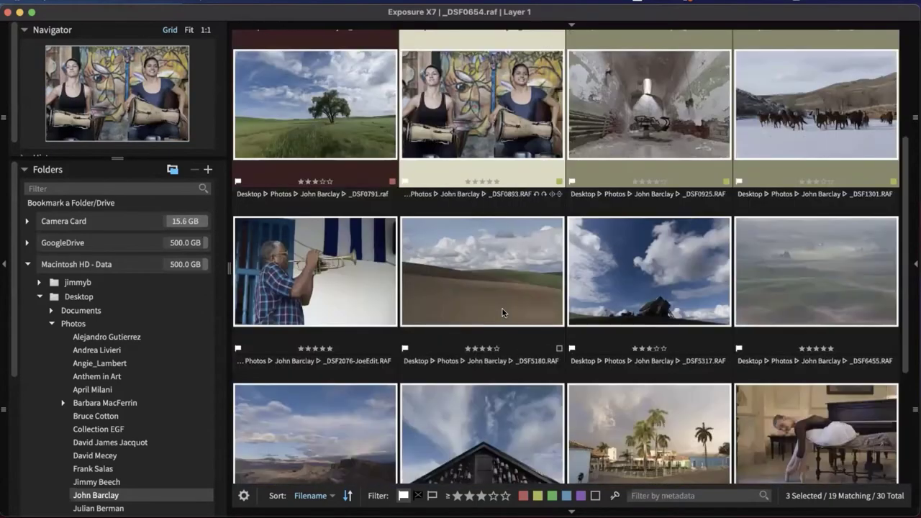
{"action": "left_click", "coordinate": [609, 317]}
{"action": "scroll", "coordinate": [609, 317], "scroll_direction": "down", "scroll_amount": 3}
{"action": "scroll", "coordinate": [609, 317], "scroll_direction": "down", "scroll_amount": 3}
{"action": "left_click", "coordinate": [527, 248], "text": "shift"}
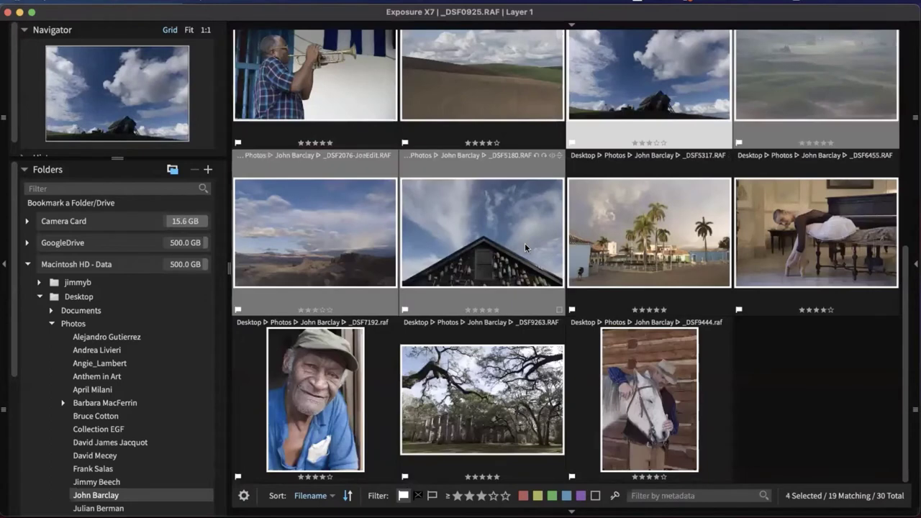
{"action": "left_click", "coordinate": [560, 310]}
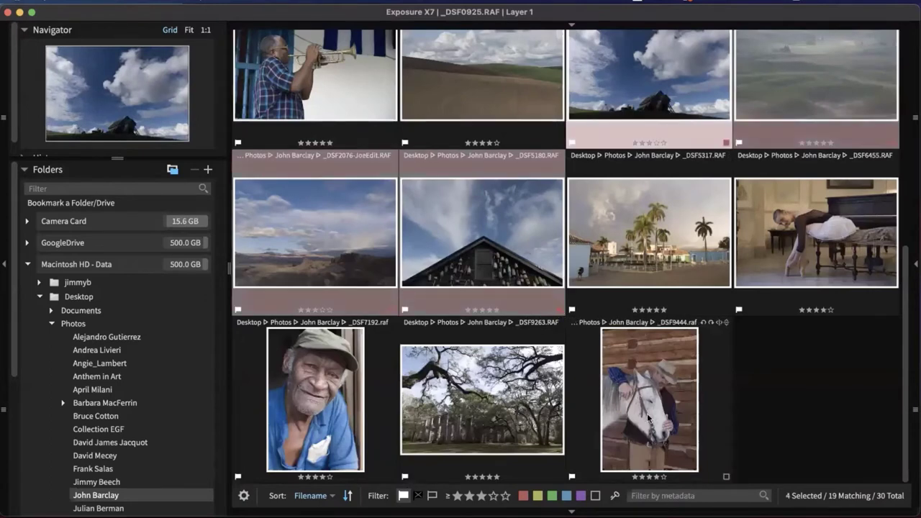
Give _DSF6455, _DSF7192 and _DSF9444 a green color label
{"action": "left_click", "coordinate": [653, 370]}
{"action": "left_click", "coordinate": [814, 256], "text": "super"}
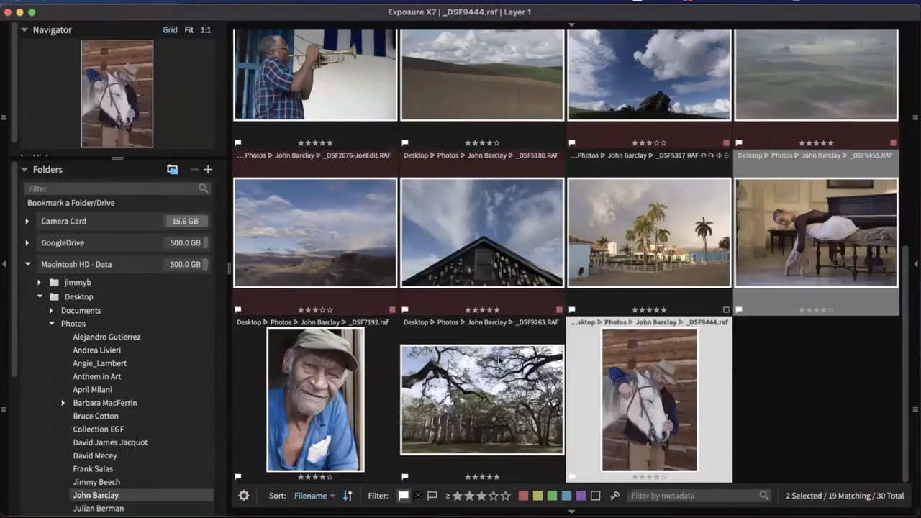
{"action": "left_click", "coordinate": [345, 366], "text": "super"}
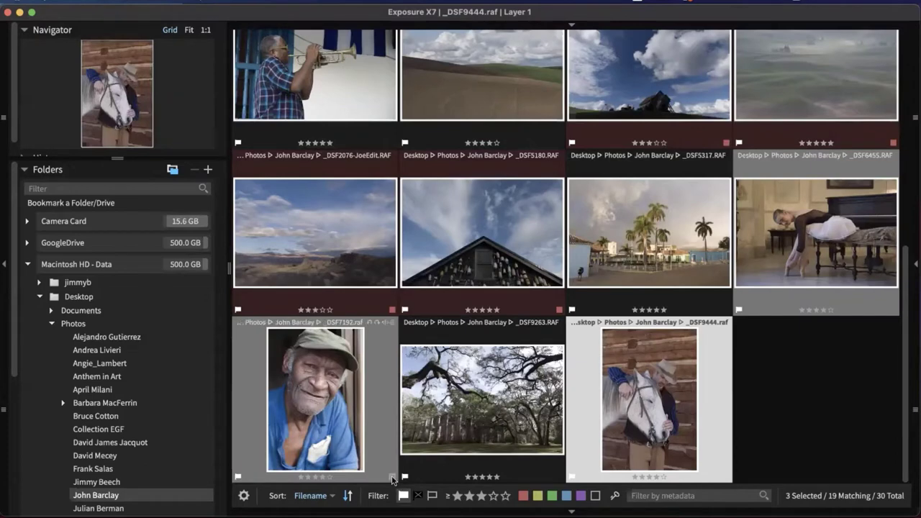
{"action": "left_click", "coordinate": [392, 477]}
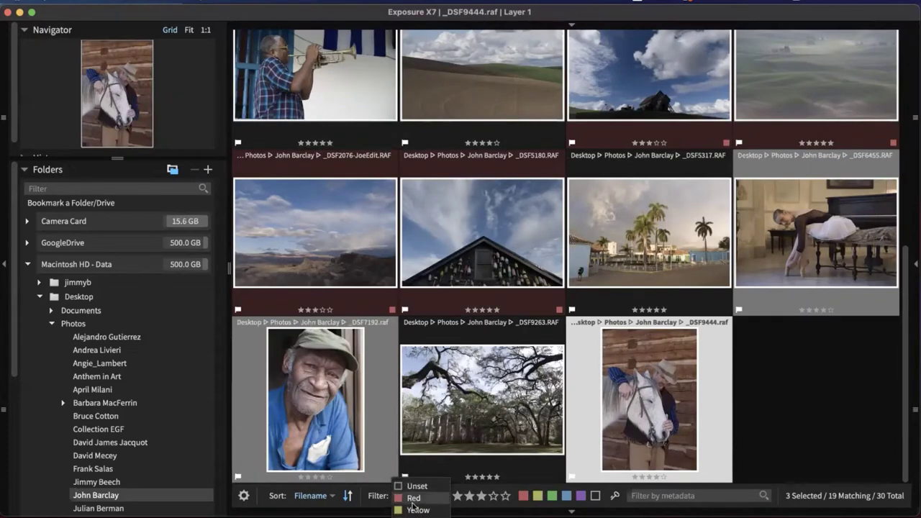
{"action": "left_click", "coordinate": [414, 516]}
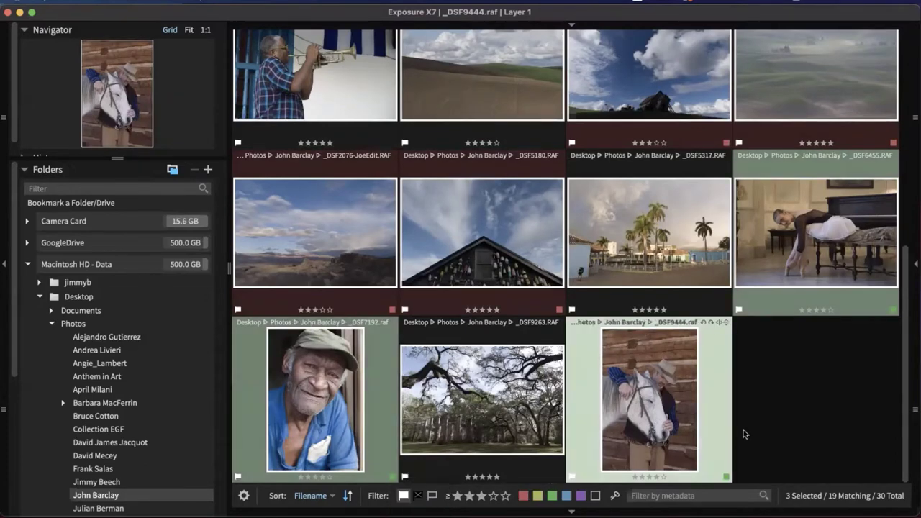
Clear the photo selection and filter the picks to show only those with the red color label
{"action": "left_click", "coordinate": [738, 407]}
{"action": "scroll", "coordinate": [580, 372], "scroll_direction": "up", "scroll_amount": 6}
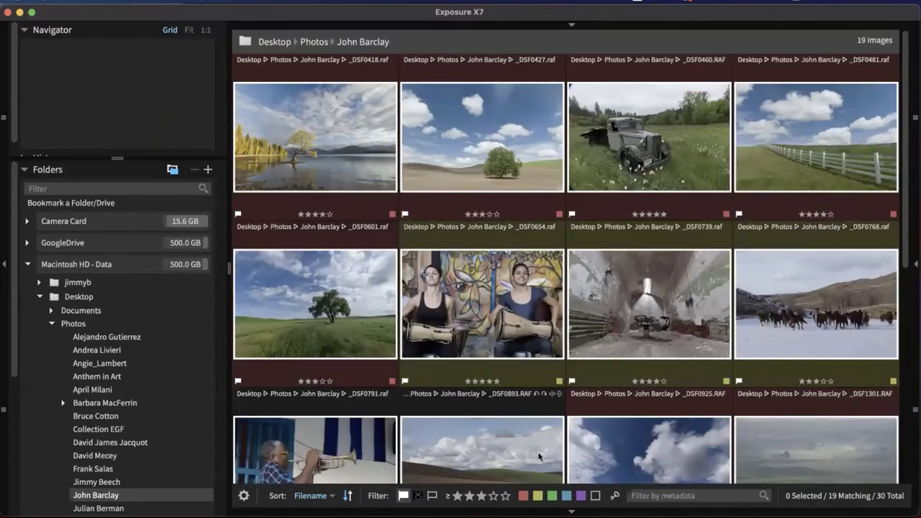
{"action": "left_click", "coordinate": [523, 495]}
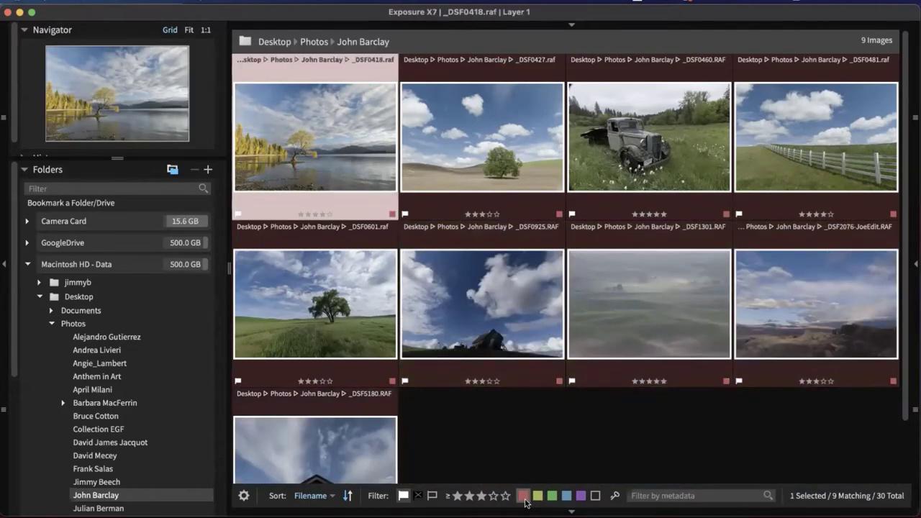
Switch the color label filter on the picks from red to green, and clear it again
{"action": "left_click", "coordinate": [524, 496]}
{"action": "left_click", "coordinate": [554, 497]}
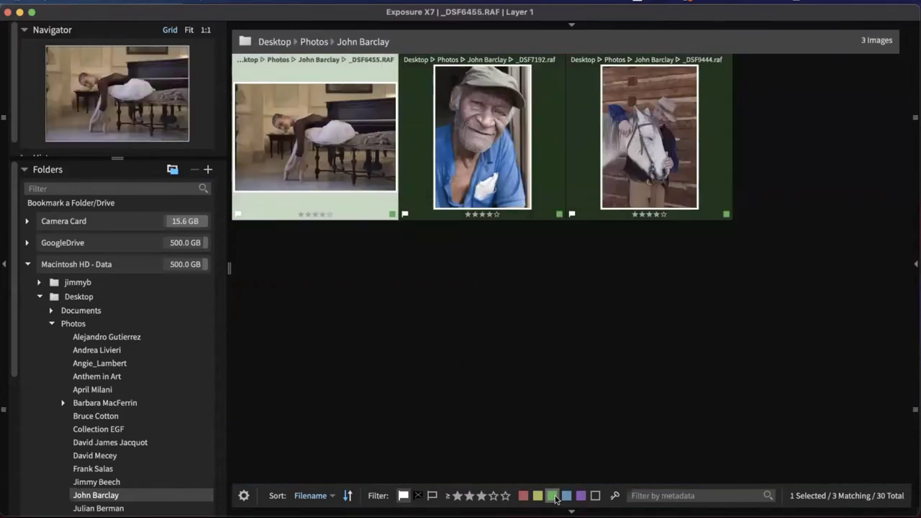
{"action": "left_click", "coordinate": [555, 496]}
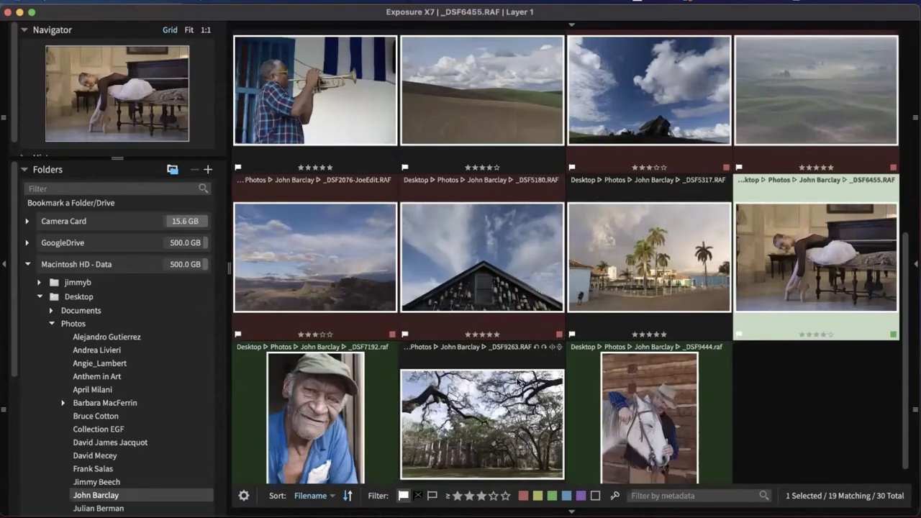
{"action": "scroll", "coordinate": [659, 330], "scroll_direction": "up", "scroll_amount": 5}
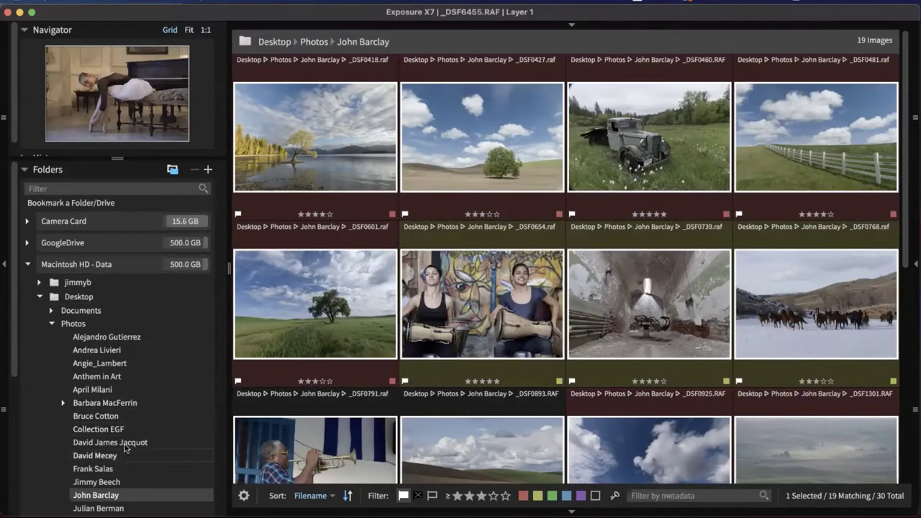
Open the photographer's folder with the wedding photos and replace the pick and star filters with a green color label filter
{"action": "left_click", "coordinate": [108, 468]}
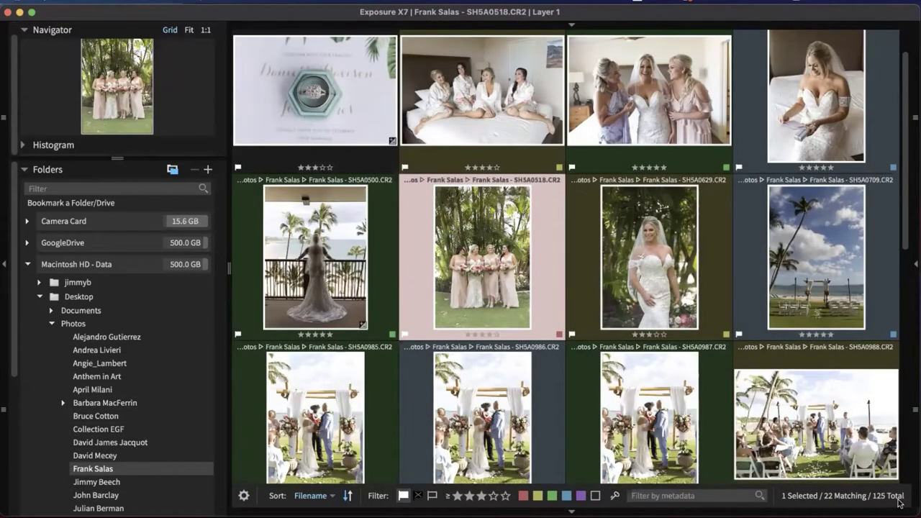
{"action": "scroll", "coordinate": [672, 482], "scroll_direction": "down", "scroll_amount": 5}
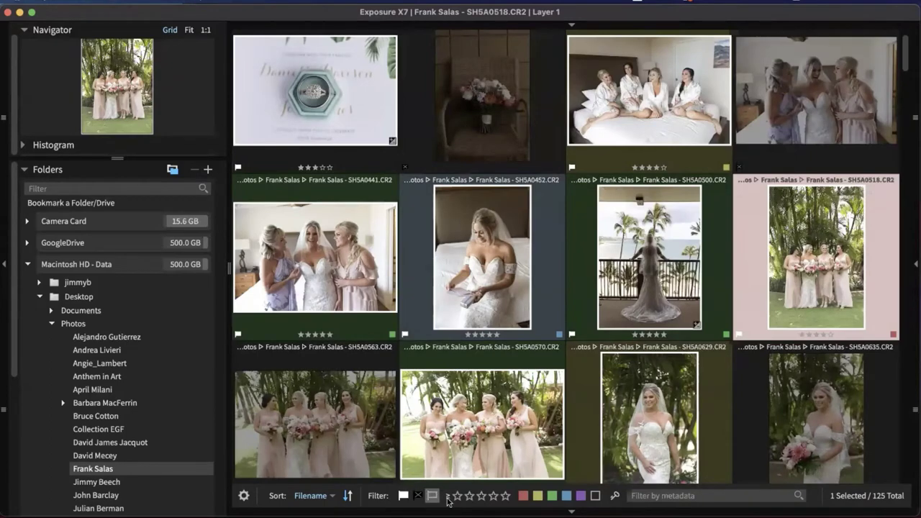
{"action": "scroll", "coordinate": [653, 329], "scroll_direction": "down", "scroll_amount": 3}
{"action": "scroll", "coordinate": [654, 329], "scroll_direction": "down", "scroll_amount": 15}
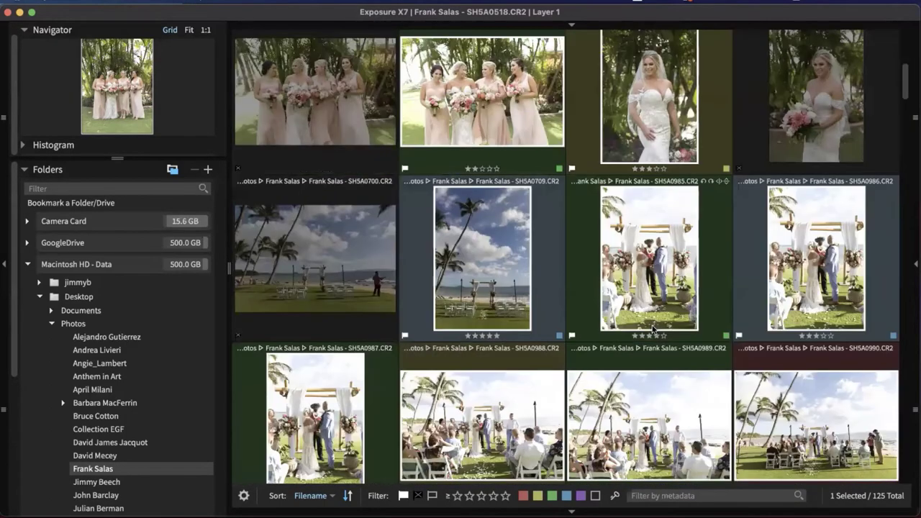
{"action": "scroll", "coordinate": [654, 329], "scroll_direction": "up", "scroll_amount": 15}
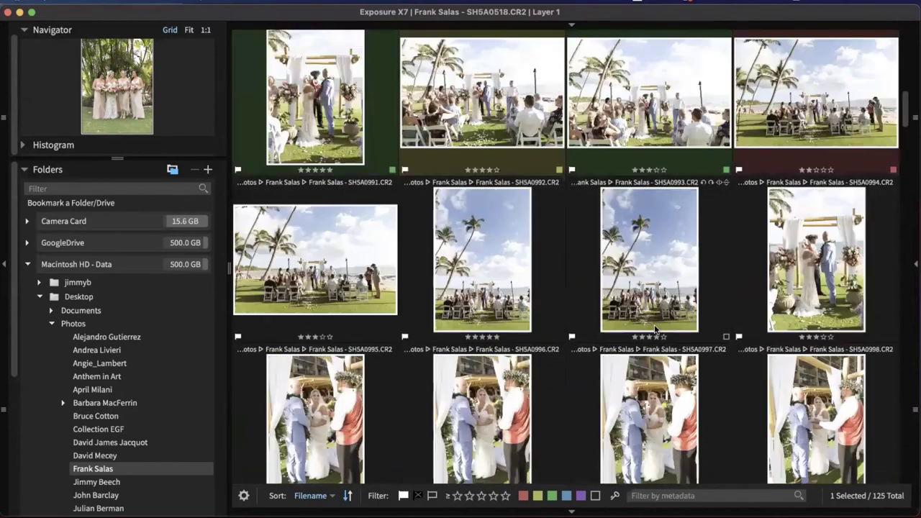
{"action": "left_click", "coordinate": [552, 495]}
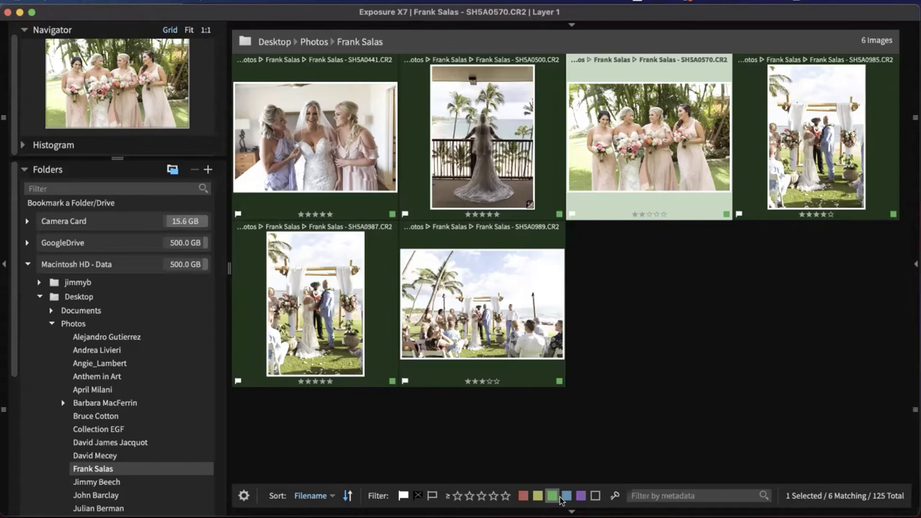
{"action": "key", "text": "super+shift+slash"}
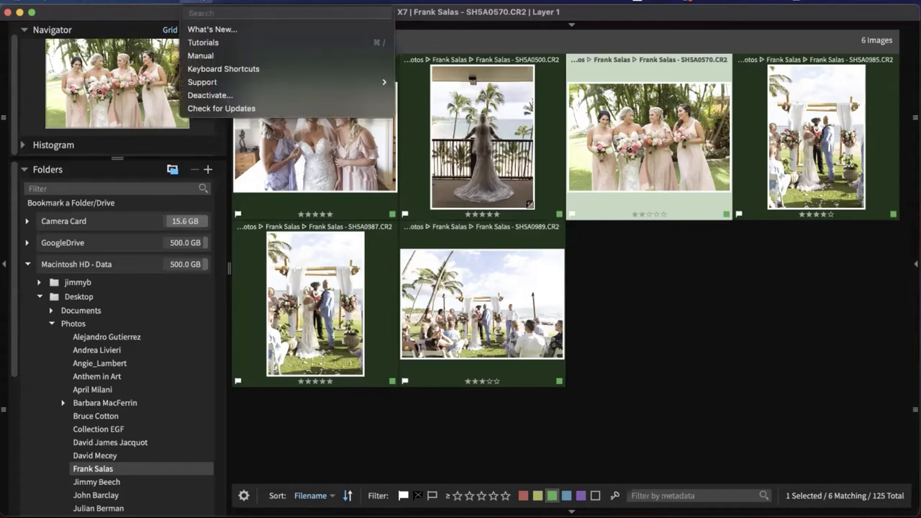
{"action": "left_click", "coordinate": [204, 5]}
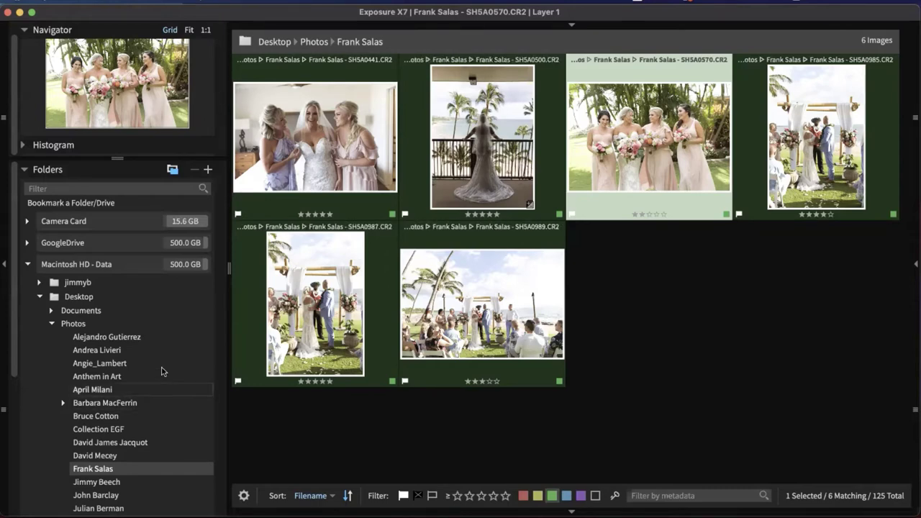
Open the photographer's folder with the children's portraits and clear the green label filter to show all its photos
{"action": "scroll", "coordinate": [163, 389], "scroll_direction": "down", "scroll_amount": 3}
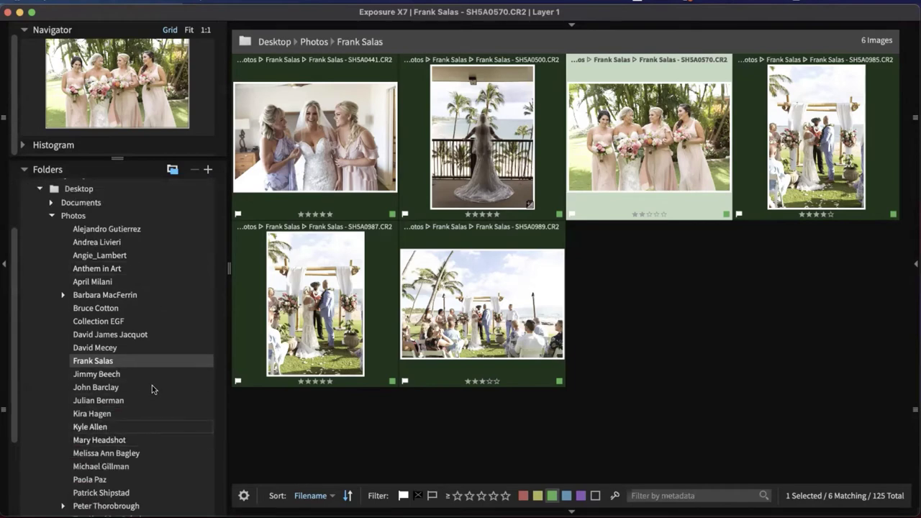
{"action": "scroll", "coordinate": [151, 389], "scroll_direction": "down", "scroll_amount": 2}
{"action": "left_click", "coordinate": [90, 407]}
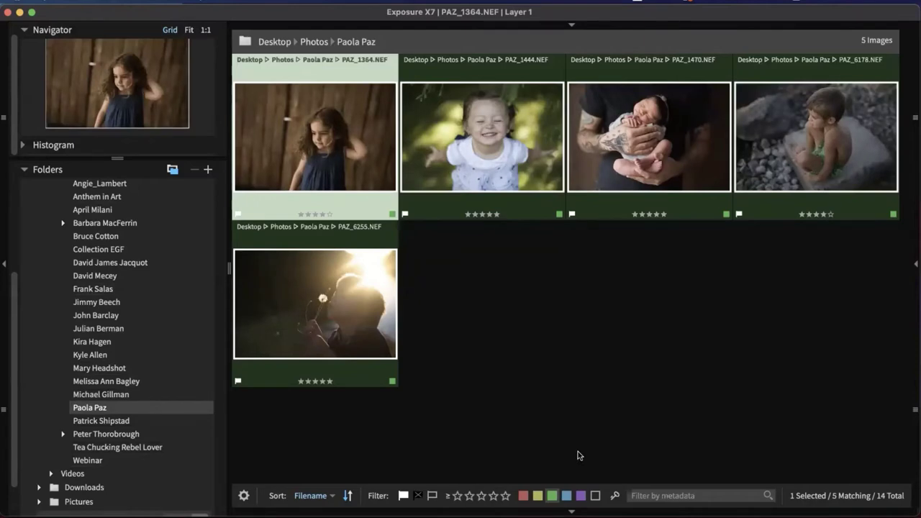
{"action": "key", "text": "super+l"}
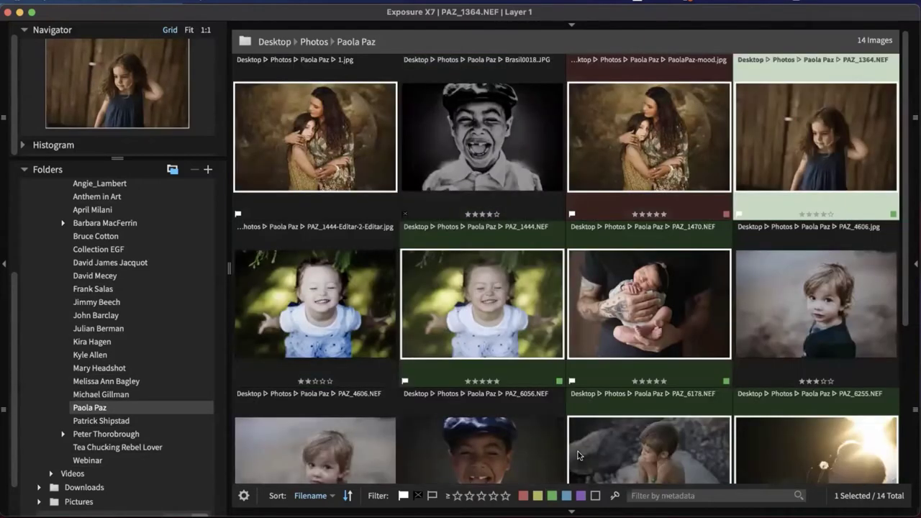
{"action": "scroll", "coordinate": [719, 226], "scroll_direction": "down", "scroll_amount": 3}
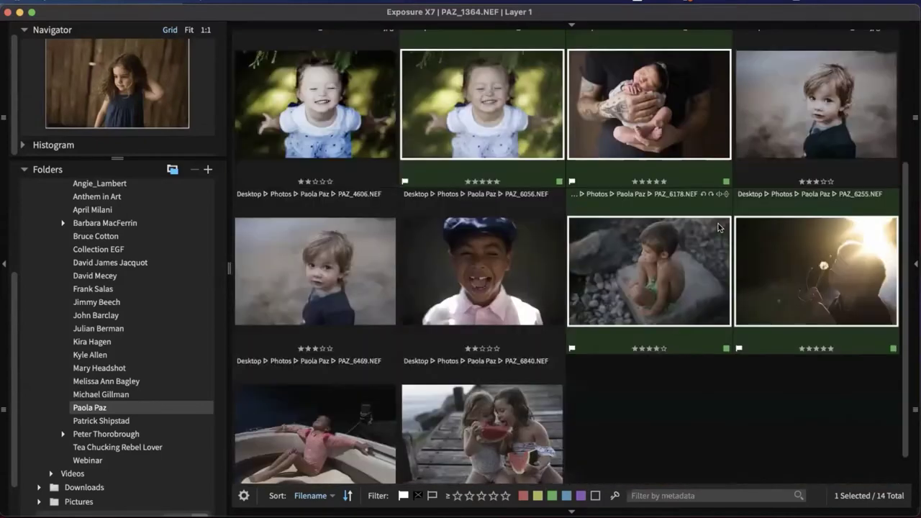
{"action": "scroll", "coordinate": [718, 225], "scroll_direction": "up", "scroll_amount": 2}
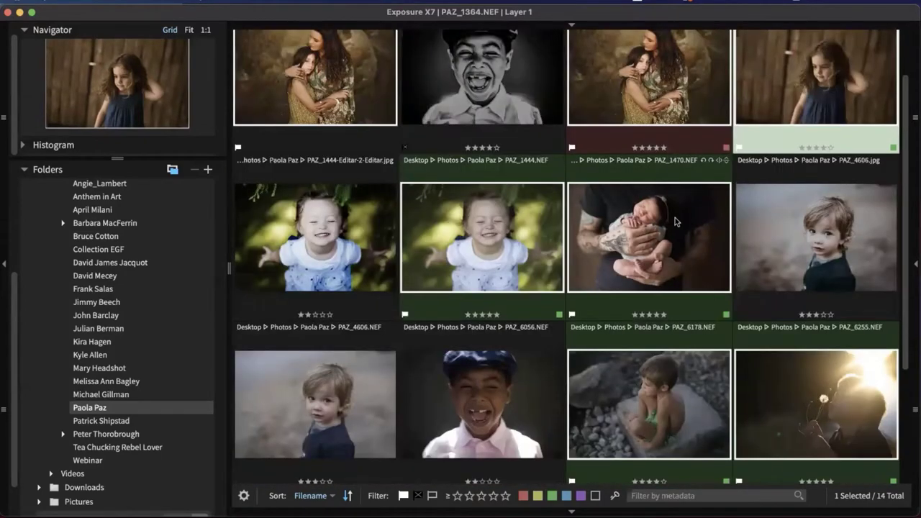
{"action": "scroll", "coordinate": [410, 164], "scroll_direction": "up", "scroll_amount": 1}
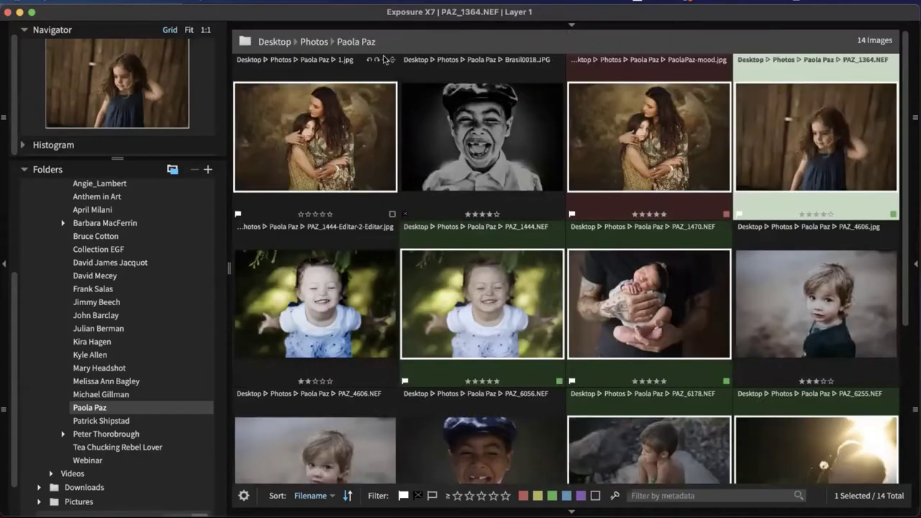
Hide the side panel with the Navigator and Folders to enlarge the thumbnail grid of the children's portraits
{"action": "left_click", "coordinate": [4, 265]}
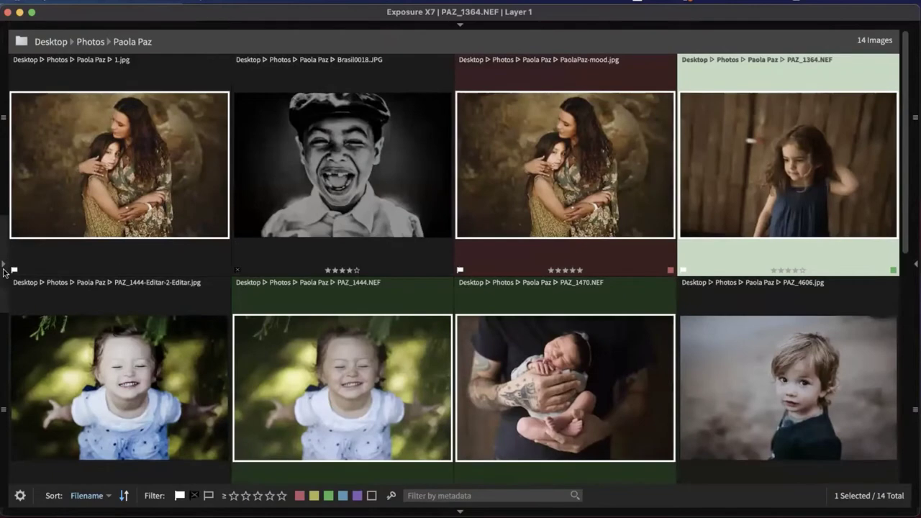
{"action": "left_click", "coordinate": [4, 272]}
{"action": "key", "text": "Tab"}
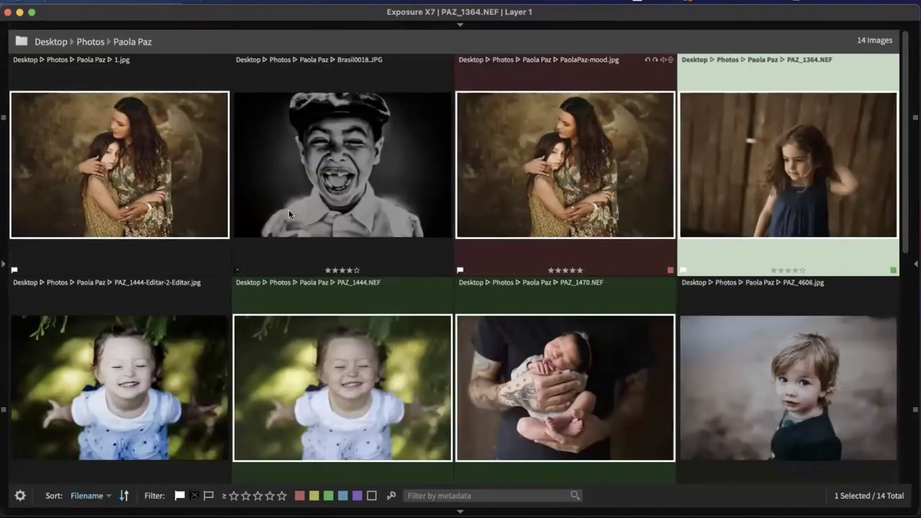
{"action": "scroll", "coordinate": [535, 287], "scroll_direction": "down", "scroll_amount": 10}
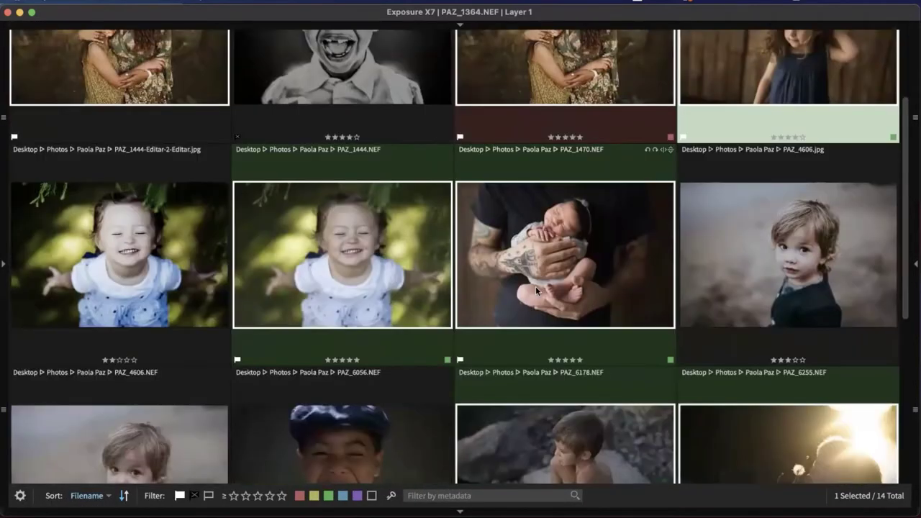
{"action": "scroll", "coordinate": [536, 292], "scroll_direction": "up", "scroll_amount": 5}
{"action": "scroll", "coordinate": [535, 292], "scroll_direction": "up", "scroll_amount": 5}
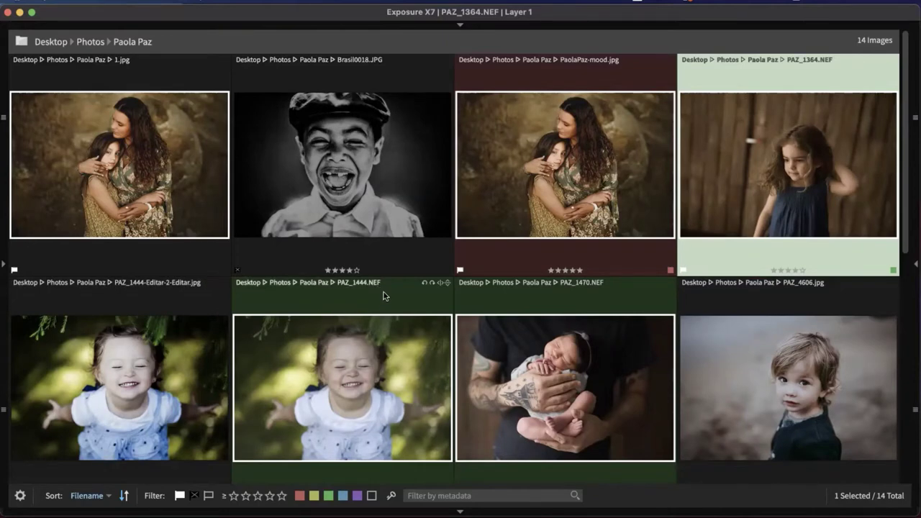
Filter the children's portraits by the metadata text "nef"
{"action": "left_click", "coordinate": [443, 495]}
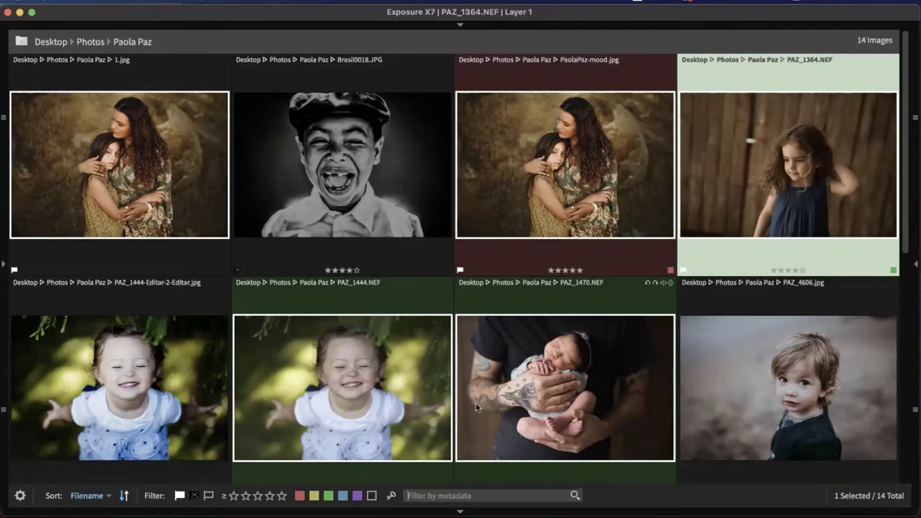
{"action": "scroll", "coordinate": [500, 418], "scroll_direction": "down", "scroll_amount": 10}
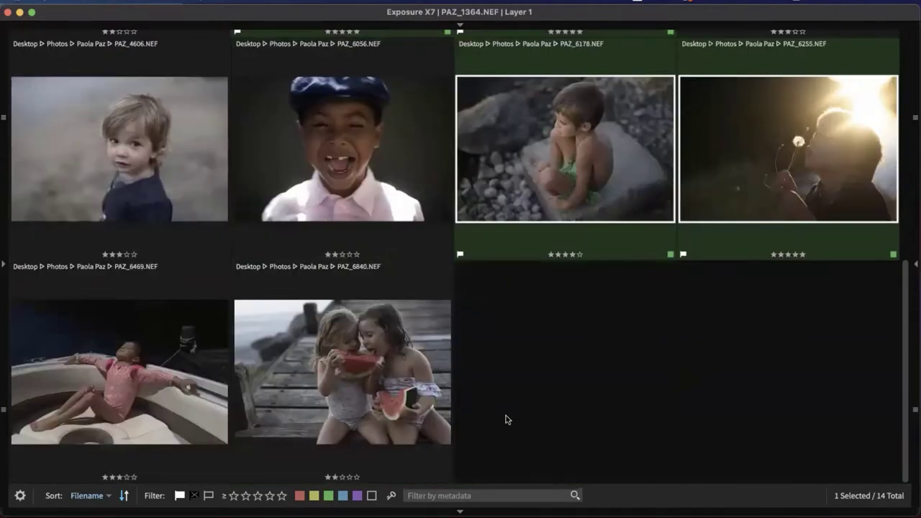
{"action": "type", "text": "nef"}
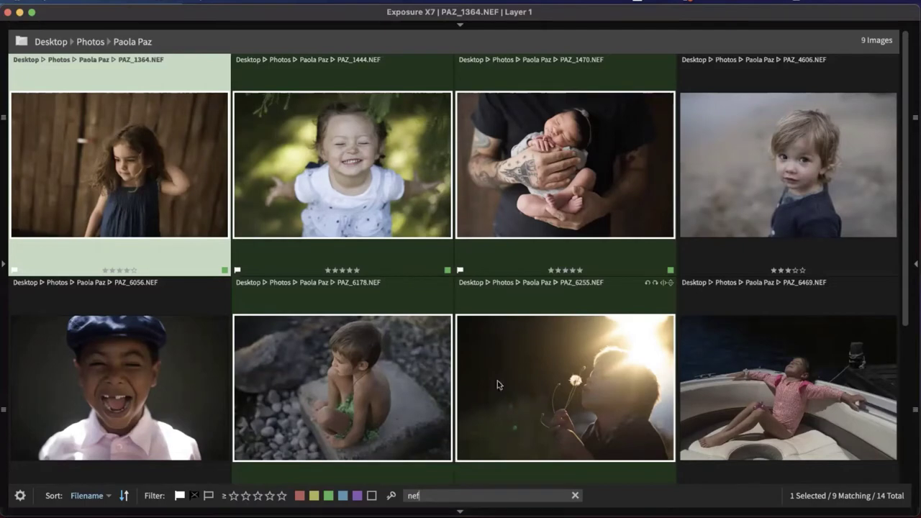
Examine the filtered NEF photos along with their pick flags, star ratings and color labels
{"action": "scroll", "coordinate": [515, 338], "scroll_direction": "down", "scroll_amount": 3}
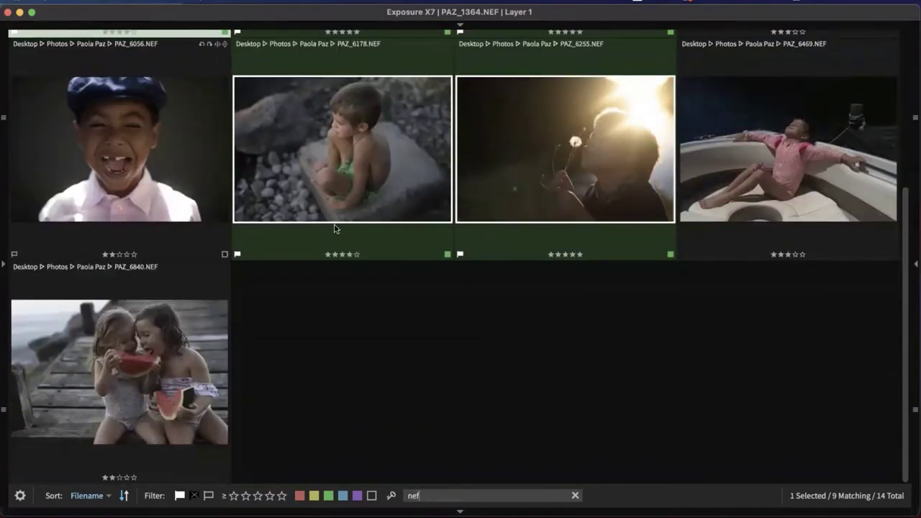
{"action": "scroll", "coordinate": [332, 301], "scroll_direction": "up", "scroll_amount": 3}
{"action": "scroll", "coordinate": [735, 288], "scroll_direction": "up", "scroll_amount": 1}
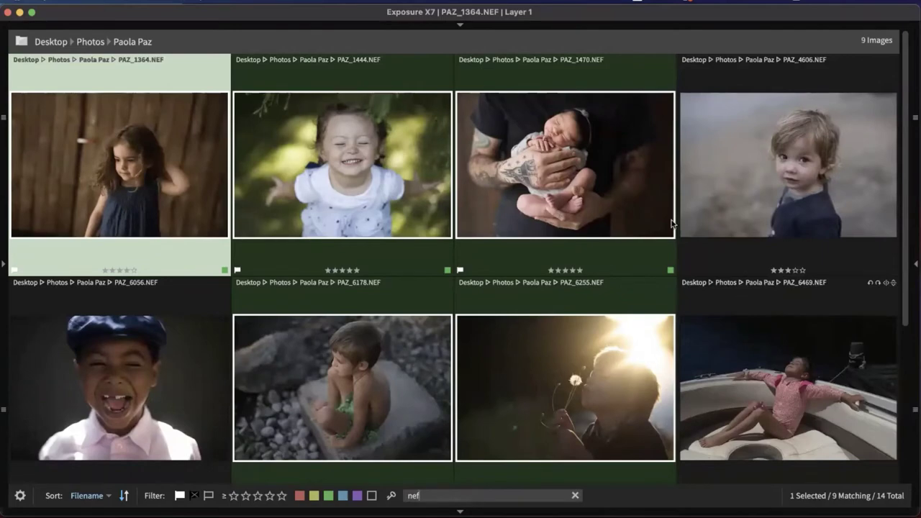
{"action": "scroll", "coordinate": [675, 237], "scroll_direction": "down", "scroll_amount": 3}
{"action": "scroll", "coordinate": [466, 316], "scroll_direction": "up", "scroll_amount": 3}
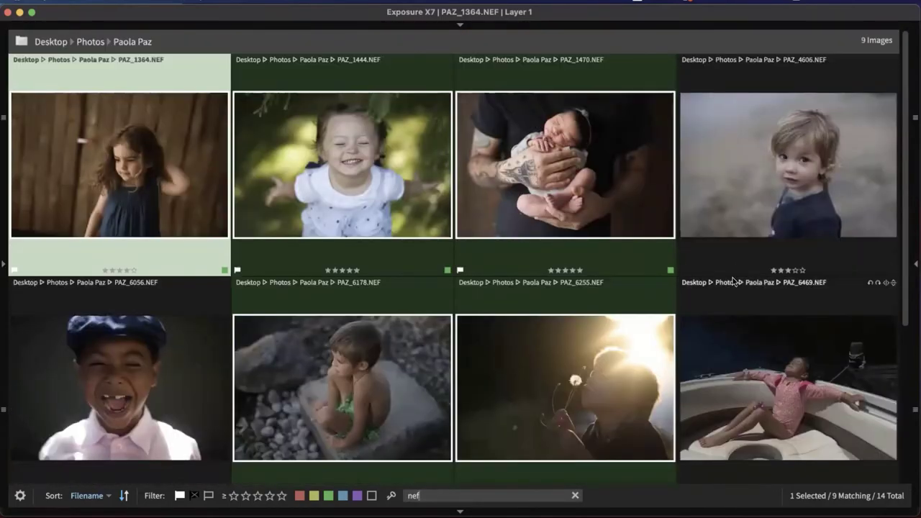
{"action": "scroll", "coordinate": [733, 281], "scroll_direction": "down", "scroll_amount": 3}
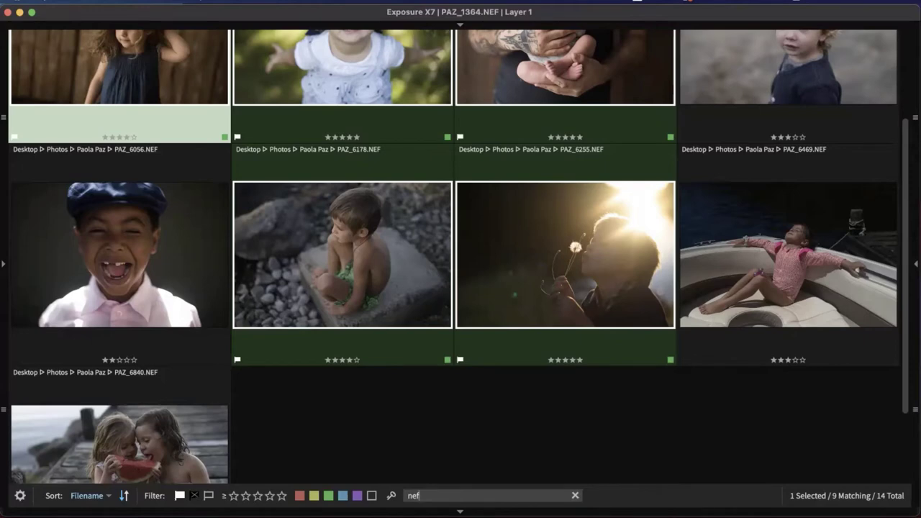
{"action": "left_click", "coordinate": [454, 461]}
{"action": "scroll", "coordinate": [329, 442], "scroll_direction": "up", "scroll_amount": 4}
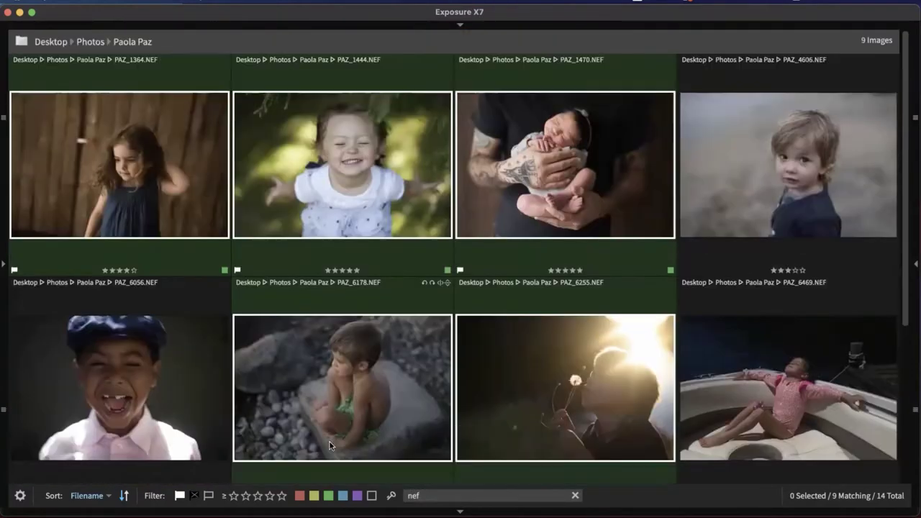
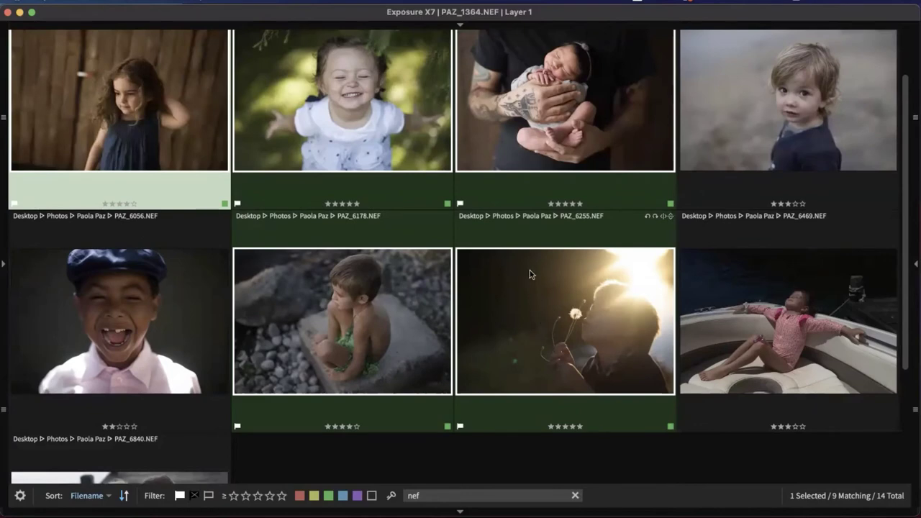
{"action": "scroll", "coordinate": [523, 259], "scroll_direction": "up", "scroll_amount": 3}
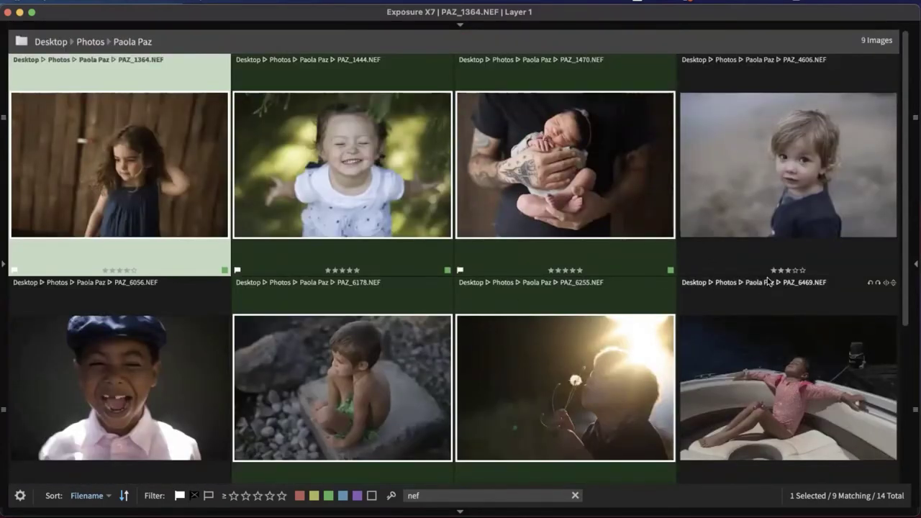
Show the hidden panel with the Basic adjustments and Metadata, and switch from the Culling to the Editing workspace
{"action": "left_click", "coordinate": [914, 275]}
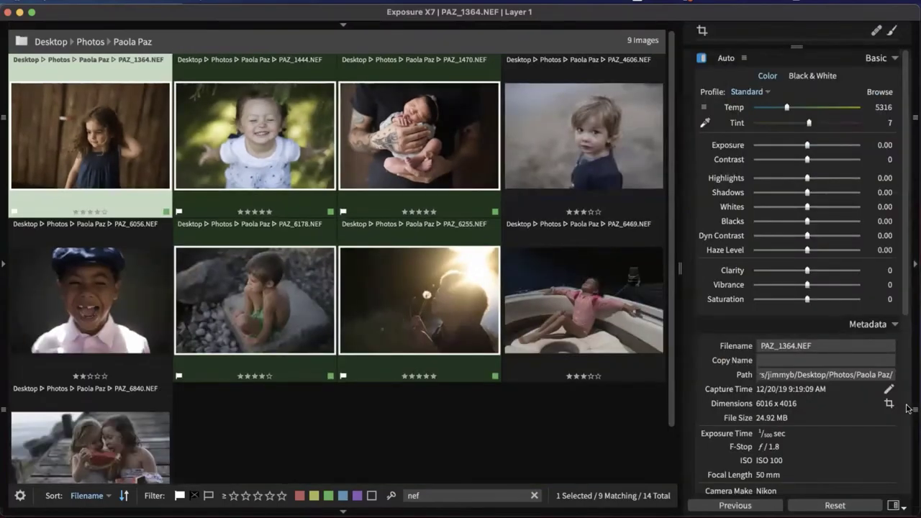
{"action": "left_click", "coordinate": [895, 507]}
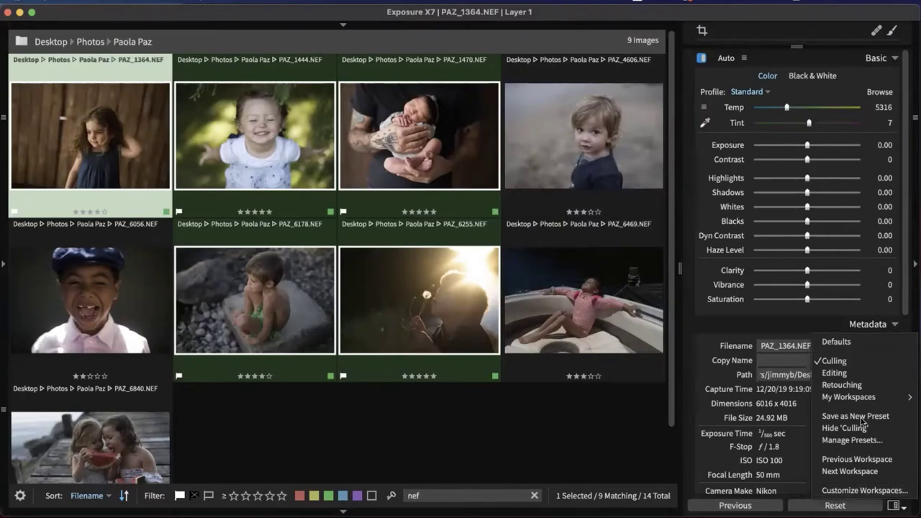
{"action": "left_click", "coordinate": [835, 372]}
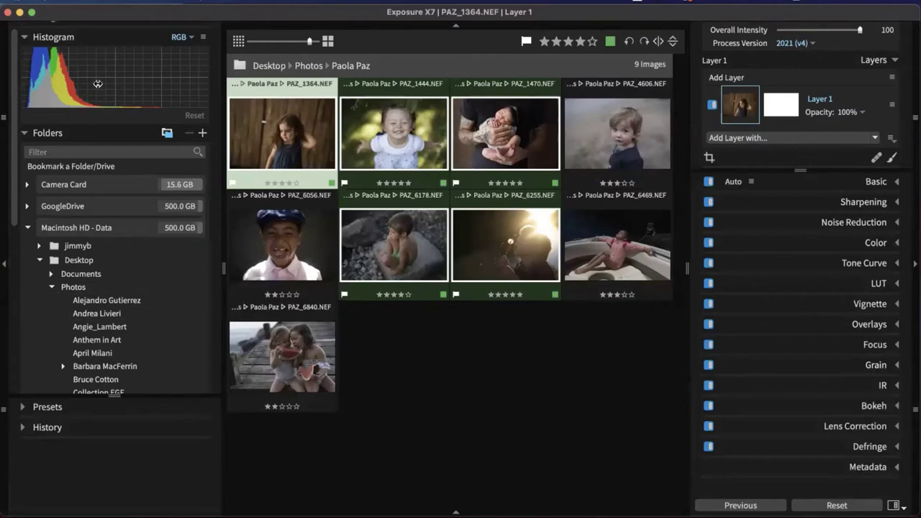
{"action": "mouse_move", "coordinate": [102, 81]}
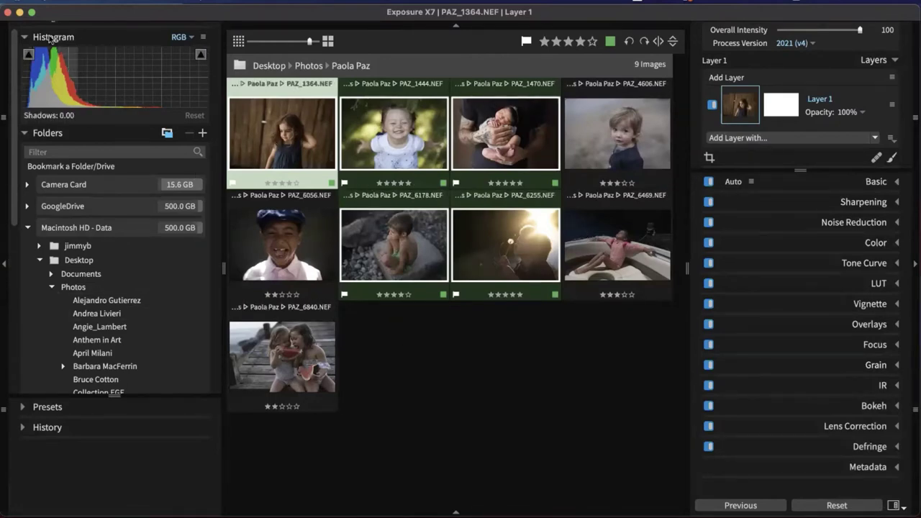
{"action": "mouse_move", "coordinate": [185, 61]}
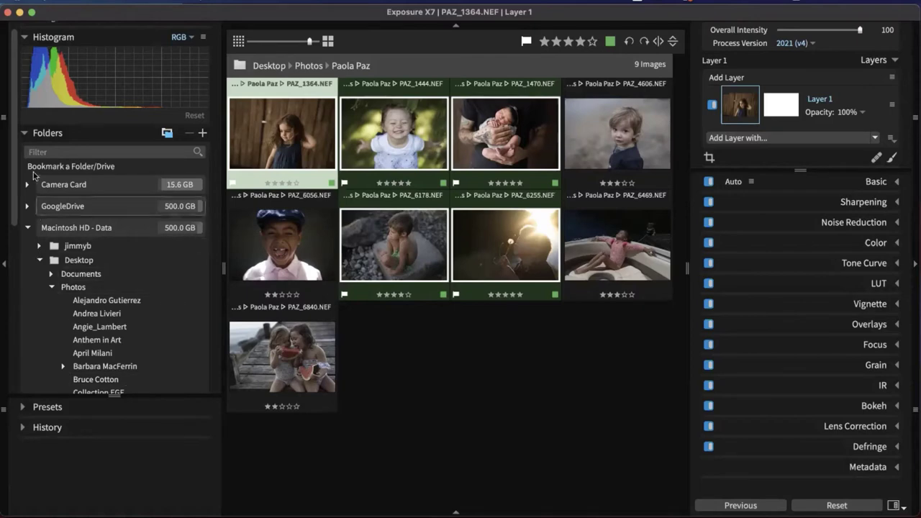
Collapse the Folders section and check the Presets list, leaving Presets collapsed as well
{"action": "left_click", "coordinate": [80, 134]}
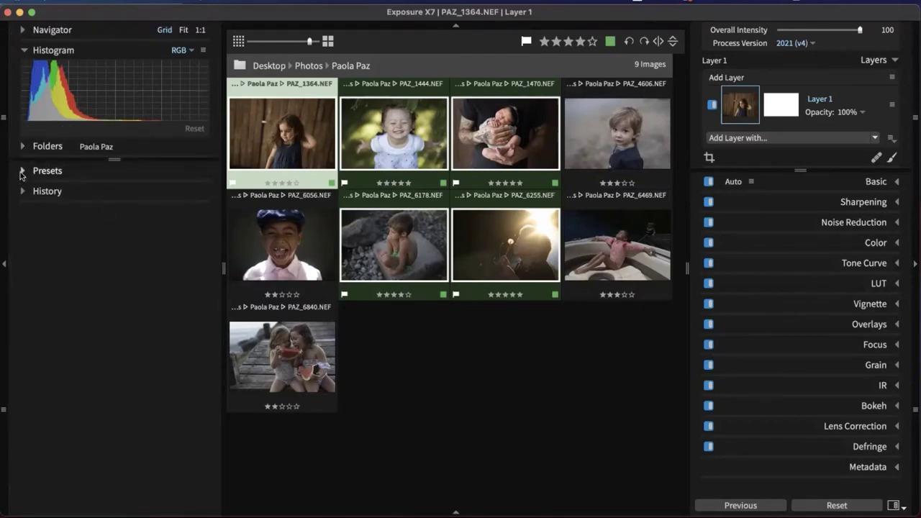
{"action": "left_click", "coordinate": [23, 171]}
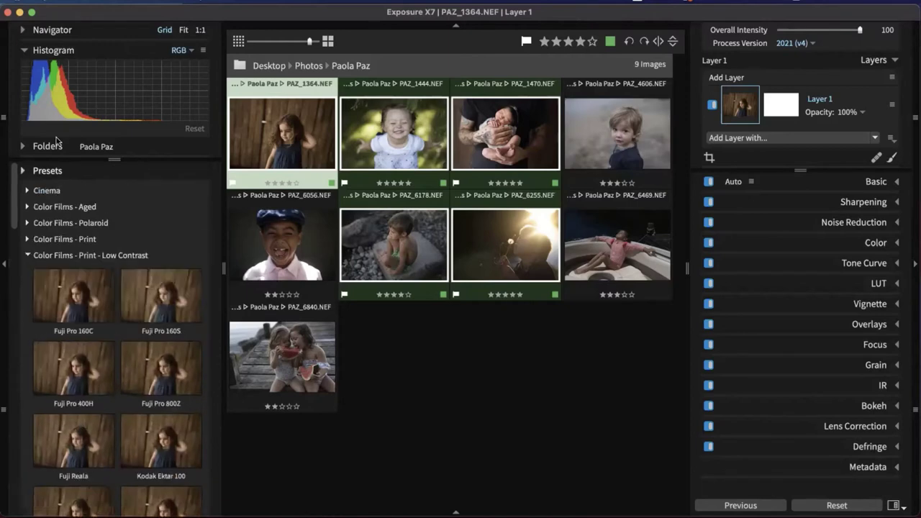
{"action": "left_click", "coordinate": [34, 172]}
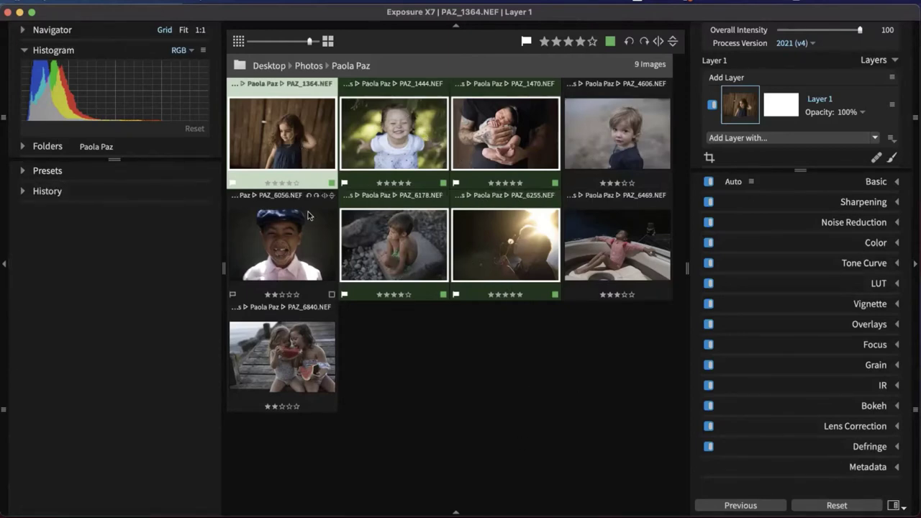
Expand the Lens Correction settings for PAZ_1364.NEF and look through the available lens makers without choosing one
{"action": "left_click", "coordinate": [874, 424]}
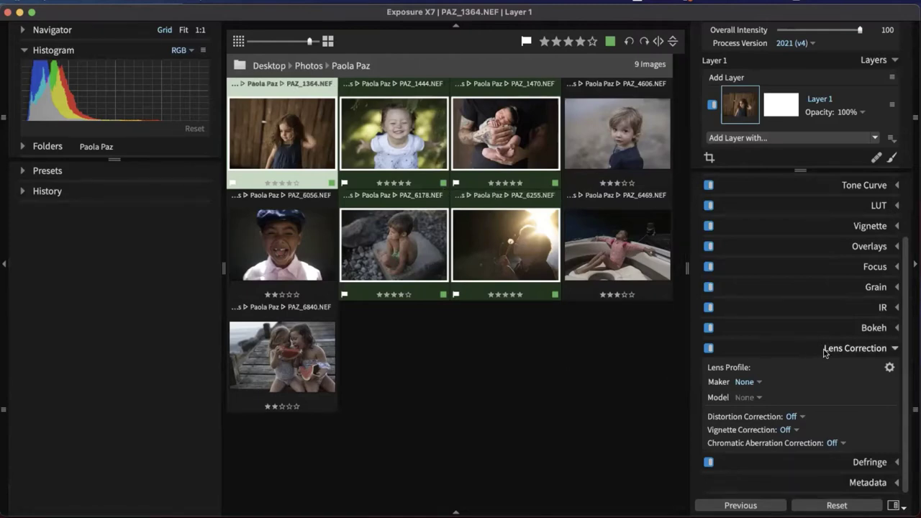
{"action": "left_click", "coordinate": [742, 383]}
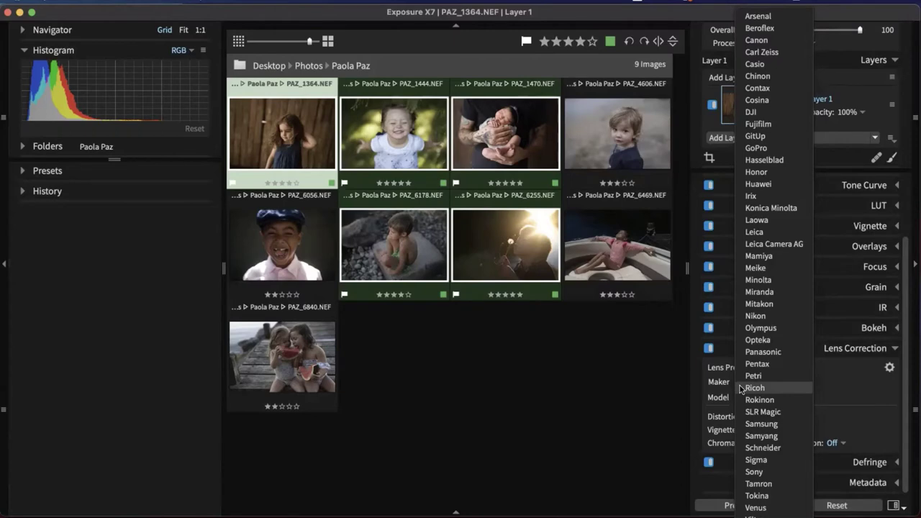
{"action": "key", "text": "Escape"}
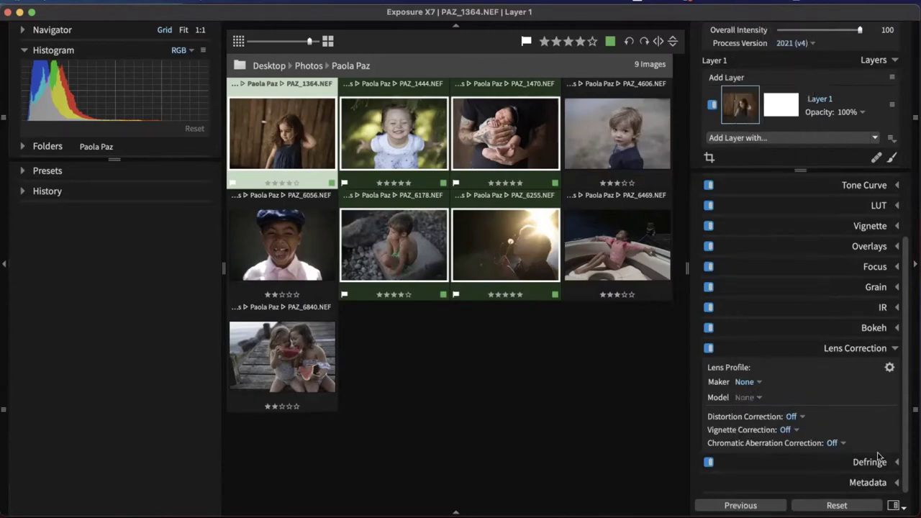
Select PAZ_1444.NEF and examine its lens profile and Chromatic Aberration Correction options without changing them
{"action": "left_click", "coordinate": [422, 131]}
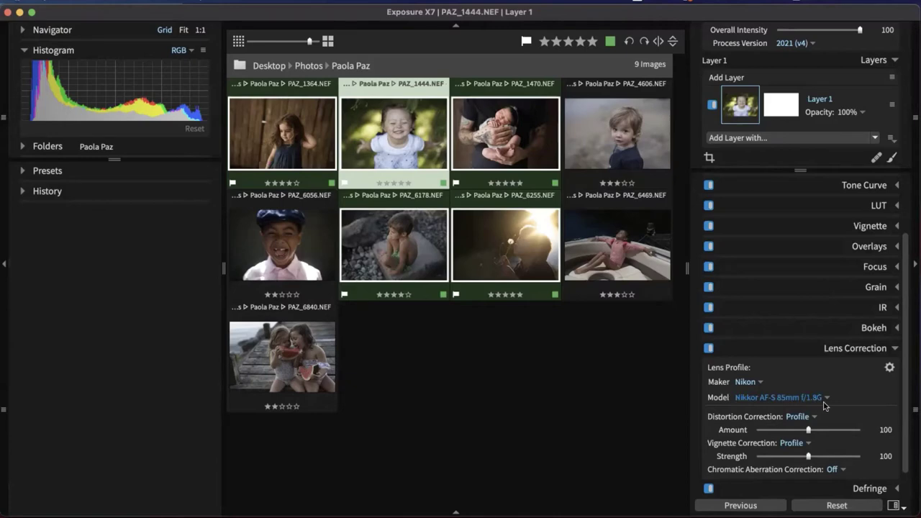
{"action": "scroll", "coordinate": [798, 416], "scroll_direction": "down", "scroll_amount": 1}
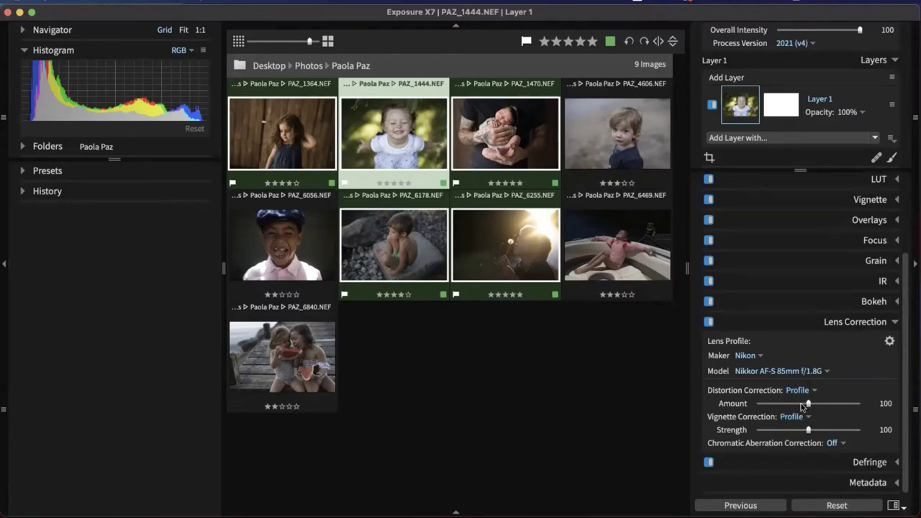
{"action": "left_click", "coordinate": [832, 443]}
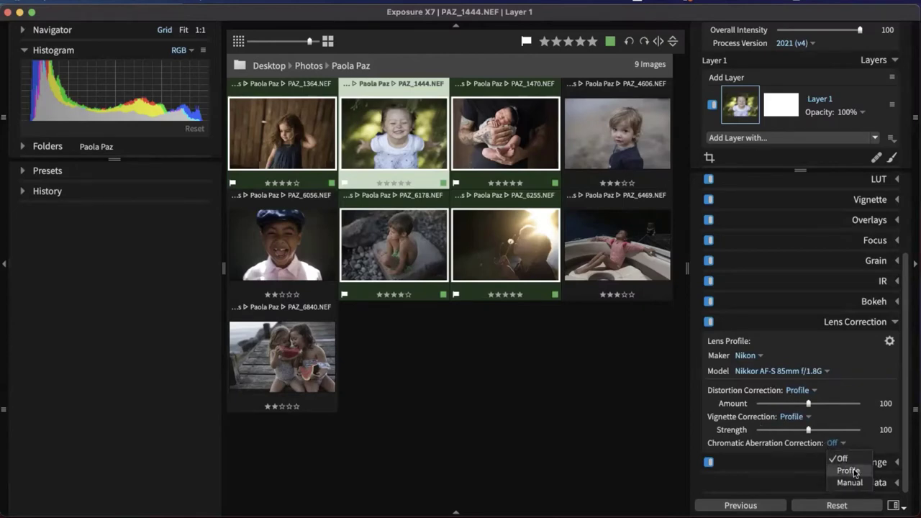
{"action": "left_click", "coordinate": [859, 390]}
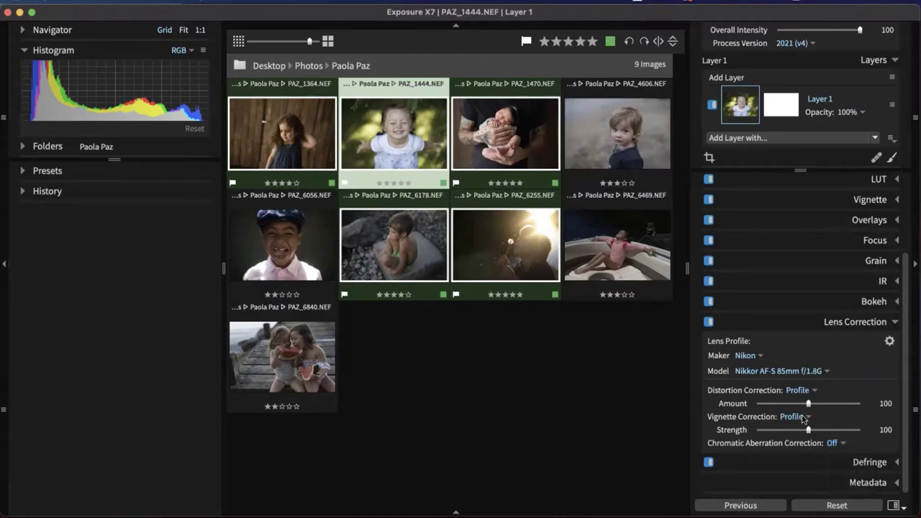
{"action": "left_click", "coordinate": [833, 443]}
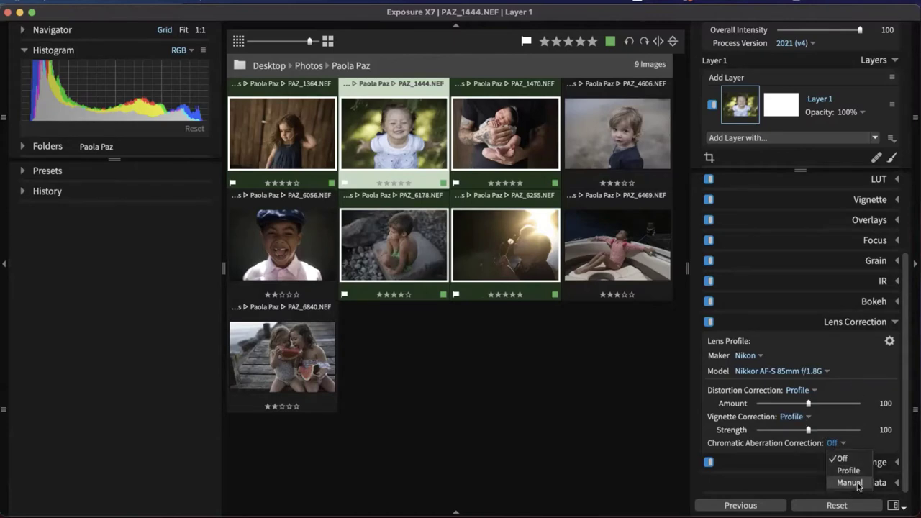
{"action": "left_click", "coordinate": [863, 394]}
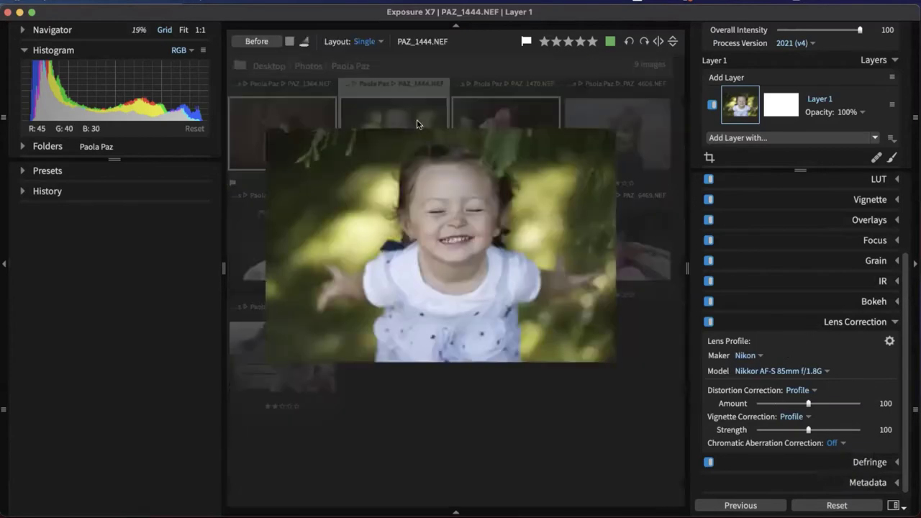
Open PAZ_1444.NEF in the single-image view, collapse Lens Correction and expand the Sharpening settings
{"action": "double_click", "coordinate": [418, 126]}
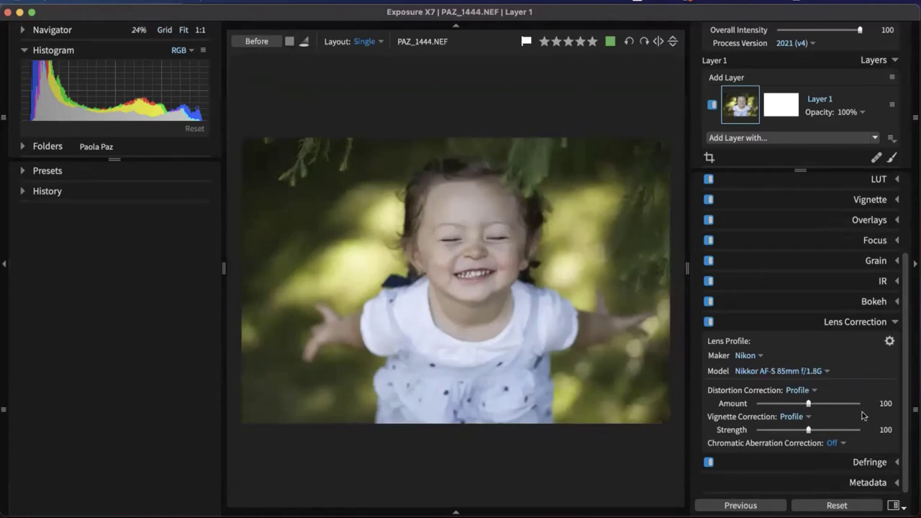
{"action": "left_click", "coordinate": [867, 324]}
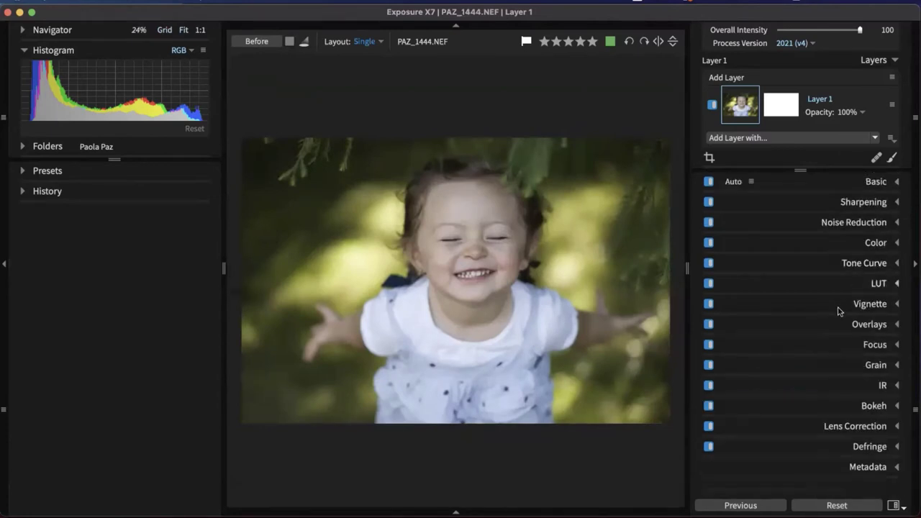
{"action": "left_click", "coordinate": [871, 204]}
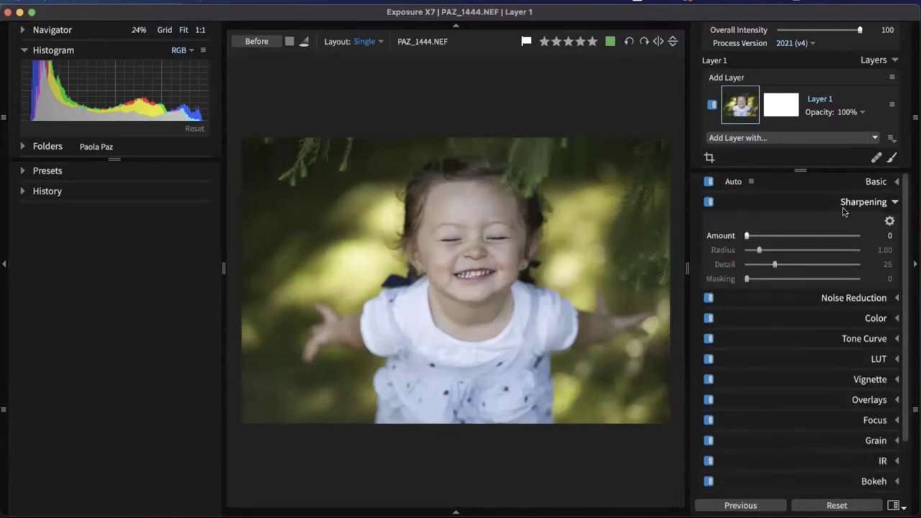
Inspect the girl's face at 100% and try a sharpening Amount of 52 with a Radius of 1.41
{"action": "left_click", "coordinate": [452, 274]}
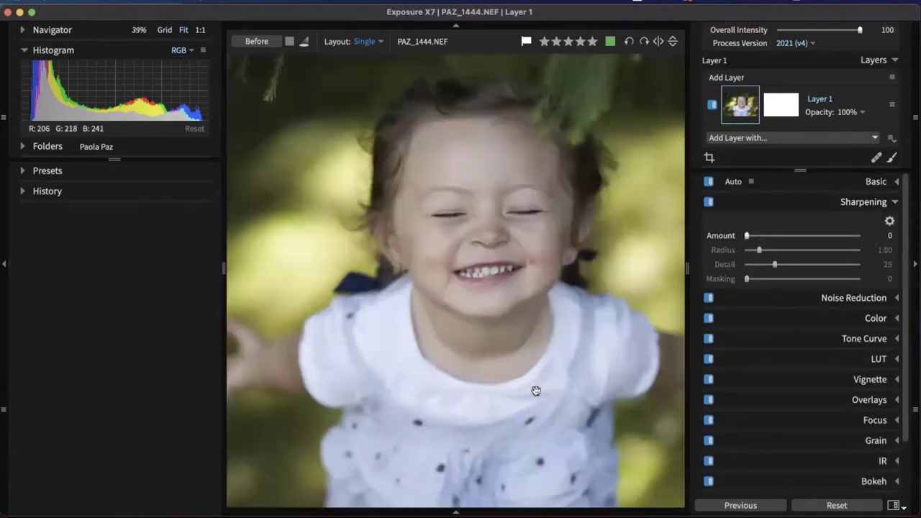
{"action": "left_click_drag", "start_coordinate": [533, 285], "coordinate": [469, 361]}
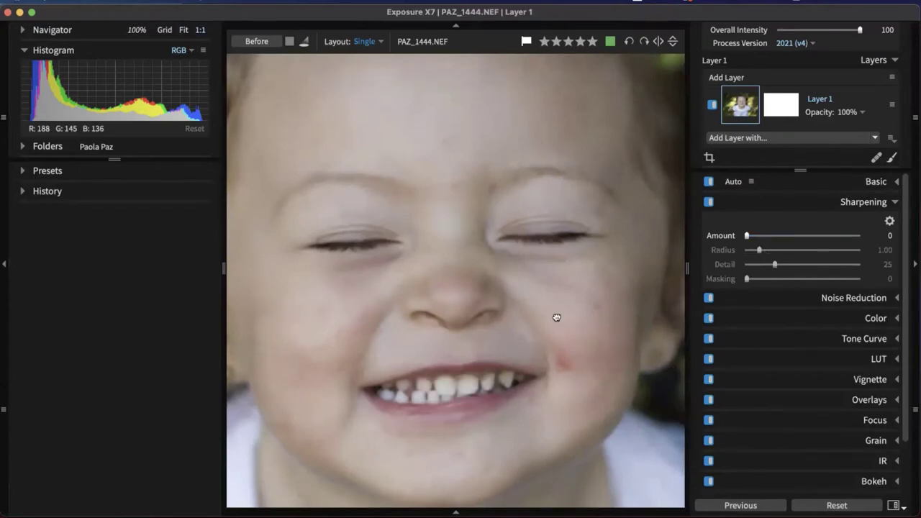
{"action": "scroll", "coordinate": [552, 310], "scroll_direction": "down", "scroll_amount": 3}
{"action": "left_click", "coordinate": [583, 396]}
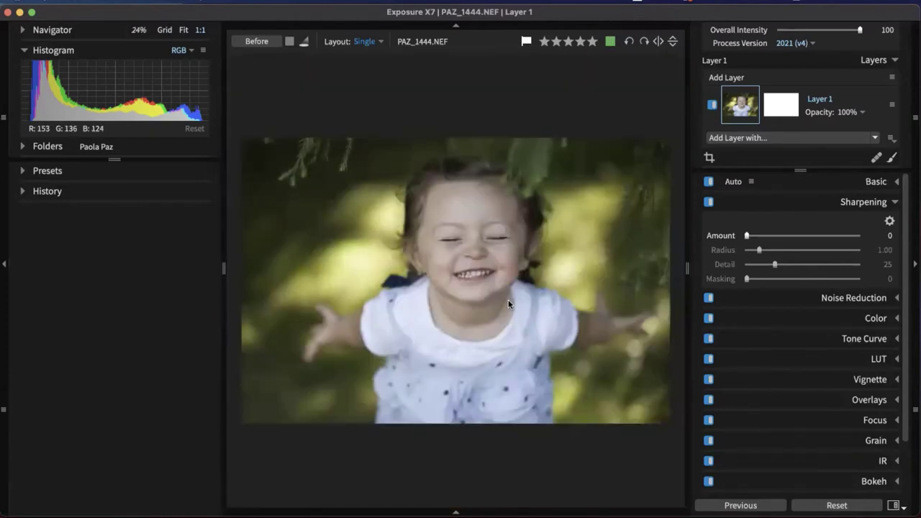
{"action": "left_click", "coordinate": [483, 252]}
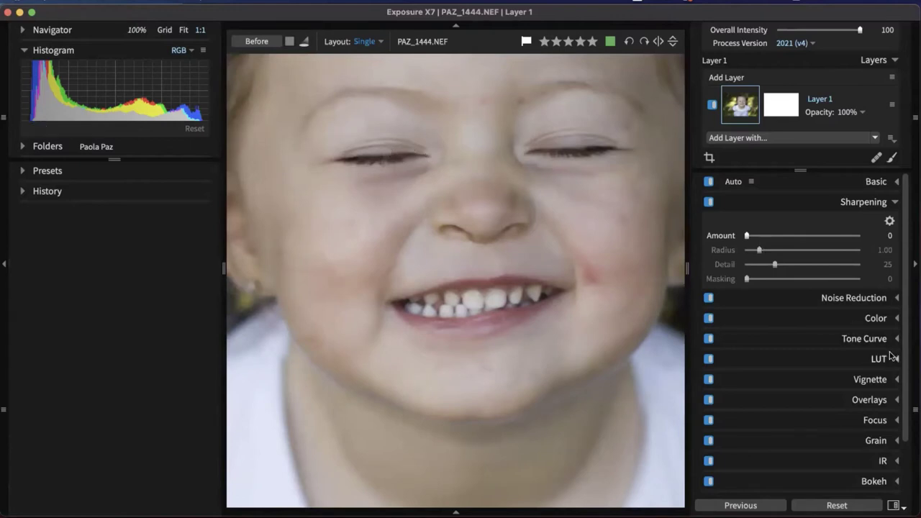
{"action": "left_click_drag", "start_coordinate": [747, 237], "coordinate": [784, 237]}
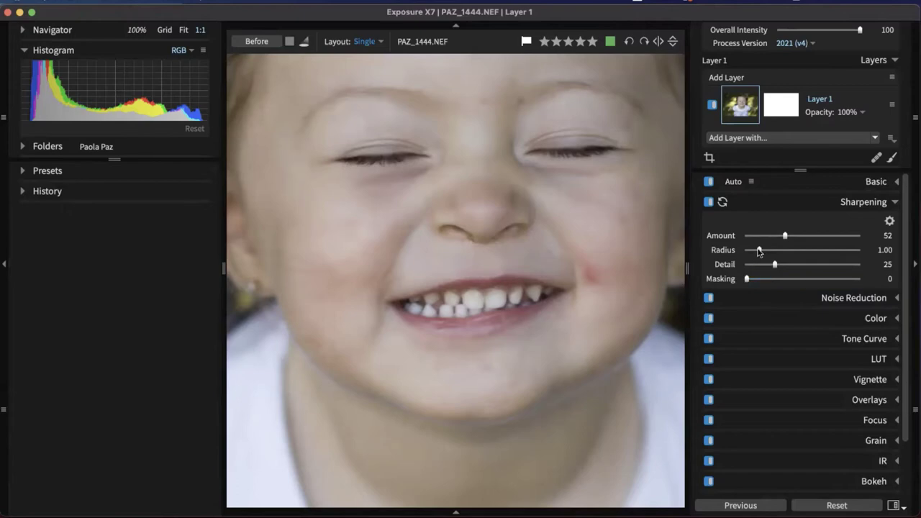
{"action": "left_click_drag", "start_coordinate": [760, 250], "coordinate": [769, 249]}
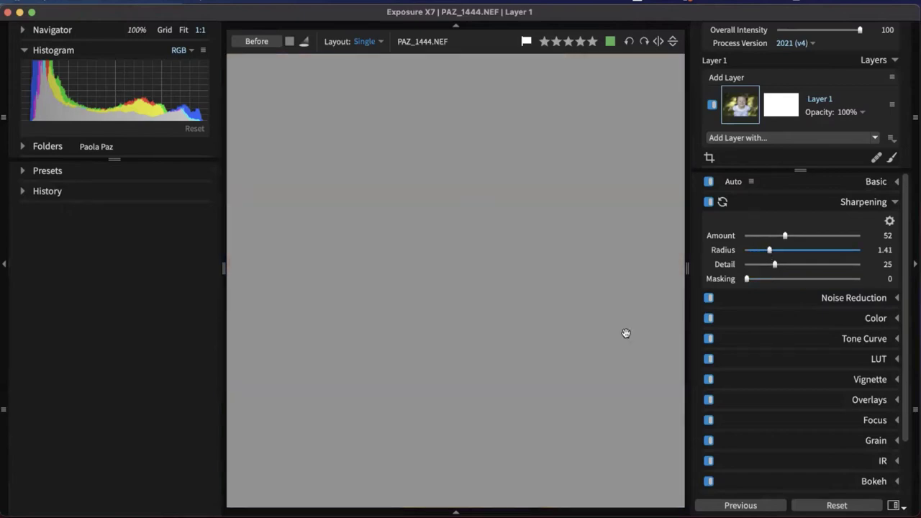
Raise the sharpening Radius to 4.11 and hide the side panel with the histogram to enlarge the portrait
{"action": "left_click", "coordinate": [606, 337]}
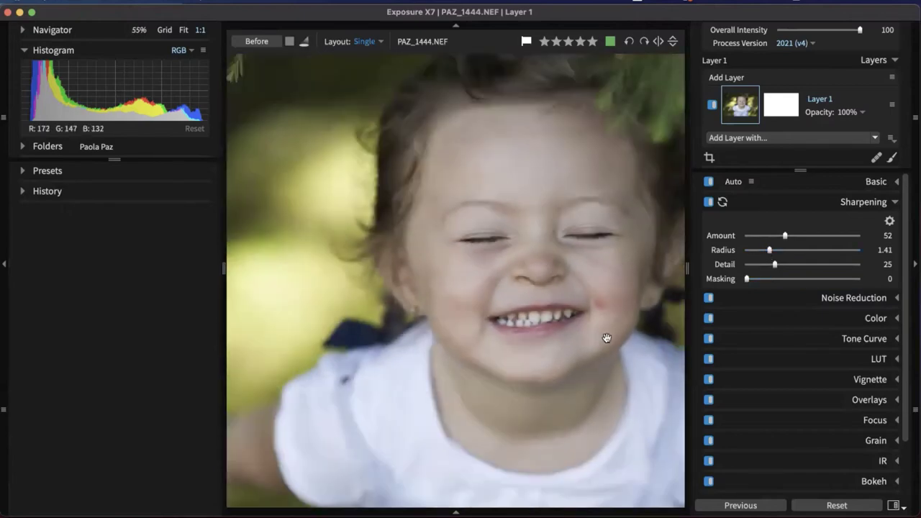
{"action": "scroll", "coordinate": [575, 350], "scroll_direction": "up", "scroll_amount": 5}
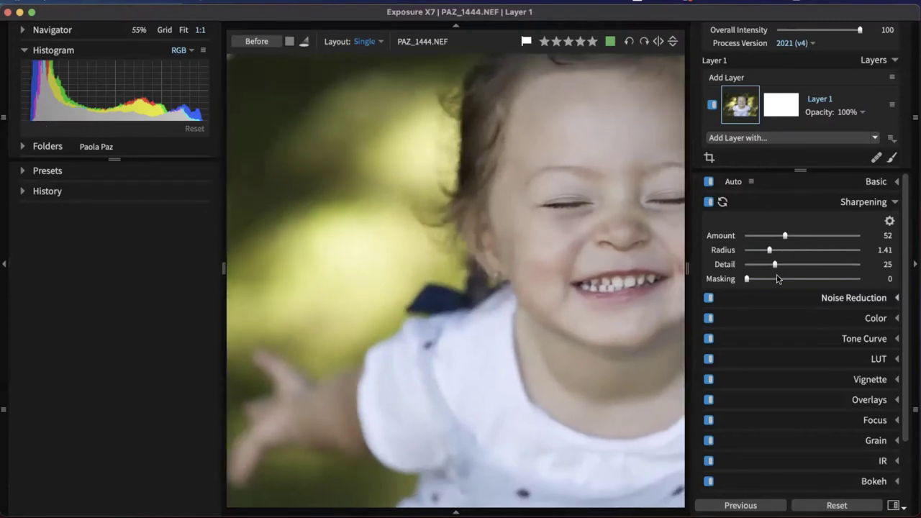
{"action": "left_click_drag", "start_coordinate": [768, 249], "coordinate": [838, 255]}
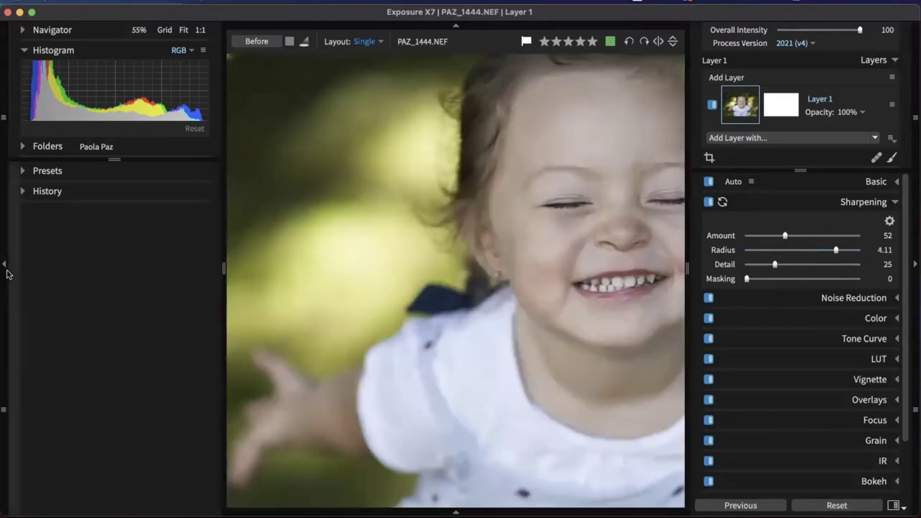
{"action": "left_click", "coordinate": [5, 268]}
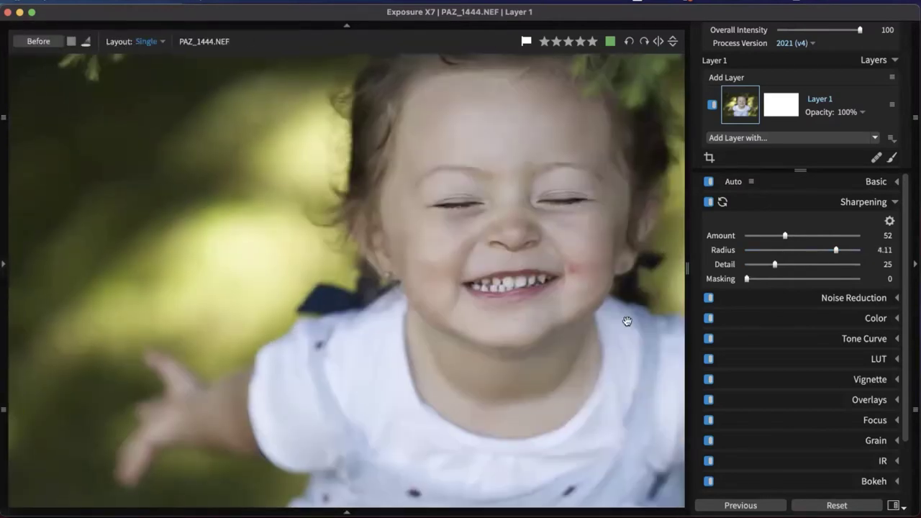
{"action": "left_click_drag", "start_coordinate": [627, 321], "coordinate": [475, 338]}
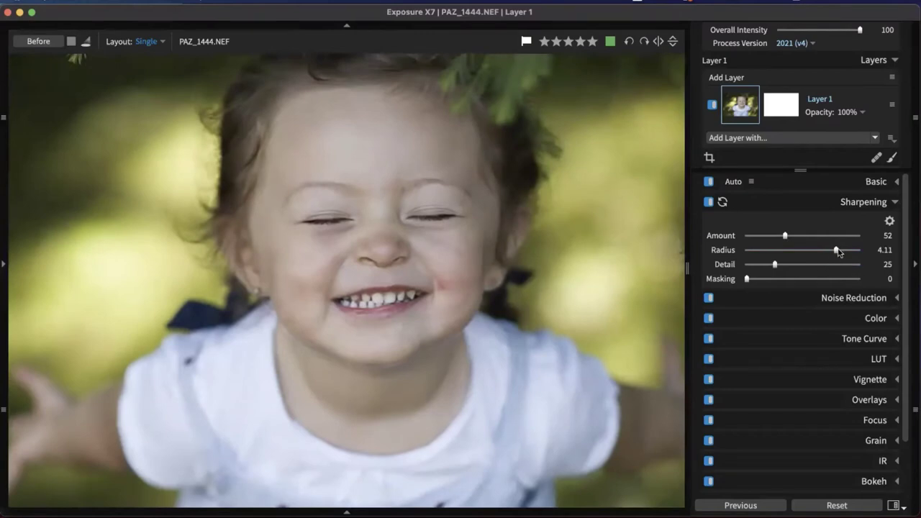
Preview the sharpened edges at a Radius of 5.00, and reduce the Radius to 1.17
{"action": "left_click_drag", "start_coordinate": [838, 252], "coordinate": [857, 254]}
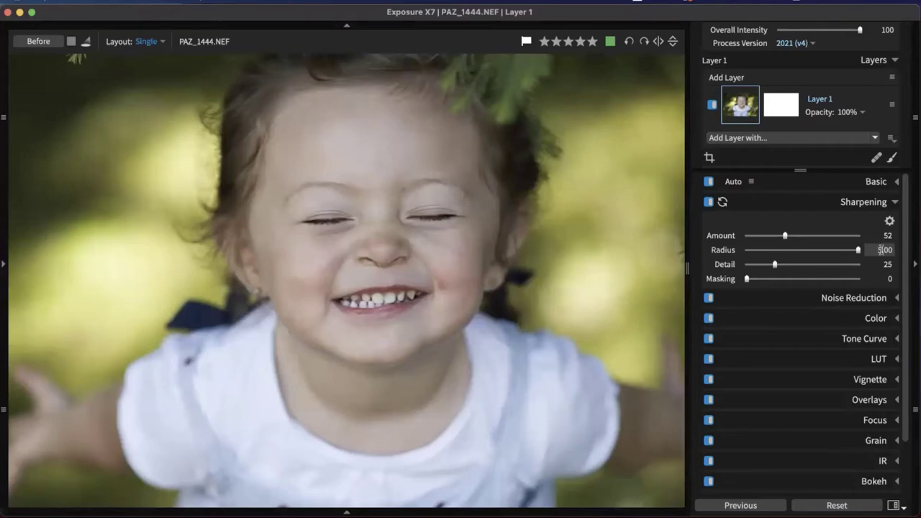
{"action": "left_click", "coordinate": [857, 251], "text": "alt"}
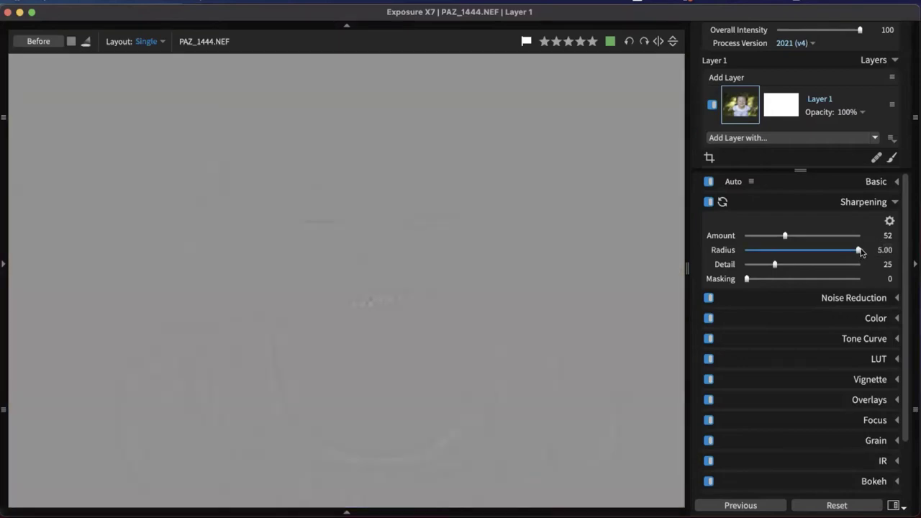
{"action": "left_click_drag", "start_coordinate": [860, 249], "coordinate": [764, 251]}
Set the sharpening Detail to 37 and the Amount to 80, judging the effect on the girl's face in close-up
{"action": "left_click", "coordinate": [398, 271]}
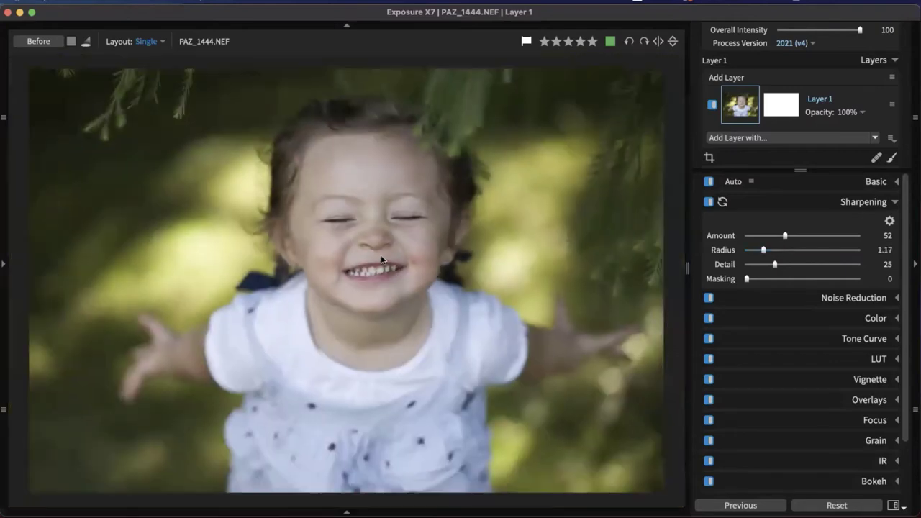
{"action": "left_click", "coordinate": [381, 254]}
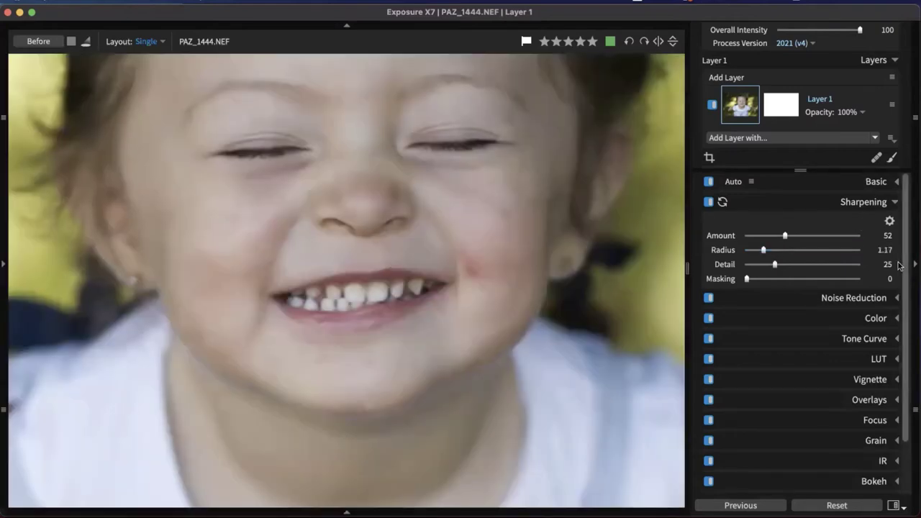
{"action": "left_click_drag", "start_coordinate": [775, 266], "coordinate": [784, 238]}
{"action": "scroll", "coordinate": [822, 242], "scroll_direction": "down", "scroll_amount": 3}
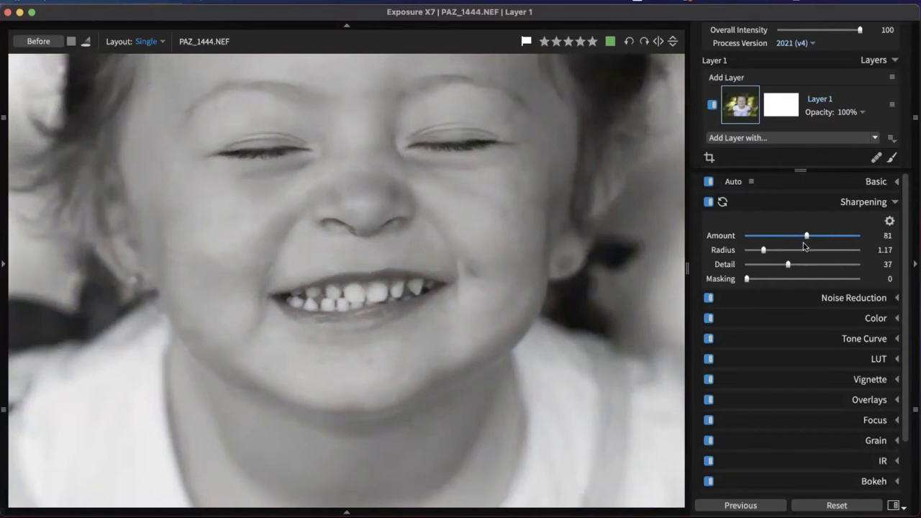
{"action": "scroll", "coordinate": [802, 242], "scroll_direction": "down", "scroll_amount": 5}
{"action": "scroll", "coordinate": [809, 248], "scroll_direction": "down", "scroll_amount": 5}
{"action": "scroll", "coordinate": [809, 246], "scroll_direction": "down", "scroll_amount": 2}
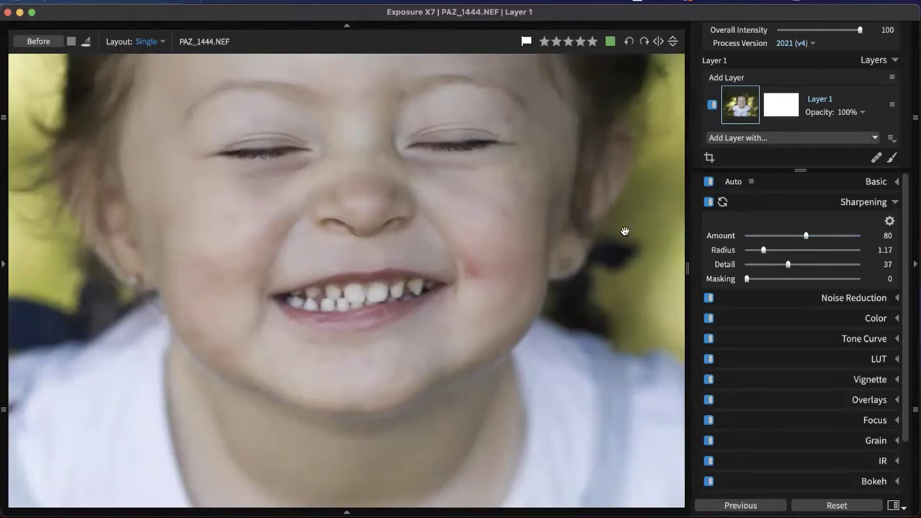
Set the sharpening Masking to 13 using the edge mask preview, limiting sharpening to the eyes, teeth and outlines
{"action": "scroll", "coordinate": [749, 283], "scroll_direction": "up", "scroll_amount": 3}
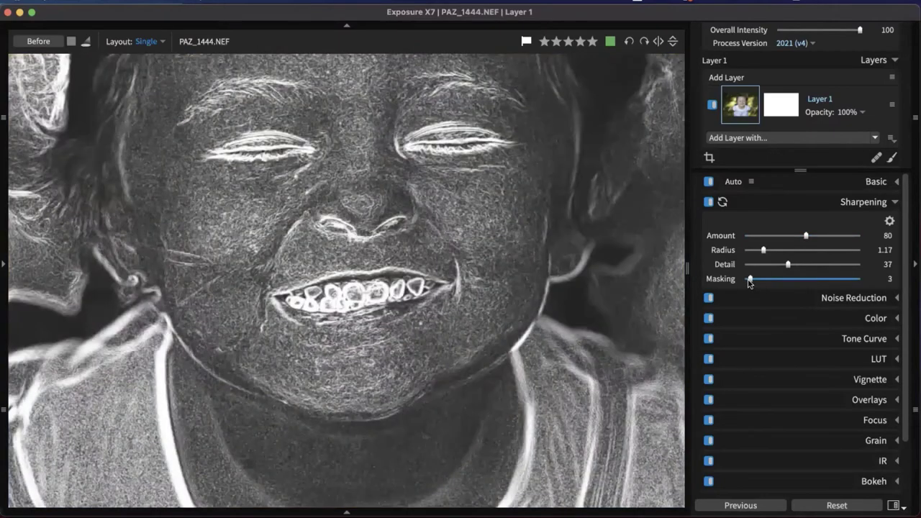
{"action": "left_click_drag", "start_coordinate": [749, 280], "coordinate": [762, 285]}
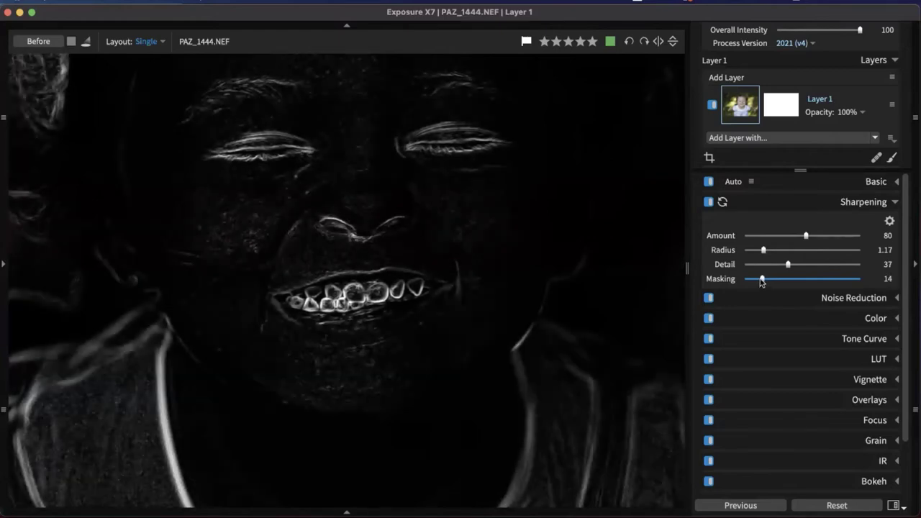
{"action": "left_click_drag", "start_coordinate": [761, 281], "coordinate": [757, 281]}
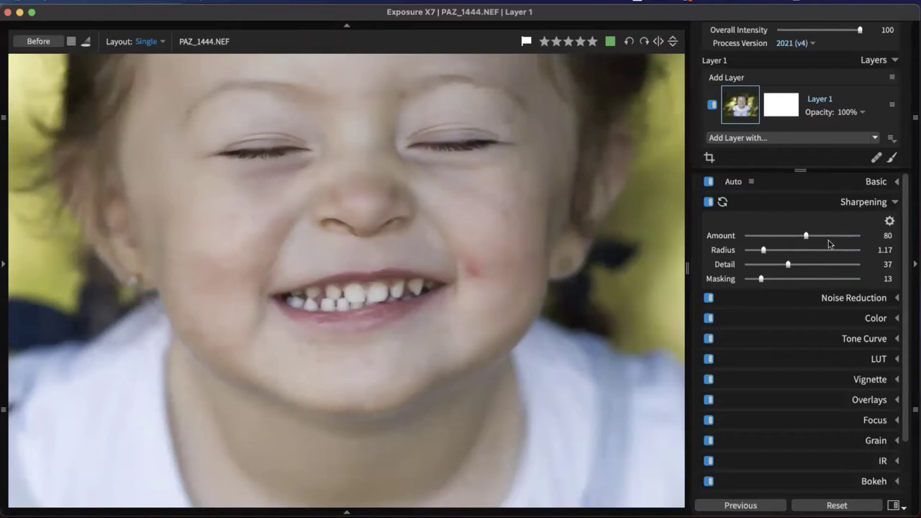
Set the sharpening Amount to 57, comparing the girl's eyes and smile with the original in close-up, and return to the whole portrait
{"action": "left_click_drag", "start_coordinate": [790, 236], "coordinate": [789, 238]}
{"action": "key", "text": "backslash"}
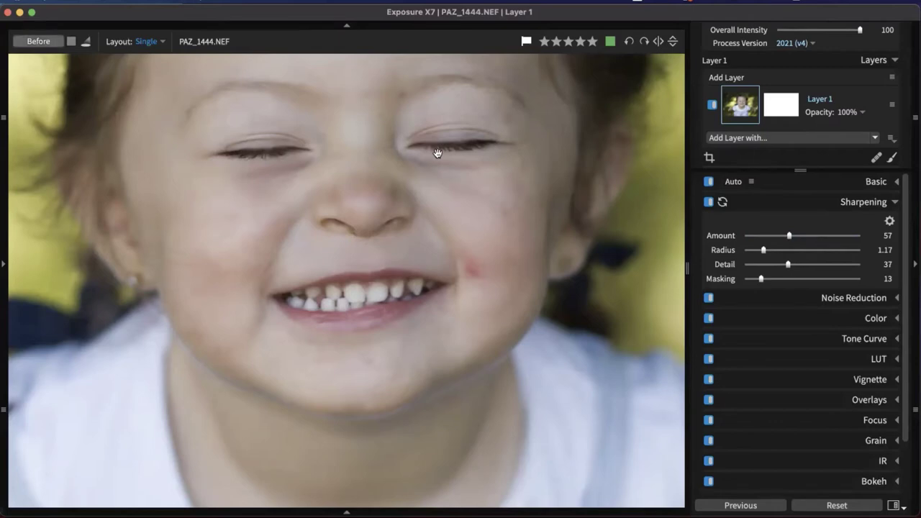
{"action": "key", "text": "backslash"}
{"action": "key", "text": "backslash"}
{"action": "key", "text": "backslash"}
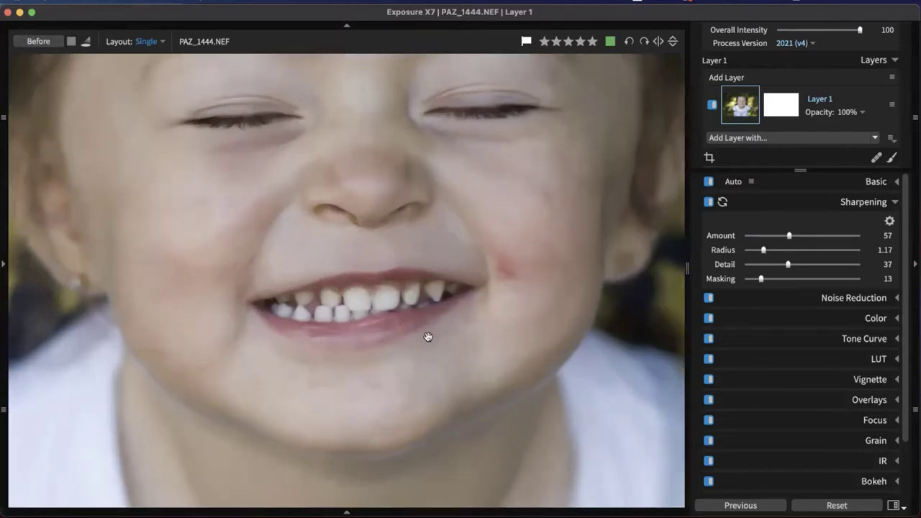
{"action": "key", "text": "backslash"}
{"action": "key", "text": "backslash"}
{"action": "left_click_drag", "start_coordinate": [379, 207], "coordinate": [316, 295]}
{"action": "left_click", "coordinate": [872, 203]}
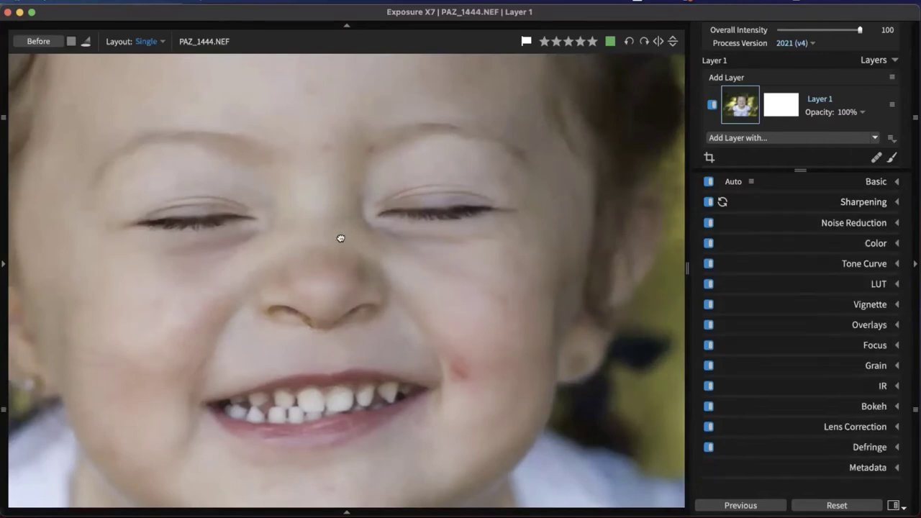
{"action": "left_click", "coordinate": [342, 237]}
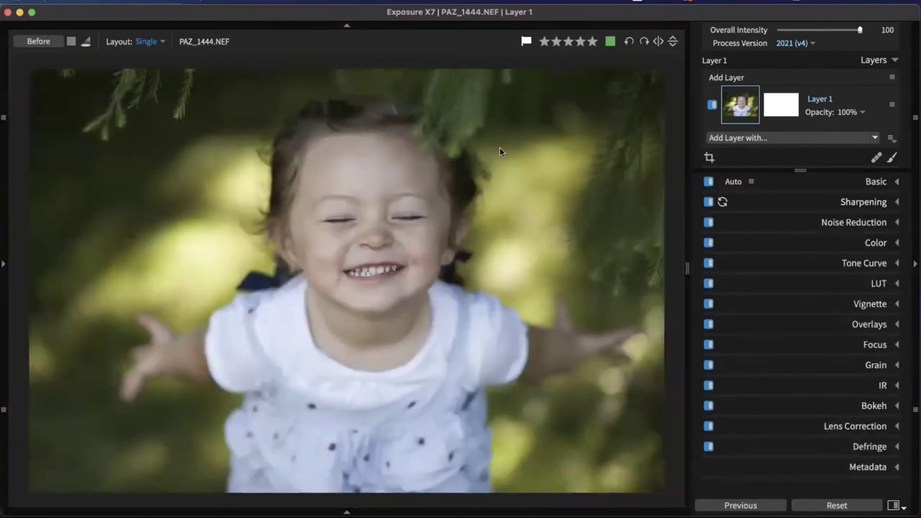
Crop the portrait to an 8.5 x 11 aspect ratio, trimming its edges around the girl, and apply the crop
{"action": "left_click", "coordinate": [710, 158]}
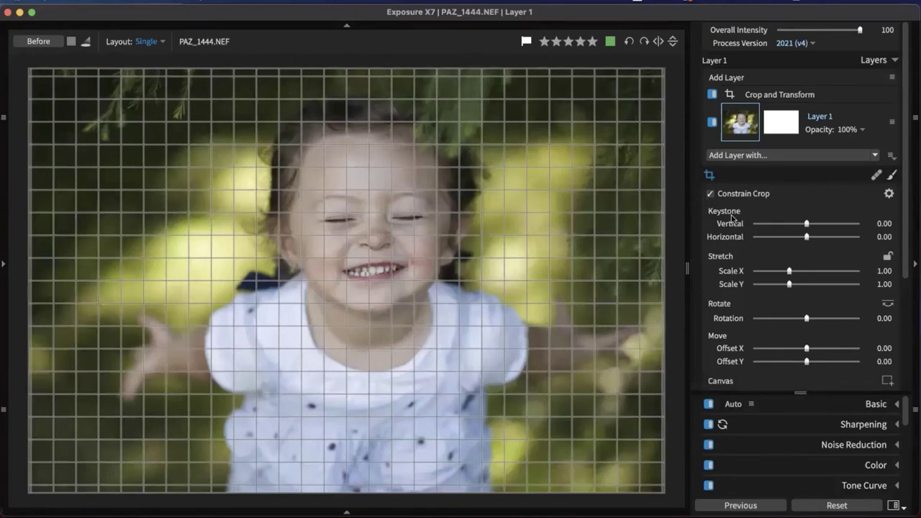
{"action": "left_click_drag", "start_coordinate": [30, 69], "coordinate": [99, 83]}
{"action": "scroll", "coordinate": [791, 317], "scroll_direction": "down", "scroll_amount": 5}
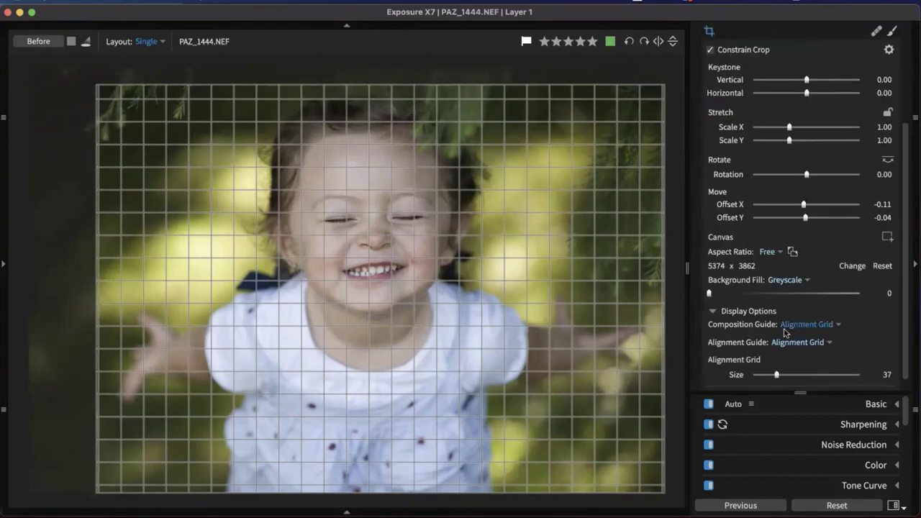
{"action": "left_click", "coordinate": [777, 252]}
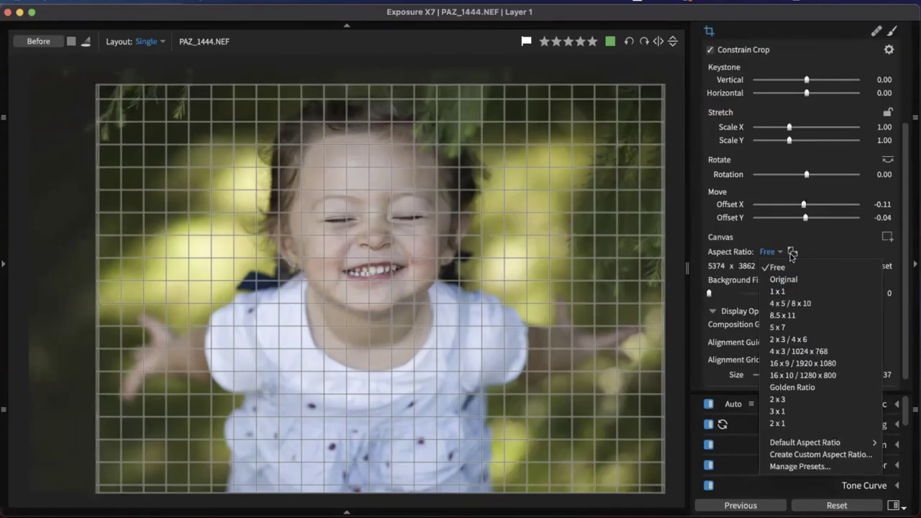
{"action": "left_click", "coordinate": [782, 315]}
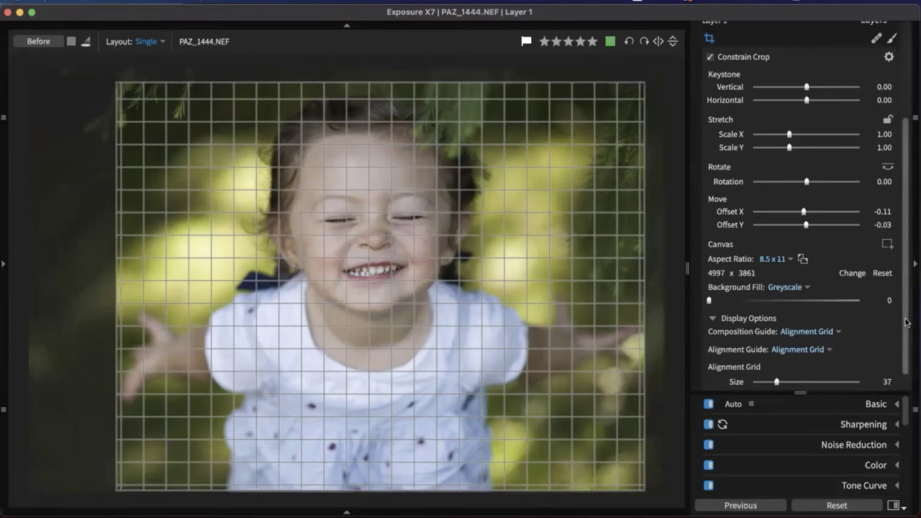
{"action": "left_click_drag", "start_coordinate": [906, 317], "coordinate": [912, 252]}
{"action": "scroll", "coordinate": [791, 202], "scroll_direction": "up", "scroll_amount": 2}
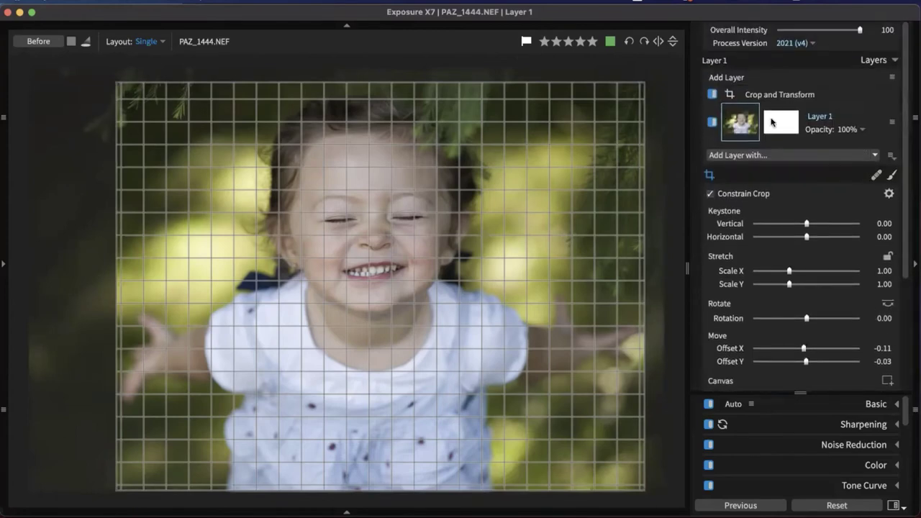
{"action": "left_click", "coordinate": [709, 176]}
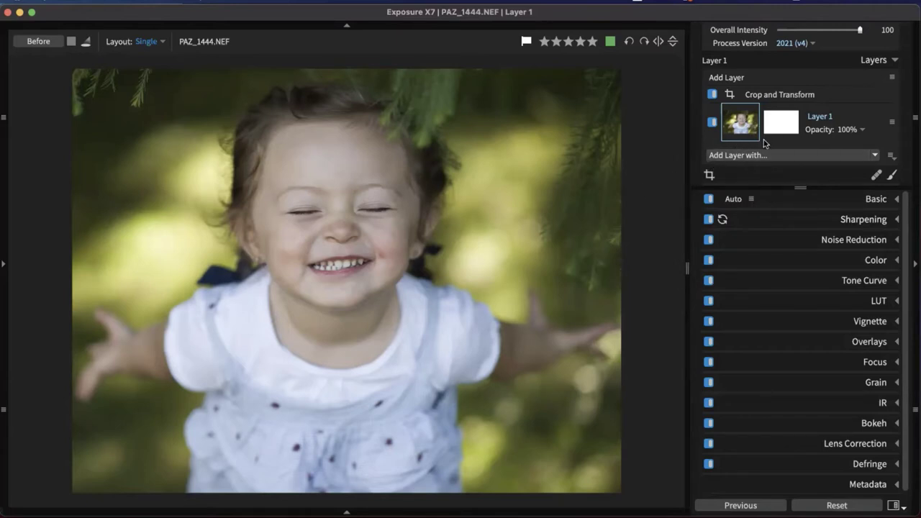
Rename Layer 1 as Basic and auto-enhance the portrait's basic adjustments
{"action": "left_click", "coordinate": [879, 201]}
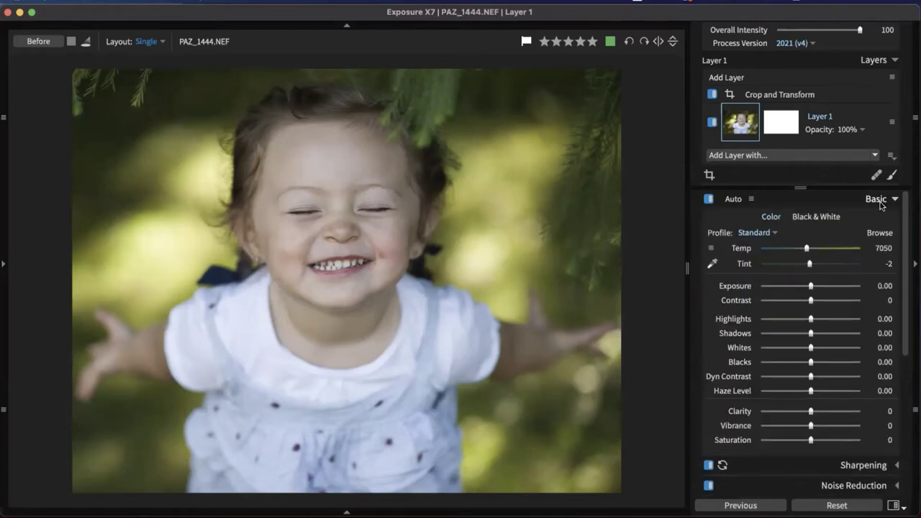
{"action": "right_click", "coordinate": [819, 121]}
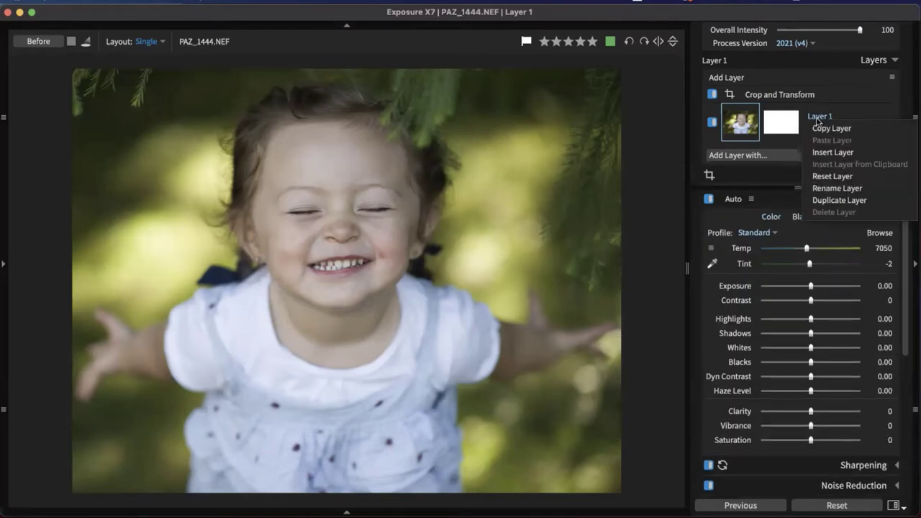
{"action": "left_click", "coordinate": [836, 187]}
{"action": "type", "text": "Bas"}
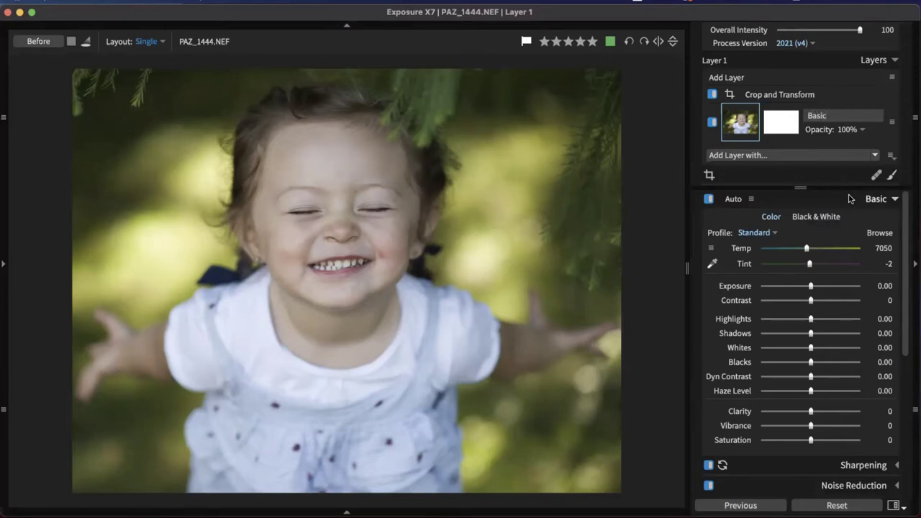
{"action": "type", "text": "ic"}
{"action": "key", "text": "Return"}
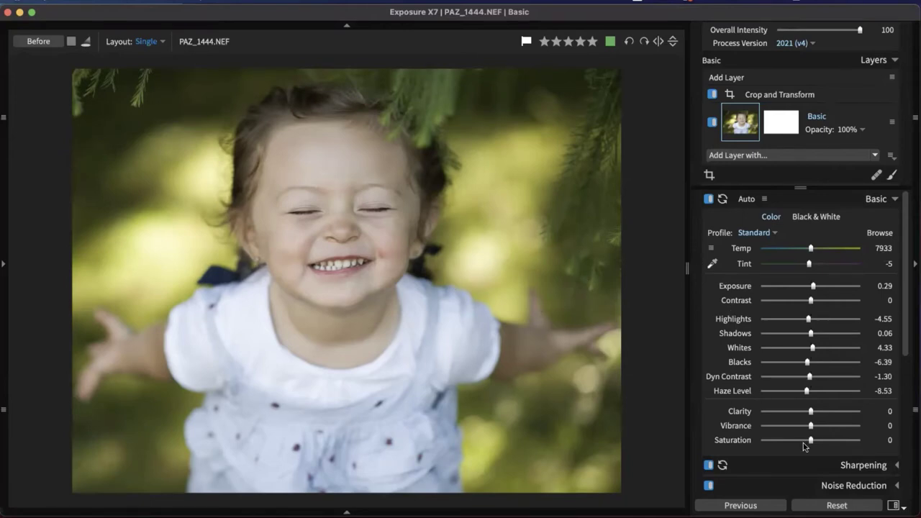
Return to the thumbnail grid, apply the Auto enhancement to all photos in the folder, and clear the selection
{"action": "key", "text": "g"}
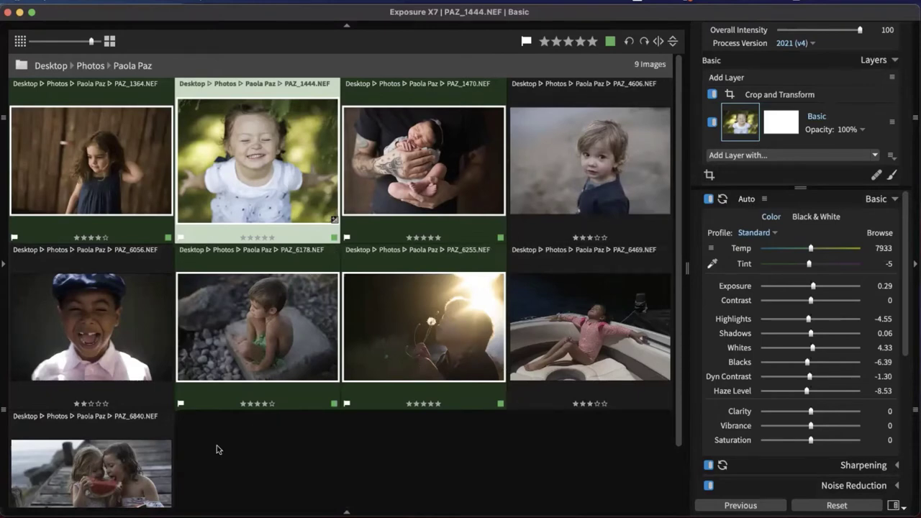
{"action": "left_click", "coordinate": [133, 490]}
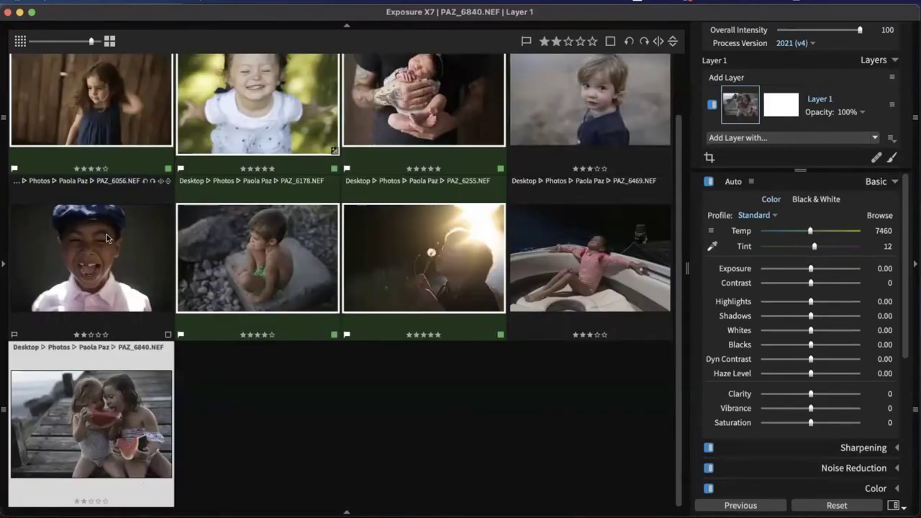
{"action": "key", "text": "super+a"}
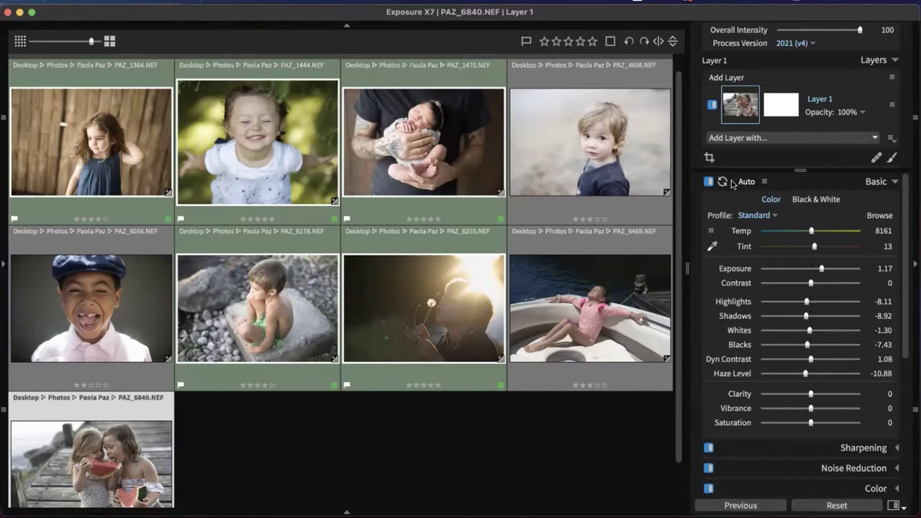
{"action": "left_click", "coordinate": [524, 438]}
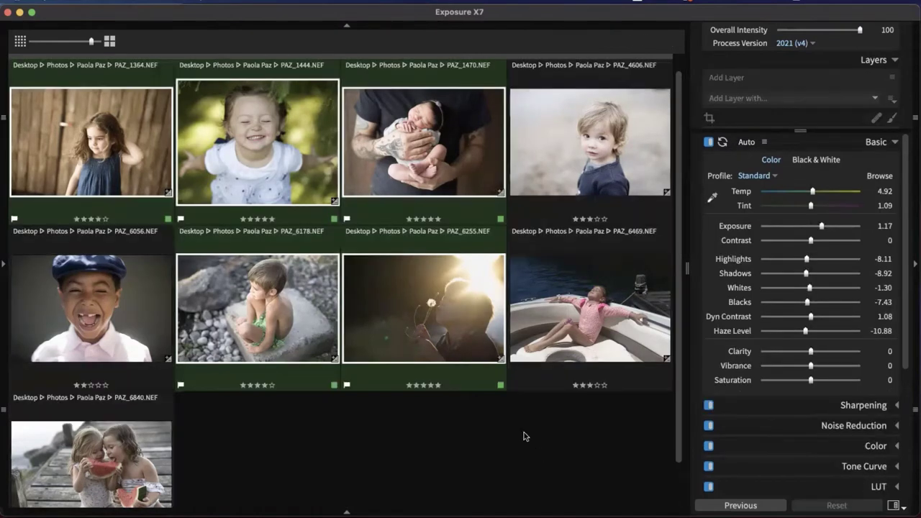
Examine the automatic Basic adjustments of the individual photos one after another in the grid
{"action": "left_click", "coordinate": [402, 165]}
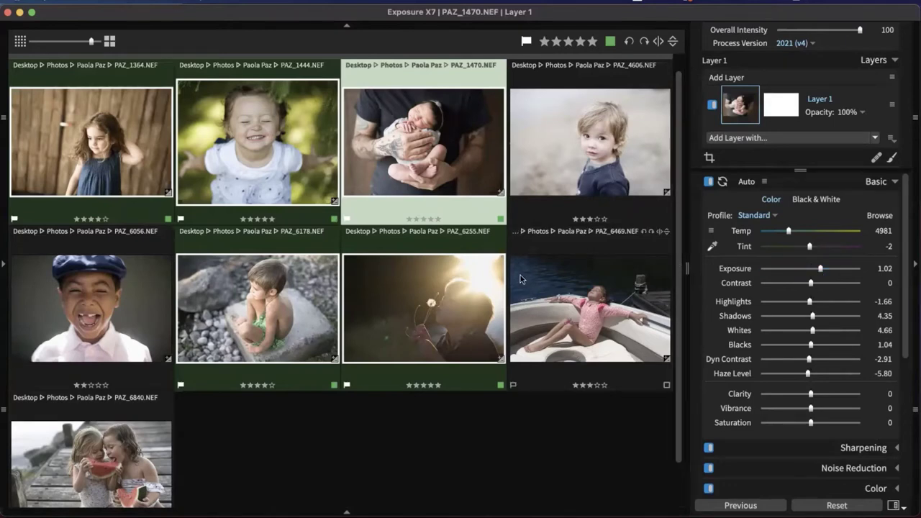
{"action": "left_click", "coordinate": [453, 291]}
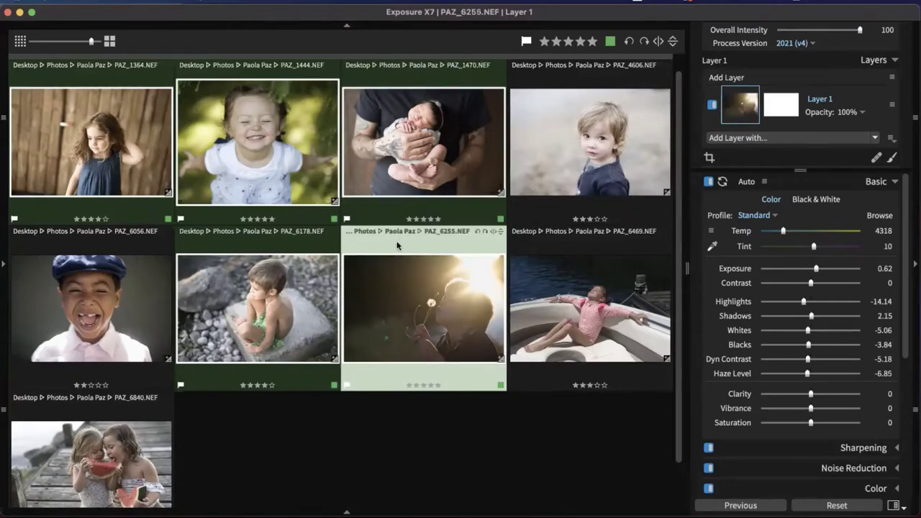
{"action": "left_click", "coordinate": [257, 292]}
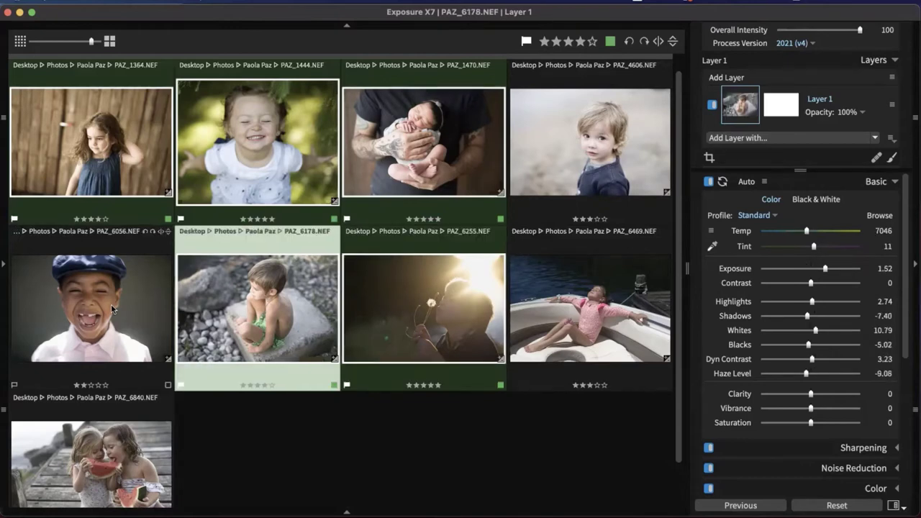
{"action": "left_click", "coordinate": [144, 302]}
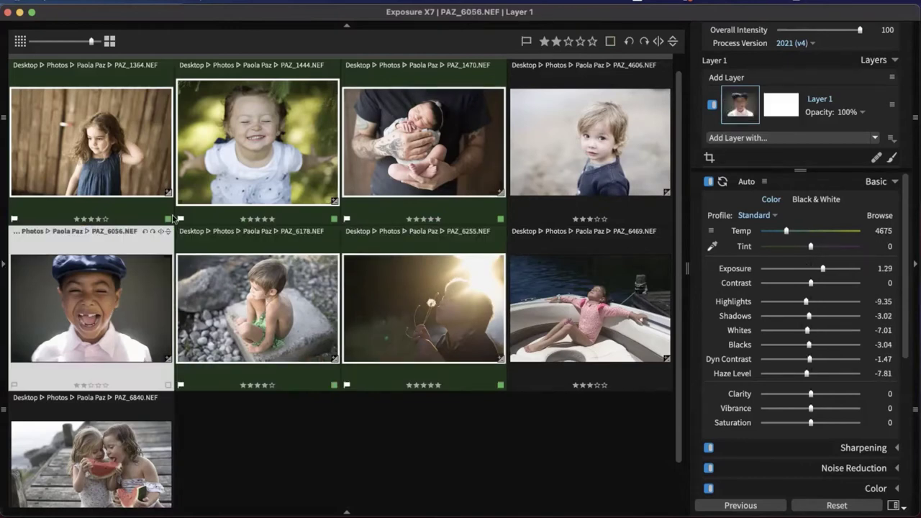
{"action": "left_click", "coordinate": [117, 188]}
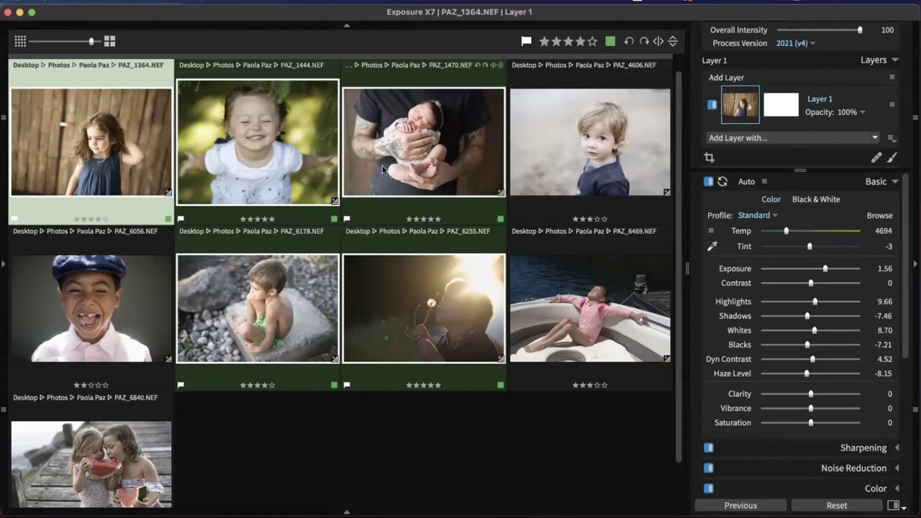
{"action": "left_click", "coordinate": [274, 167]}
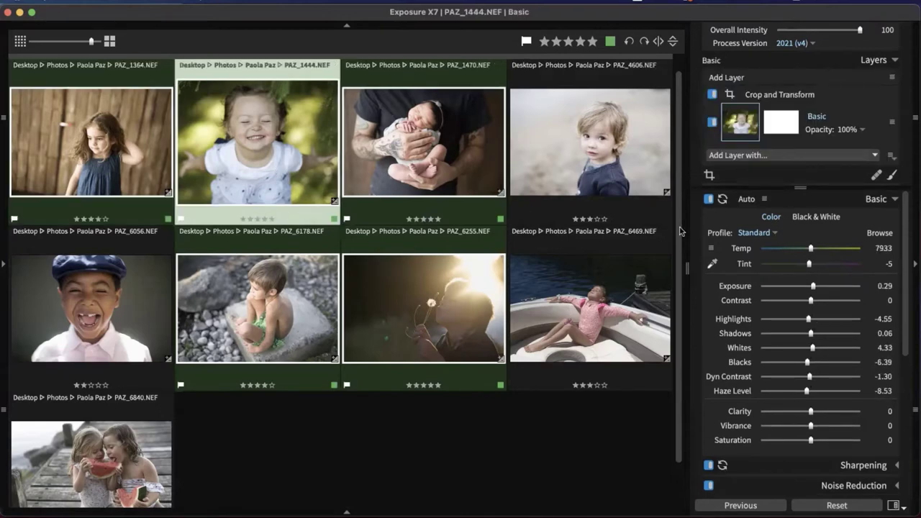
Select all photos again and rerun Auto Enhance with the Exposure Bias strength set to 0.41
{"action": "left_click", "coordinate": [151, 165]}
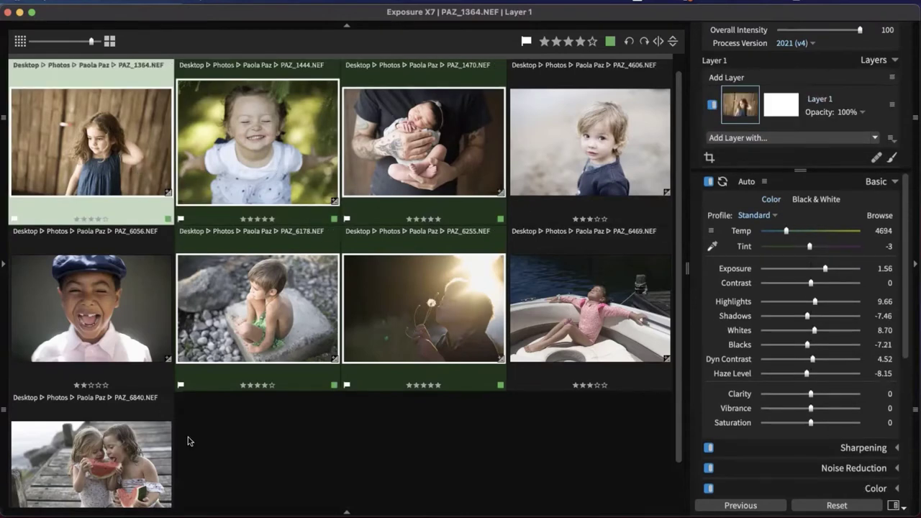
{"action": "left_click", "coordinate": [170, 455], "text": "shift"}
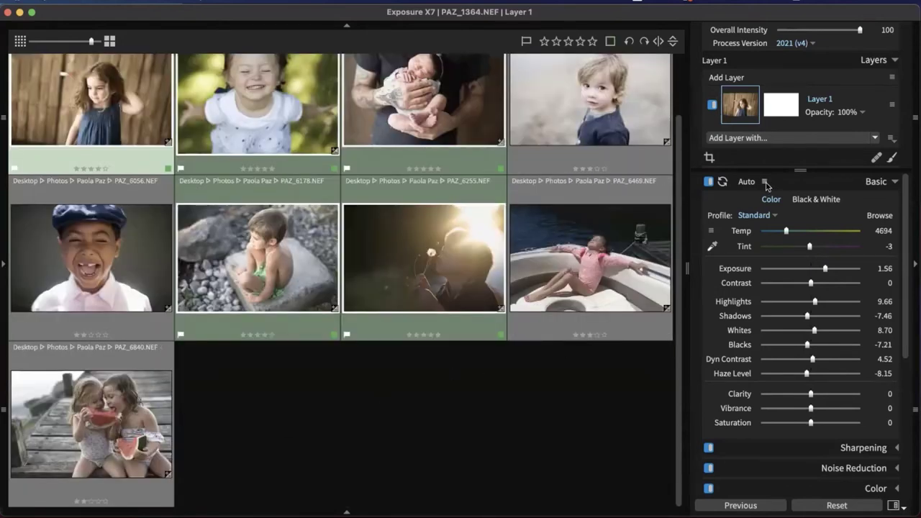
{"action": "left_click", "coordinate": [764, 182]}
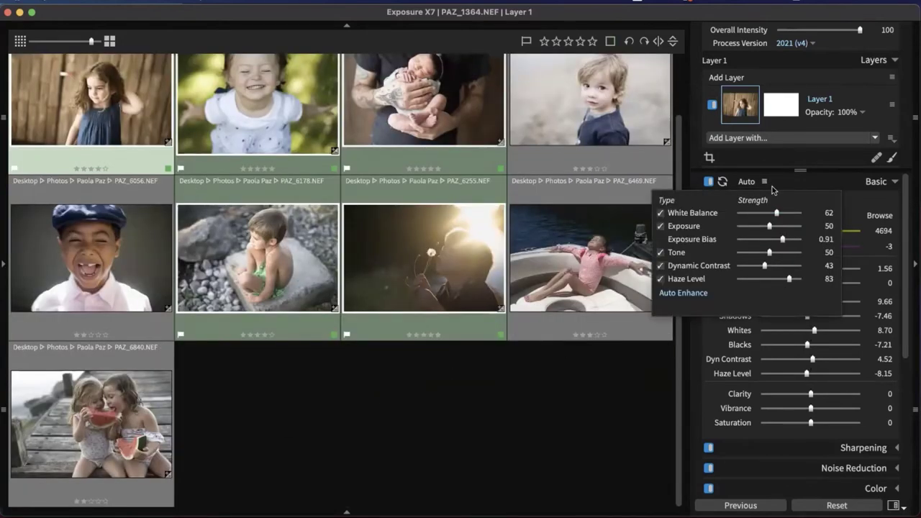
{"action": "left_click", "coordinate": [765, 183]}
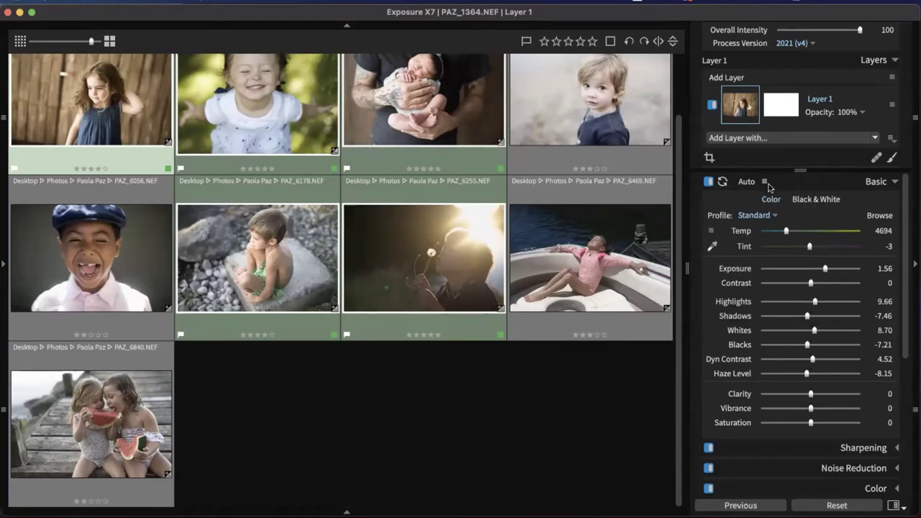
{"action": "left_click", "coordinate": [766, 183]}
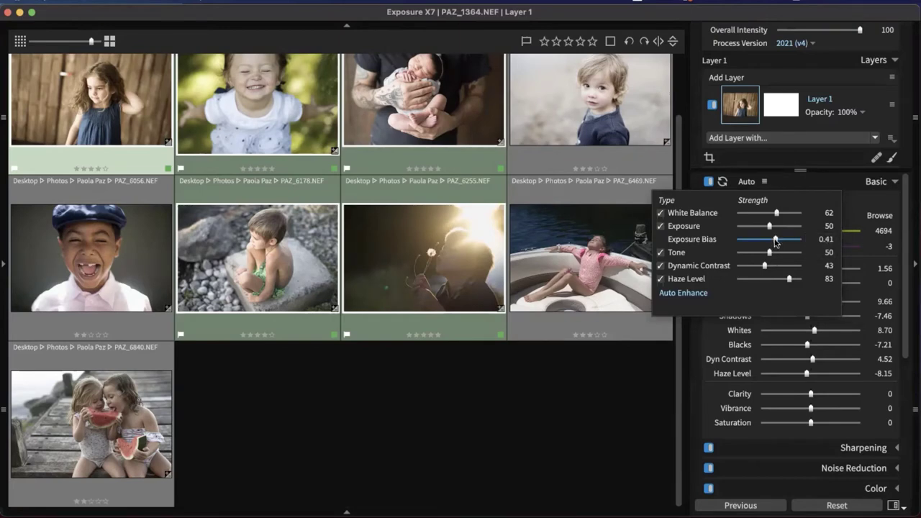
{"action": "left_click", "coordinate": [683, 295]}
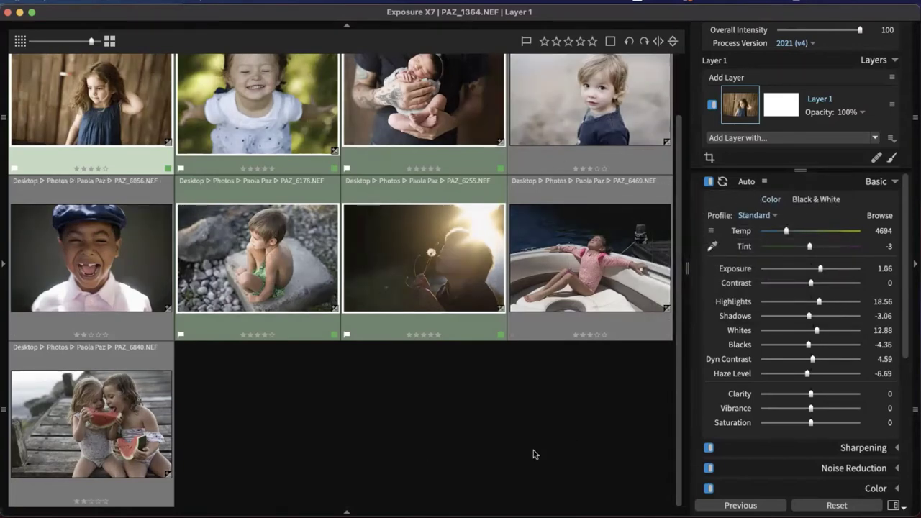
{"action": "left_click", "coordinate": [765, 183]}
{"action": "left_click", "coordinate": [213, 363]}
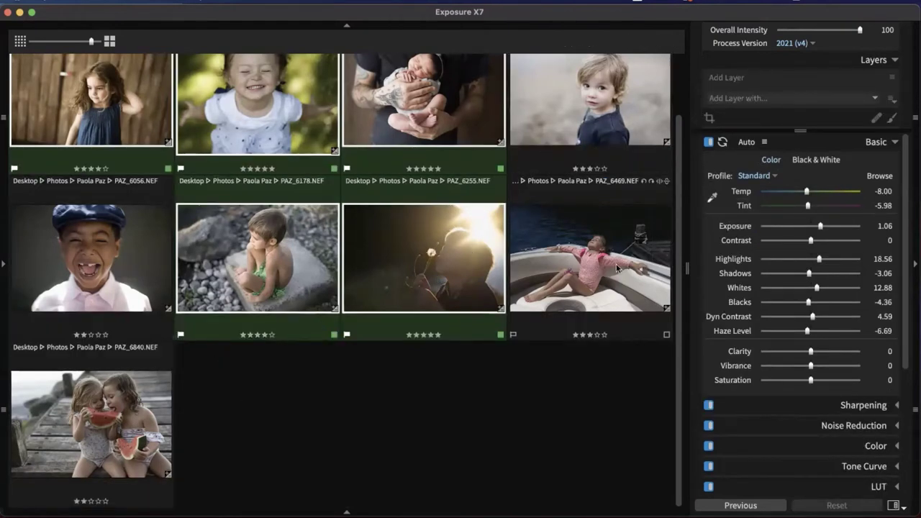
Set the Exposure of the photo of the girl on the boat to 1.02, clear the selection and collapse the Basic adjustments
{"action": "left_click", "coordinate": [549, 272]}
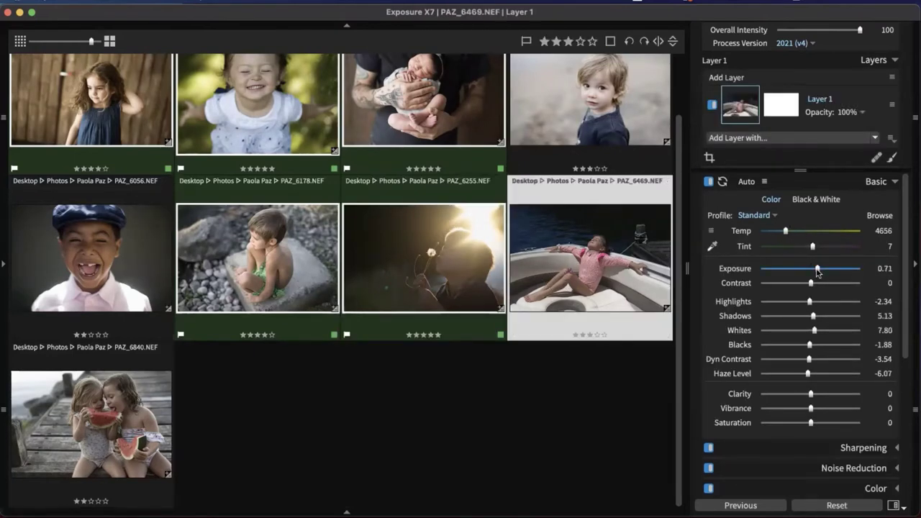
{"action": "left_click_drag", "start_coordinate": [817, 272], "coordinate": [821, 268]}
{"action": "left_click", "coordinate": [451, 414]}
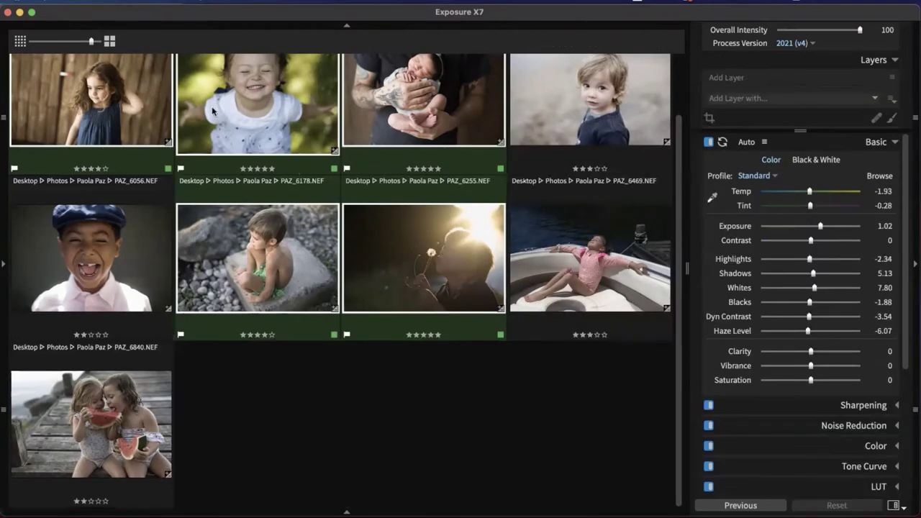
{"action": "scroll", "coordinate": [285, 441], "scroll_direction": "up", "scroll_amount": 2}
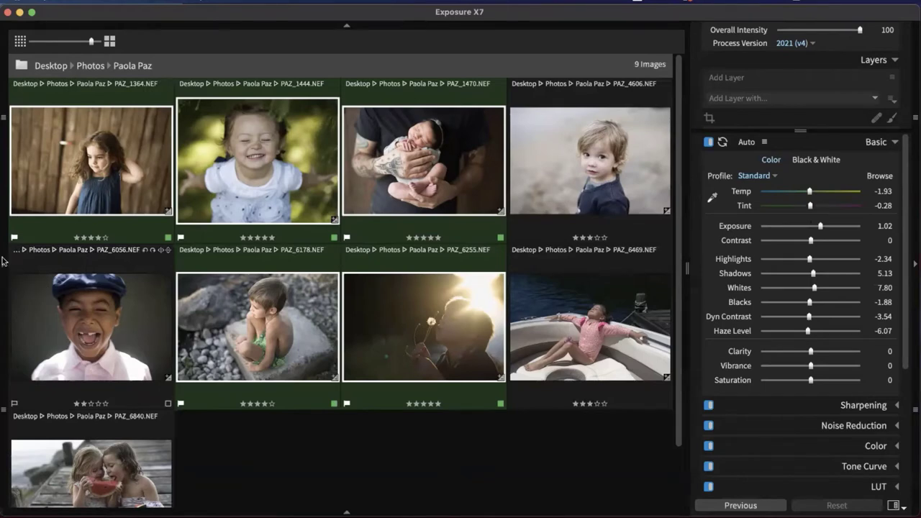
{"action": "left_click", "coordinate": [879, 143]}
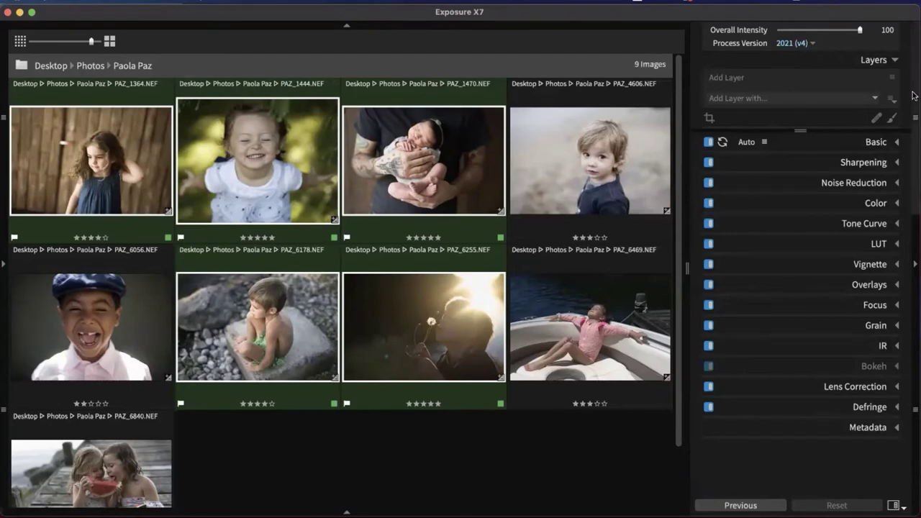
Reveal the presets list, collapse its film categories and open the photo of the boy on the rock in single view
{"action": "left_click", "coordinate": [4, 265]}
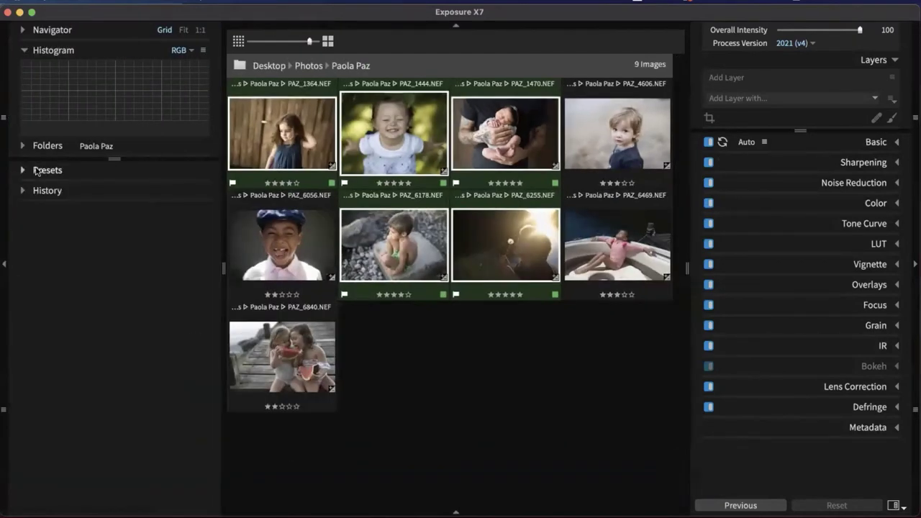
{"action": "left_click", "coordinate": [46, 170]}
{"action": "left_click", "coordinate": [35, 316]}
{"action": "left_click", "coordinate": [34, 349]}
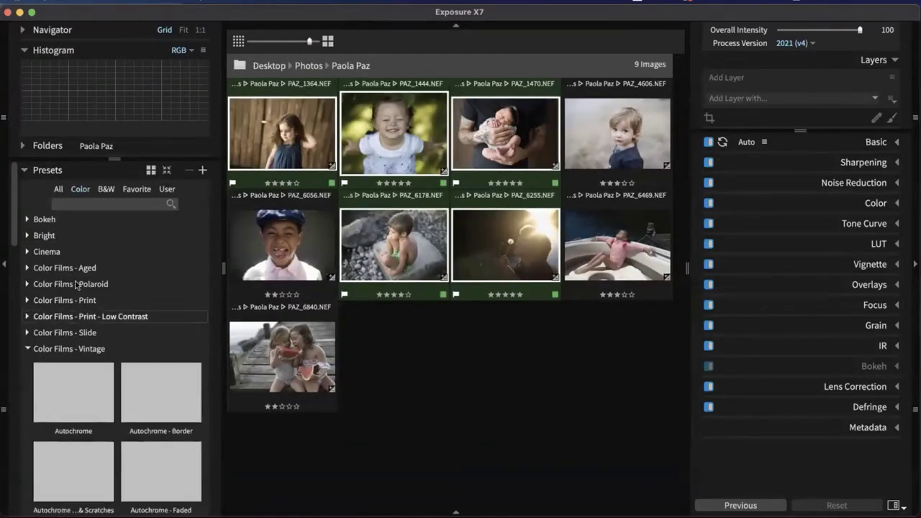
{"action": "left_click", "coordinate": [34, 350]}
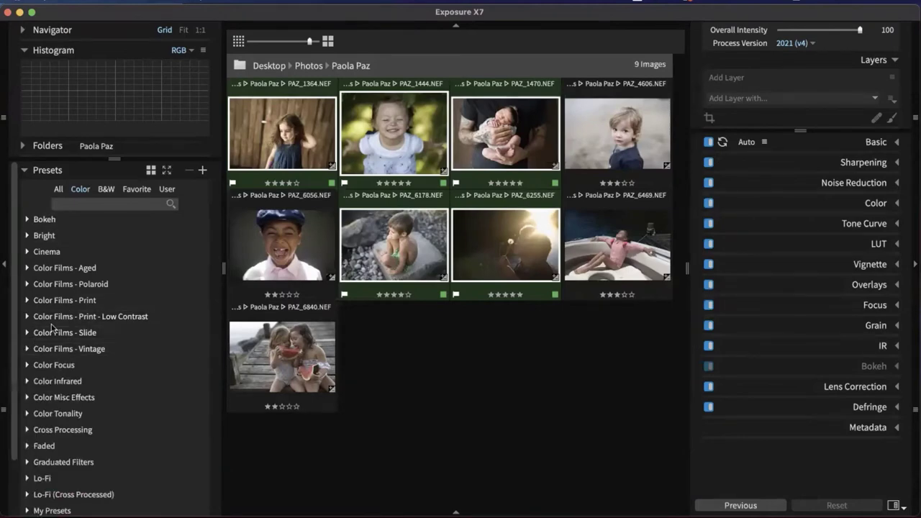
{"action": "mouse_move", "coordinate": [325, 163]}
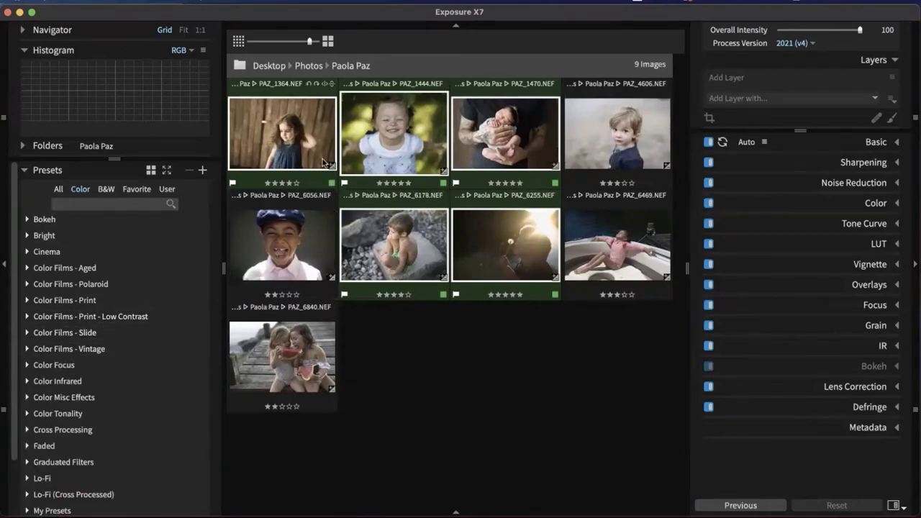
{"action": "double_click", "coordinate": [378, 253]}
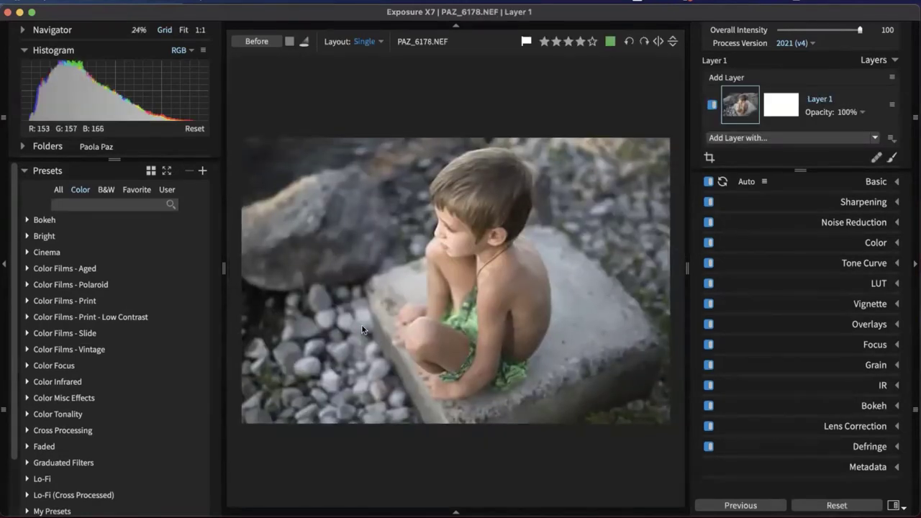
List presets of all kinds and preview the Calotype and Cyanotype looks of B&W Films - Vintage on the photo of the boy
{"action": "left_click", "coordinate": [59, 190]}
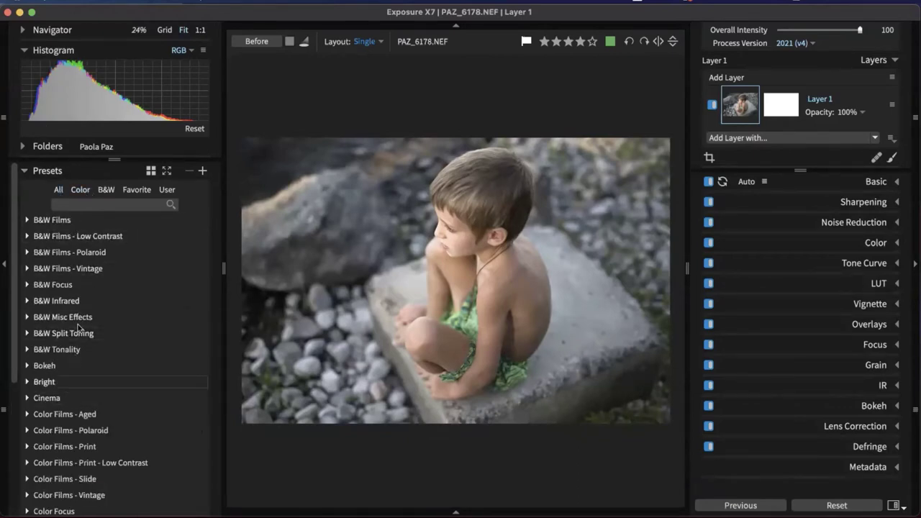
{"action": "scroll", "coordinate": [118, 288], "scroll_direction": "down", "scroll_amount": 2}
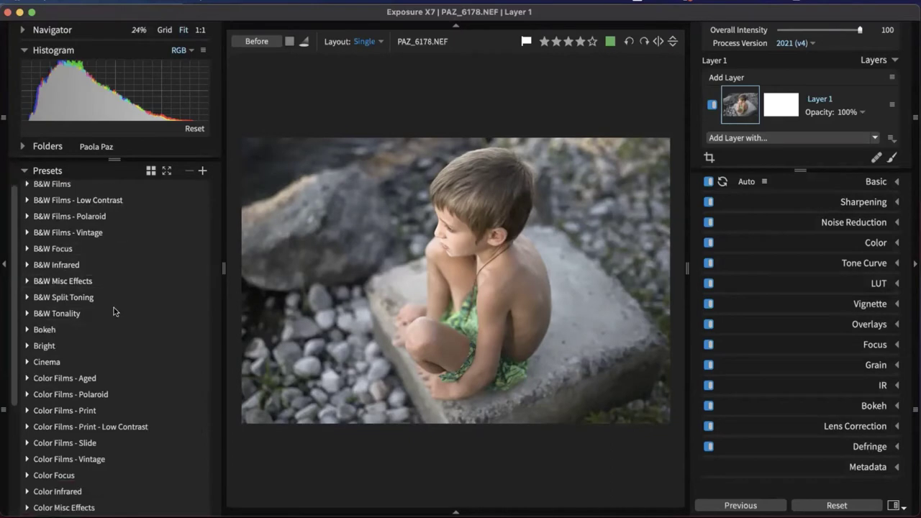
{"action": "left_click", "coordinate": [35, 234]}
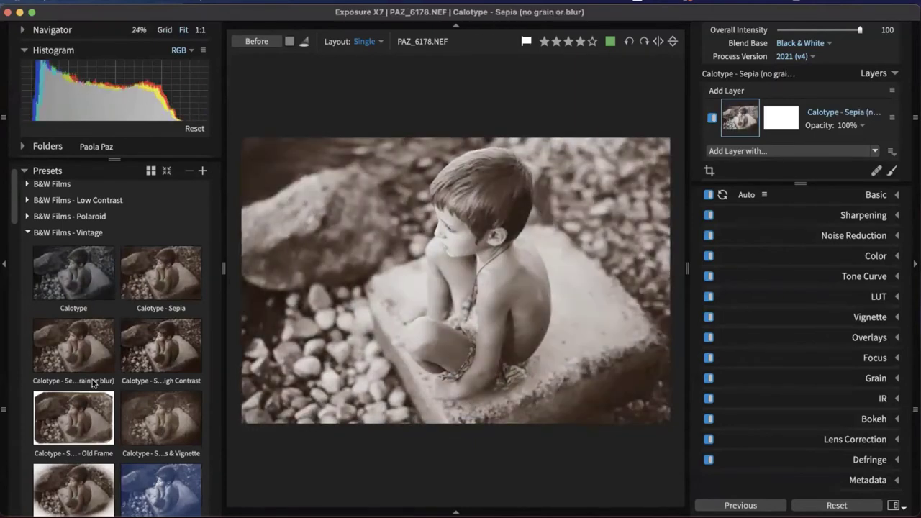
{"action": "scroll", "coordinate": [92, 383], "scroll_direction": "down", "scroll_amount": 2}
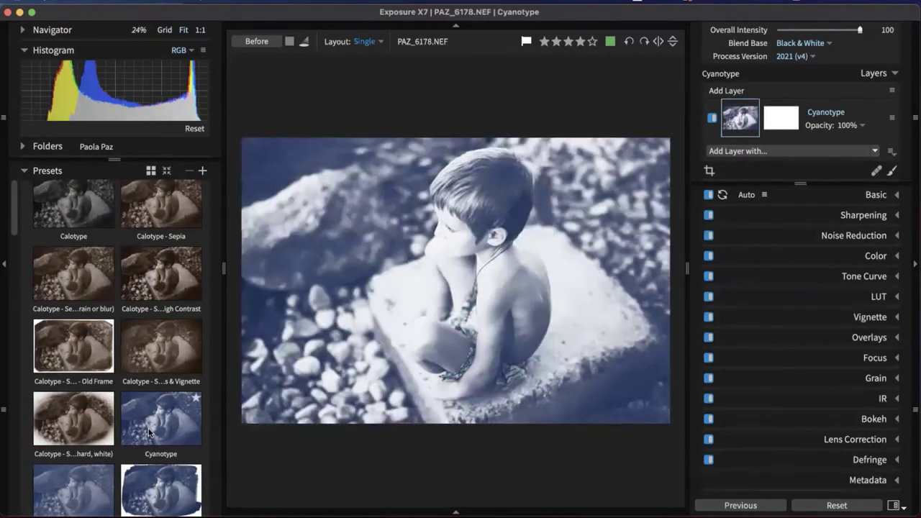
{"action": "scroll", "coordinate": [149, 432], "scroll_direction": "down", "scroll_amount": 2}
{"action": "scroll", "coordinate": [92, 436], "scroll_direction": "down", "scroll_amount": 2}
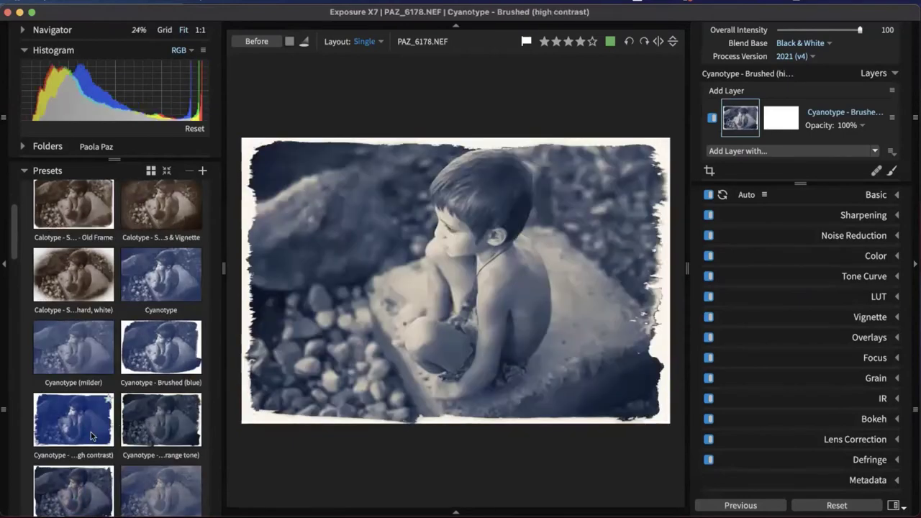
{"action": "scroll", "coordinate": [93, 436], "scroll_direction": "down", "scroll_amount": 3}
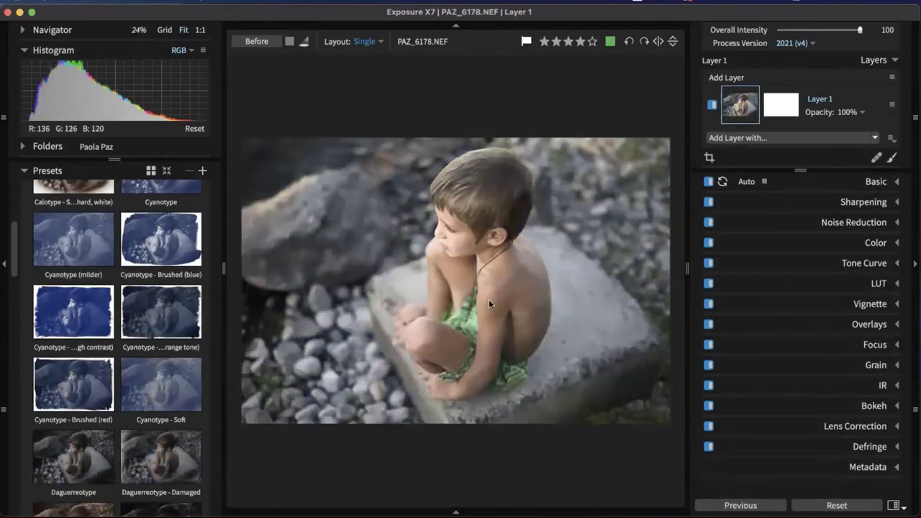
Preview the Daguerreotype - Damaged look, then go back up through the Cyanotype and Calotype presets for comparison
{"action": "left_click", "coordinate": [147, 454]}
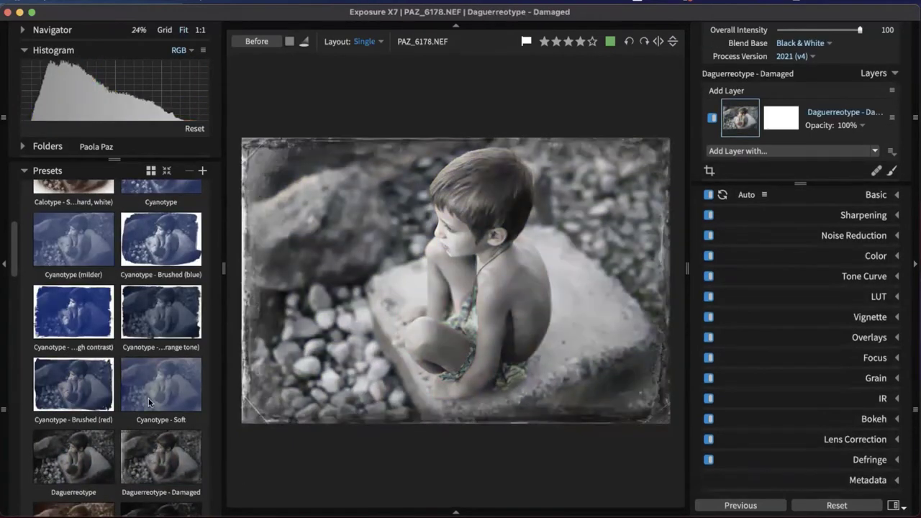
{"action": "left_click", "coordinate": [149, 398]}
{"action": "key", "text": "Up"}
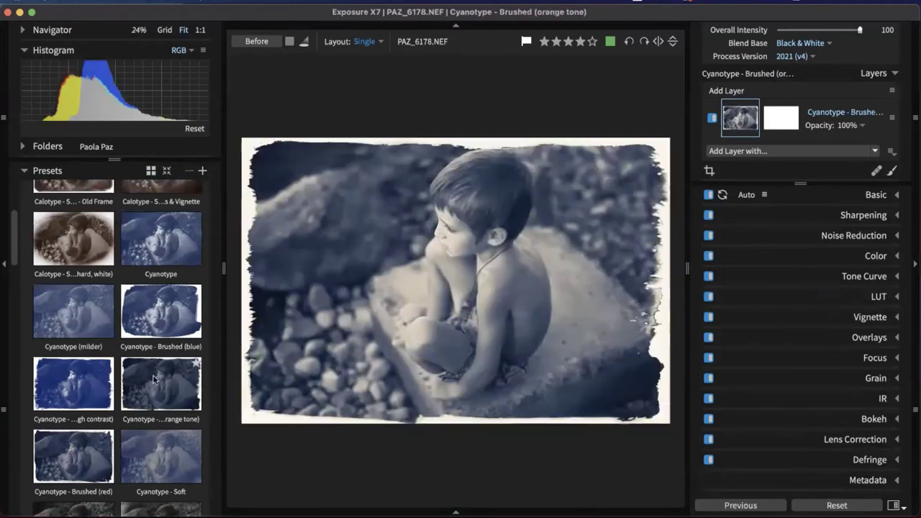
{"action": "key", "text": "Up"}
{"action": "key", "text": "Up"}
{"action": "scroll", "coordinate": [154, 378], "scroll_direction": "up", "scroll_amount": 4}
{"action": "scroll", "coordinate": [153, 381], "scroll_direction": "up", "scroll_amount": 4}
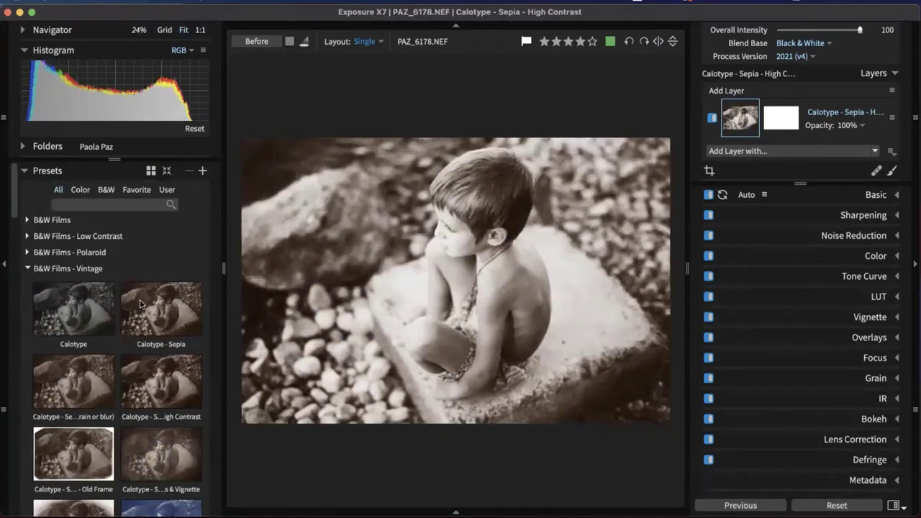
Limit the list to color presets and preview the Cinema looks, including Bleach Bypass and Technicolor Process 4
{"action": "left_click", "coordinate": [80, 189]}
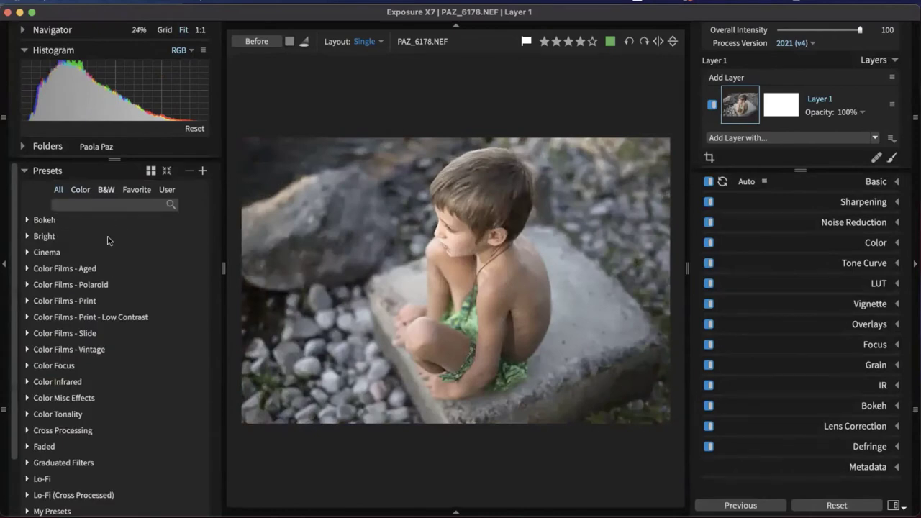
{"action": "left_click", "coordinate": [63, 285]}
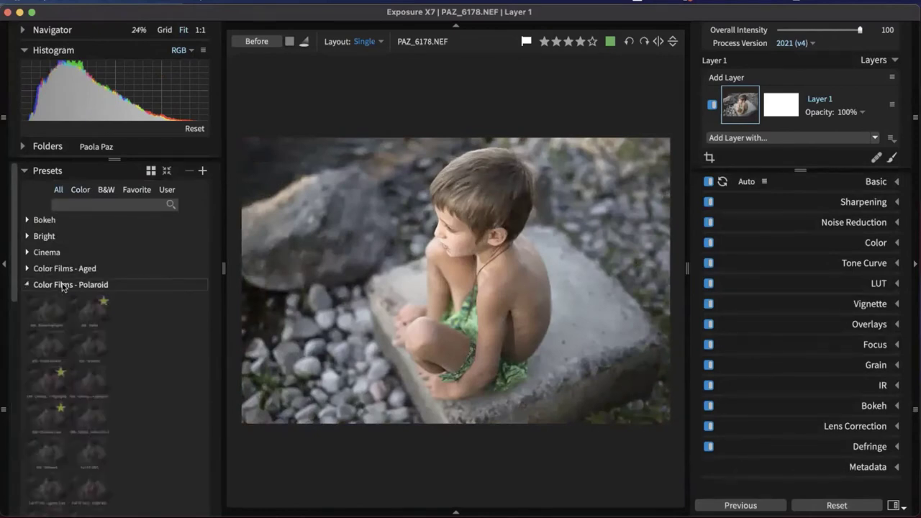
{"action": "left_click", "coordinate": [63, 285]}
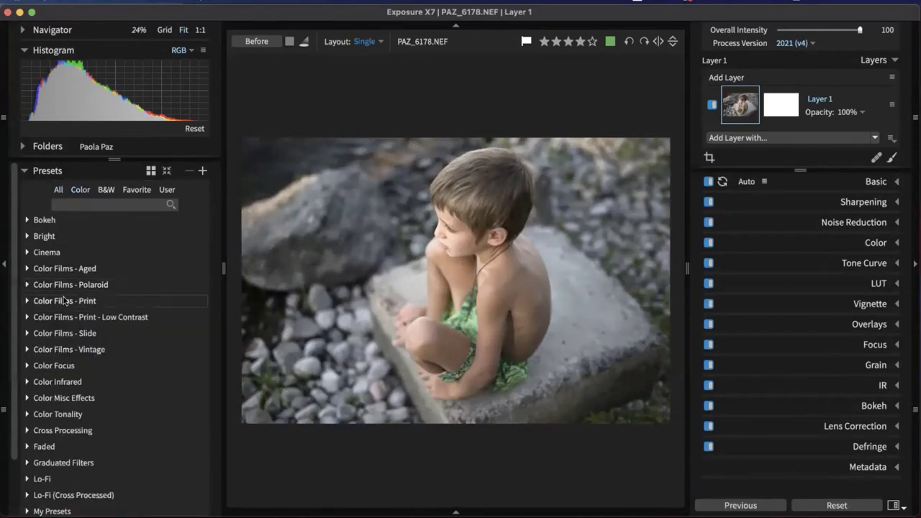
{"action": "left_click", "coordinate": [48, 252]}
{"action": "scroll", "coordinate": [104, 320], "scroll_direction": "down", "scroll_amount": 7}
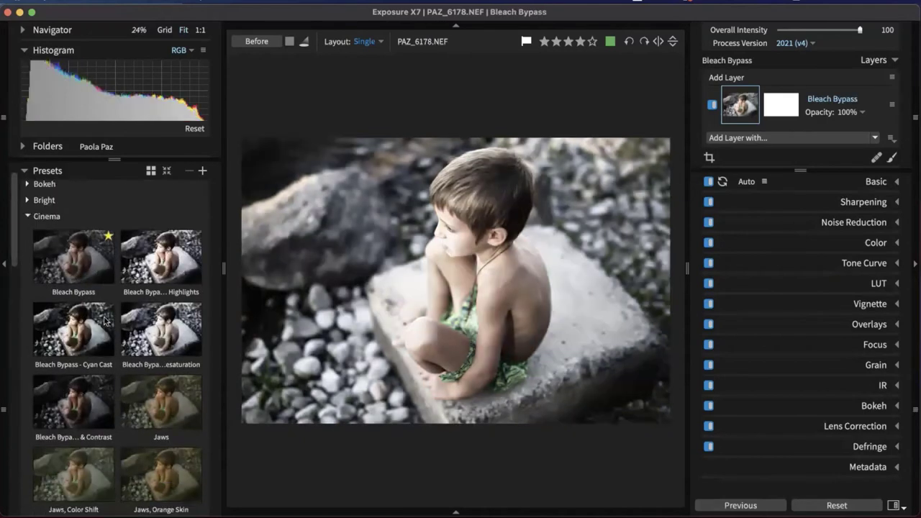
{"action": "scroll", "coordinate": [104, 321], "scroll_direction": "down", "scroll_amount": 7}
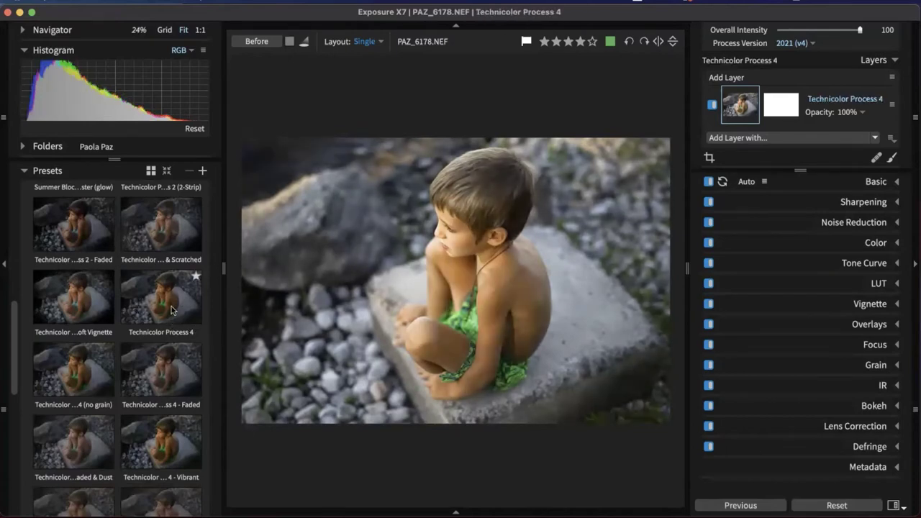
{"action": "scroll", "coordinate": [173, 324], "scroll_direction": "down", "scroll_amount": 3}
{"action": "scroll", "coordinate": [177, 330], "scroll_direction": "down", "scroll_amount": 5}
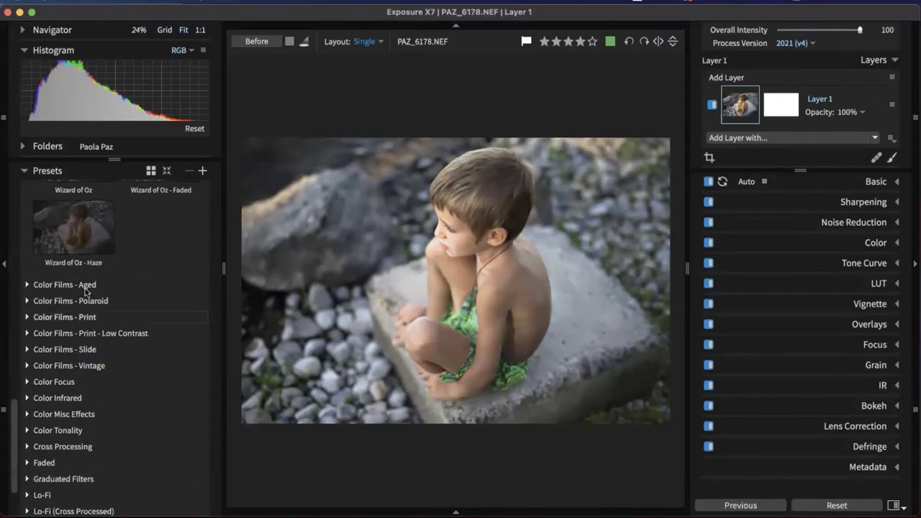
Preview the 600 - Faded look of the Color Films - Polaroid category and collapse the category again
{"action": "left_click", "coordinate": [78, 302]}
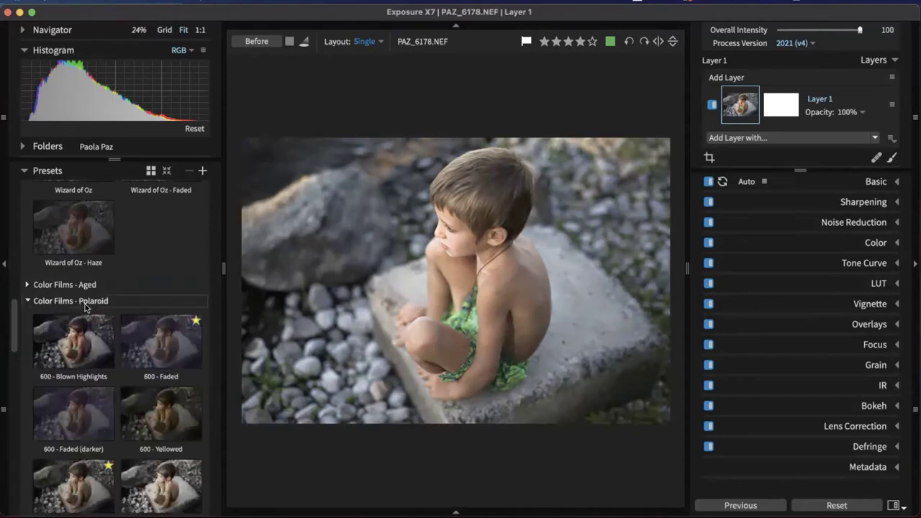
{"action": "scroll", "coordinate": [172, 305], "scroll_direction": "down", "scroll_amount": 2}
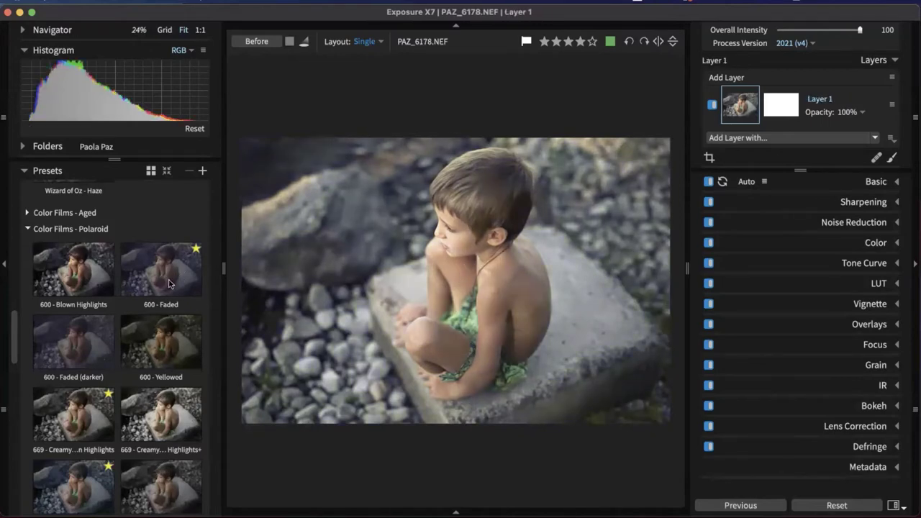
{"action": "left_click", "coordinate": [101, 228]}
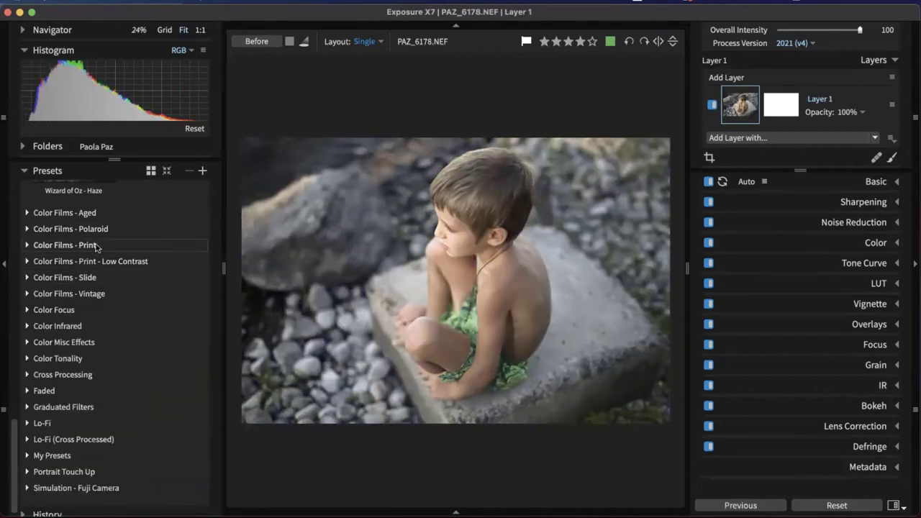
Expand Color Films - Print - Low Contrast and preview the Fuji Pro 160S and Fuji Pro 800Z looks on the photo
{"action": "left_click", "coordinate": [69, 249]}
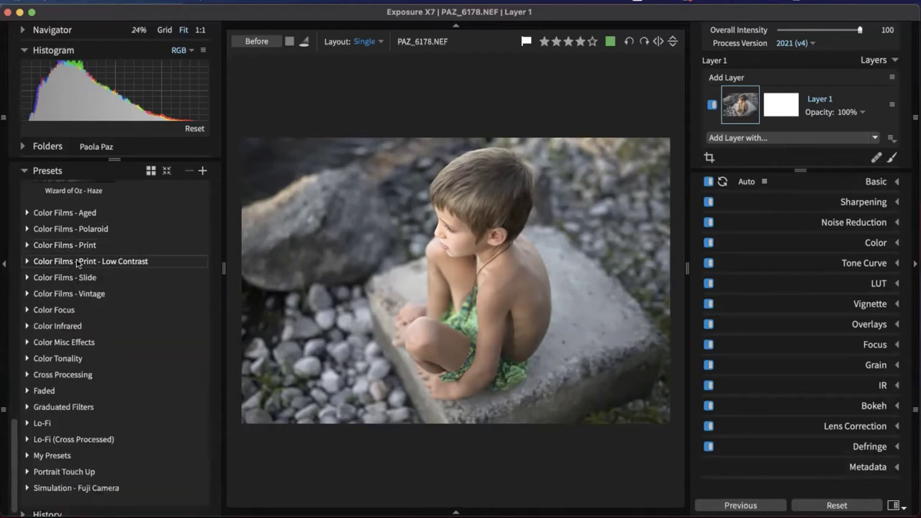
{"action": "left_click", "coordinate": [78, 263]}
{"action": "scroll", "coordinate": [172, 248], "scroll_direction": "down", "scroll_amount": 1}
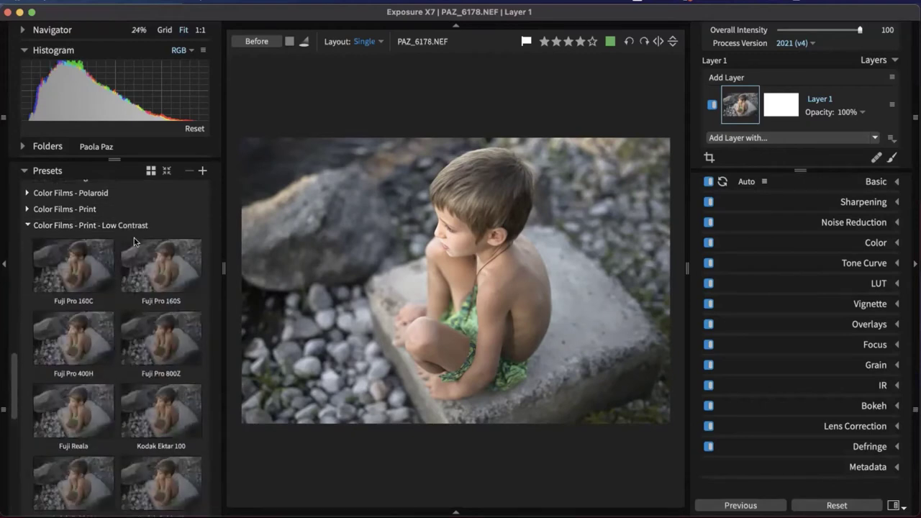
{"action": "left_click", "coordinate": [192, 244]}
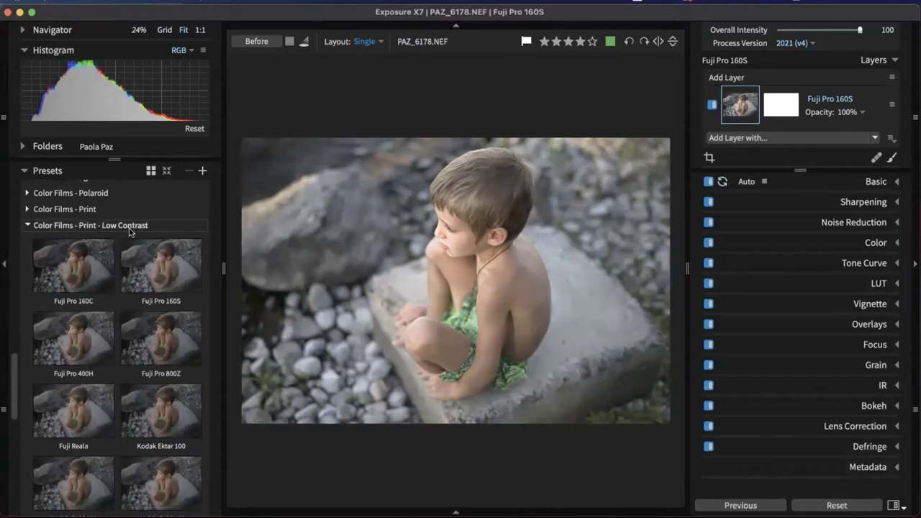
{"action": "scroll", "coordinate": [147, 288], "scroll_direction": "down", "scroll_amount": 1}
{"action": "left_click", "coordinate": [148, 294]}
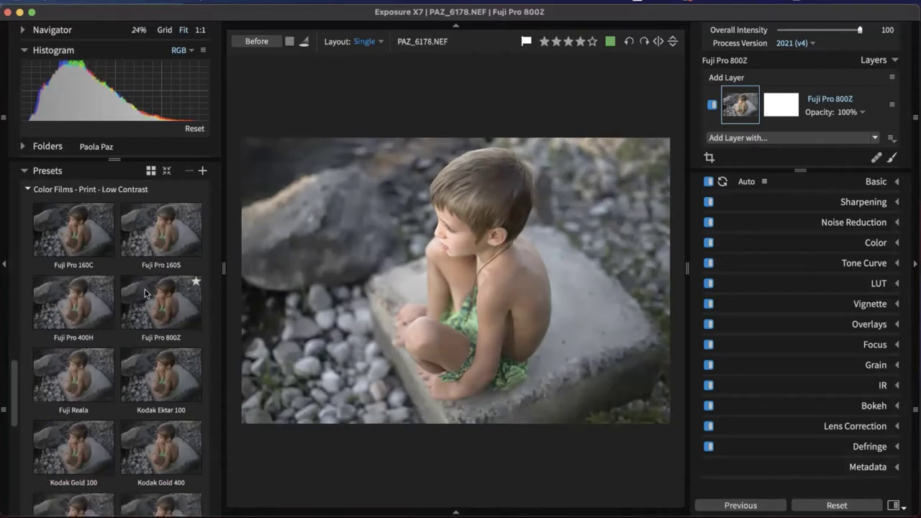
{"action": "left_click", "coordinate": [189, 288]}
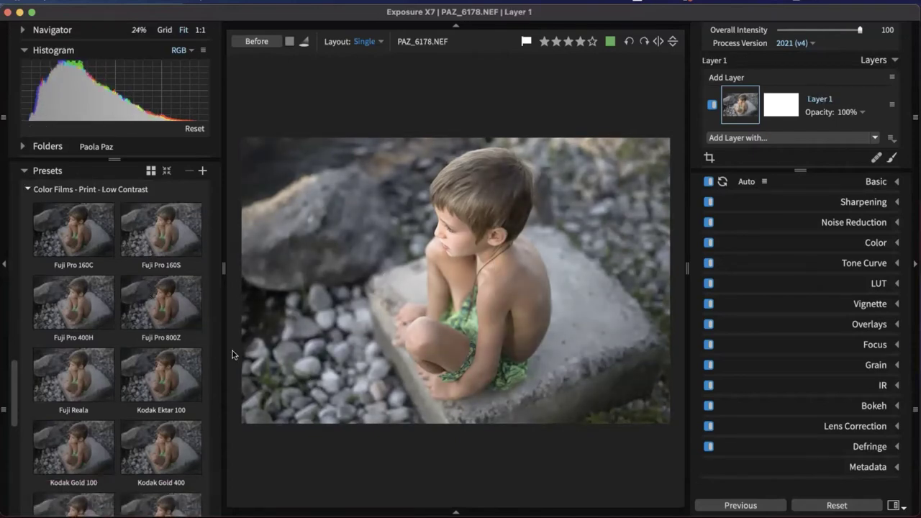
Frame the boy's head and upper body closely and preview the Kodak Ektar 100 and Kodak Gold 400 looks
{"action": "scroll", "coordinate": [457, 274], "scroll_direction": "up", "scroll_amount": 5}
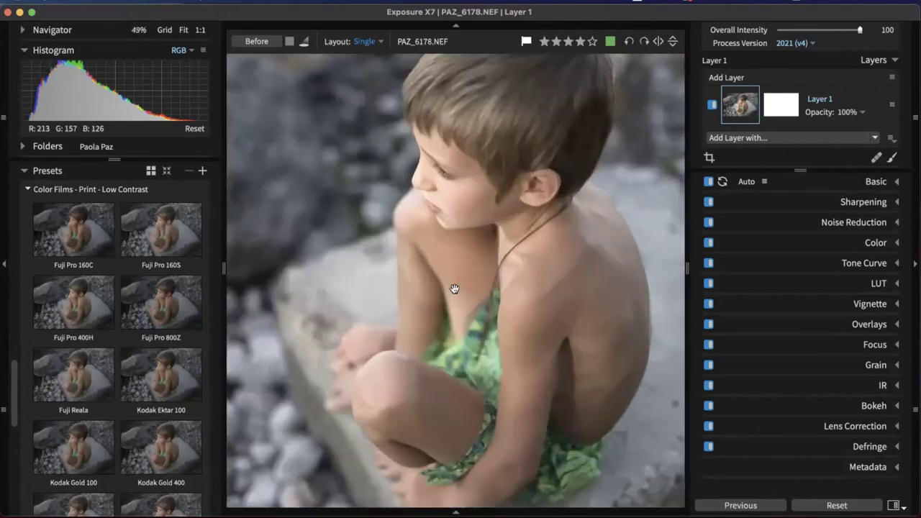
{"action": "left_click_drag", "start_coordinate": [524, 230], "coordinate": [456, 314]}
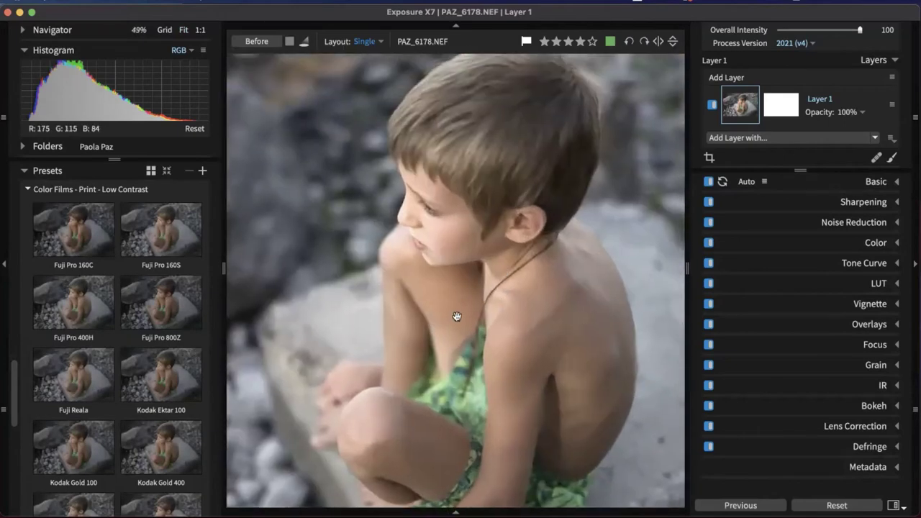
{"action": "left_click", "coordinate": [162, 386]}
{"action": "left_click", "coordinate": [155, 455]}
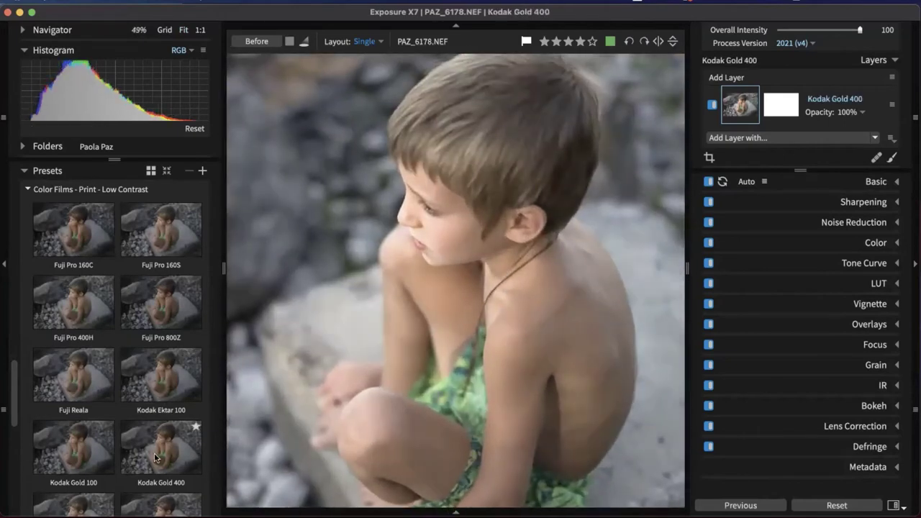
Compare the Kodak Portra 160VC, 160NC, 400VC and 400NC looks on the close-up of the boy
{"action": "scroll", "coordinate": [155, 455], "scroll_direction": "down", "scroll_amount": 2}
{"action": "left_click", "coordinate": [154, 455]}
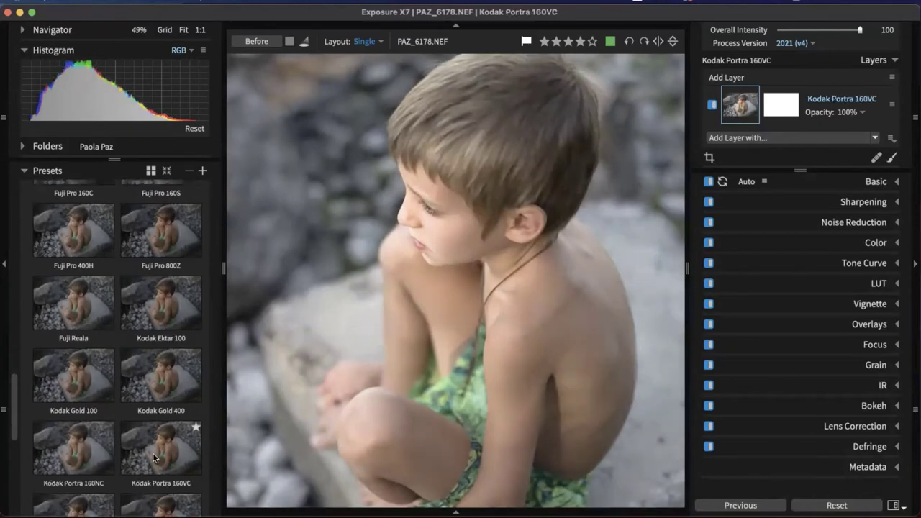
{"action": "scroll", "coordinate": [108, 417], "scroll_direction": "down", "scroll_amount": 2}
{"action": "left_click", "coordinate": [77, 383]}
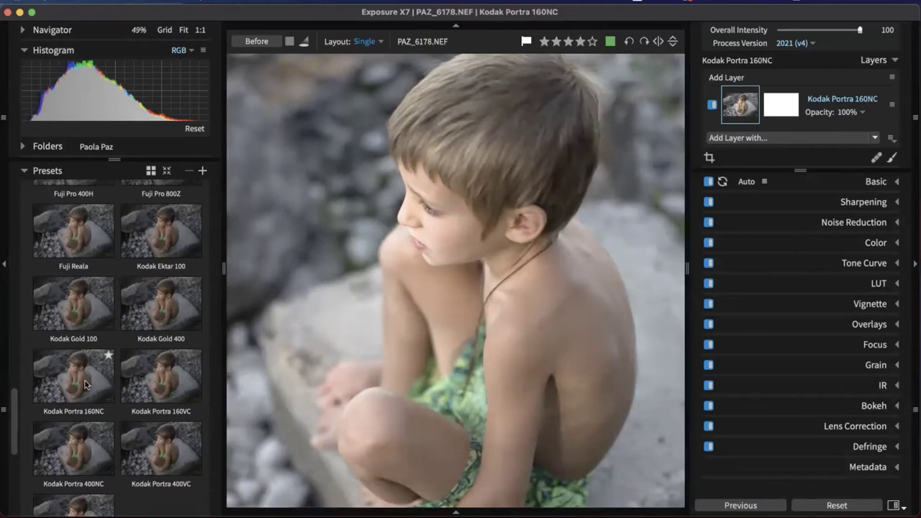
{"action": "left_click", "coordinate": [164, 460]}
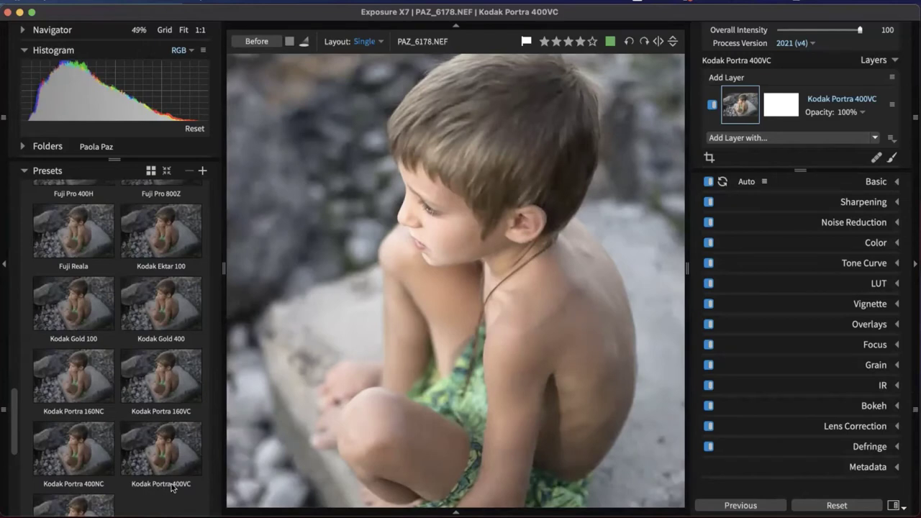
{"action": "left_click", "coordinate": [80, 464]}
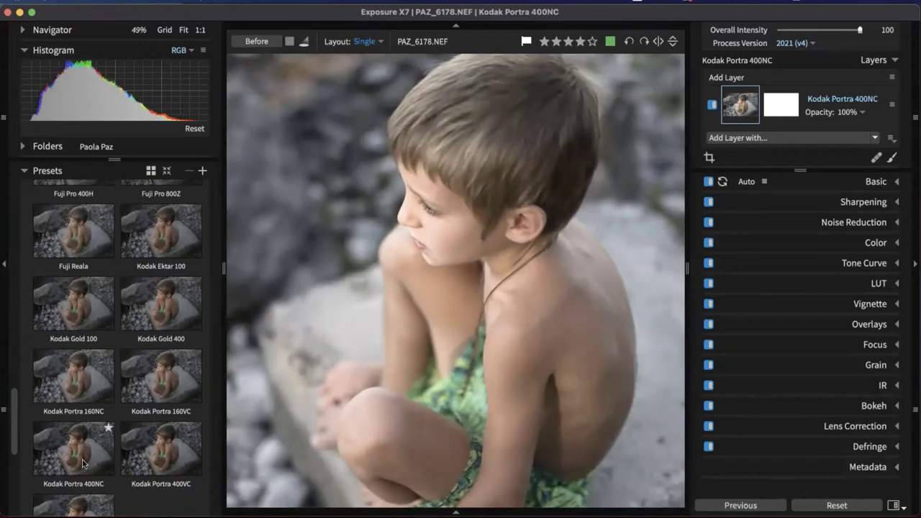
Apply the Kodak Portra 400NC look, comparing the photo without and with it and checking the boy's face up close
{"action": "key", "text": "super+z"}
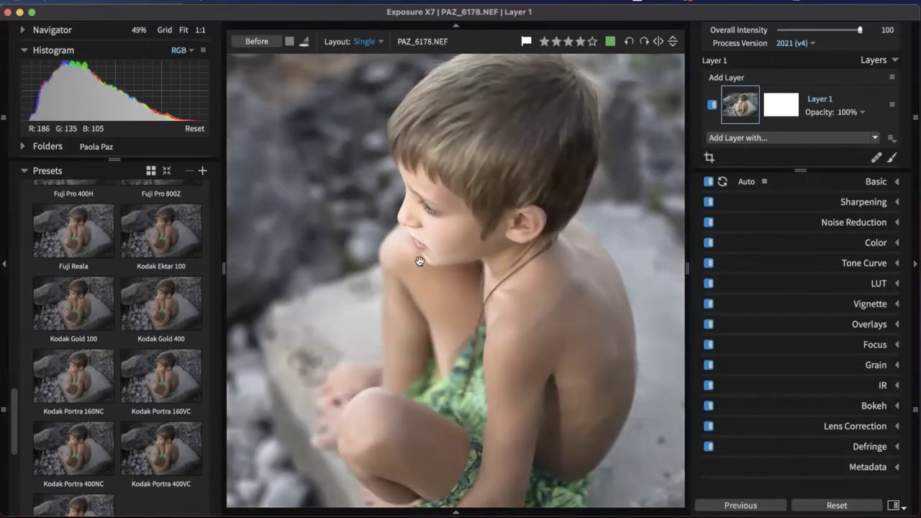
{"action": "key", "text": "super+shift+z"}
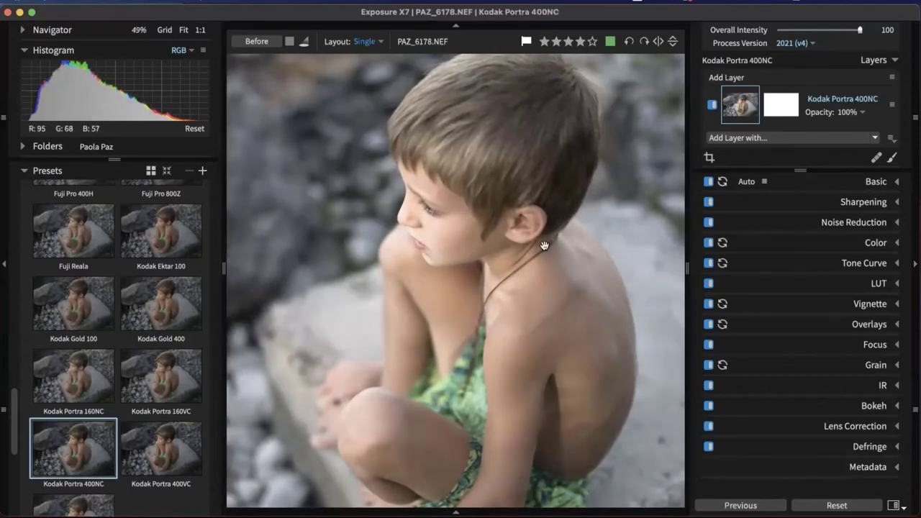
{"action": "scroll", "coordinate": [500, 266], "scroll_direction": "up", "scroll_amount": 3}
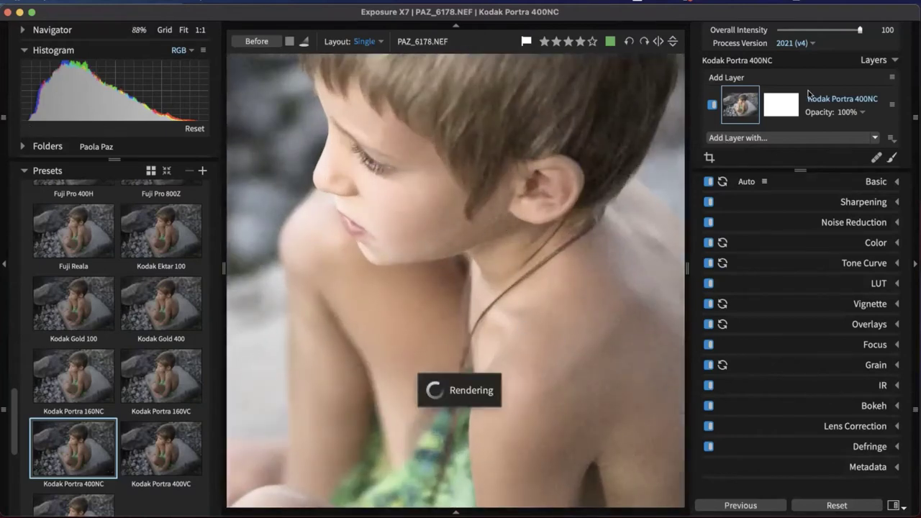
{"action": "scroll", "coordinate": [517, 331], "scroll_direction": "down", "scroll_amount": 4}
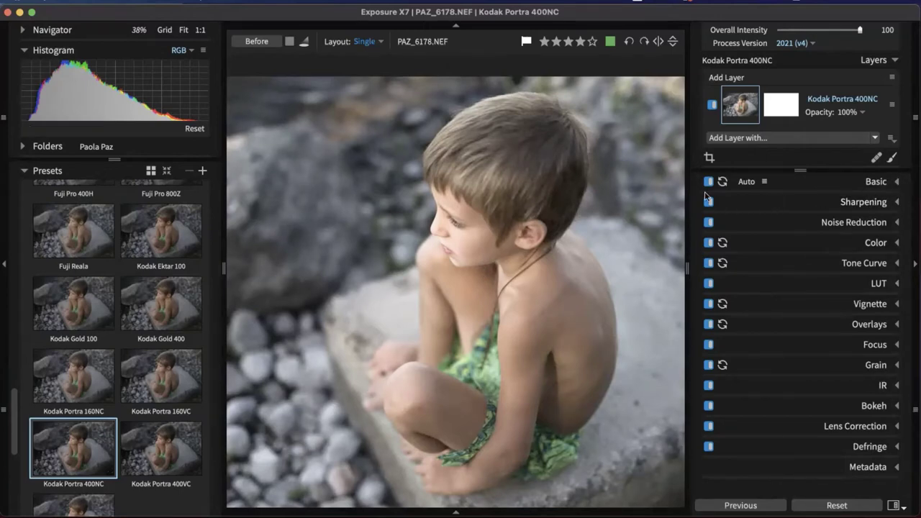
Examine the Basic and Color settings behind the Kodak Portra 400NC look, collapsing each section again
{"action": "left_click", "coordinate": [876, 182]}
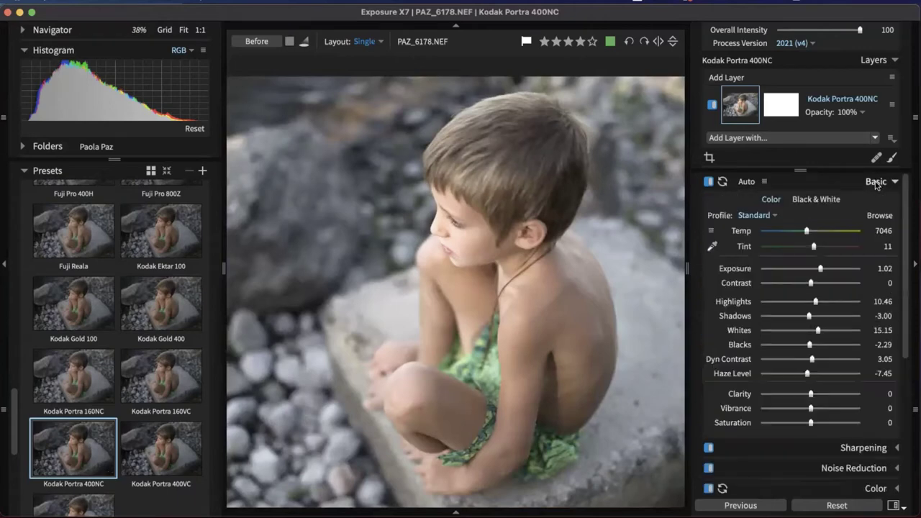
{"action": "left_click", "coordinate": [876, 182]}
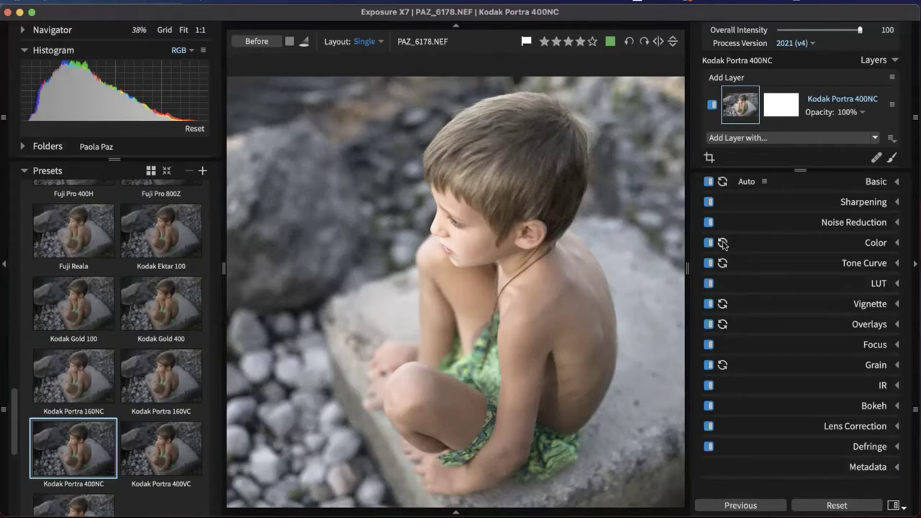
{"action": "left_click", "coordinate": [864, 245]}
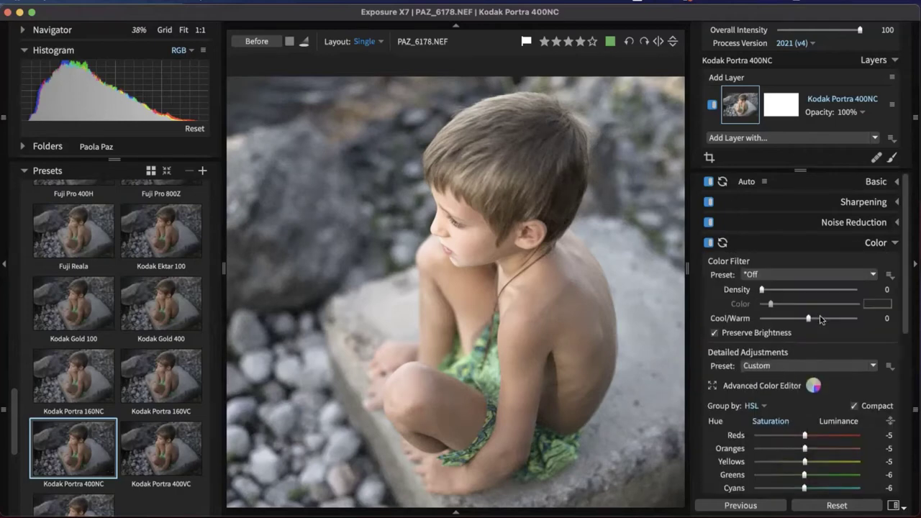
{"action": "left_click", "coordinate": [871, 245]}
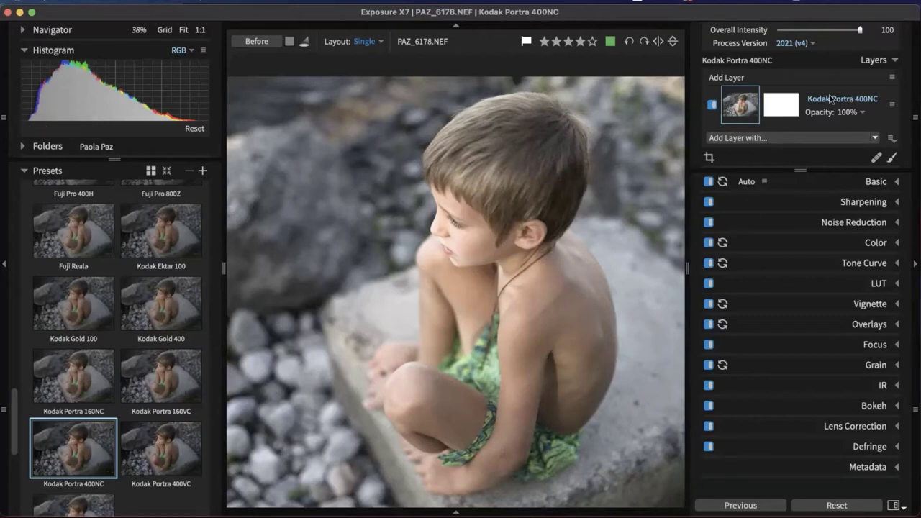
Collapse Color Films - Print - Low Contrast, expand Graduated Filters and preview the Color Wash - Blue and Color Wash - Orange looks
{"action": "scroll", "coordinate": [171, 274], "scroll_direction": "up", "scroll_amount": 5}
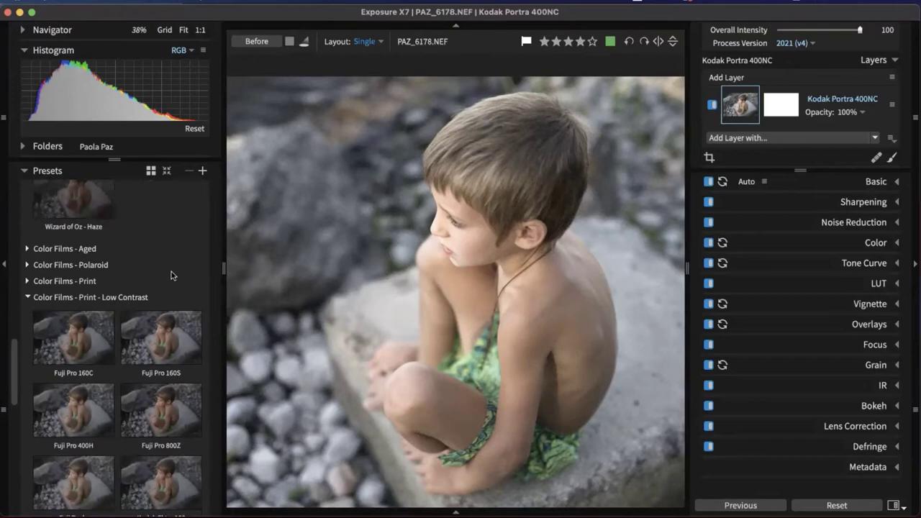
{"action": "left_click", "coordinate": [122, 297]}
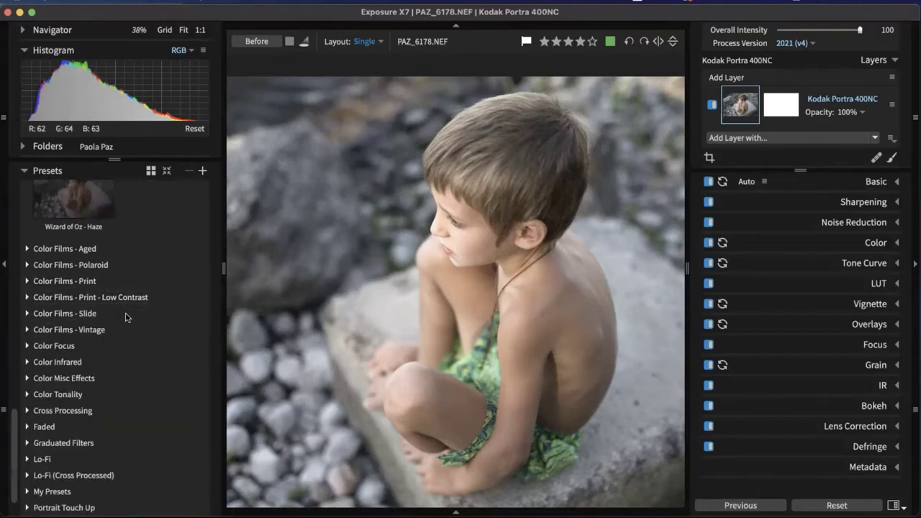
{"action": "scroll", "coordinate": [144, 396], "scroll_direction": "down", "scroll_amount": 2}
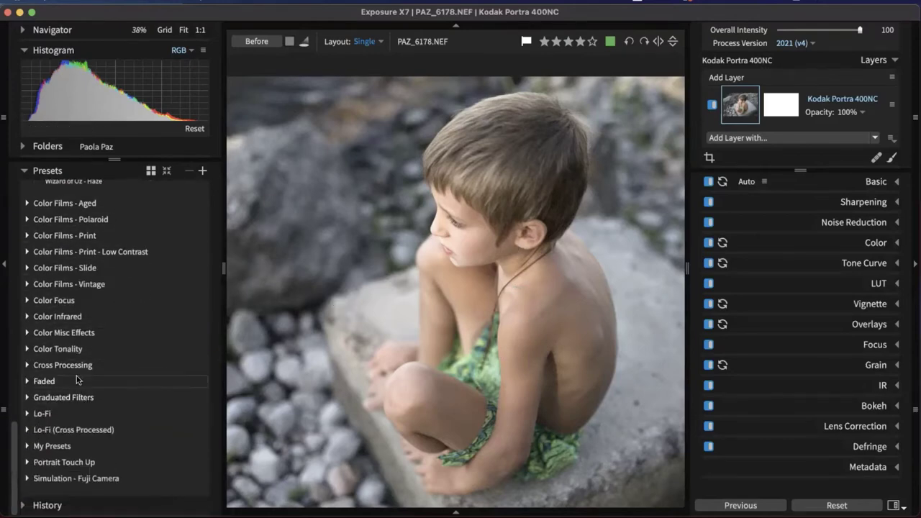
{"action": "left_click", "coordinate": [65, 397]}
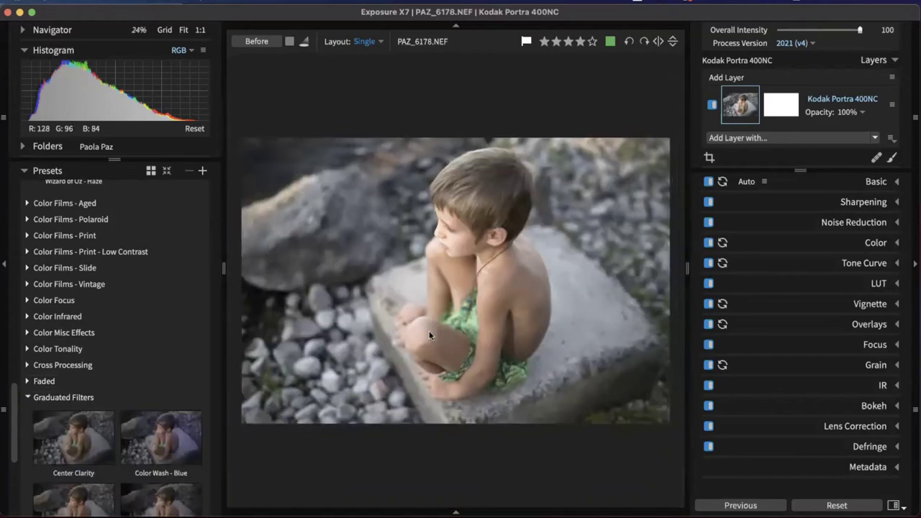
{"action": "scroll", "coordinate": [139, 345], "scroll_direction": "down", "scroll_amount": 5}
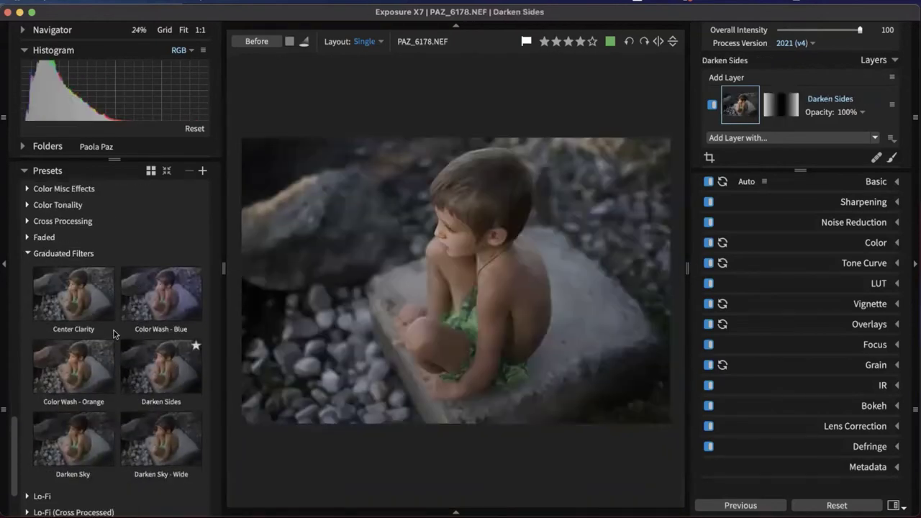
{"action": "left_click", "coordinate": [171, 304]}
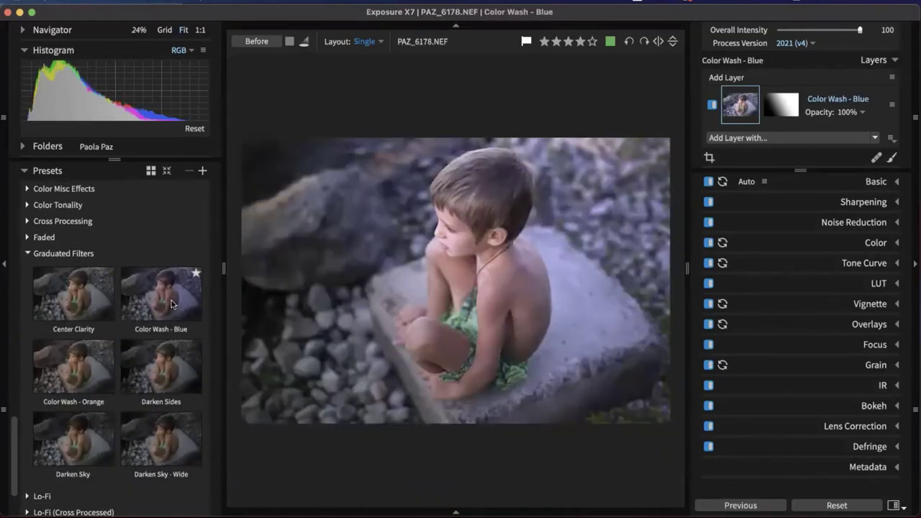
{"action": "left_click", "coordinate": [75, 373]}
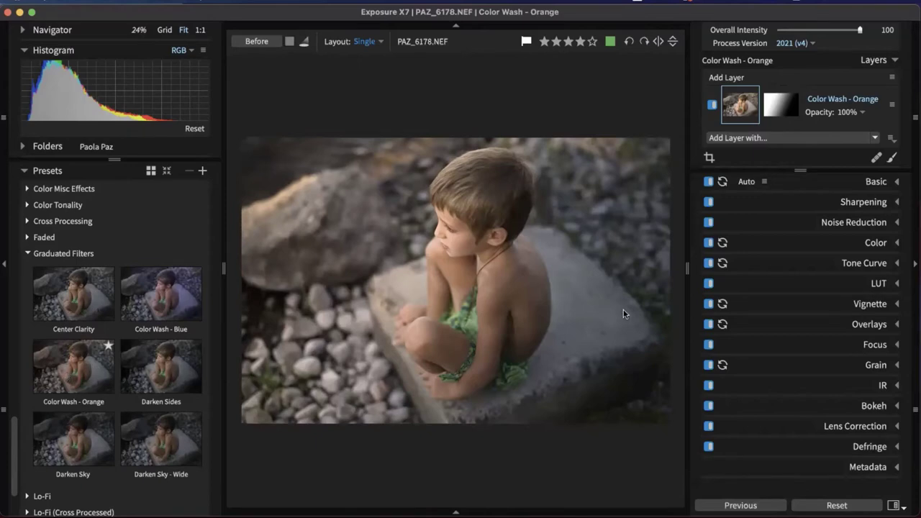
Add Color Wash - Orange as a separate layer above the Kodak Portra 400NC layer and compare the photo with it hidden and shown
{"action": "left_click", "coordinate": [82, 373]}
{"action": "left_click_drag", "start_coordinate": [69, 370], "coordinate": [734, 83]}
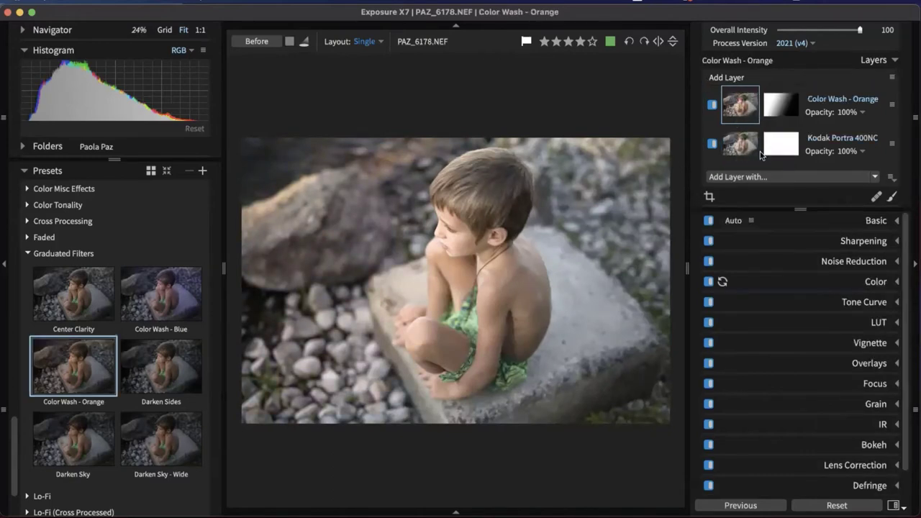
{"action": "left_click", "coordinate": [712, 106]}
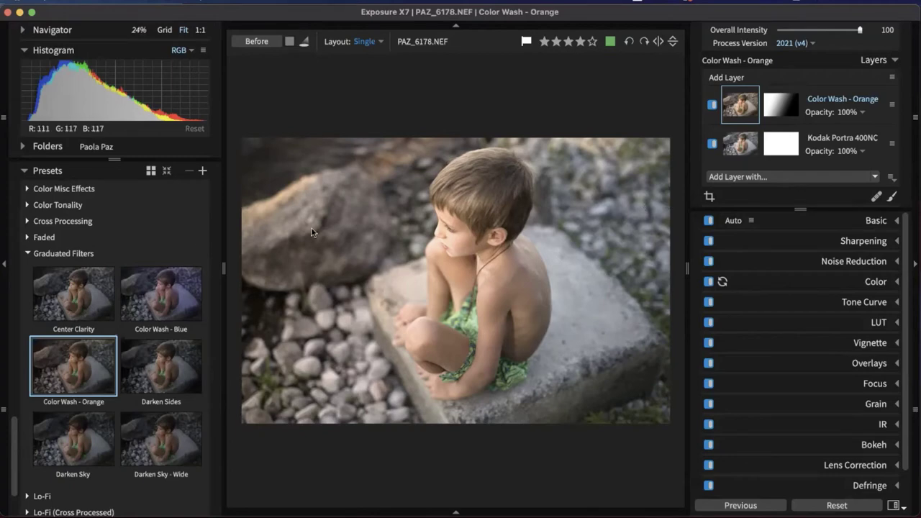
{"action": "key", "text": "super+z"}
Collapse the Graduated Filters and Cinema preset categories
{"action": "left_click", "coordinate": [27, 253]}
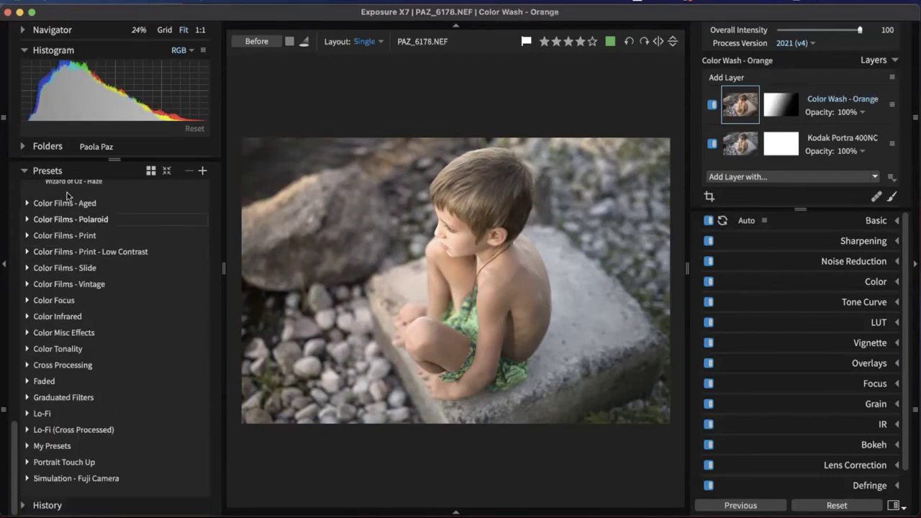
{"action": "scroll", "coordinate": [119, 395], "scroll_direction": "up", "scroll_amount": 5}
{"action": "scroll", "coordinate": [119, 394], "scroll_direction": "up", "scroll_amount": 10}
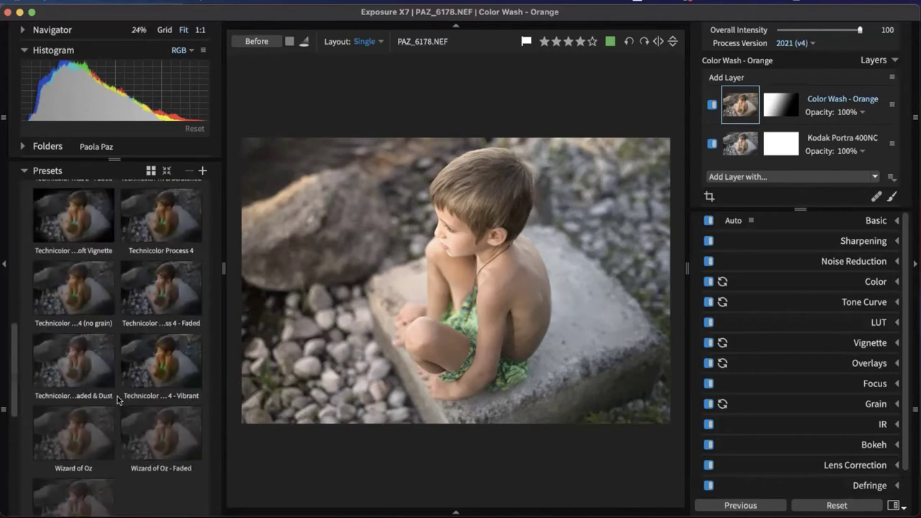
{"action": "scroll", "coordinate": [64, 303], "scroll_direction": "up", "scroll_amount": 5}
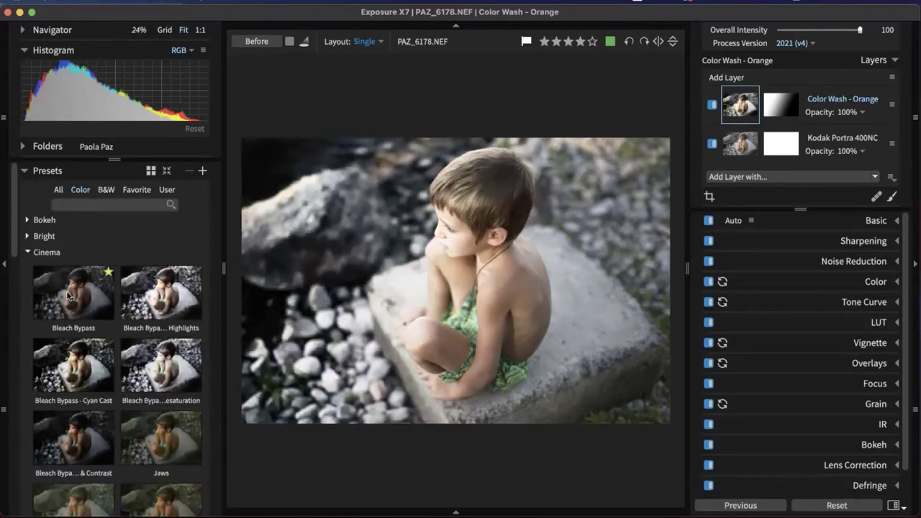
{"action": "left_click", "coordinate": [27, 252]}
Search the presets for "tri", widen the search to all presets and browse the matching looks
{"action": "left_click", "coordinate": [95, 204]}
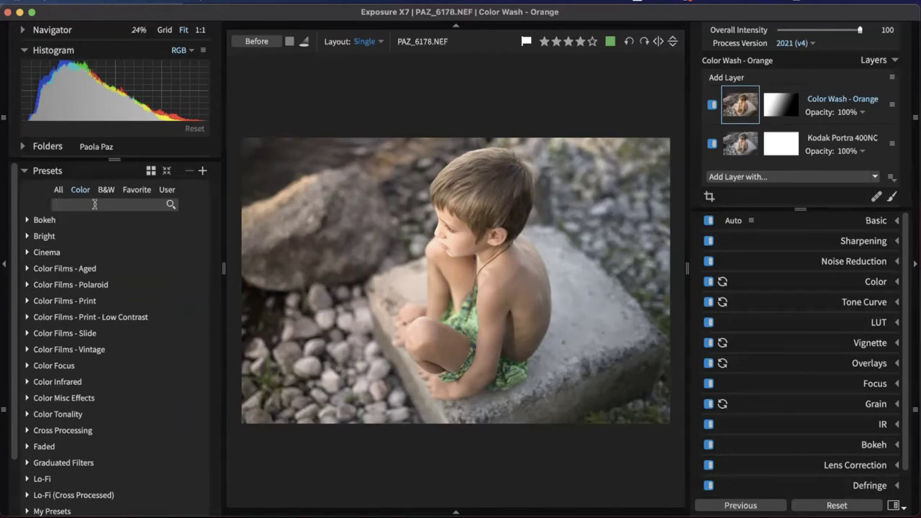
{"action": "type", "text": "tri"}
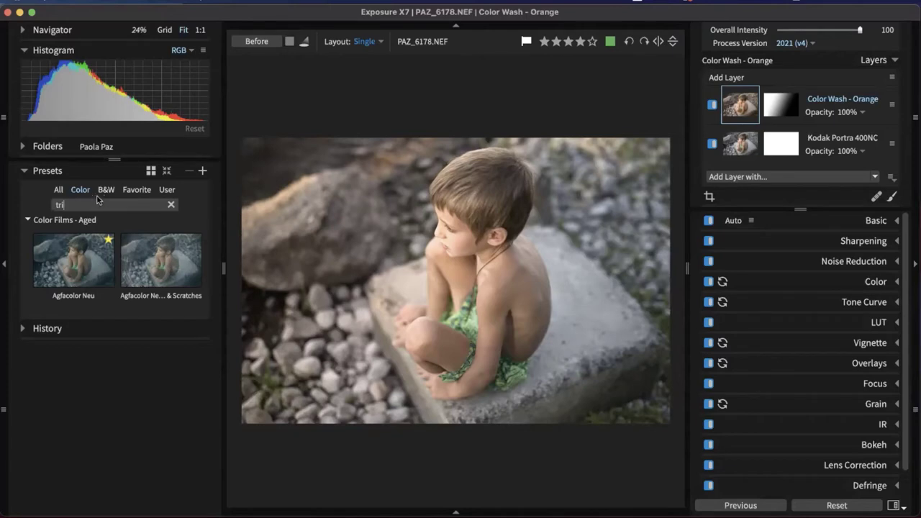
{"action": "left_click", "coordinate": [59, 190]}
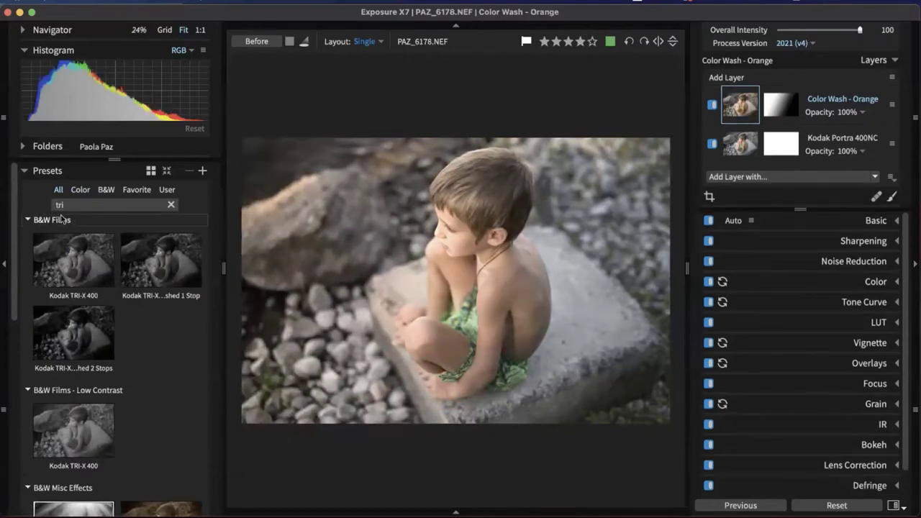
{"action": "scroll", "coordinate": [79, 338], "scroll_direction": "down", "scroll_amount": 3}
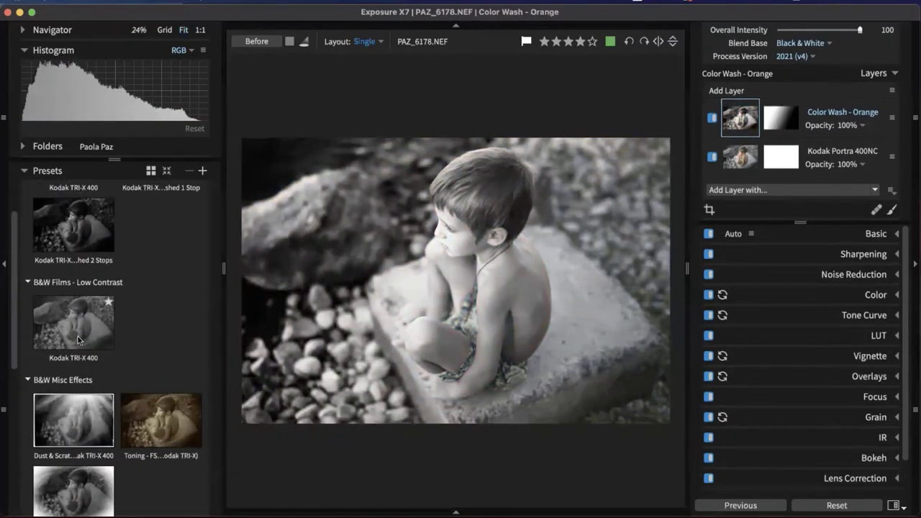
{"action": "scroll", "coordinate": [80, 340], "scroll_direction": "down", "scroll_amount": 8}
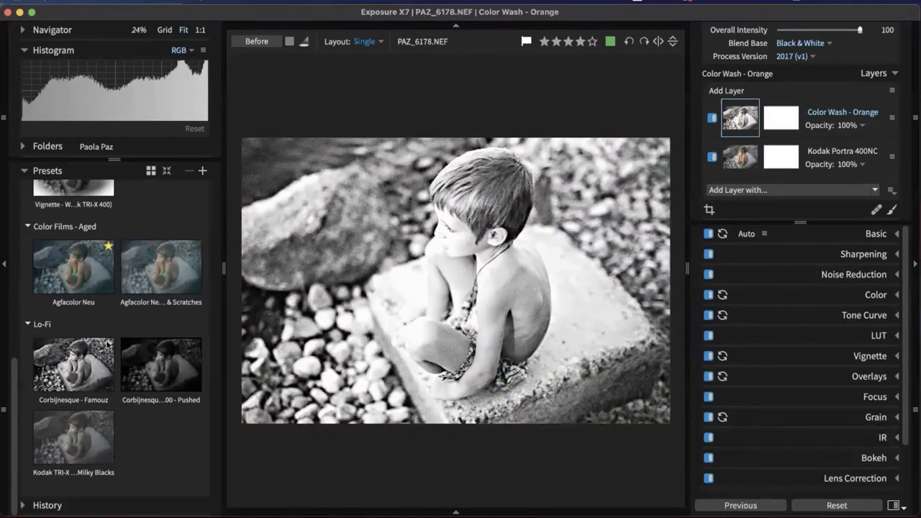
{"action": "scroll", "coordinate": [108, 344], "scroll_direction": "up", "scroll_amount": 10}
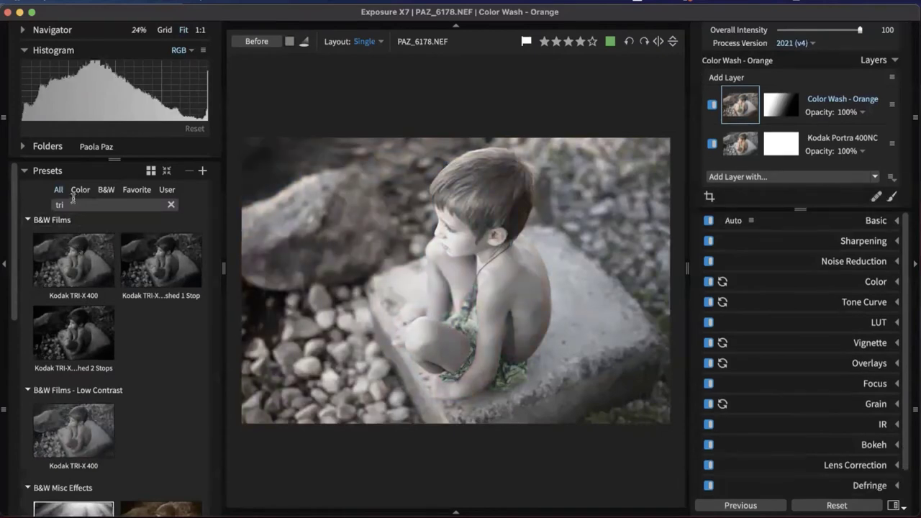
Search all presets for "fuji" and browse the matching looks
{"action": "key", "text": "super+a"}
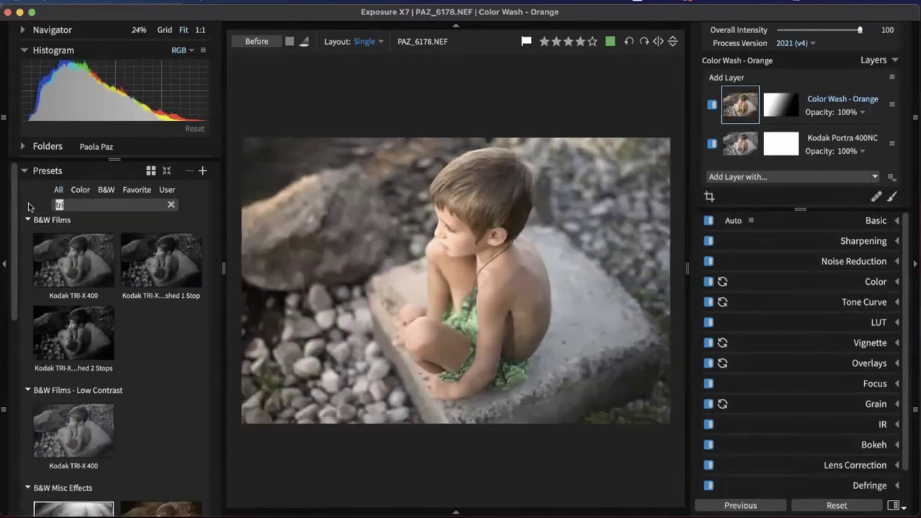
{"action": "type", "text": "fuj"}
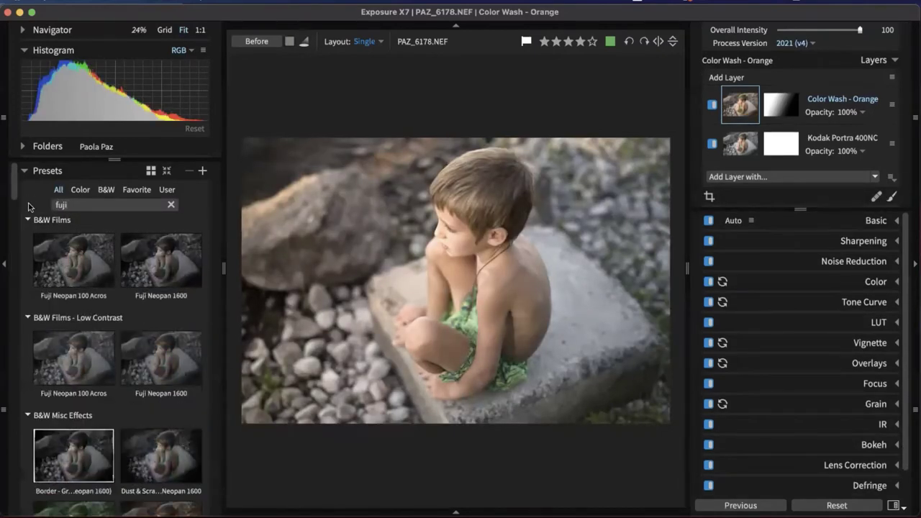
{"action": "type", "text": "i"}
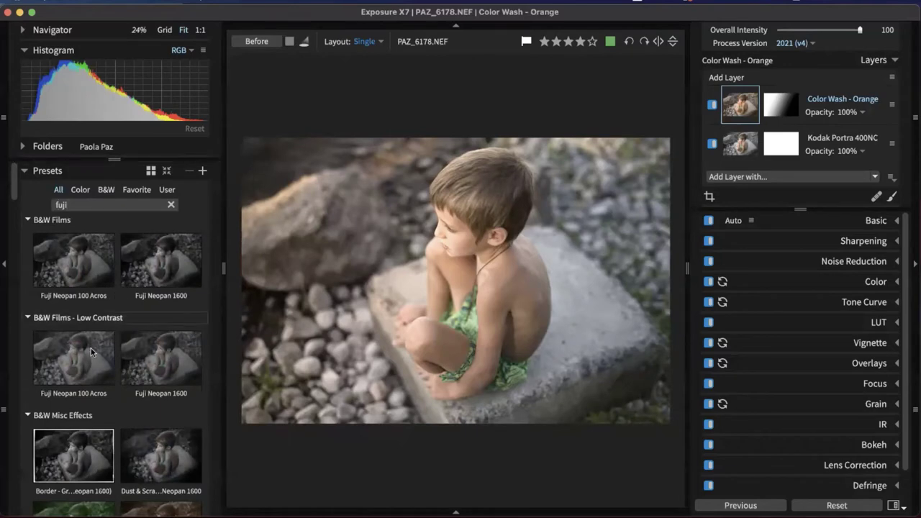
{"action": "scroll", "coordinate": [84, 447], "scroll_direction": "down", "scroll_amount": 4}
{"action": "scroll", "coordinate": [164, 416], "scroll_direction": "down", "scroll_amount": 6}
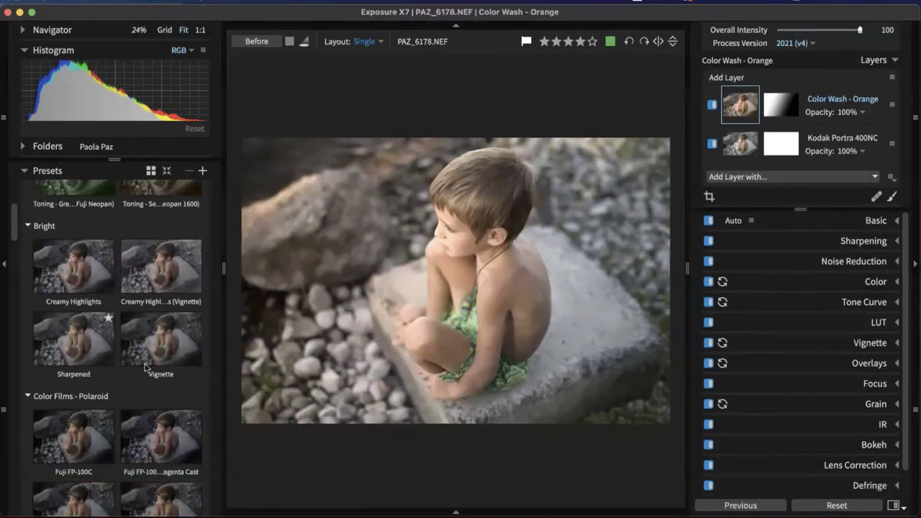
{"action": "scroll", "coordinate": [165, 303], "scroll_direction": "up", "scroll_amount": 10}
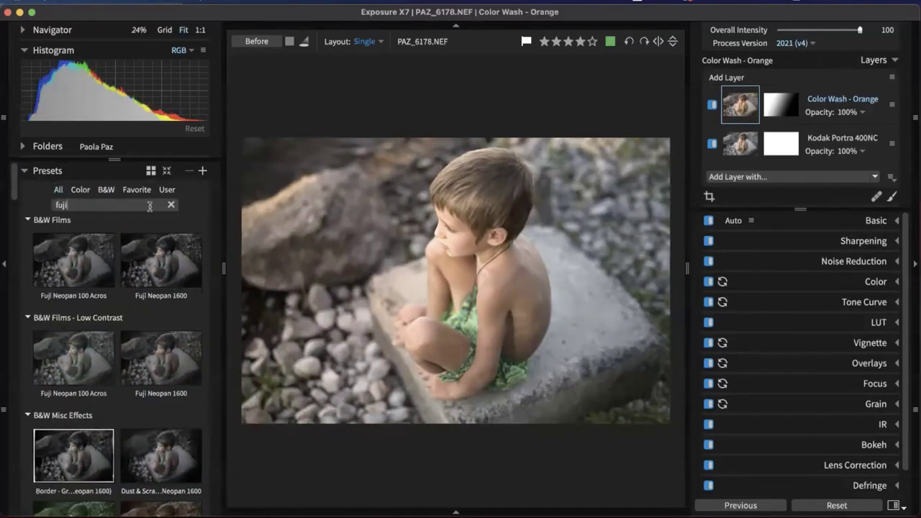
Clear the preset search, expand B&W Films - Polaroid and mark Polapan - Dust & Scratches as a favorite
{"action": "left_click", "coordinate": [173, 206]}
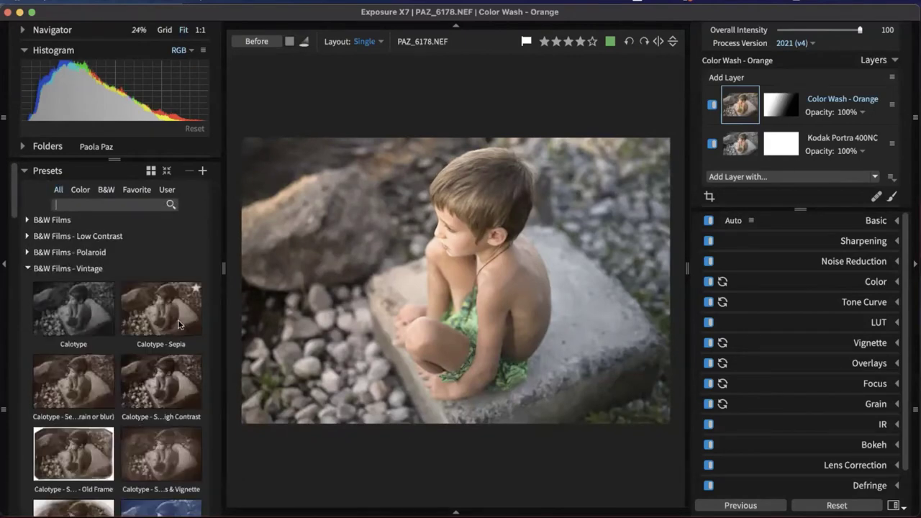
{"action": "left_click", "coordinate": [101, 252]}
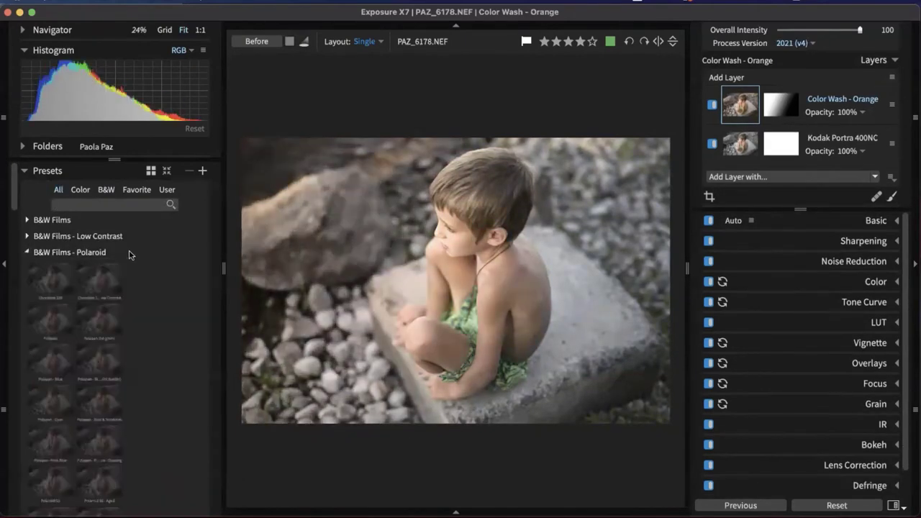
{"action": "scroll", "coordinate": [134, 257], "scroll_direction": "down", "scroll_amount": 4}
{"action": "scroll", "coordinate": [144, 288], "scroll_direction": "down", "scroll_amount": 1}
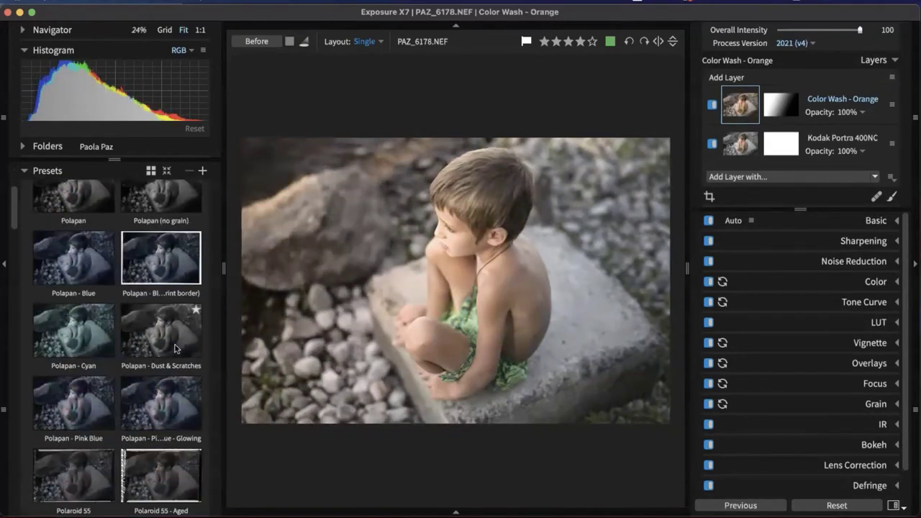
{"action": "left_click", "coordinate": [195, 310]}
{"action": "scroll", "coordinate": [195, 381], "scroll_direction": "up", "scroll_amount": 5}
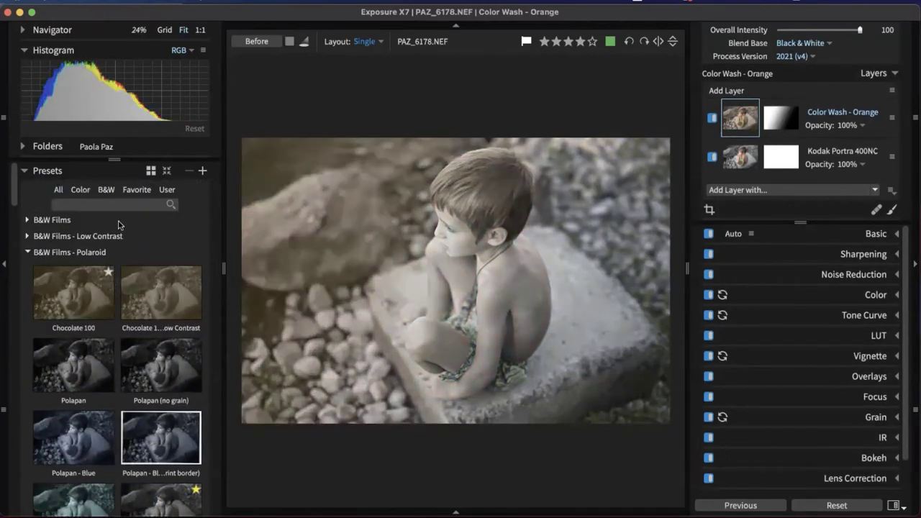
Filter the presets to favorites, expand Bright and Color Films - Polaroid, and browse the favorited looks
{"action": "left_click", "coordinate": [137, 190]}
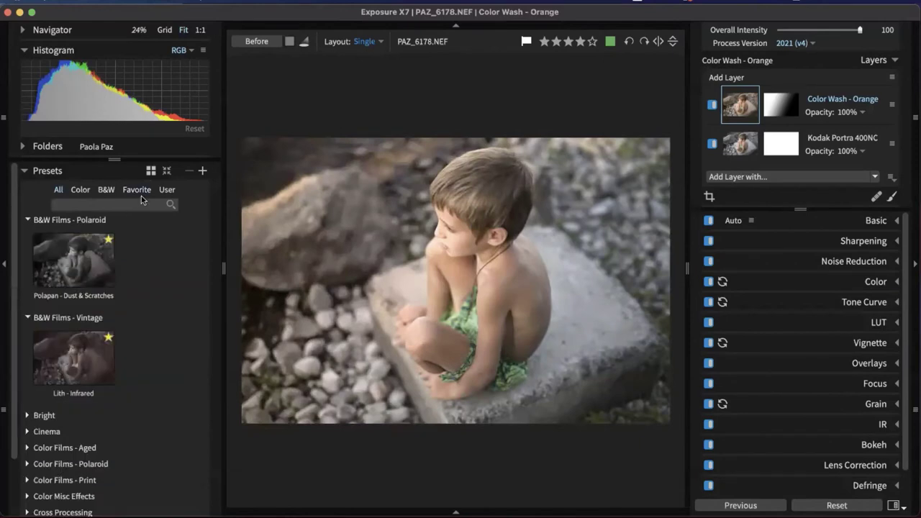
{"action": "scroll", "coordinate": [107, 420], "scroll_direction": "down", "scroll_amount": 3}
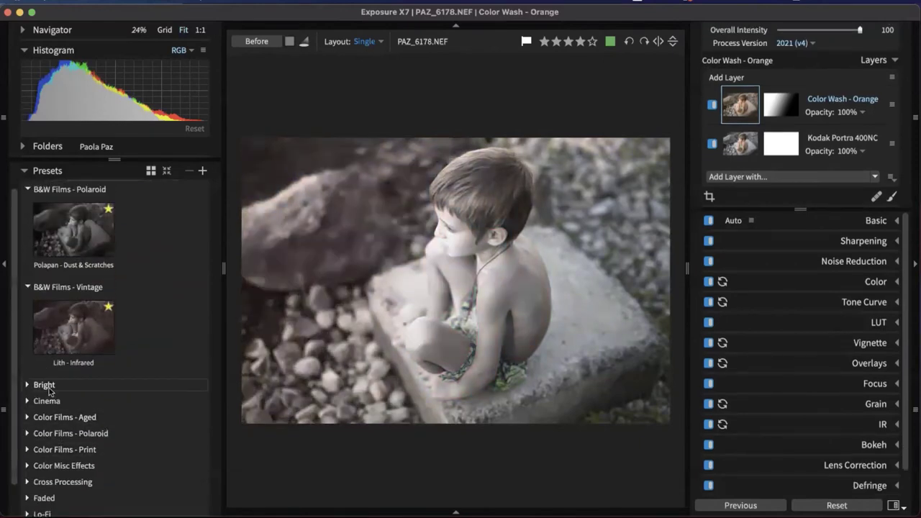
{"action": "left_click", "coordinate": [39, 384]}
{"action": "scroll", "coordinate": [144, 421], "scroll_direction": "down", "scroll_amount": 3}
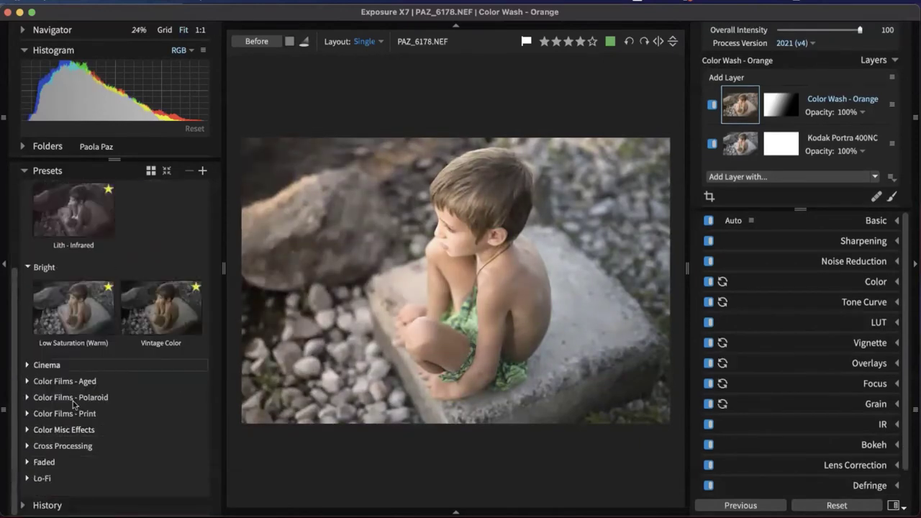
{"action": "left_click", "coordinate": [92, 414]}
{"action": "left_click", "coordinate": [97, 397]}
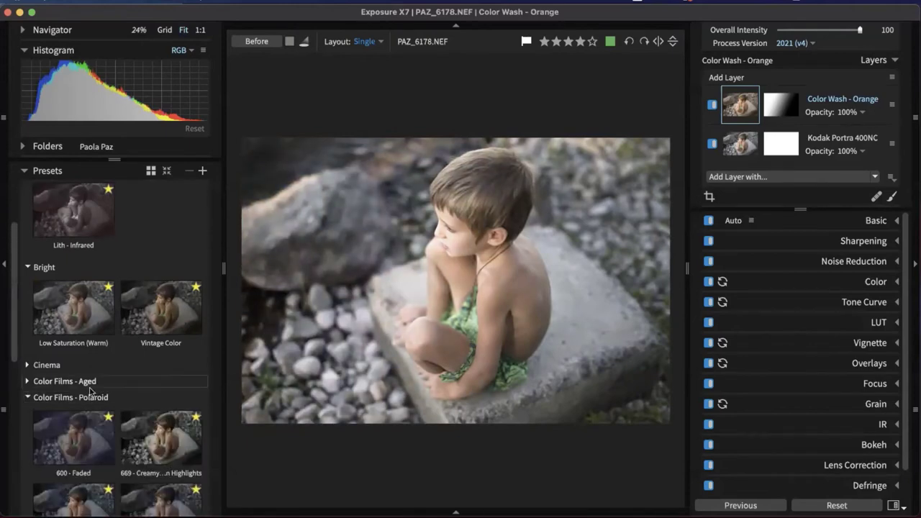
{"action": "scroll", "coordinate": [133, 391], "scroll_direction": "down", "scroll_amount": 5}
{"action": "scroll", "coordinate": [137, 385], "scroll_direction": "up", "scroll_amount": 4}
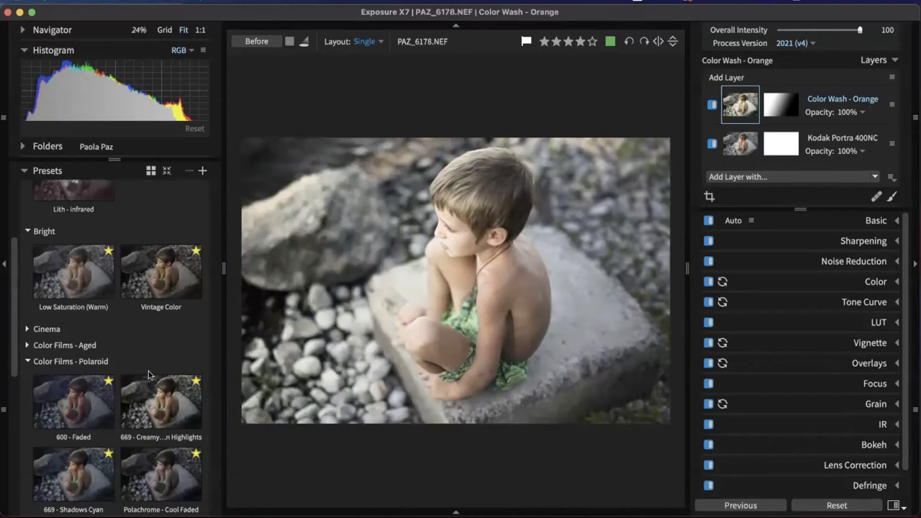
{"action": "scroll", "coordinate": [115, 363], "scroll_direction": "up", "scroll_amount": 5}
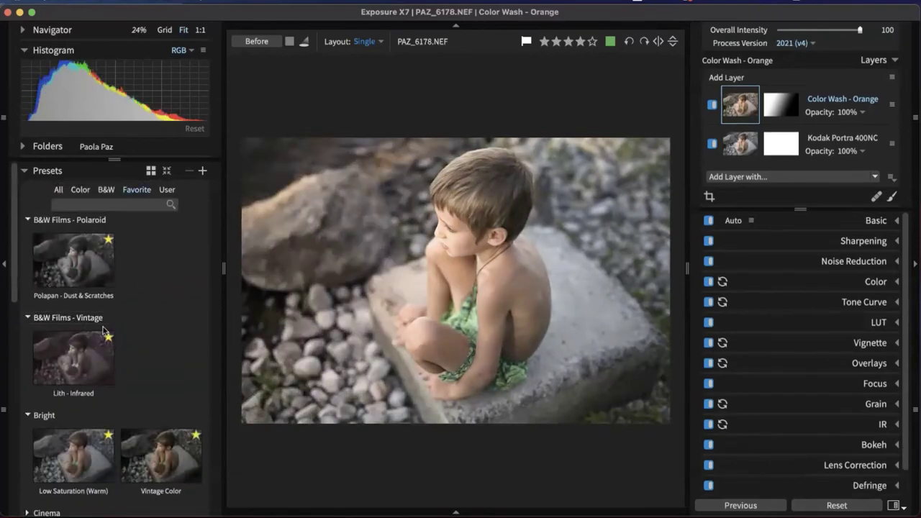
Filter the presets to user-made ones, switch to the color presets and preview Color Wash - Blue under Graduated Filters
{"action": "left_click", "coordinate": [167, 190]}
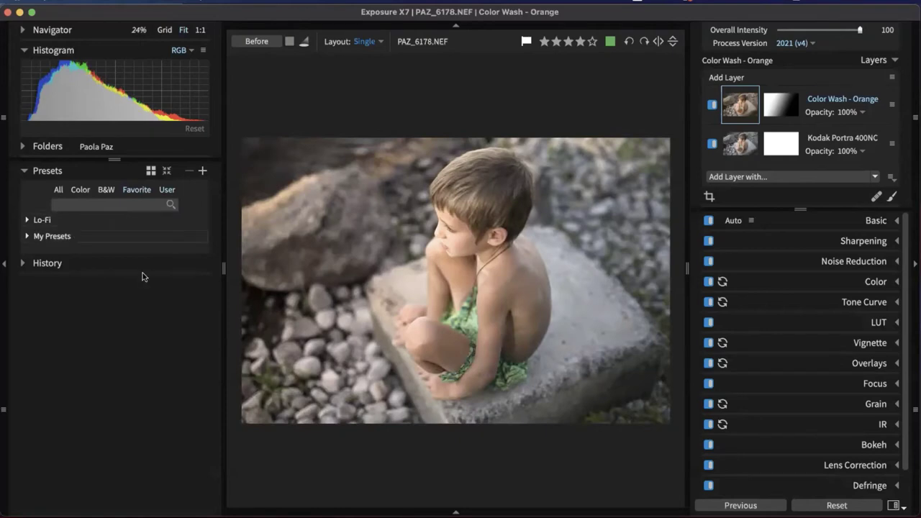
{"action": "left_click", "coordinate": [80, 189]}
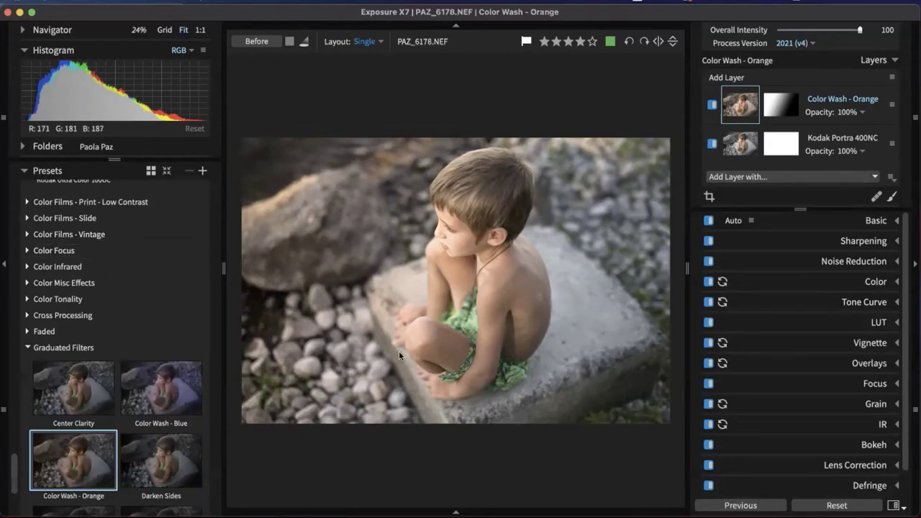
{"action": "mouse_move", "coordinate": [129, 409]}
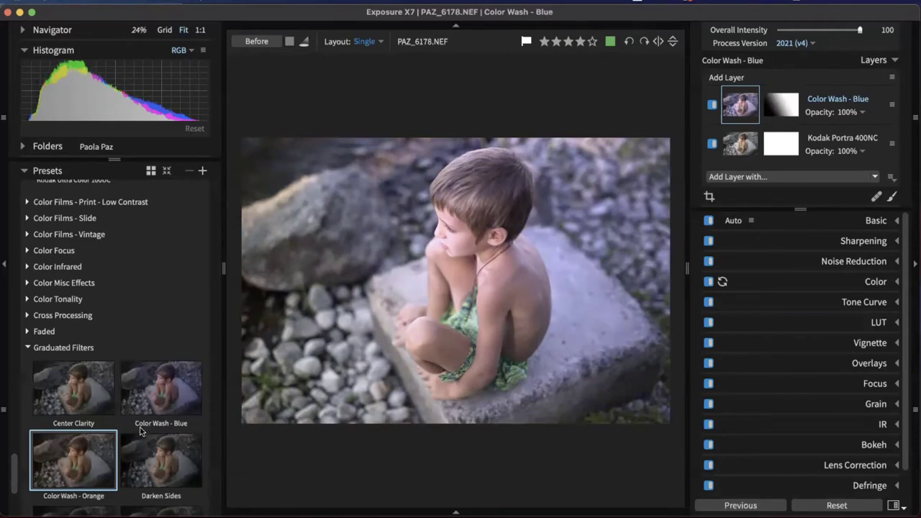
Collapse the presets list and delete the Color Wash - Orange layer
{"action": "left_click", "coordinate": [41, 174]}
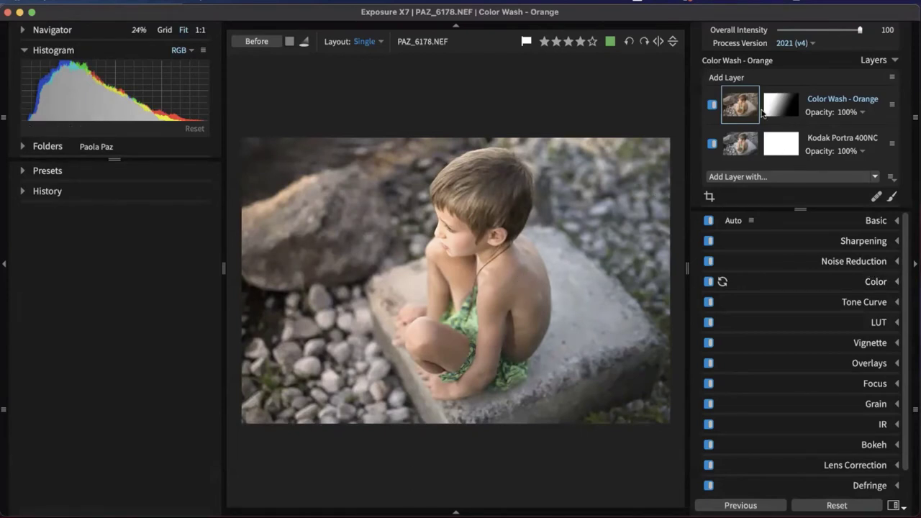
{"action": "right_click", "coordinate": [804, 95]}
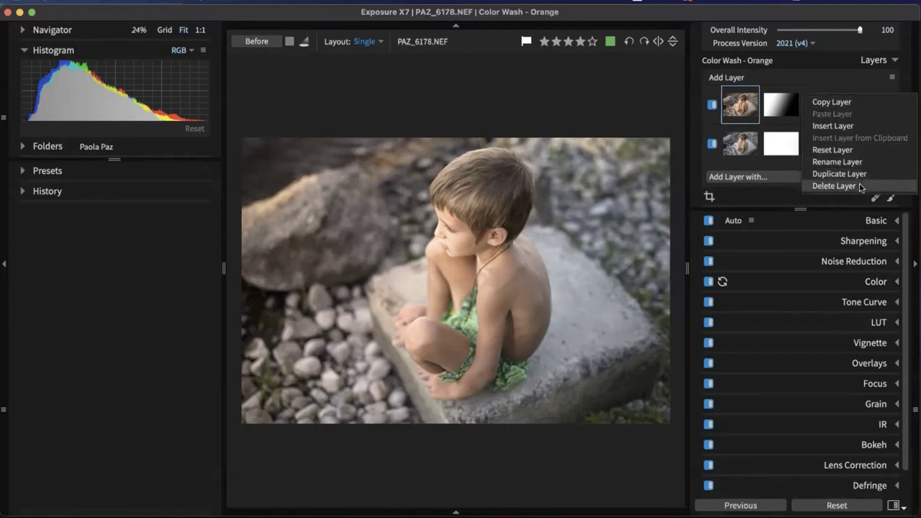
{"action": "left_click", "coordinate": [835, 186]}
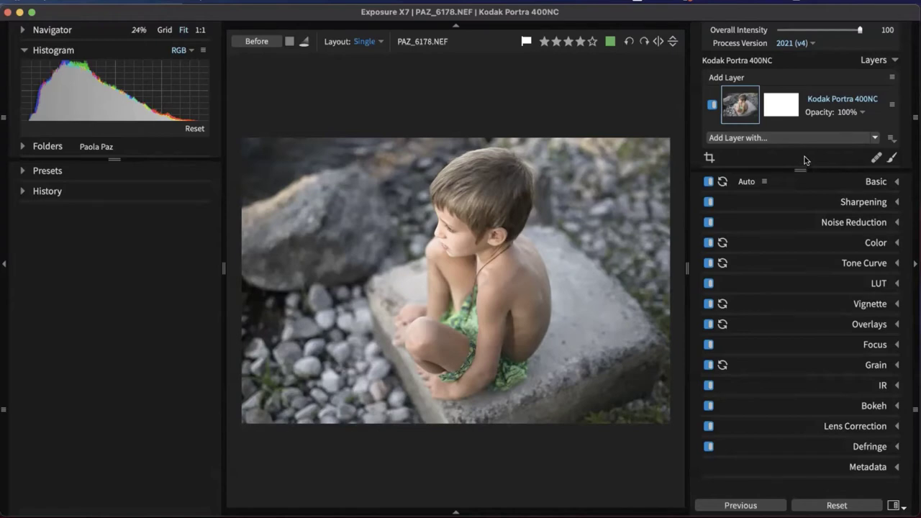
Return to the thumbnail grid, open PAZ_1444.NEF and hide the side area with the histogram and presets
{"action": "key", "text": "g"}
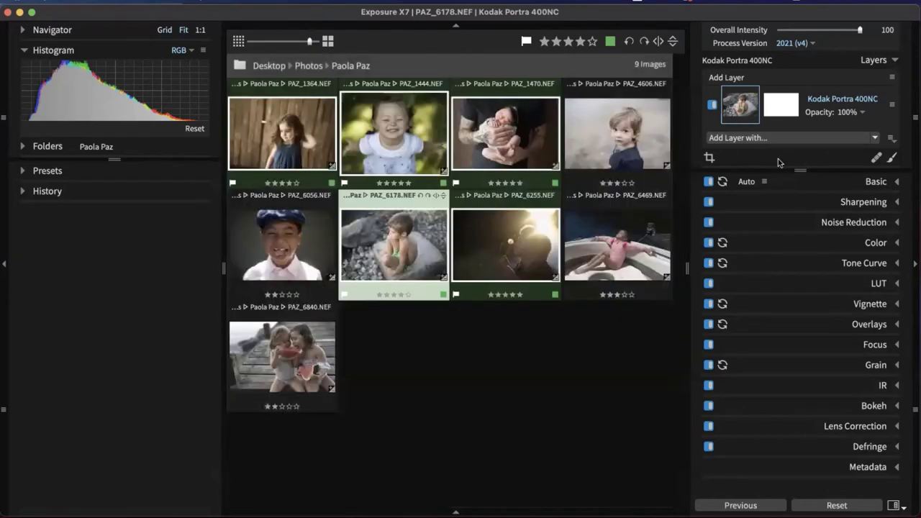
{"action": "double_click", "coordinate": [409, 148]}
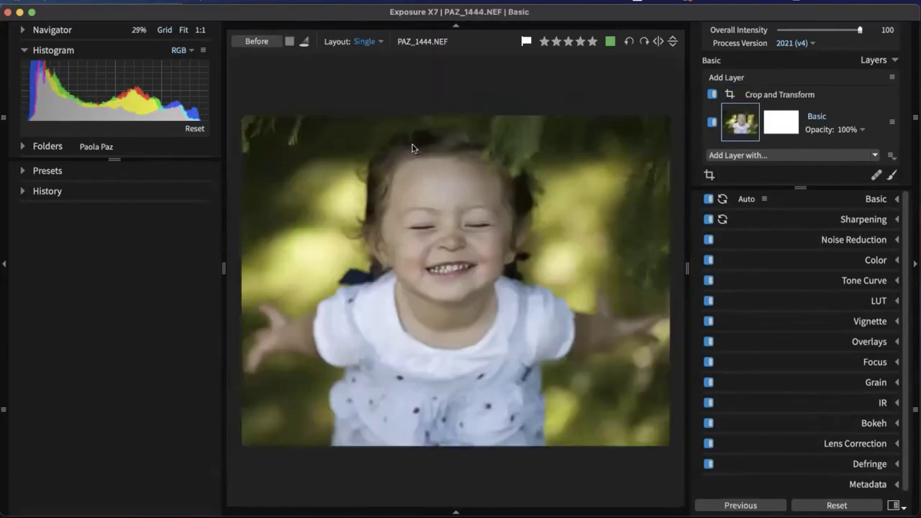
{"action": "left_click", "coordinate": [3, 267]}
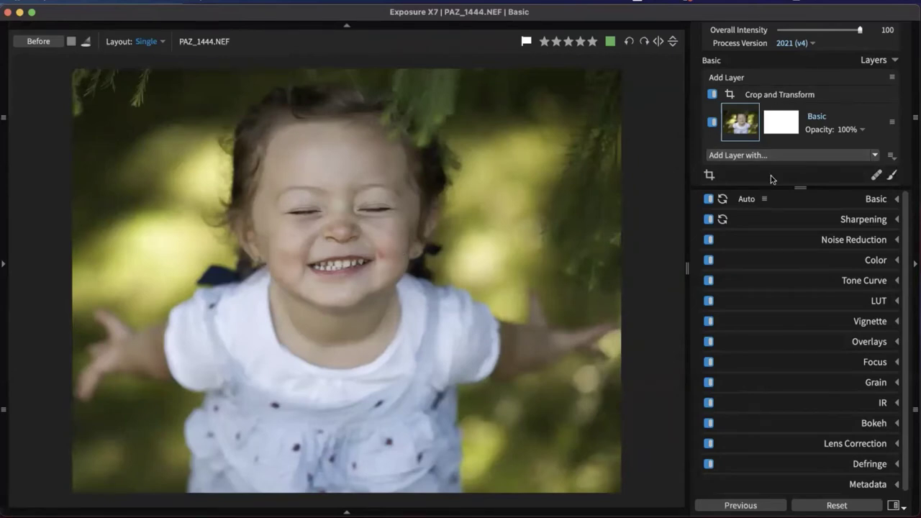
Heal the red mark on the girl's cheek with a size 30.41 brush, sampling from clean forehead skin
{"action": "scroll", "coordinate": [393, 251], "scroll_direction": "up", "scroll_amount": 5}
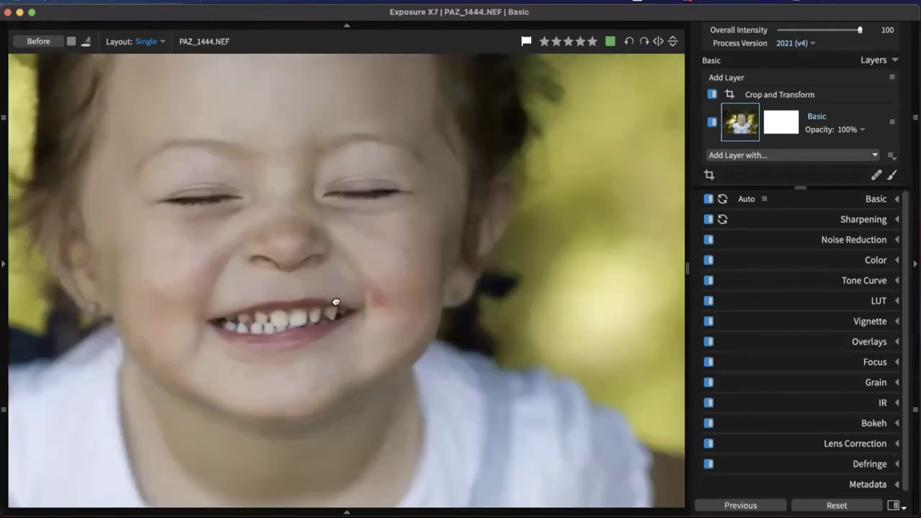
{"action": "left_click_drag", "start_coordinate": [298, 155], "coordinate": [267, 181]}
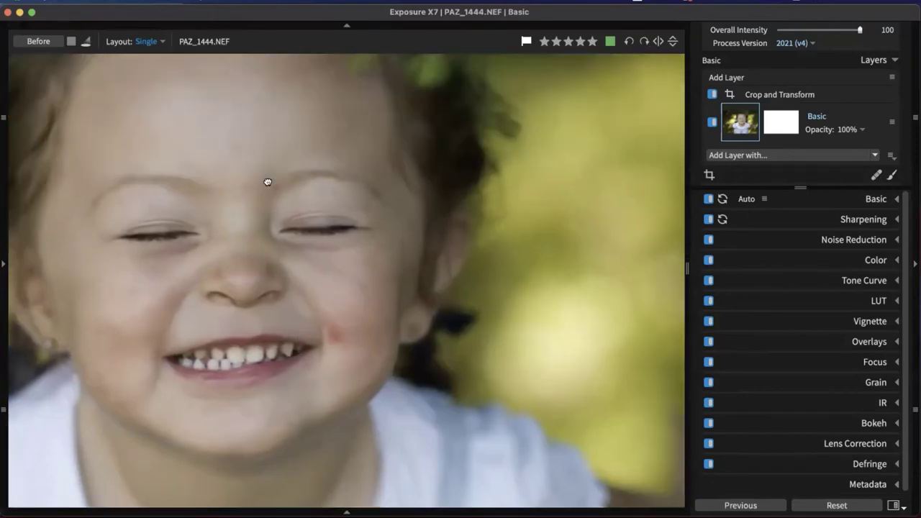
{"action": "left_click", "coordinate": [877, 175]}
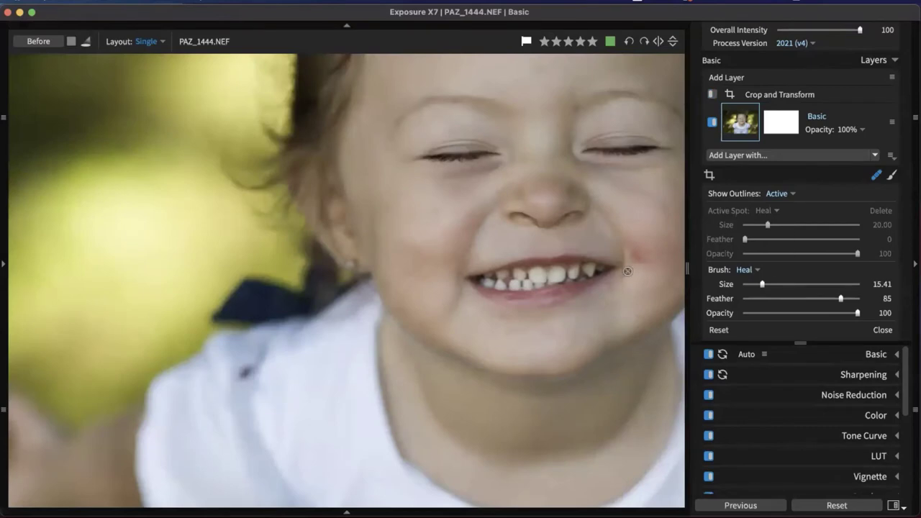
{"action": "key", "text": "super+z"}
{"action": "mouse_move", "coordinate": [631, 269]}
{"action": "left_mouse_down"}
{"action": "mouse_move", "coordinate": [491, 364]}
{"action": "mouse_move", "coordinate": [437, 335]}
{"action": "mouse_move", "coordinate": [432, 293]}
{"action": "left_mouse_up"}
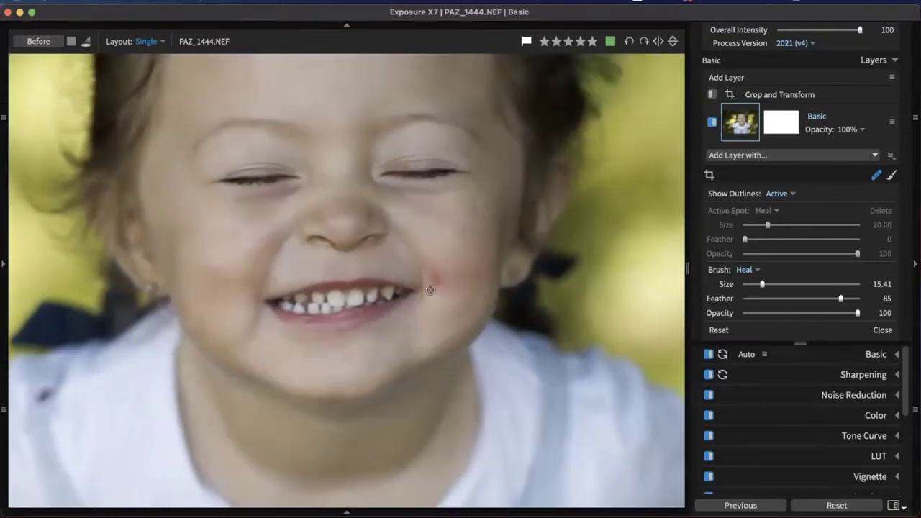
{"action": "key", "text": "bracketright"}
{"action": "key", "text": "bracketright"}
{"action": "key", "text": "bracketright"}
{"action": "key", "text": "bracketright"}
{"action": "key", "text": "bracketright"}
{"action": "key", "text": "bracketright"}
{"action": "key", "text": "bracketright"}
{"action": "key", "text": "bracketright"}
{"action": "key", "text": "bracketleft"}
{"action": "key", "text": "bracketleft"}
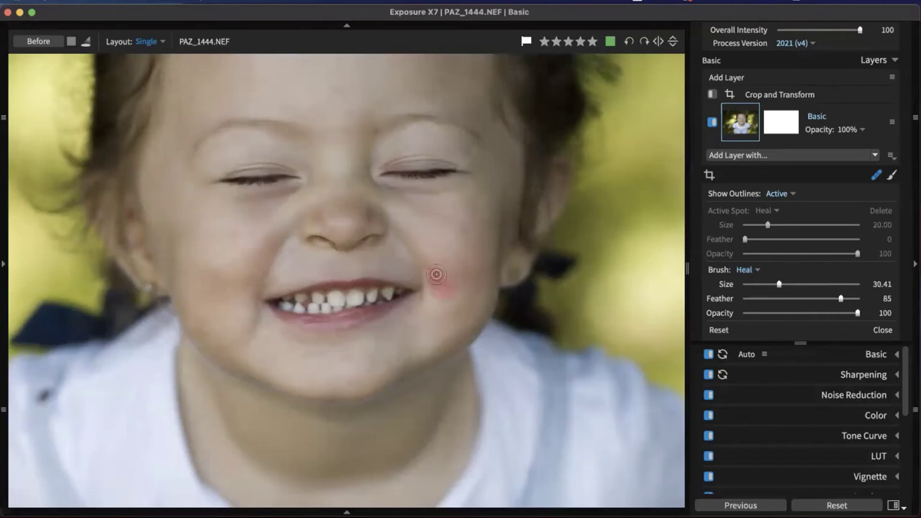
{"action": "left_click_drag", "start_coordinate": [443, 254], "coordinate": [443, 287]}
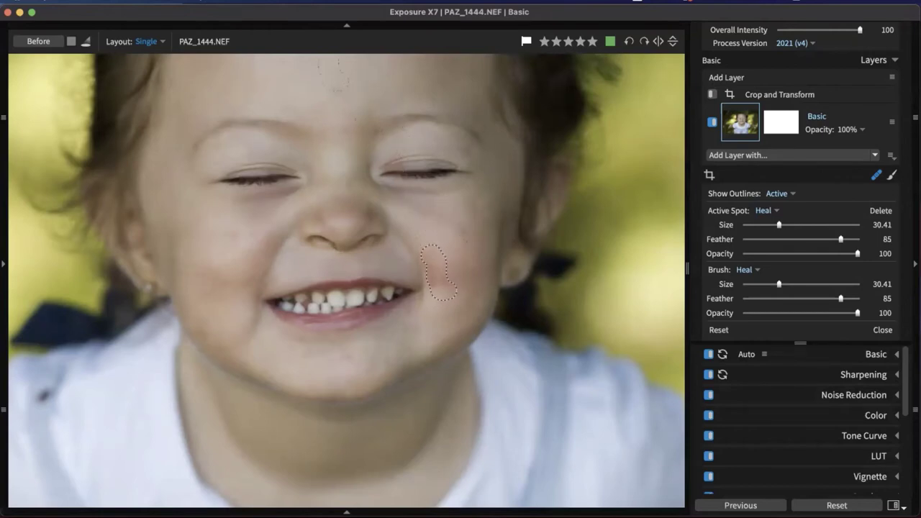
{"action": "left_click_drag", "start_coordinate": [311, 75], "coordinate": [306, 79]}
Set the healed cheek spot's size to 38.42, feather to 78 and opacity to 100
{"action": "left_click_drag", "start_coordinate": [781, 225], "coordinate": [788, 225]}
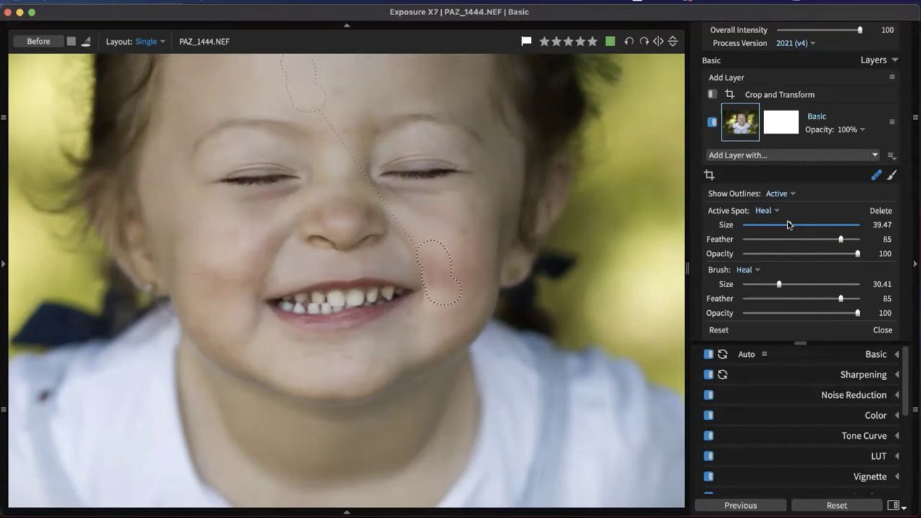
{"action": "left_click", "coordinate": [816, 254]}
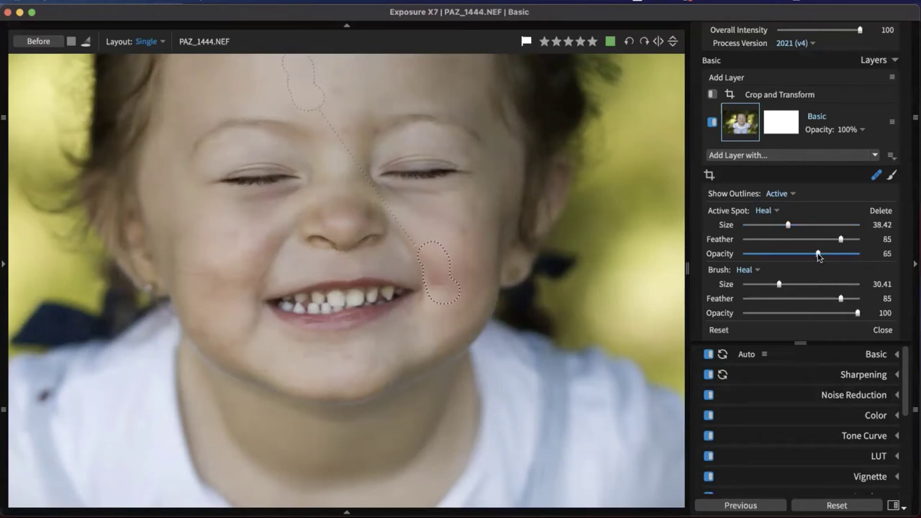
{"action": "left_click_drag", "start_coordinate": [818, 257], "coordinate": [860, 256]}
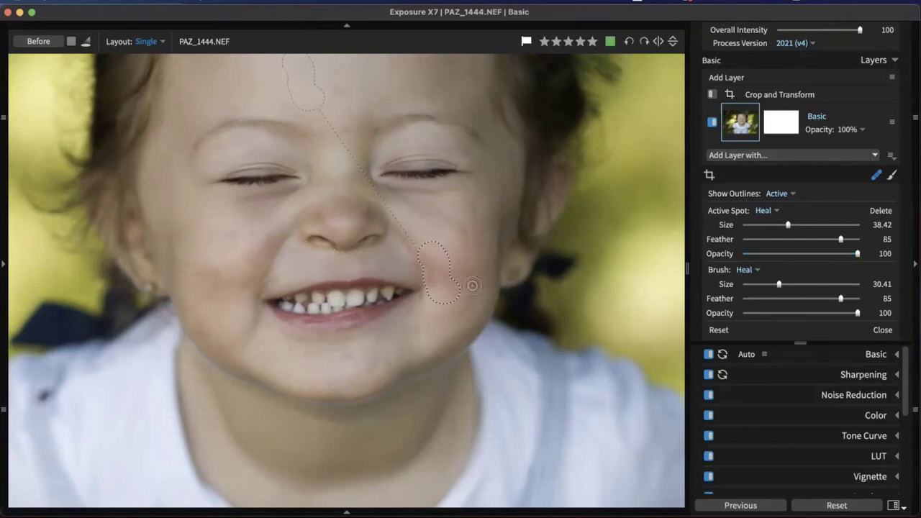
{"action": "left_click_drag", "start_coordinate": [843, 240], "coordinate": [817, 242]}
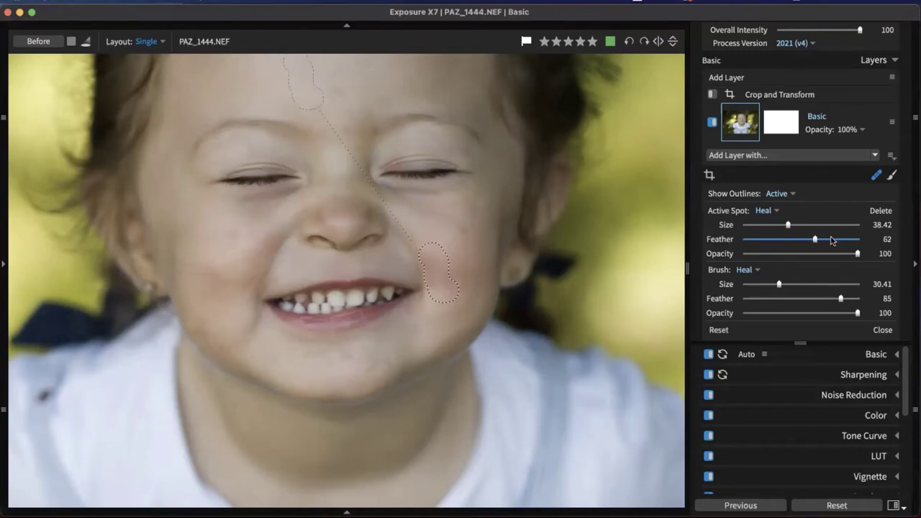
{"action": "left_click", "coordinate": [832, 240]}
Switch the retouching brush to Clone and set its size to 54.41 and feather to 91
{"action": "left_click", "coordinate": [756, 271]}
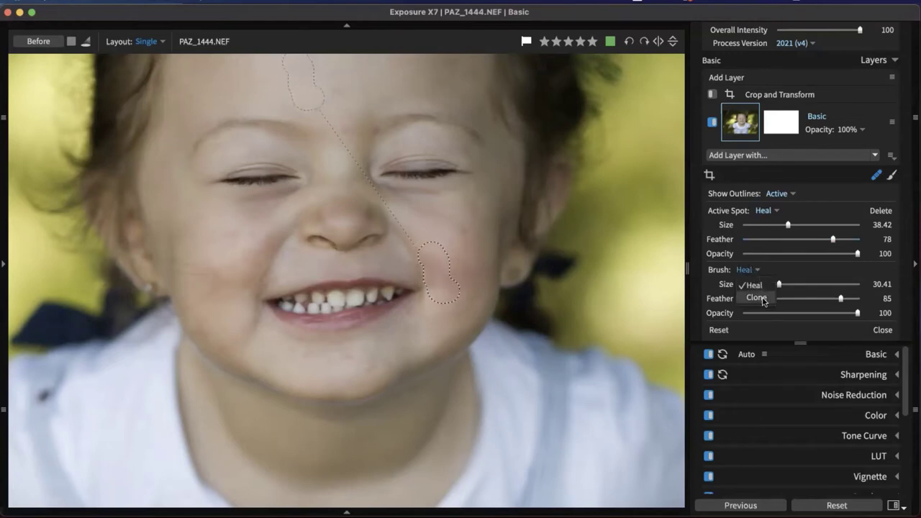
{"action": "left_click", "coordinate": [757, 297]}
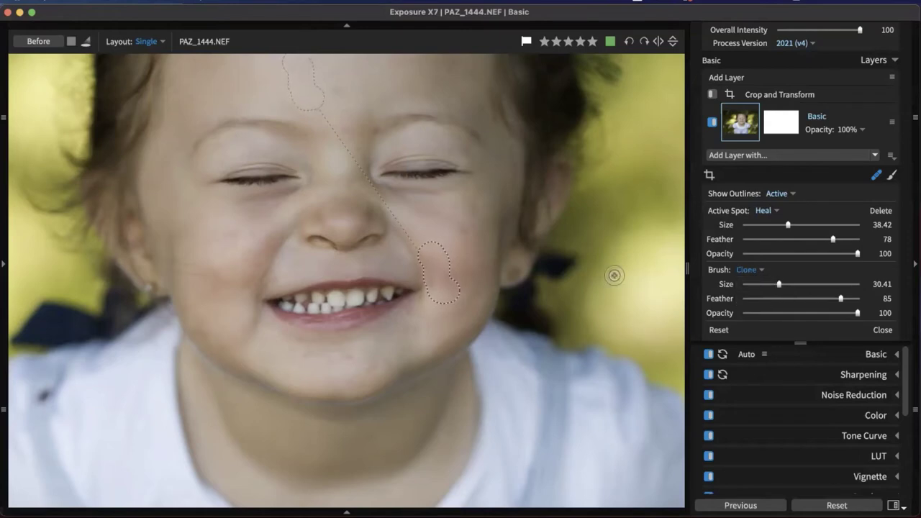
{"action": "key", "text": "space"}
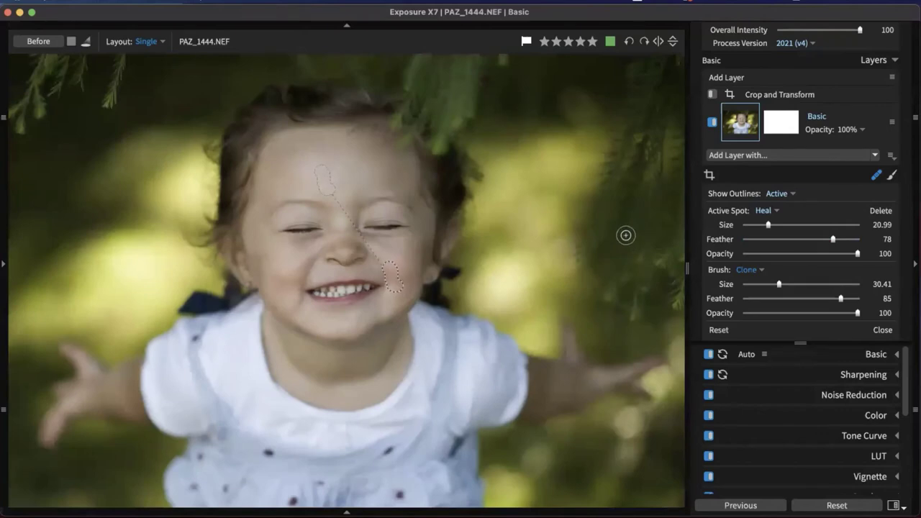
{"action": "left_click_drag", "start_coordinate": [580, 234], "coordinate": [538, 240]}
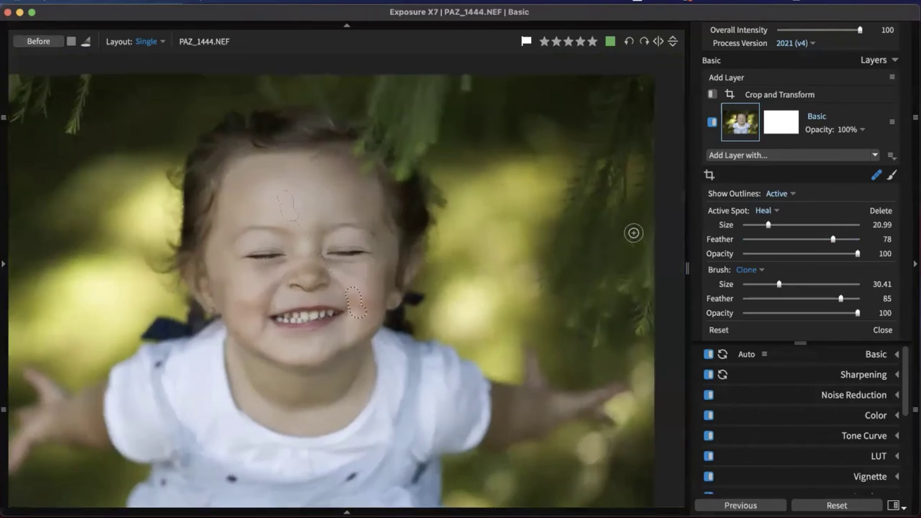
{"action": "scroll", "coordinate": [627, 240], "scroll_direction": "up", "scroll_amount": 3}
{"action": "scroll", "coordinate": [636, 237], "scroll_direction": "up", "scroll_amount": 2}
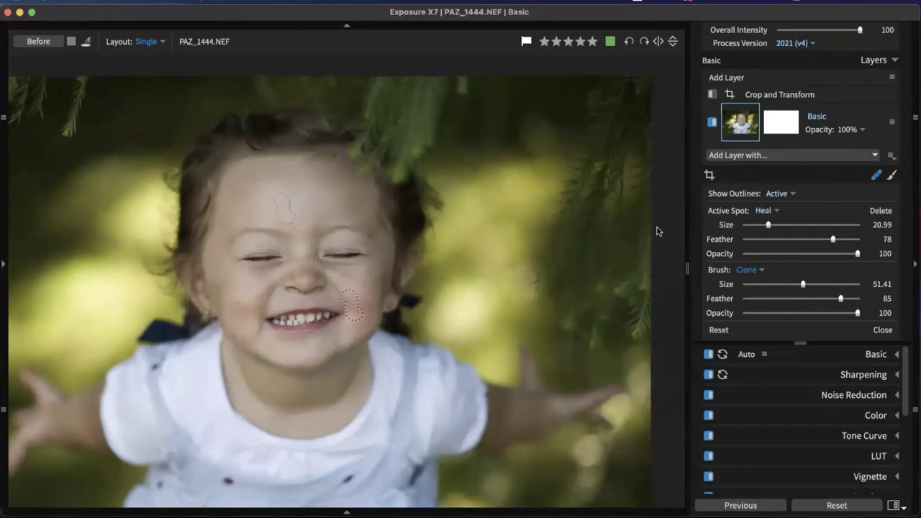
{"action": "scroll", "coordinate": [647, 232], "scroll_direction": "up", "scroll_amount": 1}
{"action": "scroll", "coordinate": [641, 230], "scroll_direction": "up", "scroll_amount": 2}
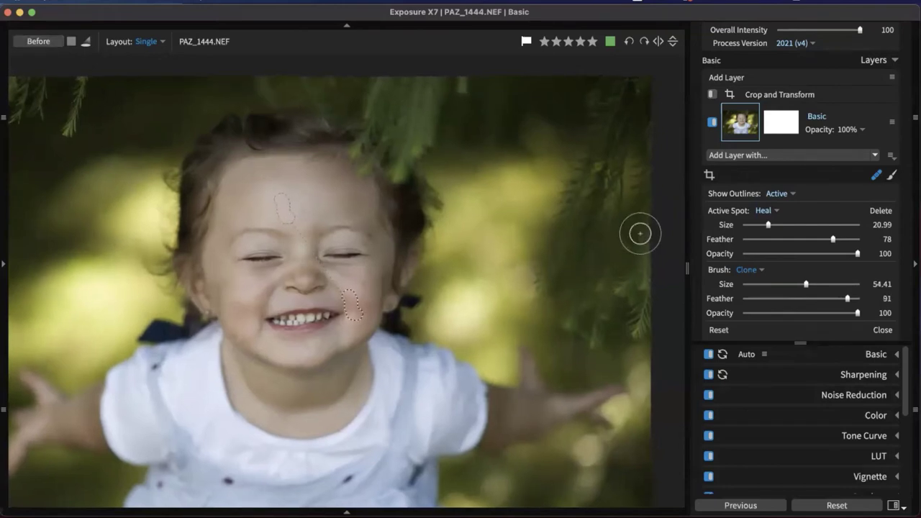
Switch the brush back to Heal and heal the green branch tip overlapping the girl's hairline
{"action": "key", "text": "super+equal"}
{"action": "scroll", "coordinate": [392, 338], "scroll_direction": "up", "scroll_amount": 4}
{"action": "mouse_move", "coordinate": [590, 92]}
{"action": "left_mouse_down"}
{"action": "mouse_move", "coordinate": [344, 442]}
{"action": "mouse_move", "coordinate": [407, 420]}
{"action": "mouse_move", "coordinate": [580, 402]}
{"action": "mouse_move", "coordinate": [497, 487]}
{"action": "mouse_move", "coordinate": [343, 262]}
{"action": "left_mouse_up"}
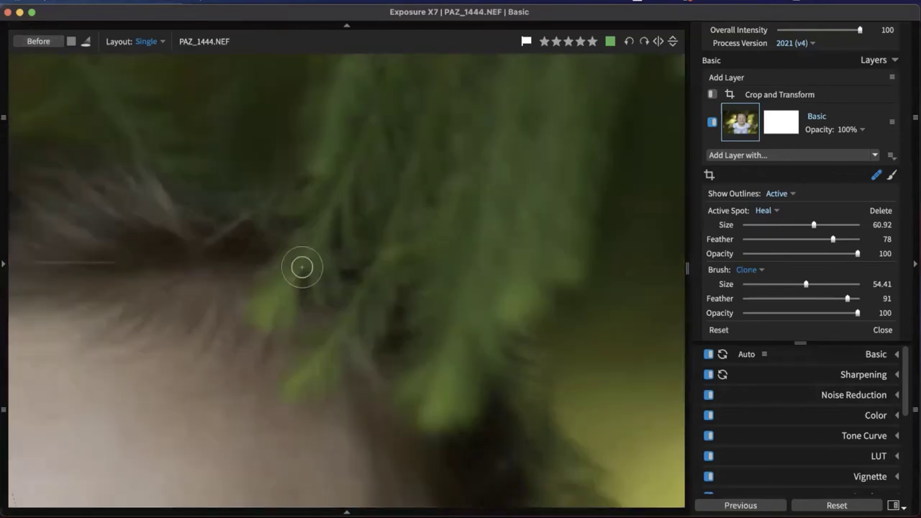
{"action": "left_click", "coordinate": [748, 269]}
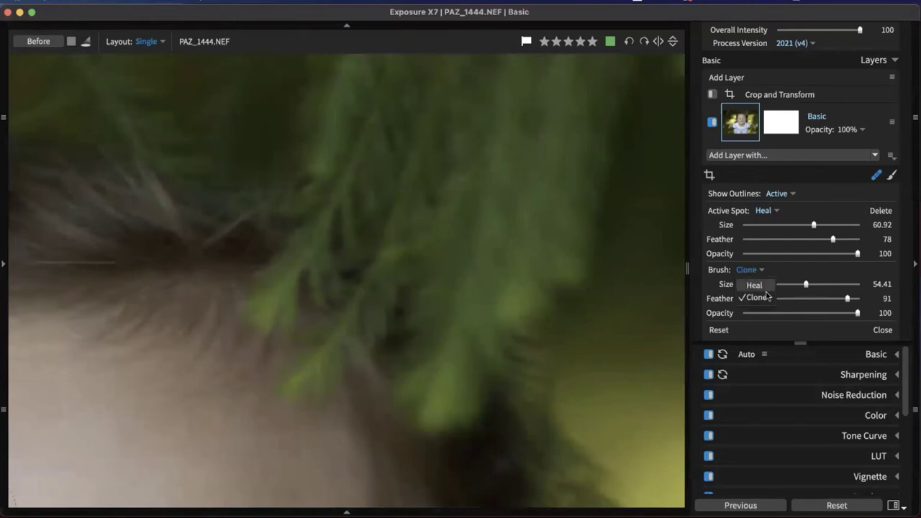
{"action": "left_click", "coordinate": [756, 285]}
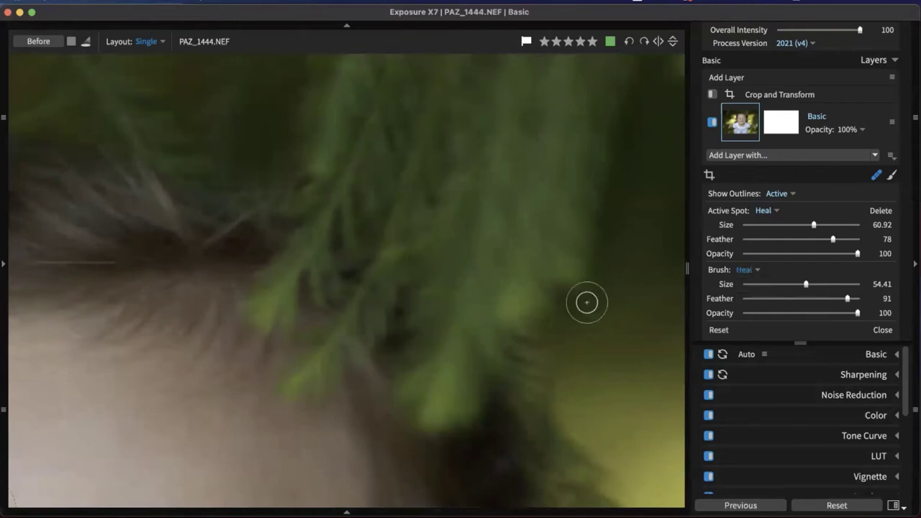
{"action": "left_click", "coordinate": [270, 301]}
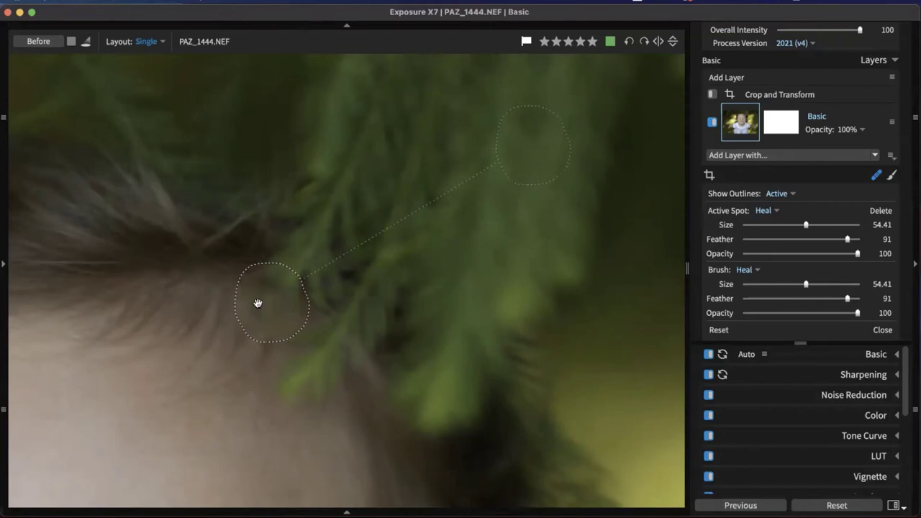
Try Clone mode on the active spot covering the branch tip at the hairline, and remove the spot
{"action": "left_click", "coordinate": [766, 211]}
{"action": "left_click", "coordinate": [774, 240]}
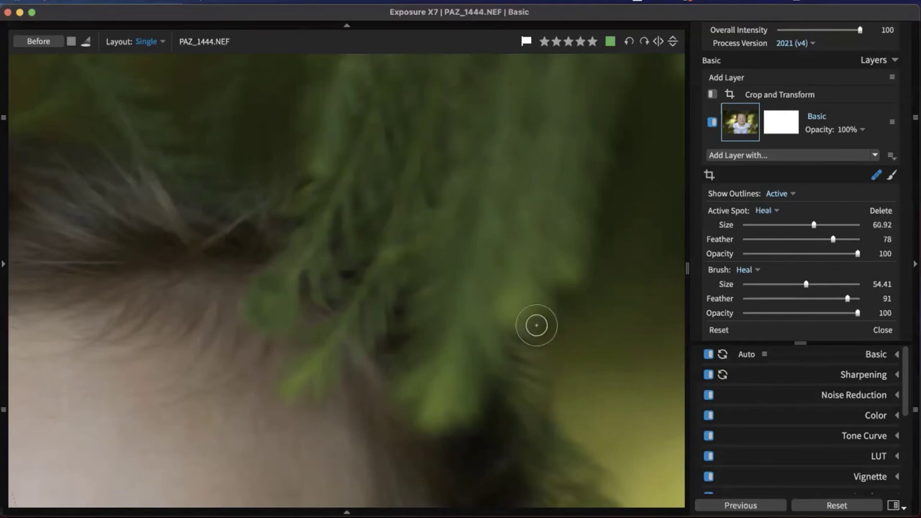
{"action": "left_click", "coordinate": [545, 351]}
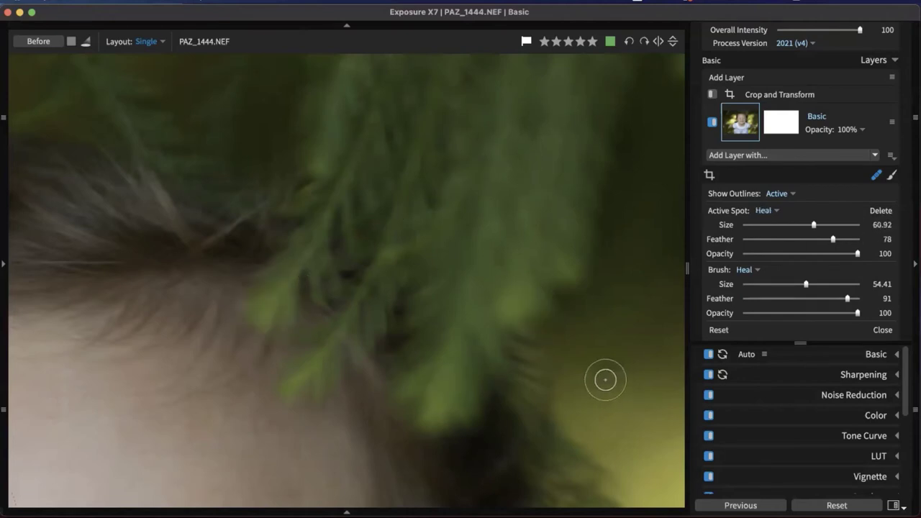
Heal a spot between the girl's eyebrows using a size 48.41 Heal brush, sampling from clean forehead skin
{"action": "left_click_drag", "start_coordinate": [411, 439], "coordinate": [583, 86]}
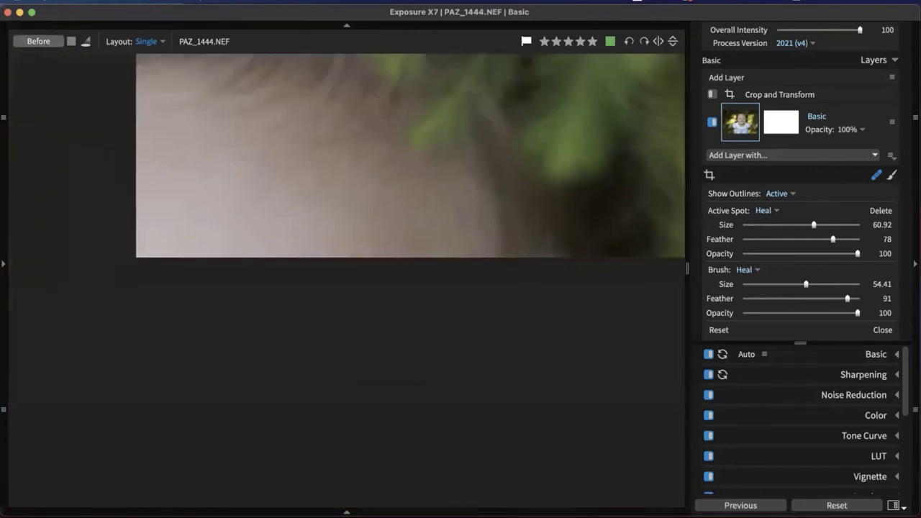
{"action": "left_click_drag", "start_coordinate": [220, 405], "coordinate": [421, 279]}
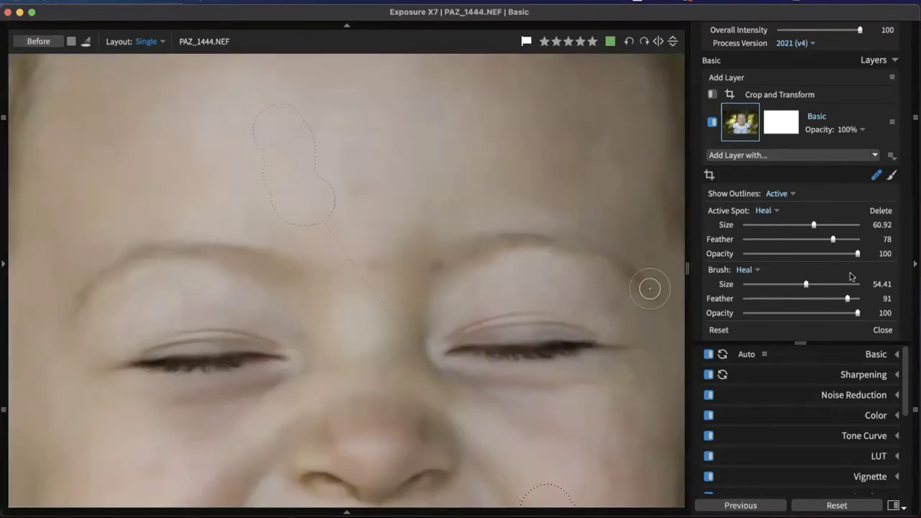
{"action": "left_click", "coordinate": [743, 269]}
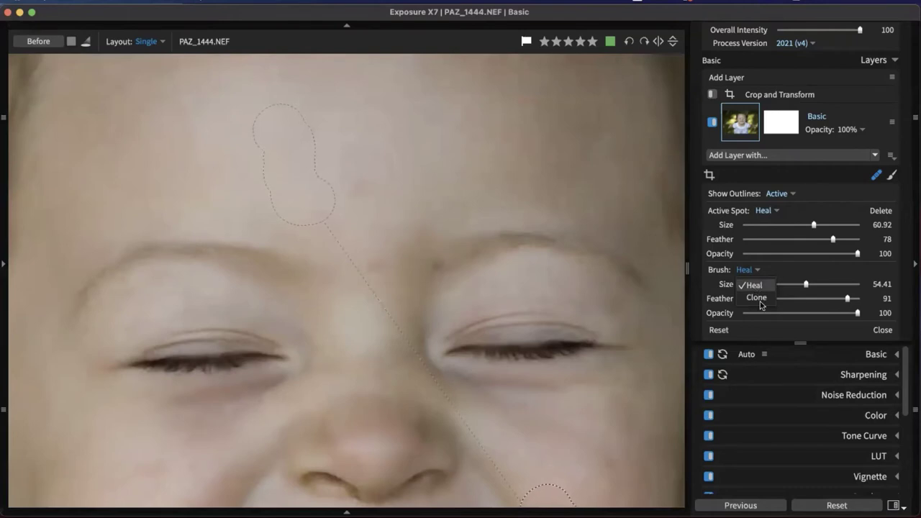
{"action": "left_click", "coordinate": [752, 285]}
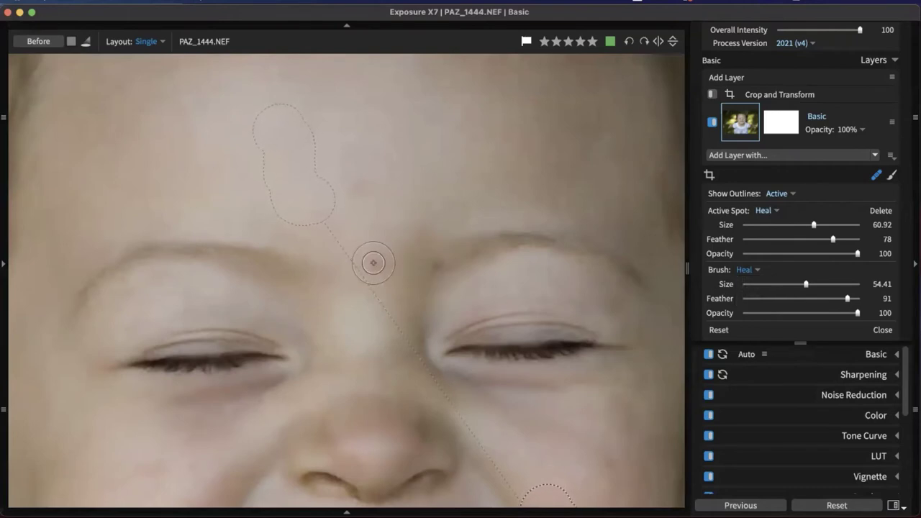
{"action": "key", "text": "bracketleft"}
{"action": "key", "text": "bracketleft"}
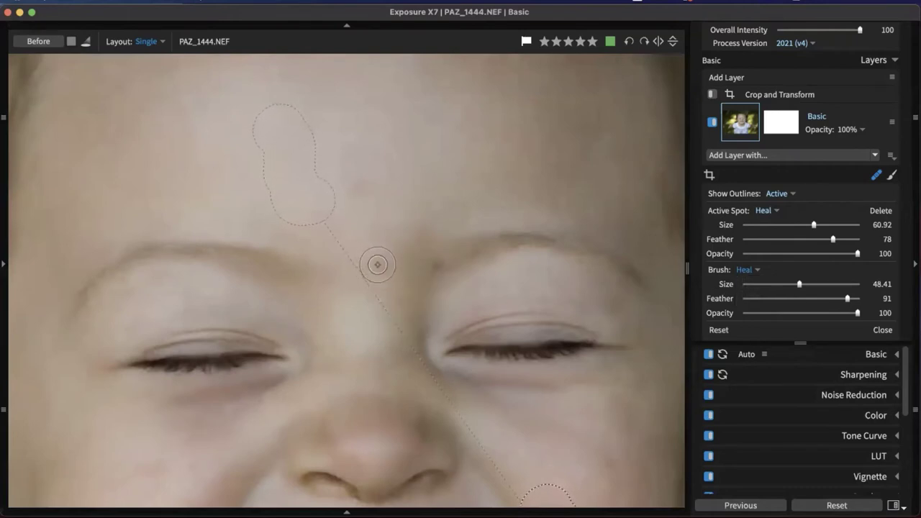
{"action": "left_click", "coordinate": [376, 264]}
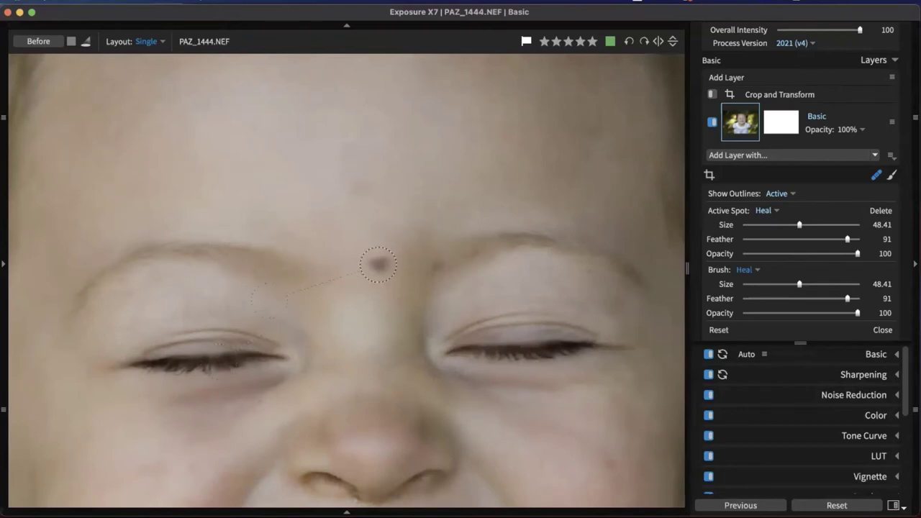
{"action": "left_click_drag", "start_coordinate": [325, 179], "coordinate": [323, 177]}
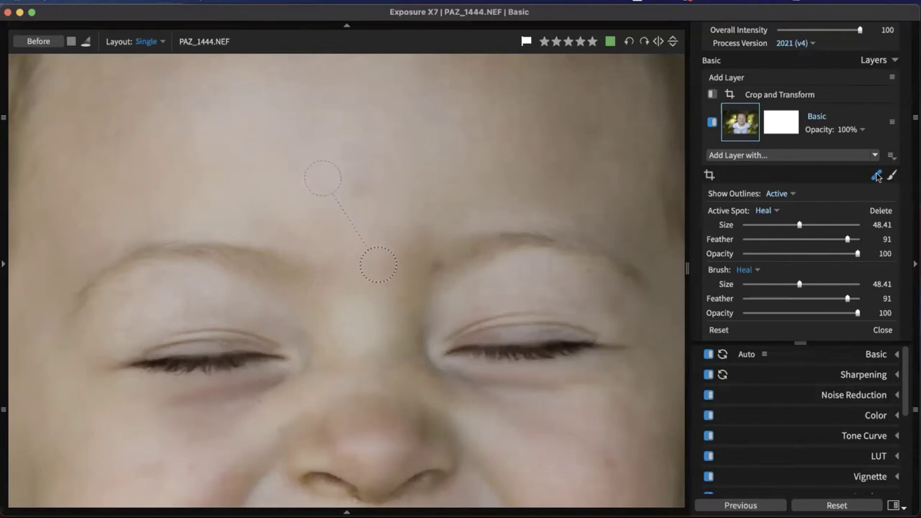
Close the spot retouching tool and fit the whole photo in view
{"action": "left_click", "coordinate": [877, 177]}
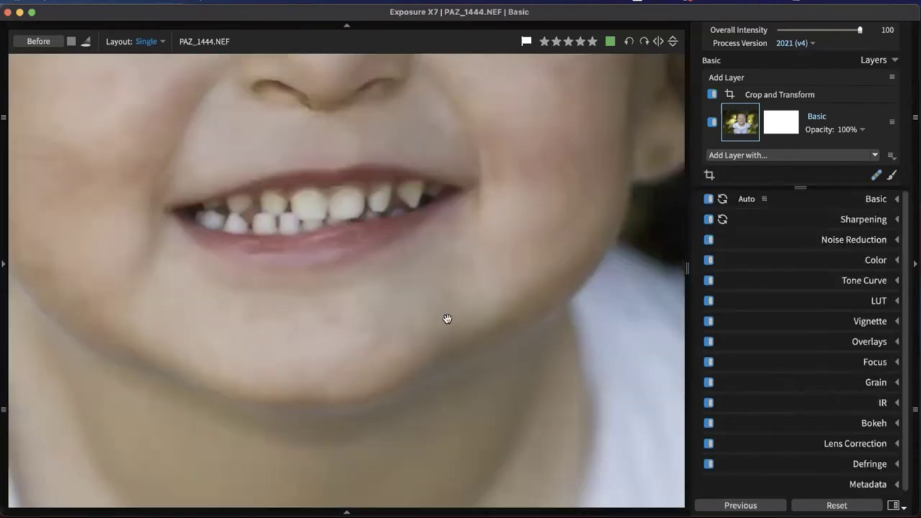
{"action": "left_click", "coordinate": [456, 327]}
{"action": "left_click", "coordinate": [459, 329]}
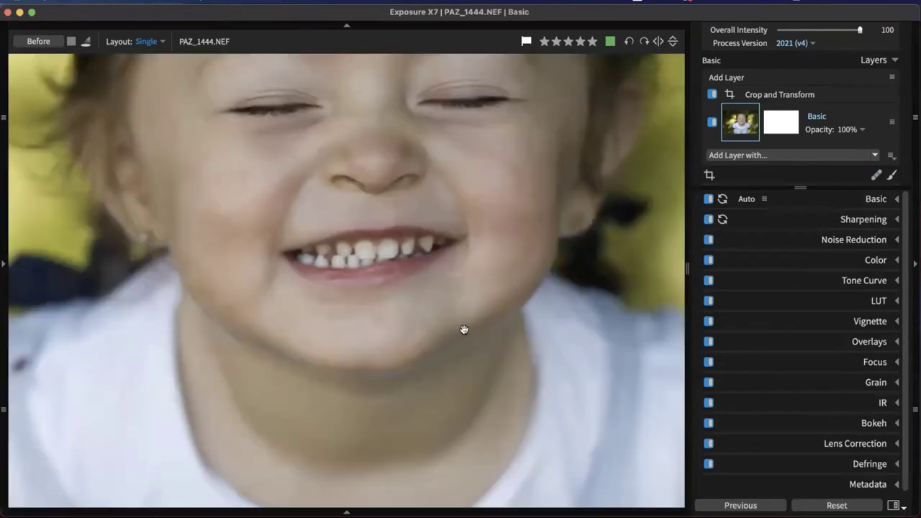
{"action": "left_click", "coordinate": [468, 327]}
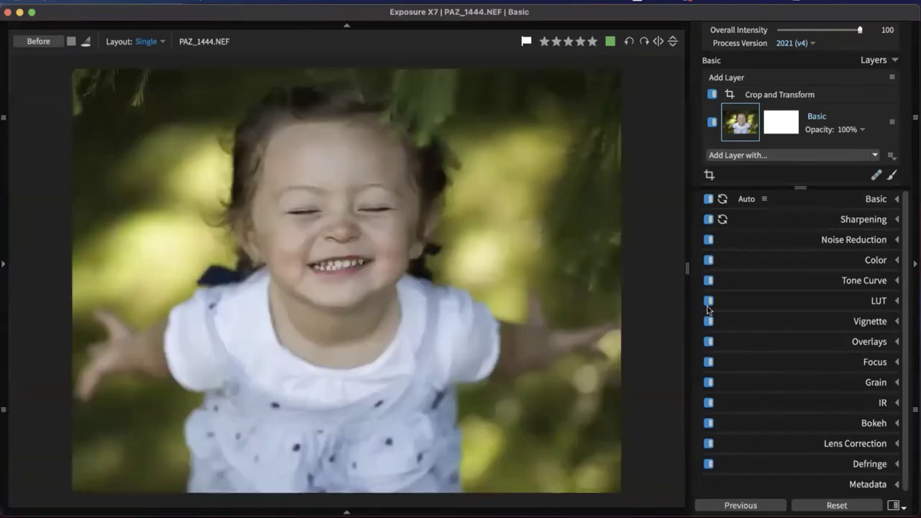
Expand the Color adjustments to show the Color Filter and HSL controls
{"action": "left_click", "coordinate": [863, 265]}
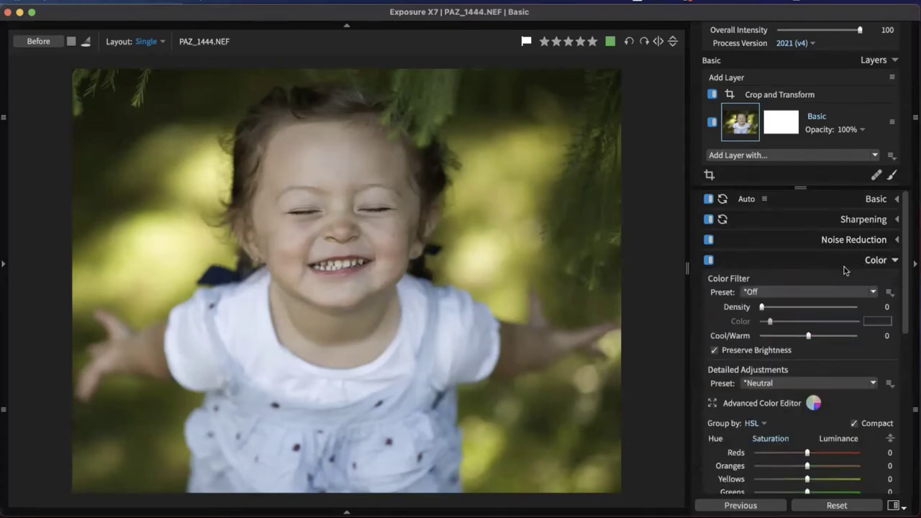
{"action": "scroll", "coordinate": [858, 267], "scroll_direction": "down", "scroll_amount": 3}
{"action": "scroll", "coordinate": [862, 267], "scroll_direction": "up", "scroll_amount": 1}
{"action": "scroll", "coordinate": [863, 267], "scroll_direction": "up", "scroll_amount": 1}
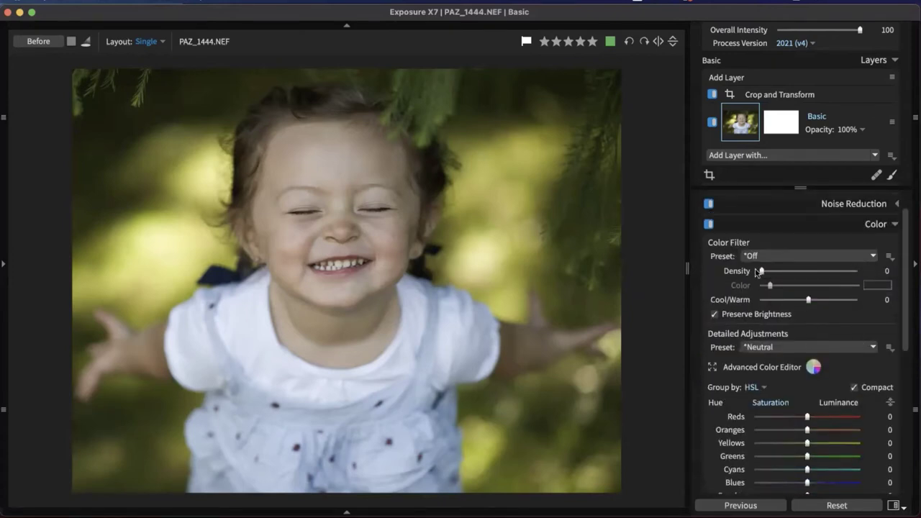
Return to the thumbnail grid and open the newborn photo PAZ_1470.NEF in the single-image view
{"action": "double_click", "coordinate": [583, 291]}
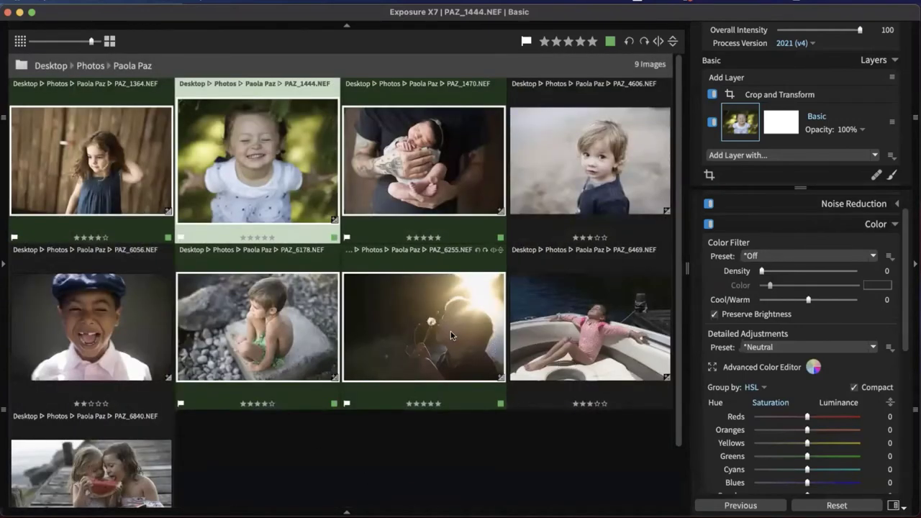
{"action": "scroll", "coordinate": [457, 332], "scroll_direction": "down", "scroll_amount": 2}
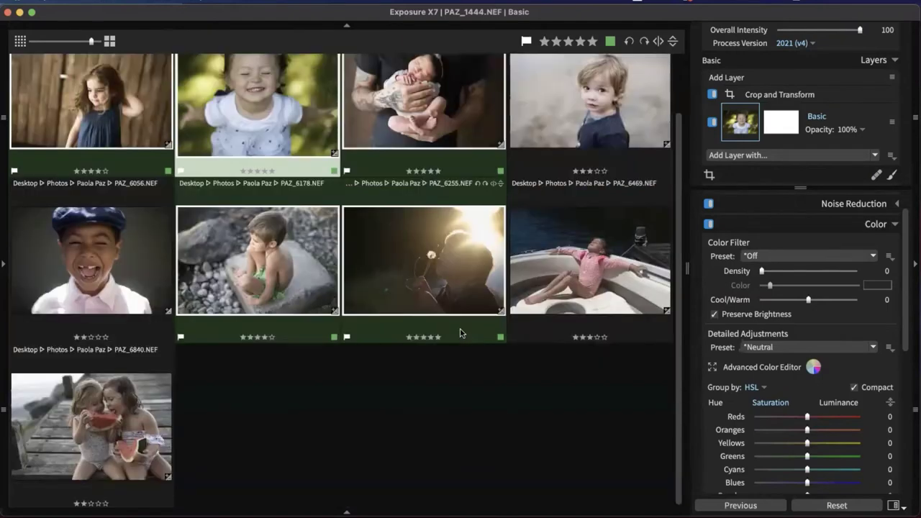
{"action": "double_click", "coordinate": [430, 167]}
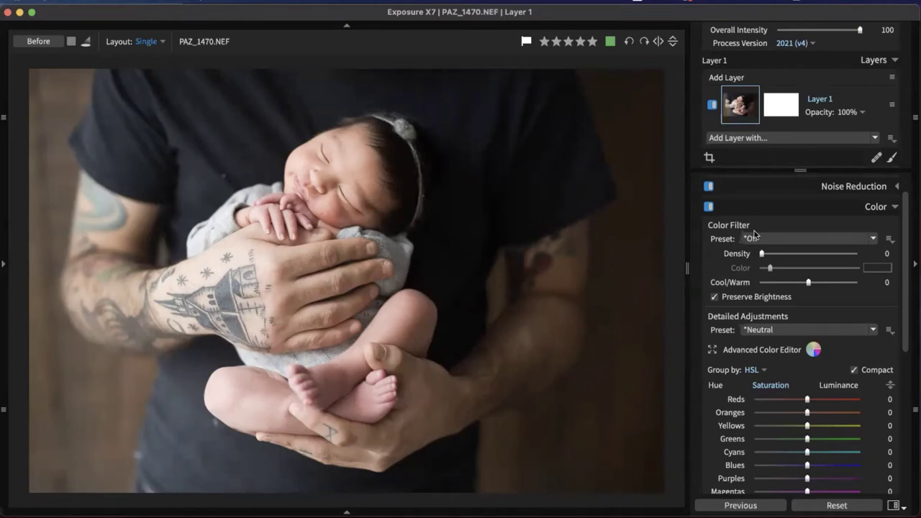
Preview the Color Filter presets, including Yellow and Red, on the newborn photo and leave the filter off with density 0
{"action": "left_click", "coordinate": [800, 238]}
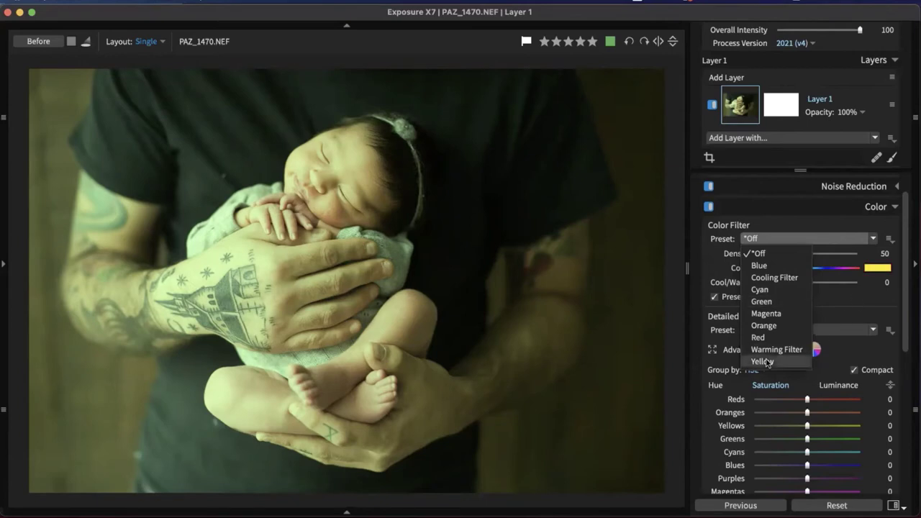
{"action": "left_click", "coordinate": [856, 296]}
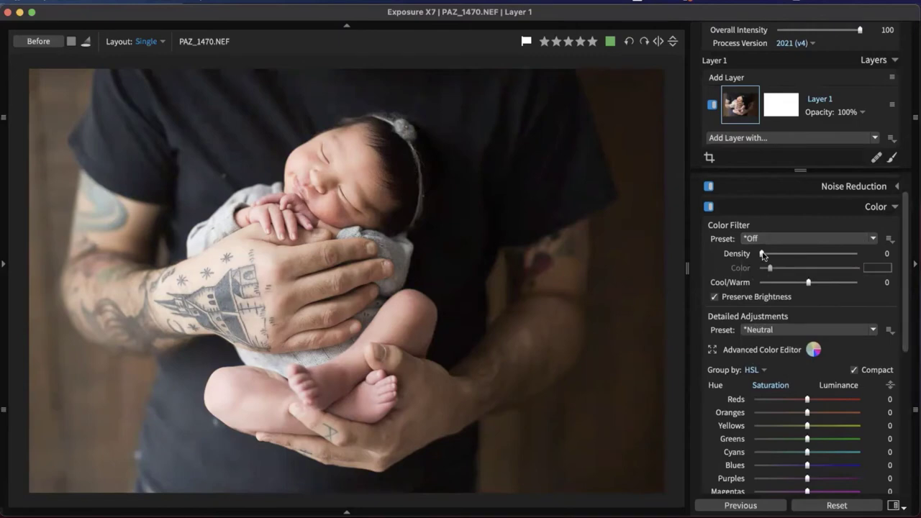
{"action": "left_click", "coordinate": [805, 238]}
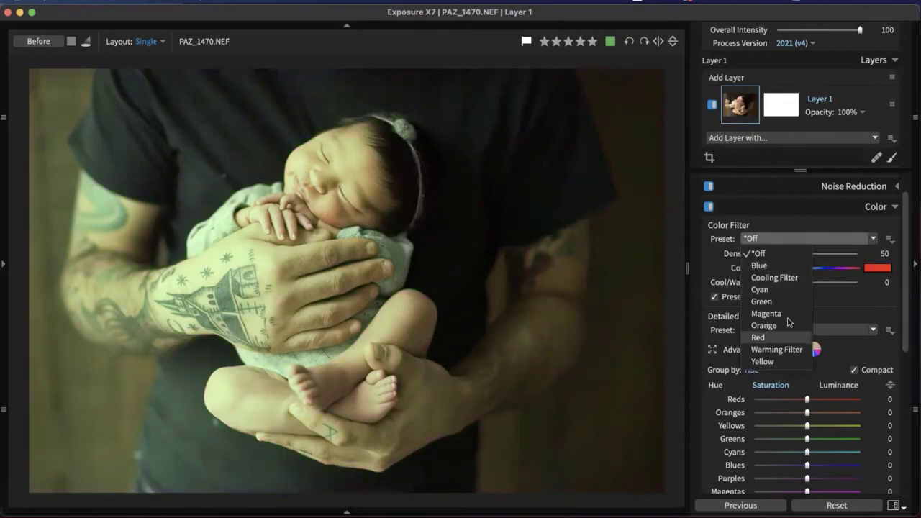
{"action": "left_click", "coordinate": [785, 253]}
{"action": "mouse_move", "coordinate": [763, 256]}
{"action": "left_mouse_down"}
{"action": "mouse_move", "coordinate": [792, 259]}
{"action": "mouse_move", "coordinate": [747, 255]}
{"action": "left_mouse_up"}
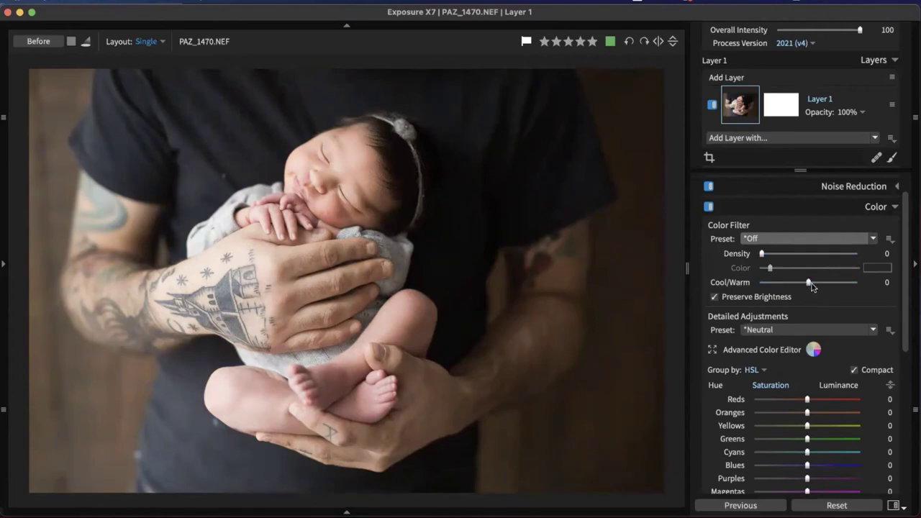
Warm the photo by setting the color filter's Cool/Warm value to 28
{"action": "left_click_drag", "start_coordinate": [811, 284], "coordinate": [818, 282]}
{"action": "left_click_drag", "start_coordinate": [817, 283], "coordinate": [823, 285]}
{"action": "left_click_drag", "start_coordinate": [903, 259], "coordinate": [911, 322]}
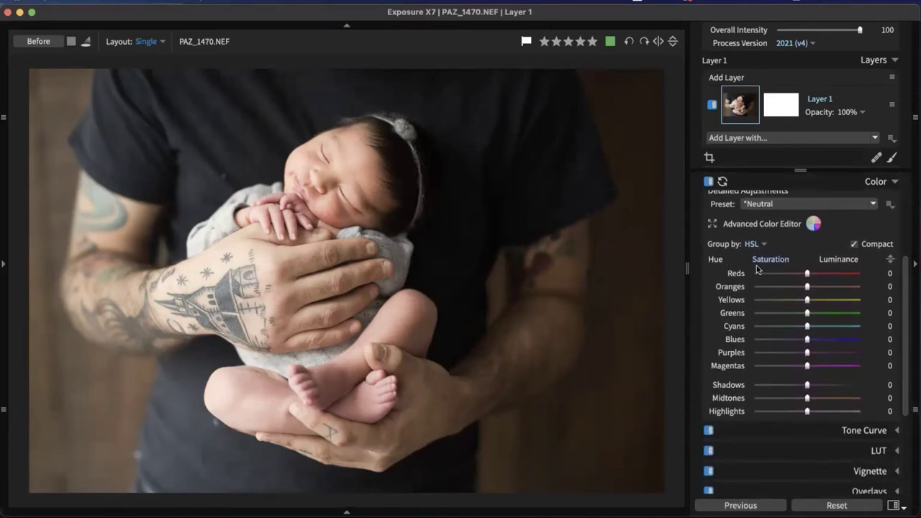
Turn off the compact HSL view, look through the full list of sliders, and restore the compact view
{"action": "left_click", "coordinate": [855, 245]}
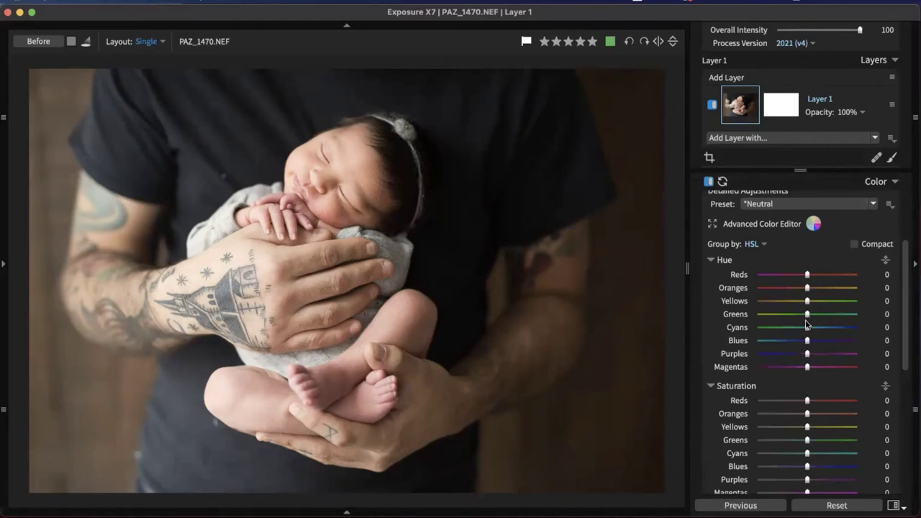
{"action": "scroll", "coordinate": [806, 324], "scroll_direction": "down", "scroll_amount": 5}
{"action": "scroll", "coordinate": [804, 320], "scroll_direction": "up", "scroll_amount": 6}
{"action": "scroll", "coordinate": [804, 320], "scroll_direction": "up", "scroll_amount": 3}
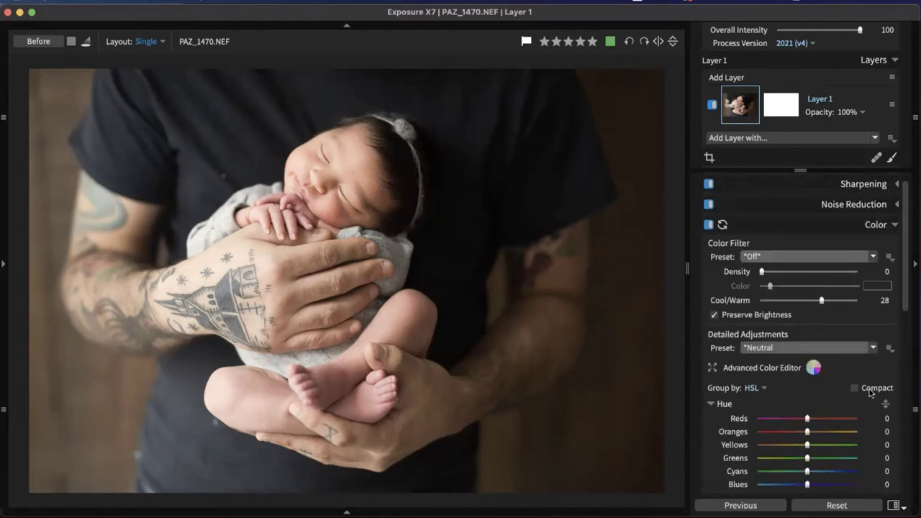
{"action": "left_click", "coordinate": [854, 387]}
{"action": "scroll", "coordinate": [825, 366], "scroll_direction": "down", "scroll_amount": 5}
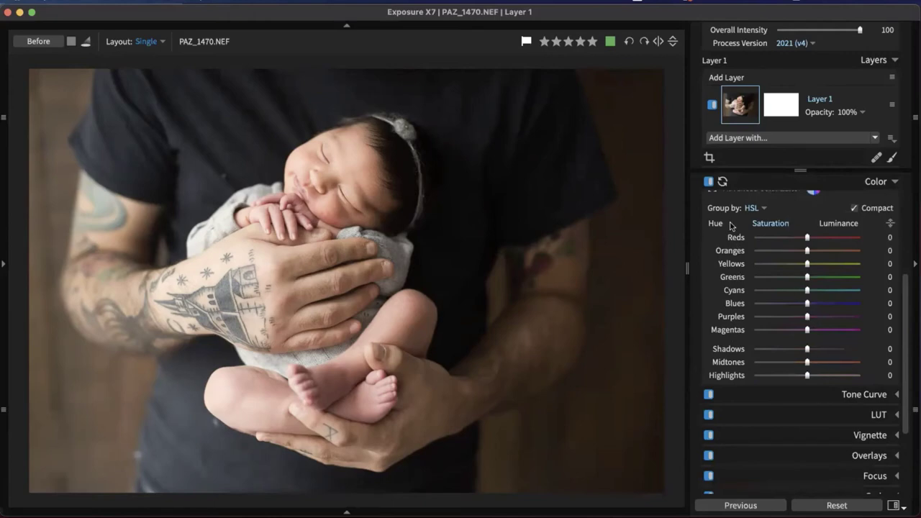
Show the HSL hue sliders and zoom in on the baby's face and hands
{"action": "left_click", "coordinate": [714, 225]}
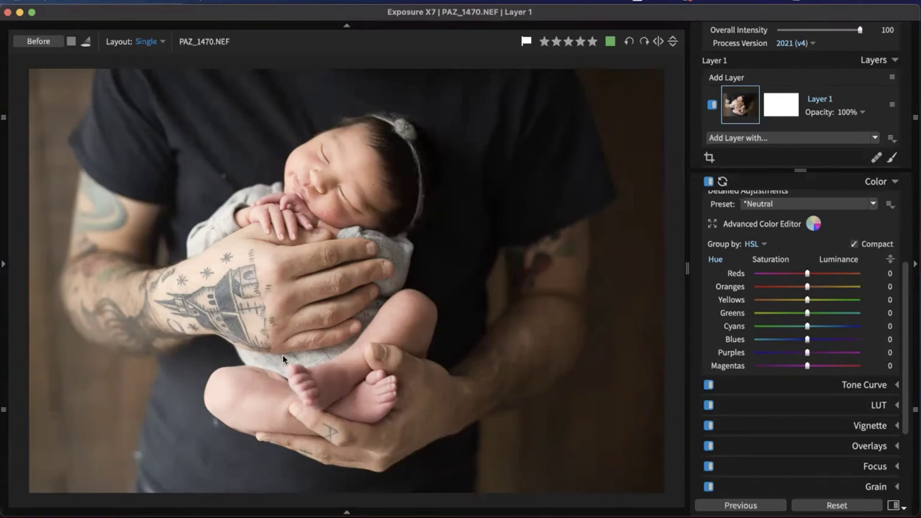
{"action": "scroll", "coordinate": [282, 354], "scroll_direction": "up", "scroll_amount": 3}
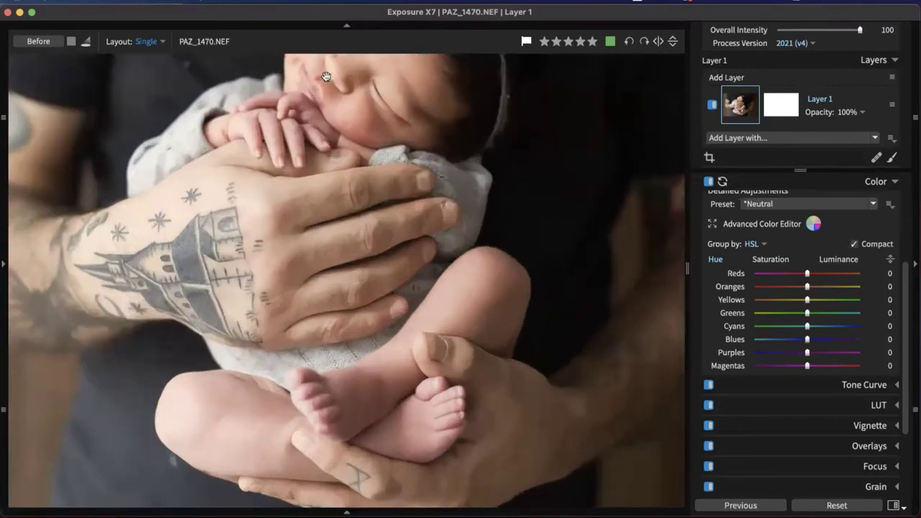
{"action": "scroll", "coordinate": [336, 94], "scroll_direction": "up", "scroll_amount": 3}
{"action": "left_click_drag", "start_coordinate": [355, 111], "coordinate": [359, 154]}
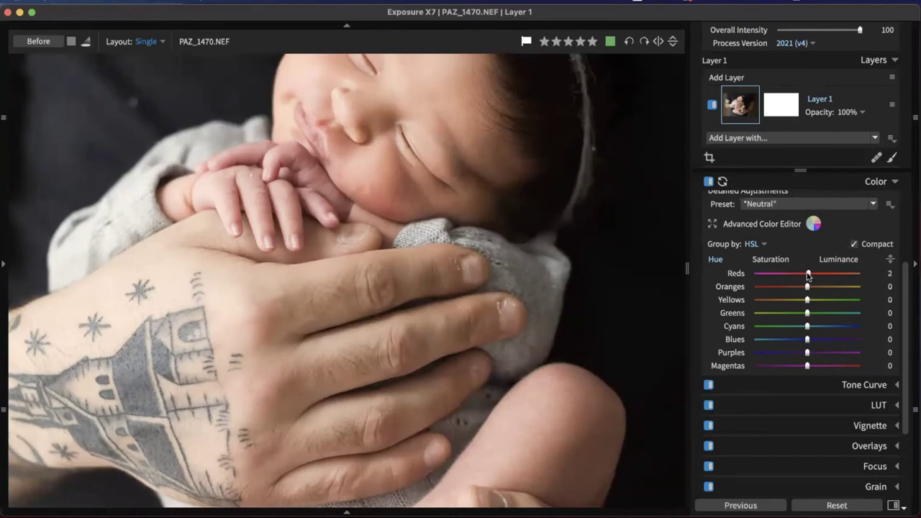
Try shifting the Reds hue to 48 and reset it to 0
{"action": "left_click_drag", "start_coordinate": [808, 275], "coordinate": [831, 278]}
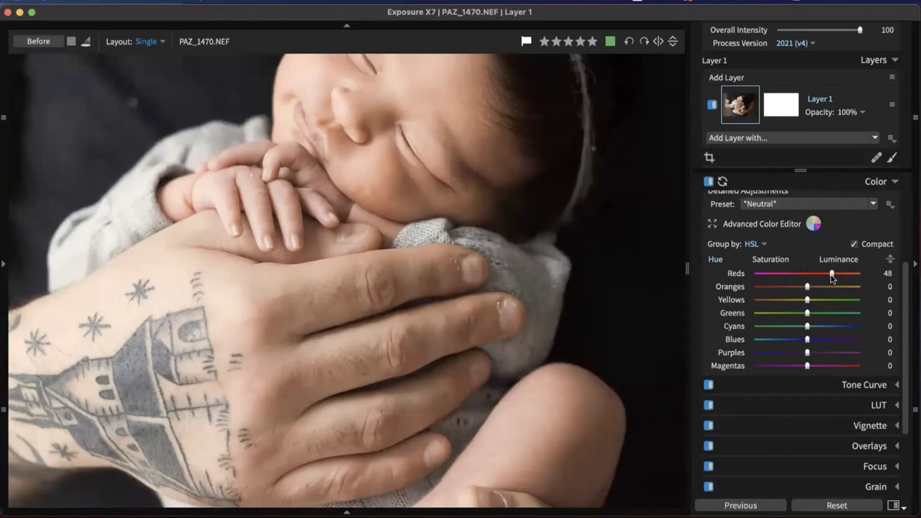
{"action": "double_click", "coordinate": [831, 277]}
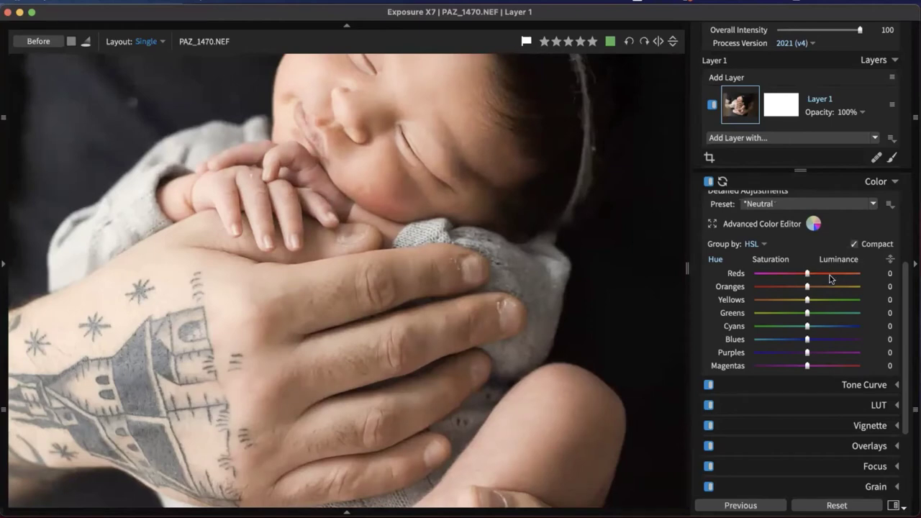
{"action": "left_click", "coordinate": [830, 277]}
{"action": "double_click", "coordinate": [831, 277]}
Shift the Reds hue to 36 with the on-image color picker, sampling the skin of the baby's hand
{"action": "left_click", "coordinate": [890, 261]}
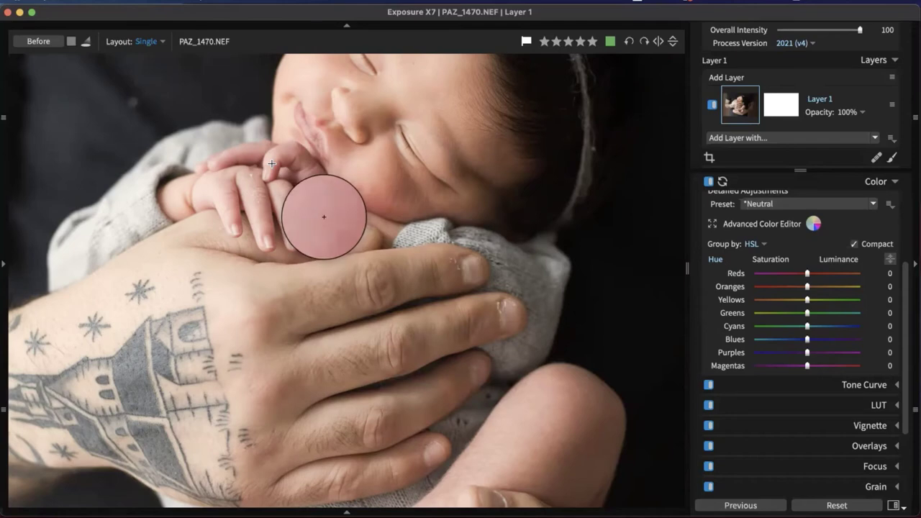
{"action": "left_click_drag", "start_coordinate": [271, 163], "coordinate": [260, 143]}
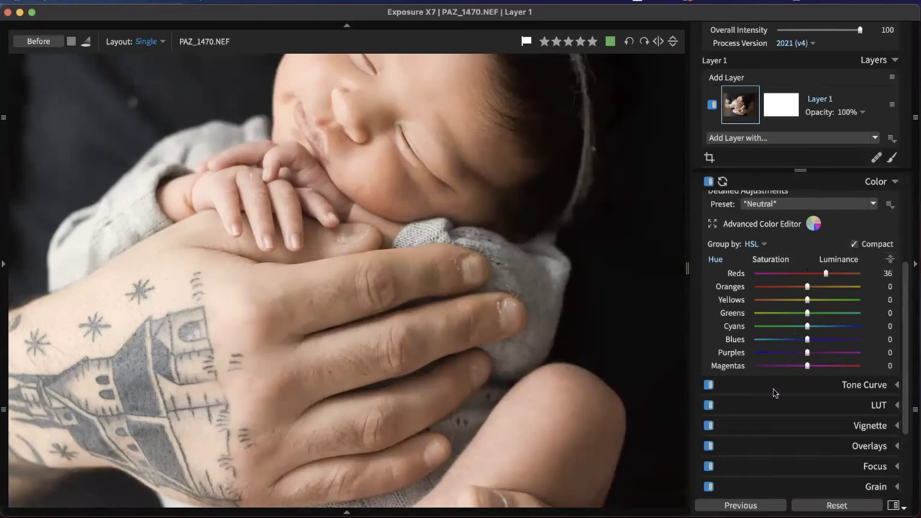
{"action": "left_click", "coordinate": [518, 354]}
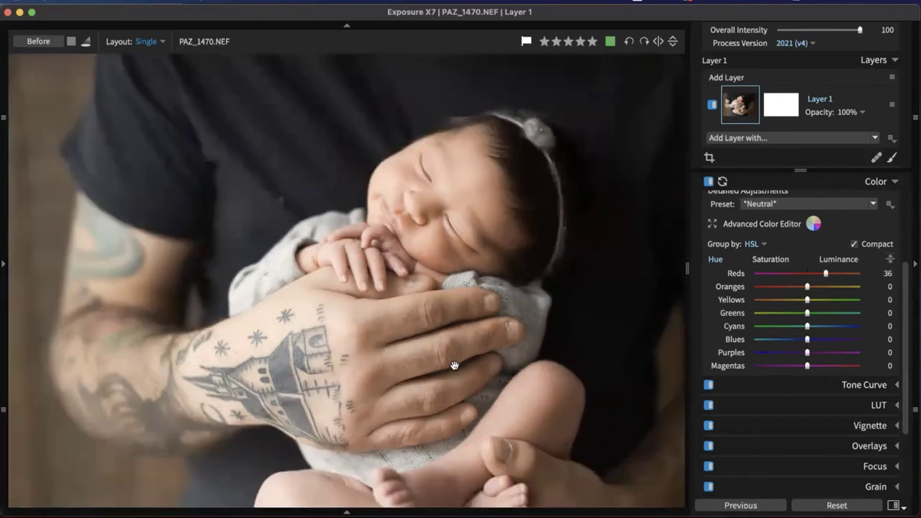
{"action": "left_click_drag", "start_coordinate": [454, 364], "coordinate": [448, 298]}
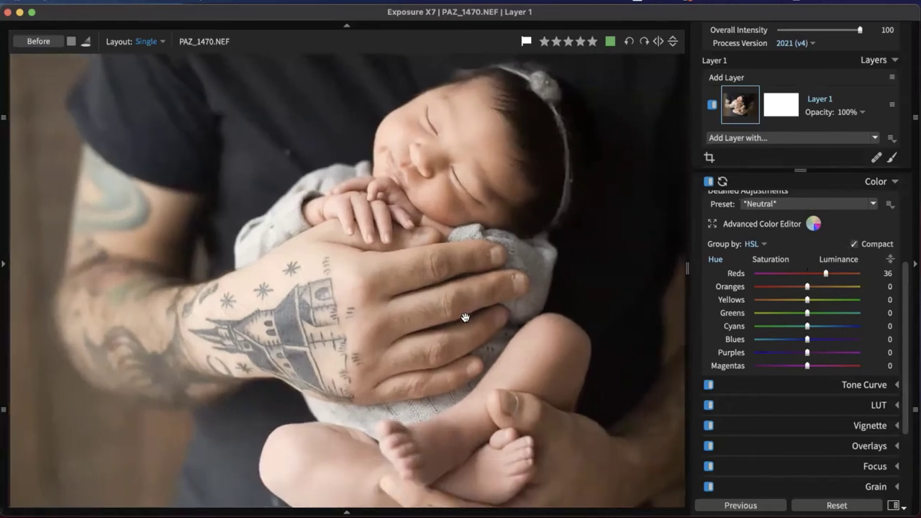
Switch the HSL adjustments from hue to saturation
{"action": "left_click", "coordinate": [768, 260]}
{"action": "left_click", "coordinate": [711, 260]}
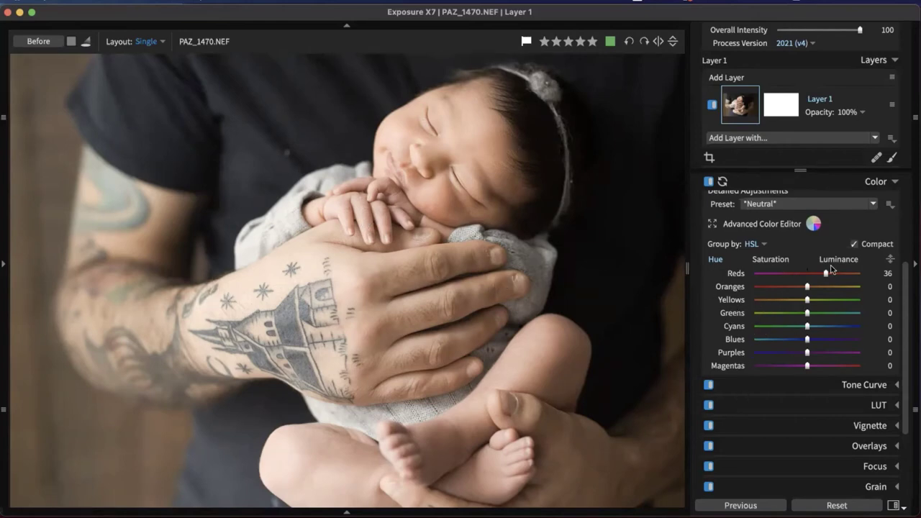
{"action": "left_click", "coordinate": [784, 261]}
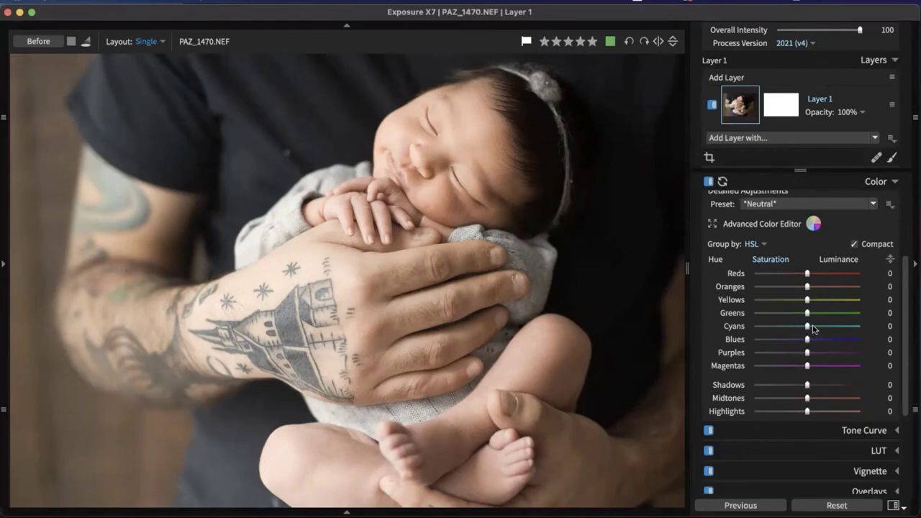
Try raising the Cyans saturation and reset it to 0
{"action": "left_click_drag", "start_coordinate": [814, 328], "coordinate": [845, 328]}
{"action": "left_click", "coordinate": [848, 327]}
{"action": "double_click", "coordinate": [851, 329]}
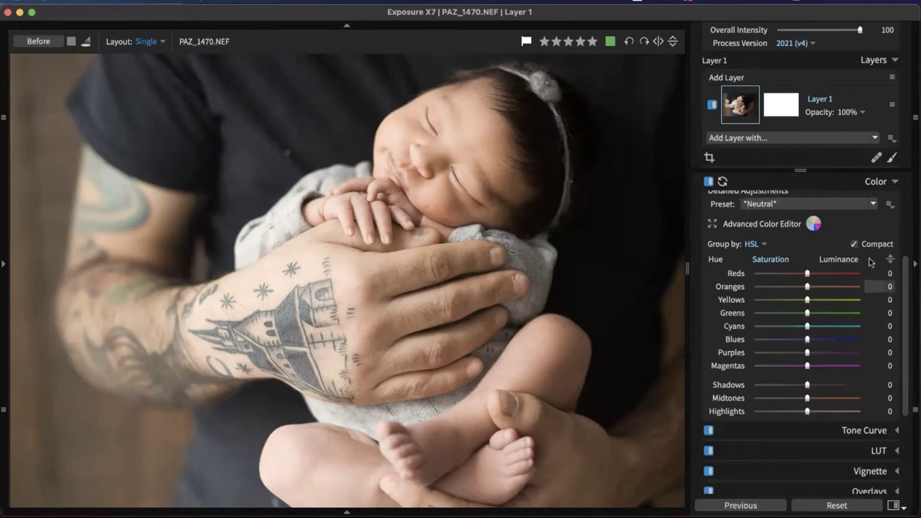
Boost the upper-arm tattoo's saturation with the on-image color picker, setting Greens to 89 and Cyans to 48
{"action": "left_click", "coordinate": [890, 260]}
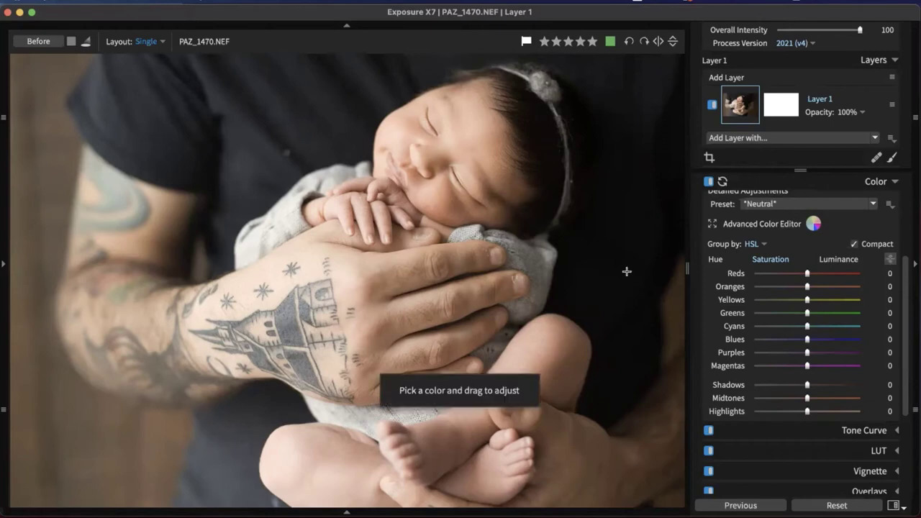
{"action": "left_click_drag", "start_coordinate": [115, 201], "coordinate": [120, 119]}
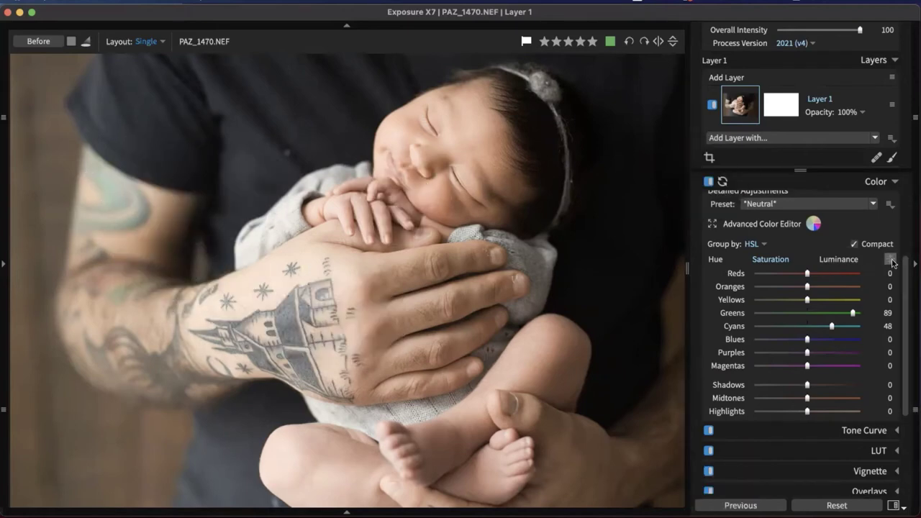
{"action": "scroll", "coordinate": [456, 325], "scroll_direction": "down", "scroll_amount": 5}
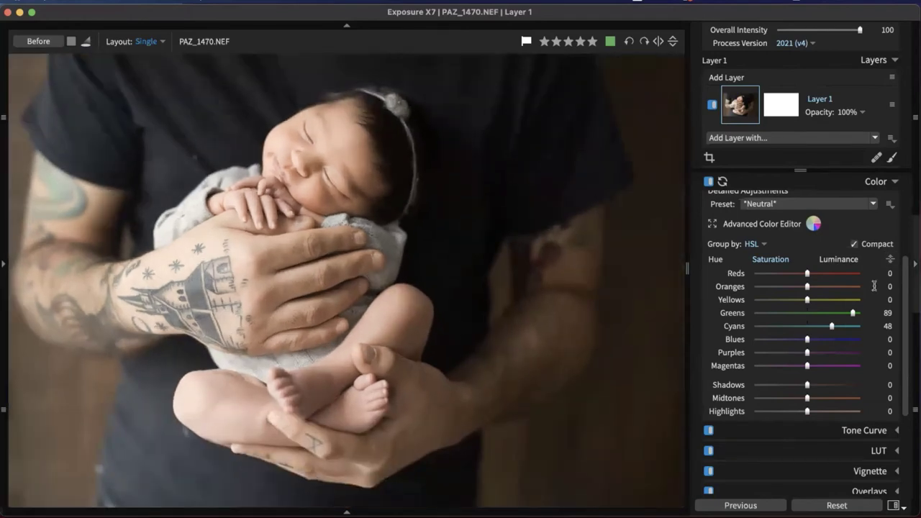
Darken the upper-arm tattoo's luminance with the on-image color picker, setting Greens to -32 and Cyans to -65
{"action": "left_click", "coordinate": [833, 260]}
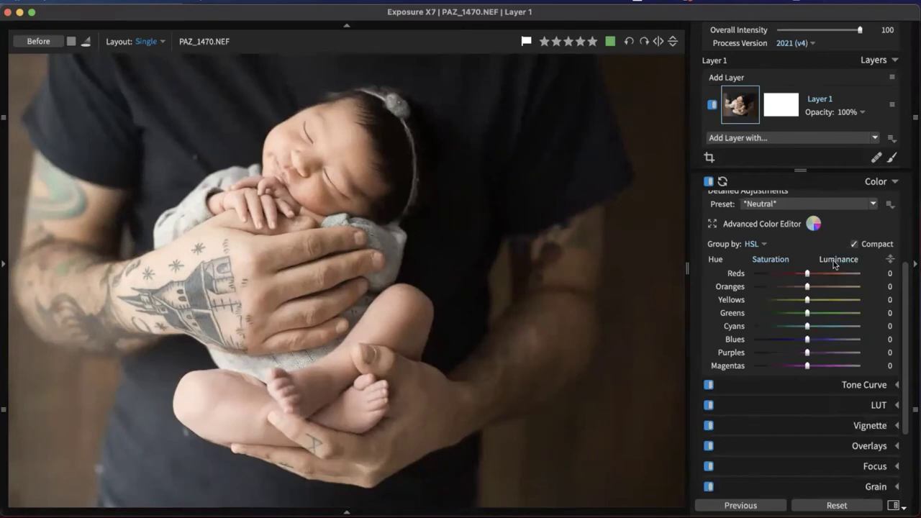
{"action": "left_click", "coordinate": [889, 259]}
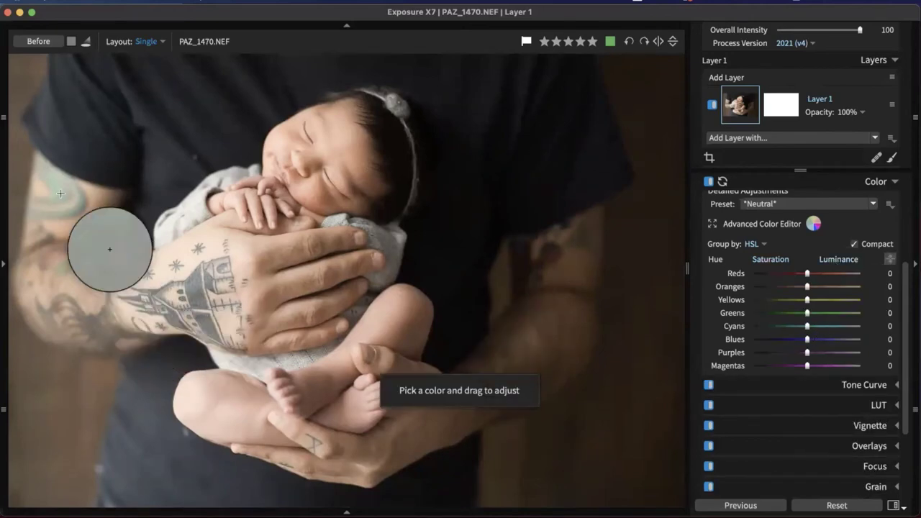
{"action": "left_click_drag", "start_coordinate": [60, 193], "coordinate": [53, 251]}
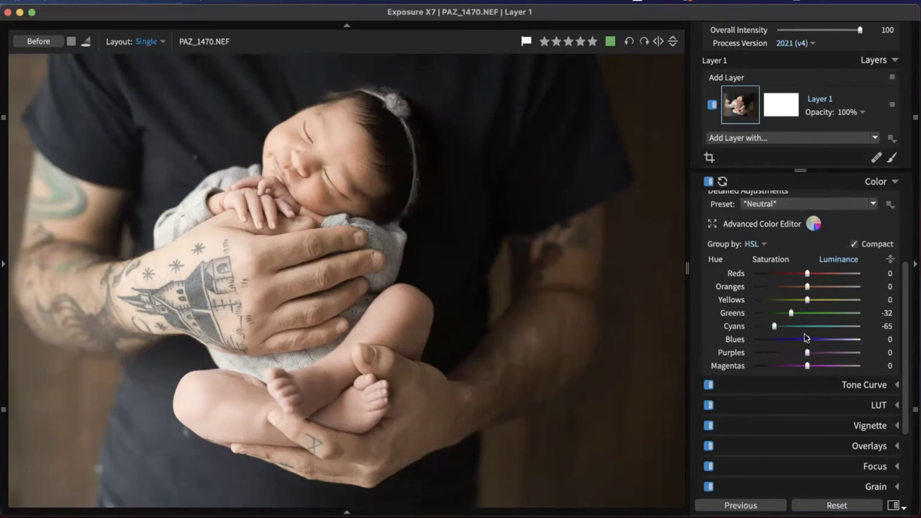
{"action": "left_click", "coordinate": [839, 317]}
{"action": "left_click", "coordinate": [839, 317]}
Collapse the color settings and apply the Milky Blacks tone curve preset
{"action": "left_click", "coordinate": [875, 181]}
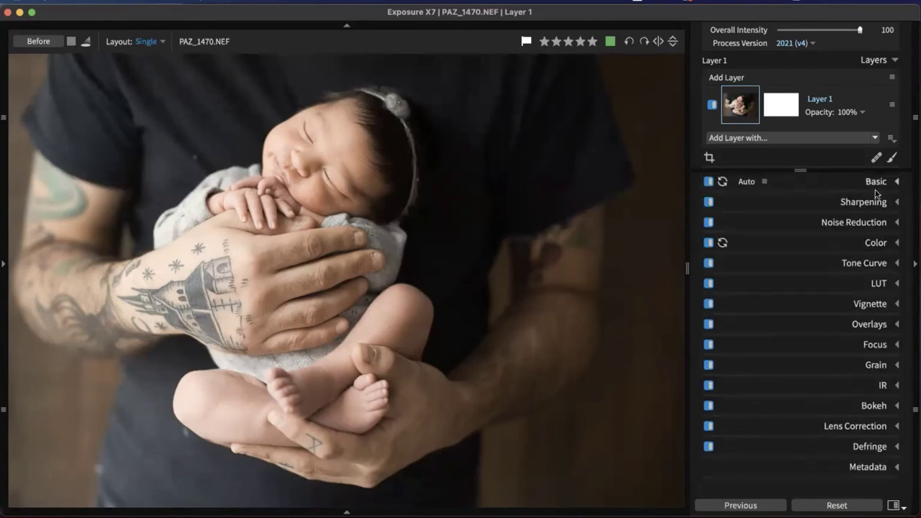
{"action": "left_click", "coordinate": [877, 263]}
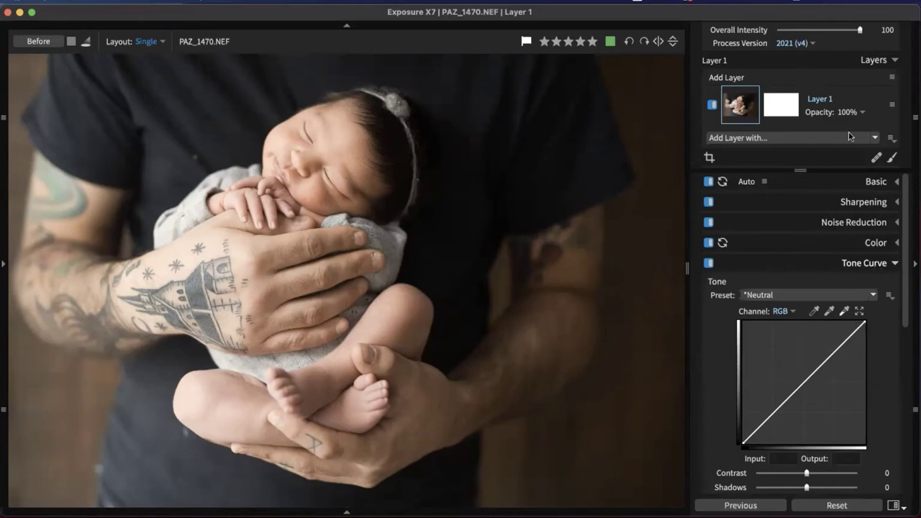
{"action": "left_click_drag", "start_coordinate": [906, 214], "coordinate": [908, 260]}
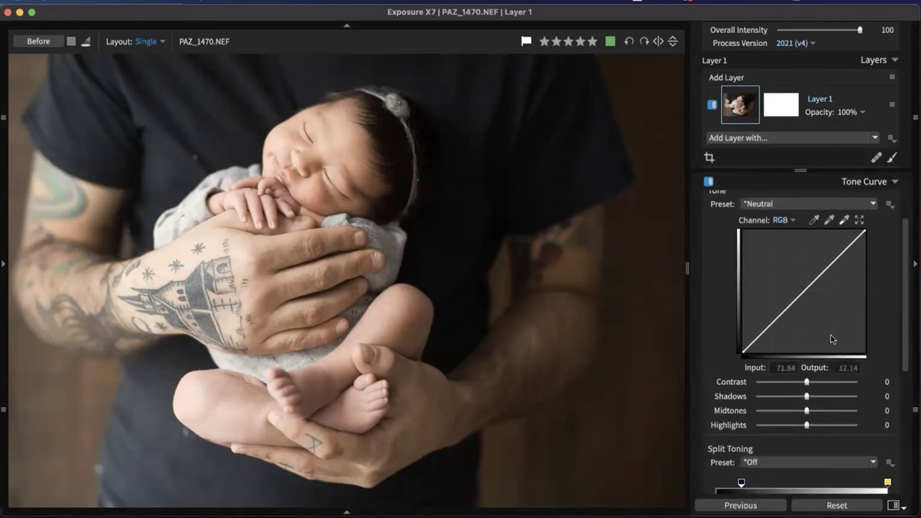
{"action": "left_click", "coordinate": [824, 205]}
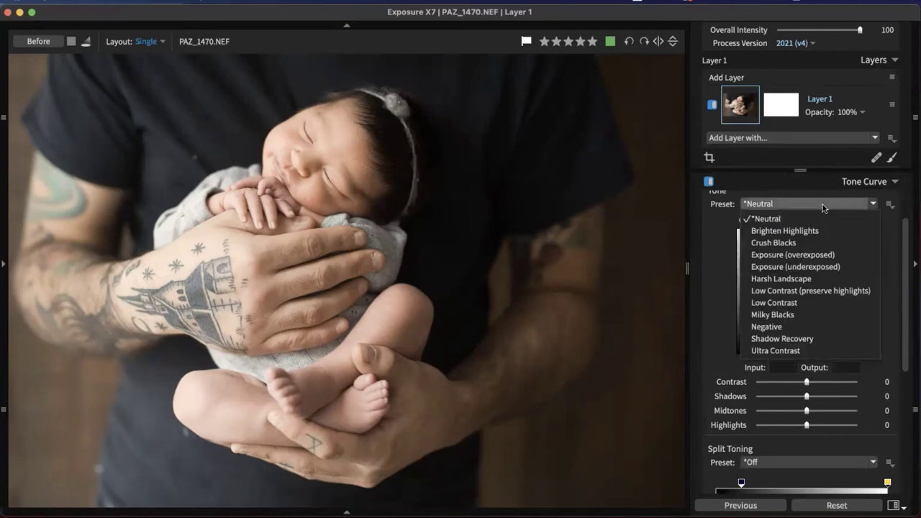
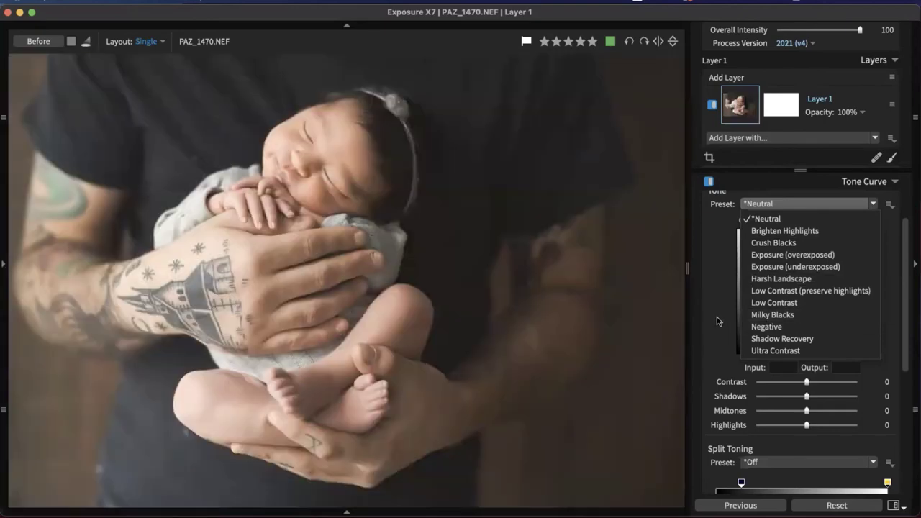
{"action": "left_click", "coordinate": [756, 314]}
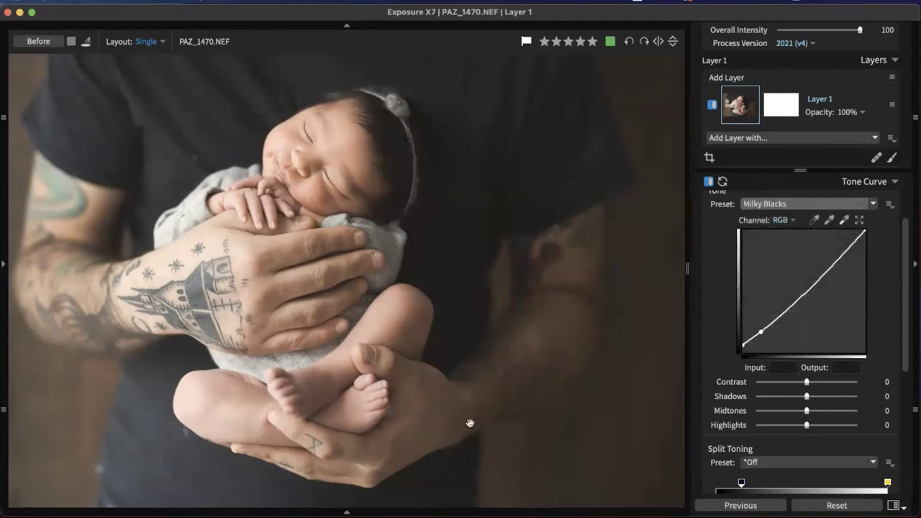
Compare the photo with and without the tone curve, leaving the curve enabled
{"action": "left_click", "coordinate": [708, 183]}
{"action": "left_click", "coordinate": [708, 183]}
{"action": "left_click", "coordinate": [710, 182]}
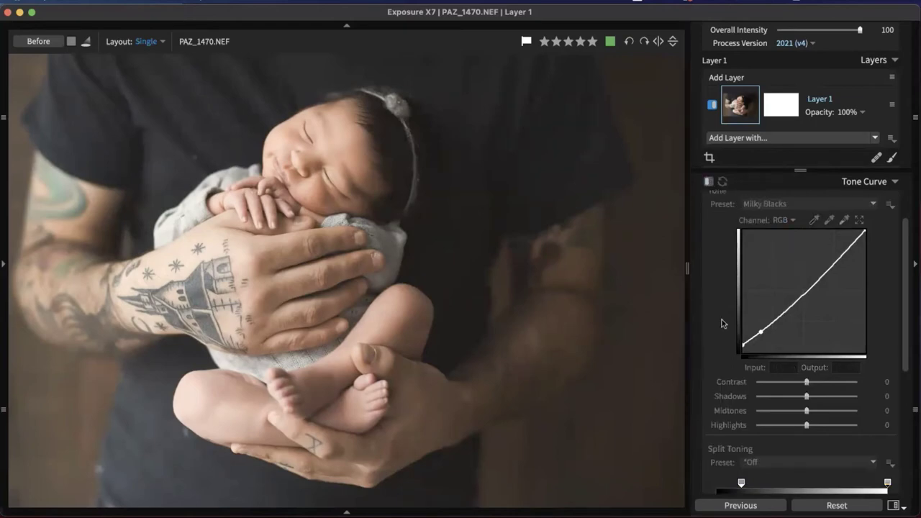
{"action": "left_click", "coordinate": [708, 182]}
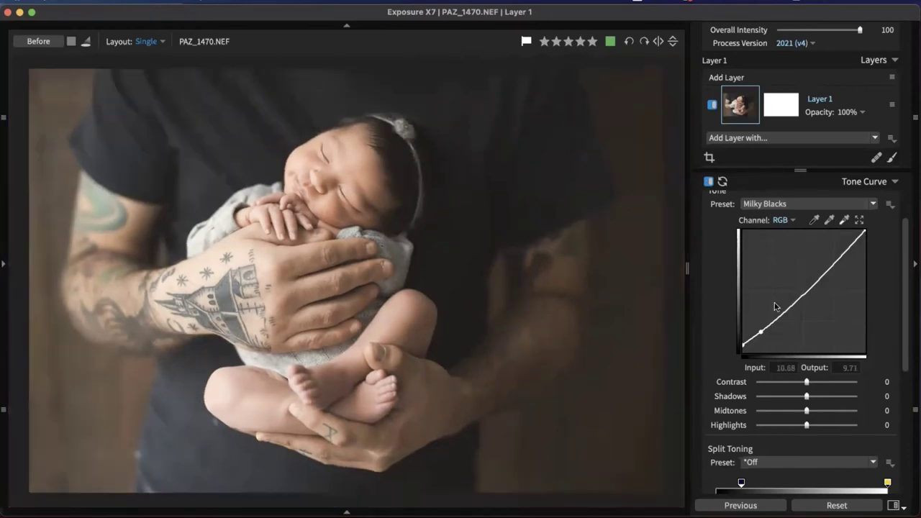
Lower the RGB tone curve's white point to an output of 94.29
{"action": "left_click_drag", "start_coordinate": [864, 232], "coordinate": [889, 236]}
{"action": "right_click", "coordinate": [866, 245]}
{"action": "key", "text": "Escape"}
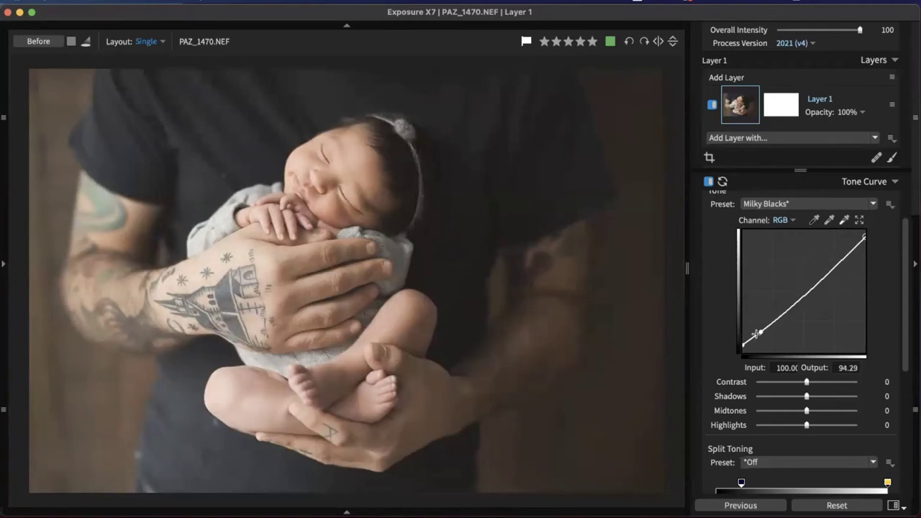
Try raising the tone curve's shadow point to an output of about 33 and undo the change
{"action": "left_click_drag", "start_coordinate": [761, 329], "coordinate": [759, 310]}
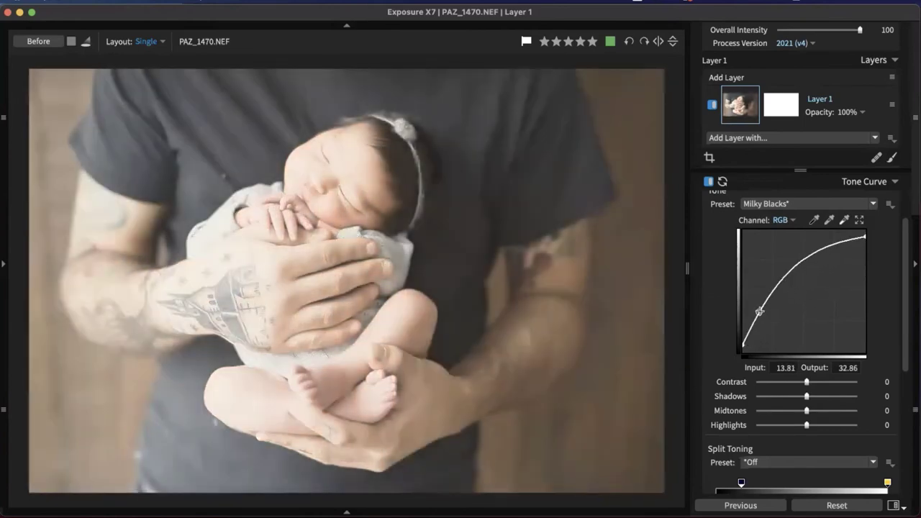
{"action": "key", "text": "super+z"}
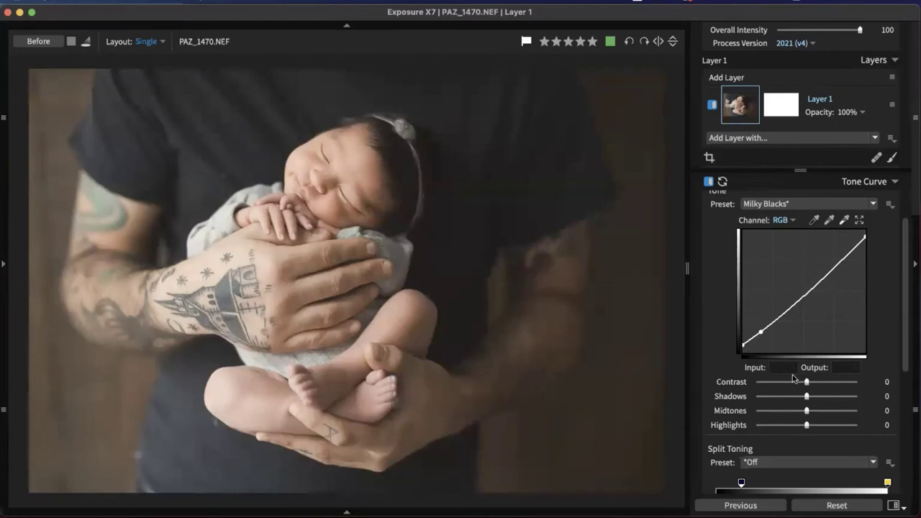
Set the tone curve's Shadows to -27 and lower its black point to an output of 0
{"action": "mouse_move", "coordinate": [806, 396]}
{"action": "left_mouse_down"}
{"action": "mouse_move", "coordinate": [842, 396]}
{"action": "mouse_move", "coordinate": [793, 400]}
{"action": "left_mouse_up"}
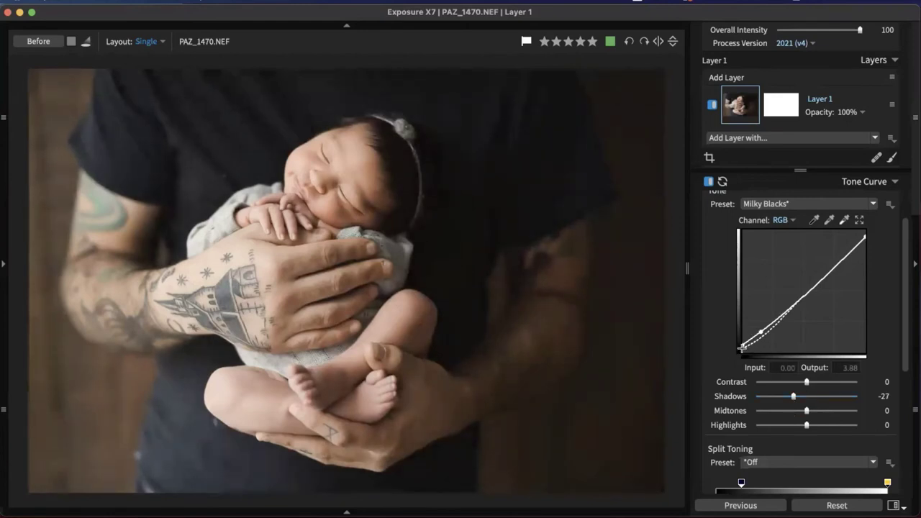
{"action": "left_click_drag", "start_coordinate": [742, 344], "coordinate": [709, 359]}
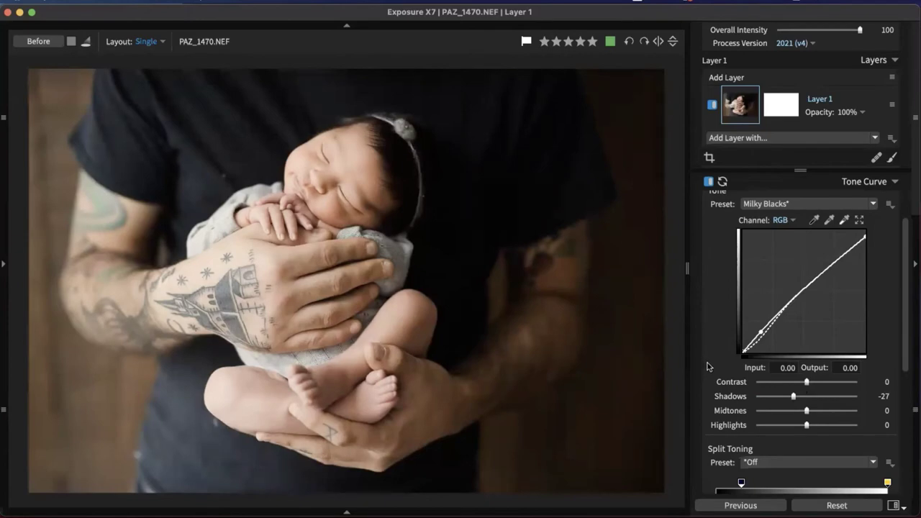
Undo the last tone curve change and apply the Creamy Highlights/Cyan Shadows split toning preset for color
{"action": "key", "text": "super+z"}
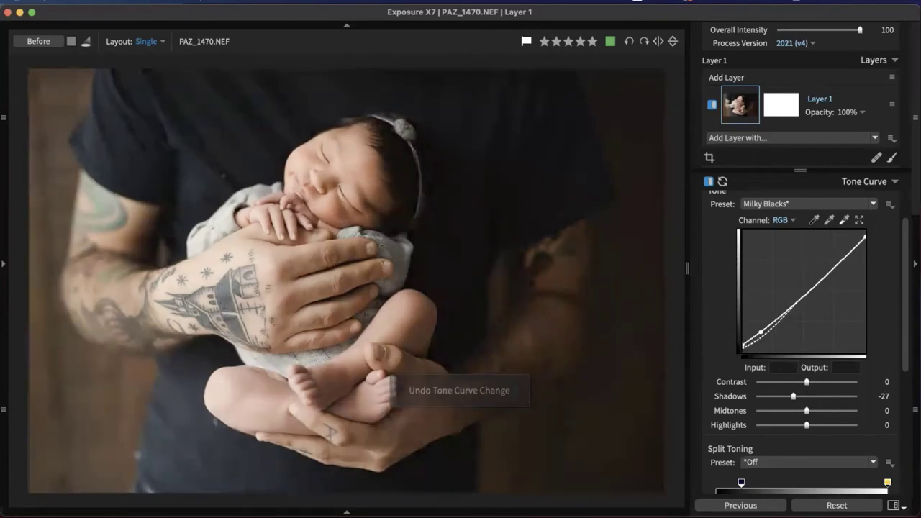
{"action": "scroll", "coordinate": [843, 423], "scroll_direction": "down", "scroll_amount": 3}
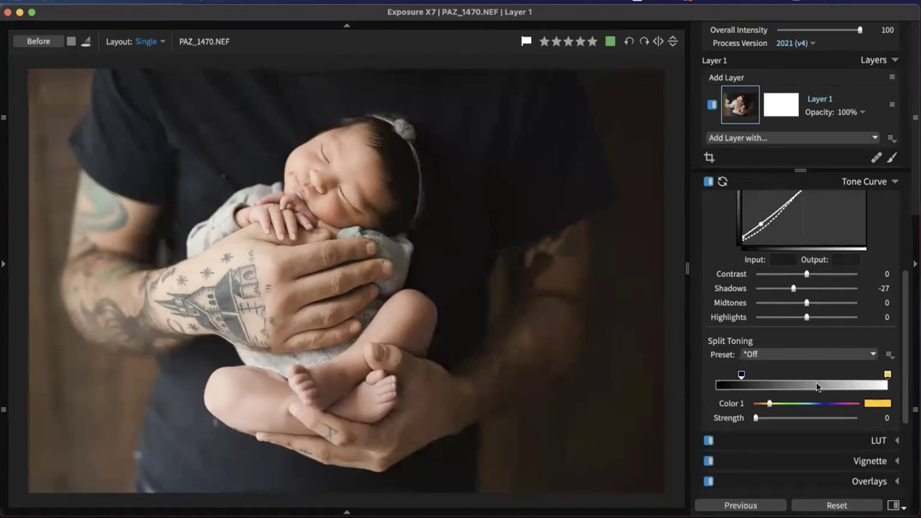
{"action": "left_click", "coordinate": [834, 354]}
{"action": "mouse_move", "coordinate": [821, 386]}
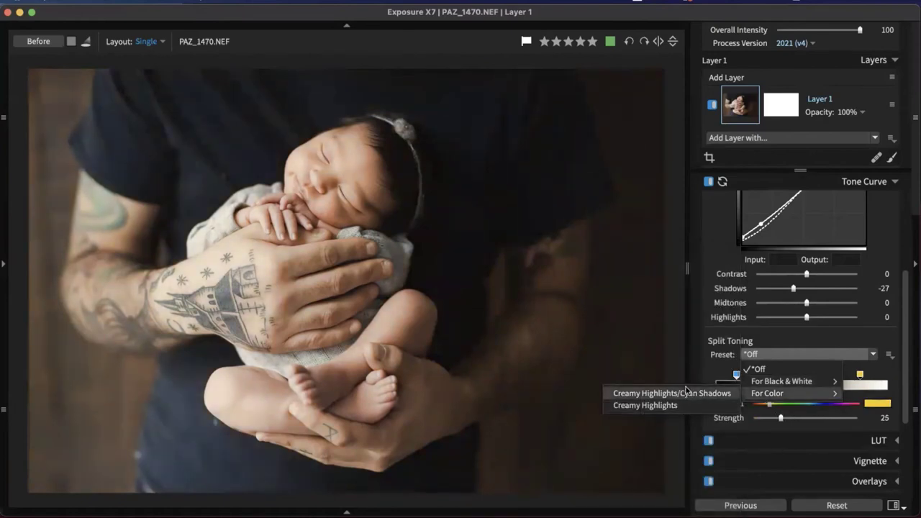
{"action": "mouse_move", "coordinate": [777, 381]}
{"action": "left_click", "coordinate": [695, 392]}
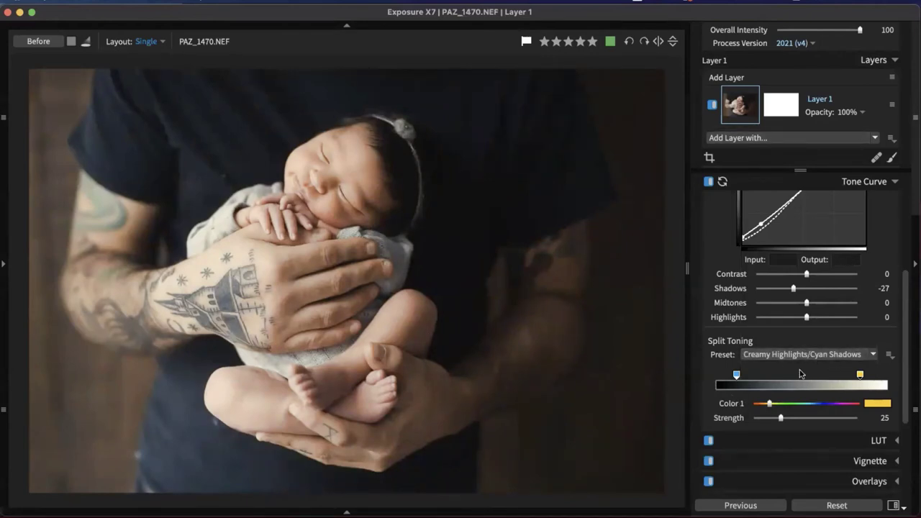
Shift the split toning's shadow color to a deeper blue at strength 10 and set the yellow highlight strength to 15
{"action": "left_click", "coordinate": [737, 376]}
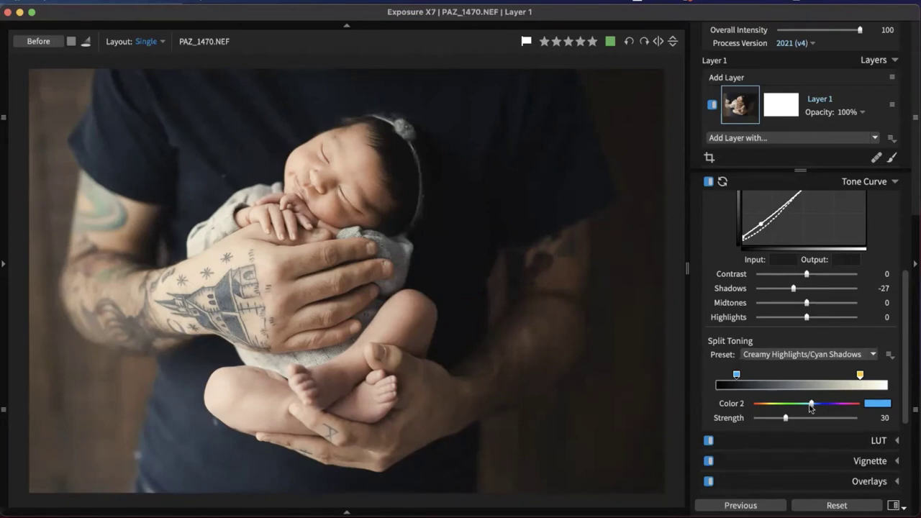
{"action": "left_click_drag", "start_coordinate": [812, 405], "coordinate": [764, 423]}
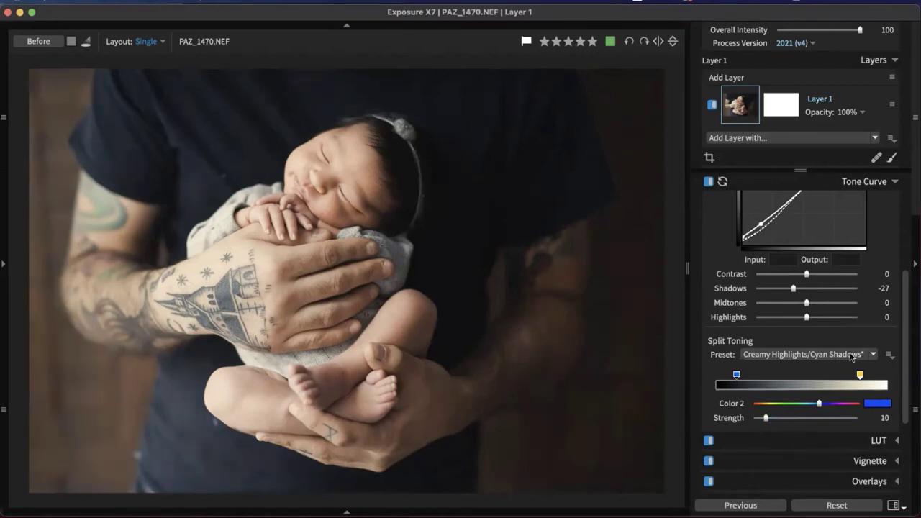
{"action": "left_click", "coordinate": [859, 374]}
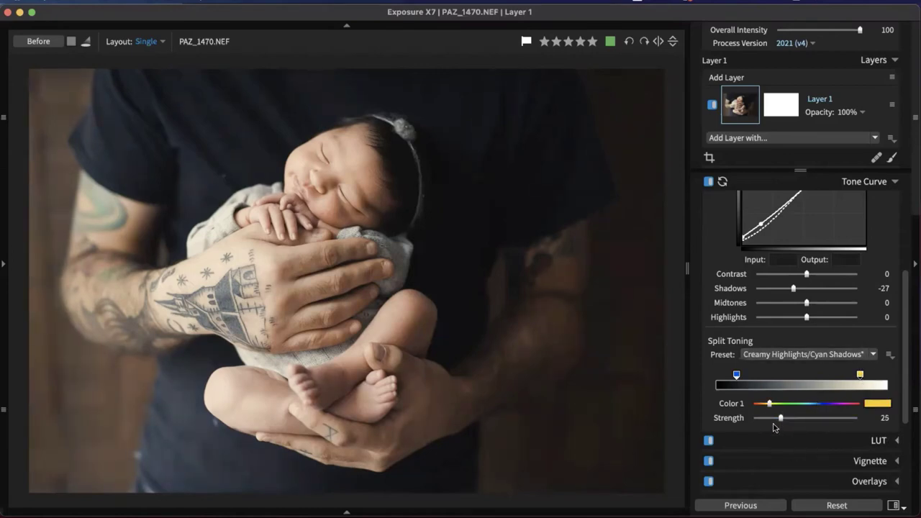
{"action": "mouse_move", "coordinate": [770, 419]}
{"action": "left_mouse_down"}
{"action": "mouse_move", "coordinate": [782, 421]}
{"action": "mouse_move", "coordinate": [770, 421]}
{"action": "left_mouse_up"}
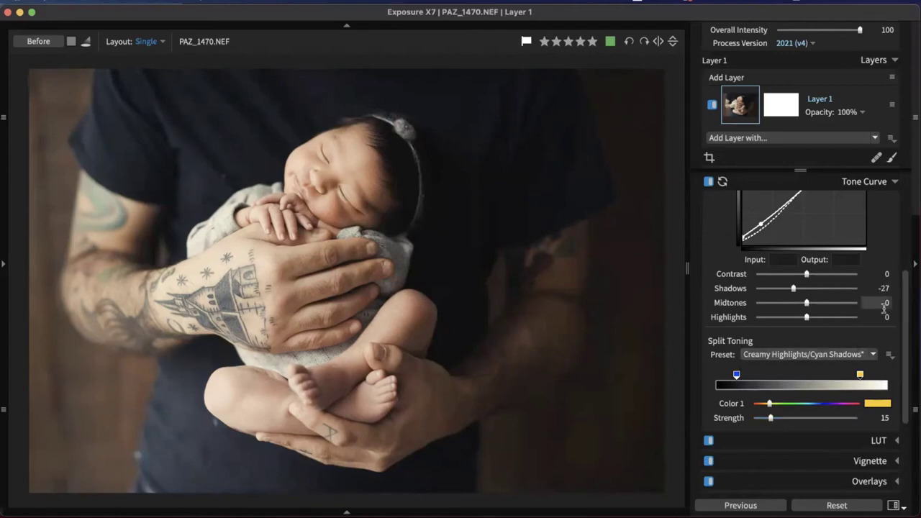
Collapse the tone curve settings and open the photo PAZ_6840.NEF from the image grid
{"action": "left_click", "coordinate": [879, 186]}
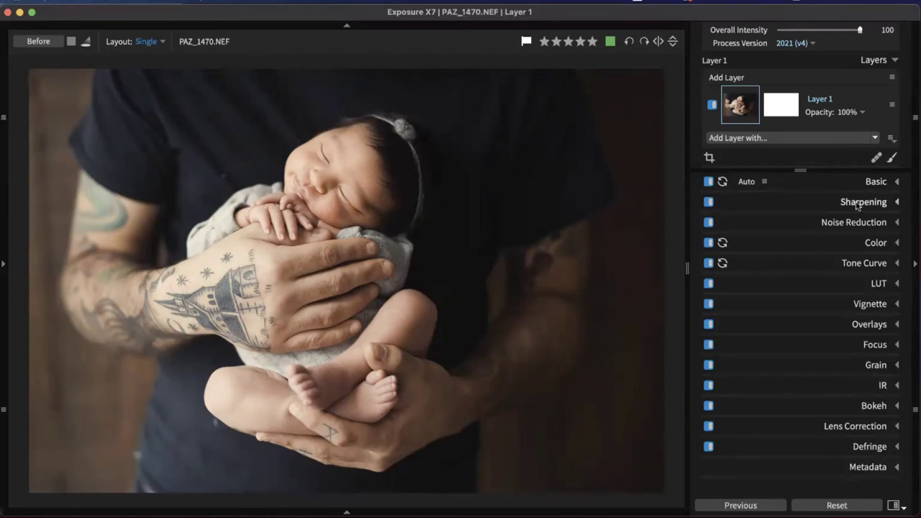
{"action": "key", "text": "g"}
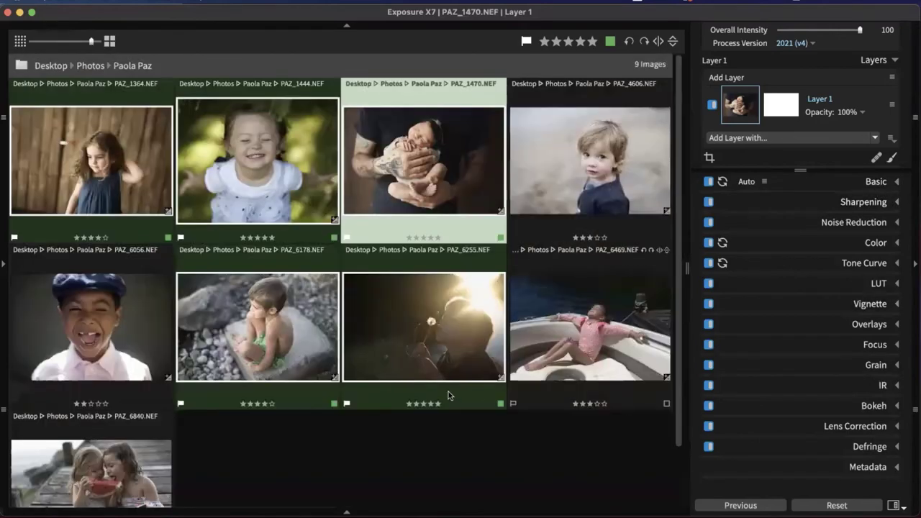
{"action": "double_click", "coordinate": [107, 489]}
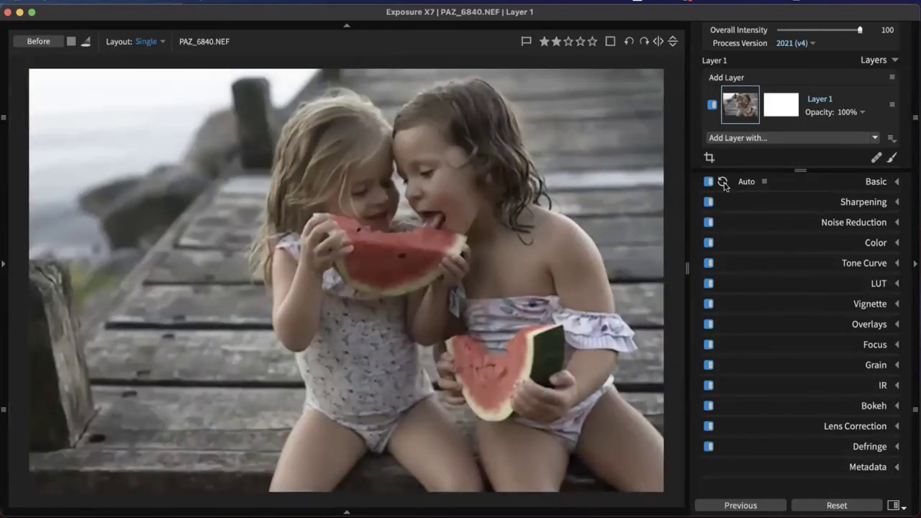
Crop the photo to a 5 x 7 aspect ratio at about 4124 x 2946 pixels, framed tightly around the two girls
{"action": "left_click", "coordinate": [709, 157]}
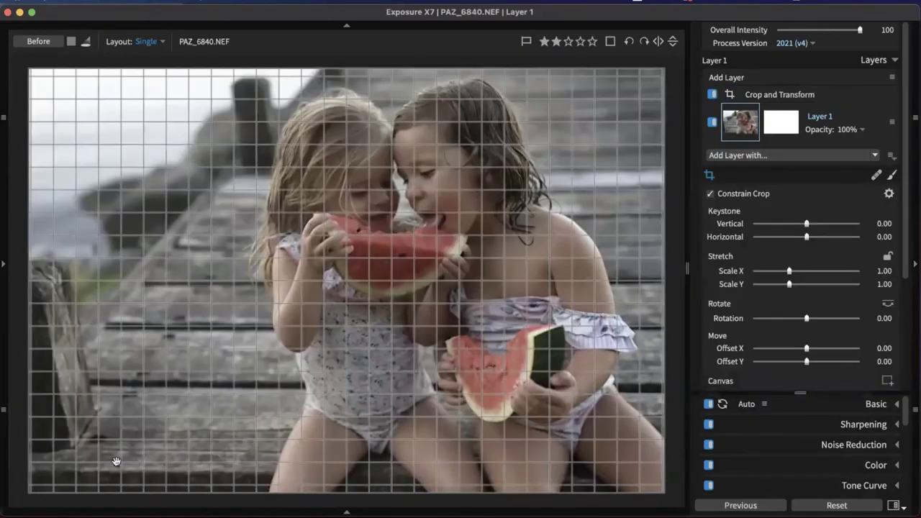
{"action": "scroll", "coordinate": [772, 335], "scroll_direction": "down", "scroll_amount": 3}
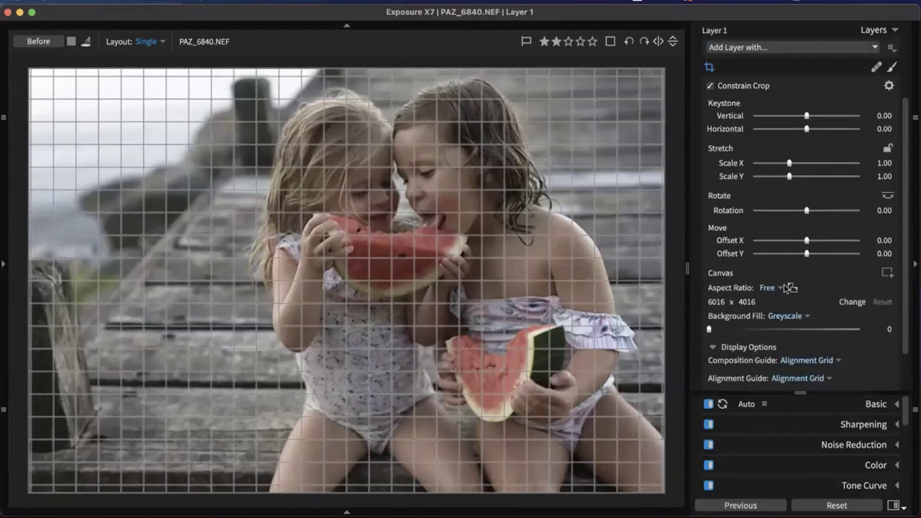
{"action": "left_click", "coordinate": [777, 290]}
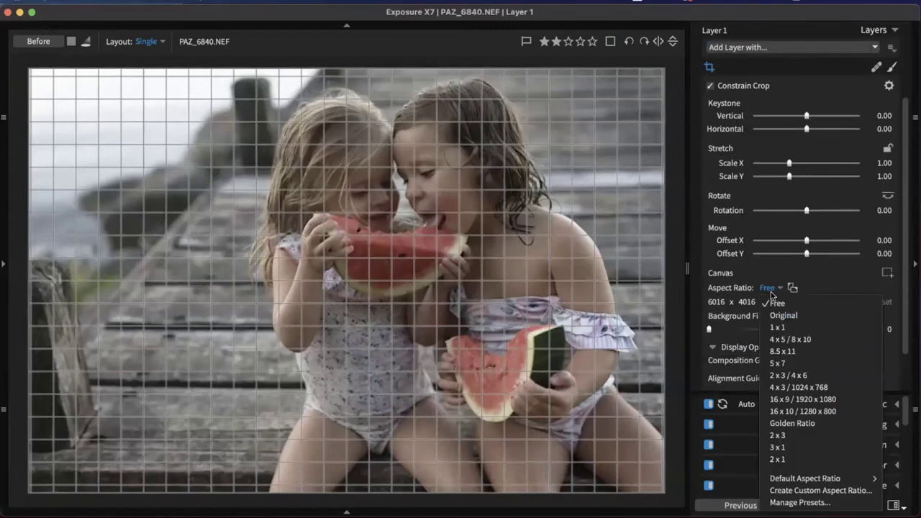
{"action": "left_click", "coordinate": [778, 363]}
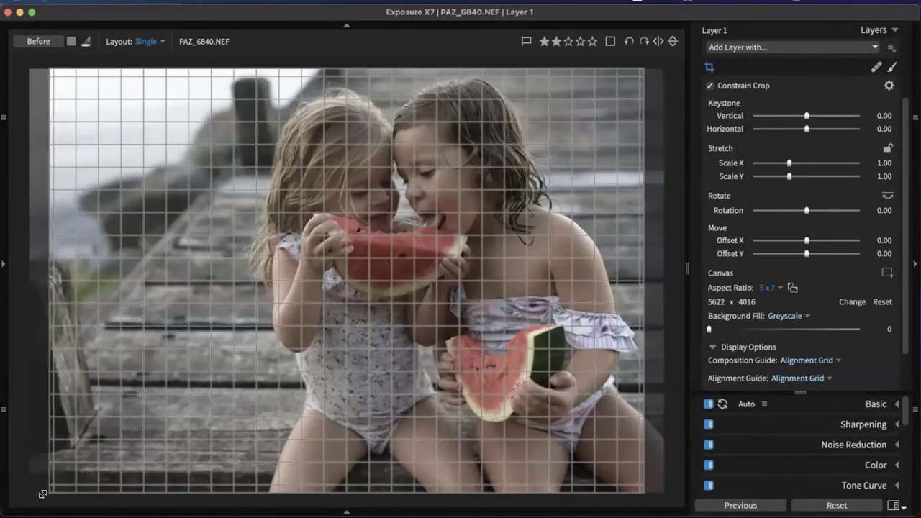
{"action": "left_click_drag", "start_coordinate": [44, 495], "coordinate": [155, 318]}
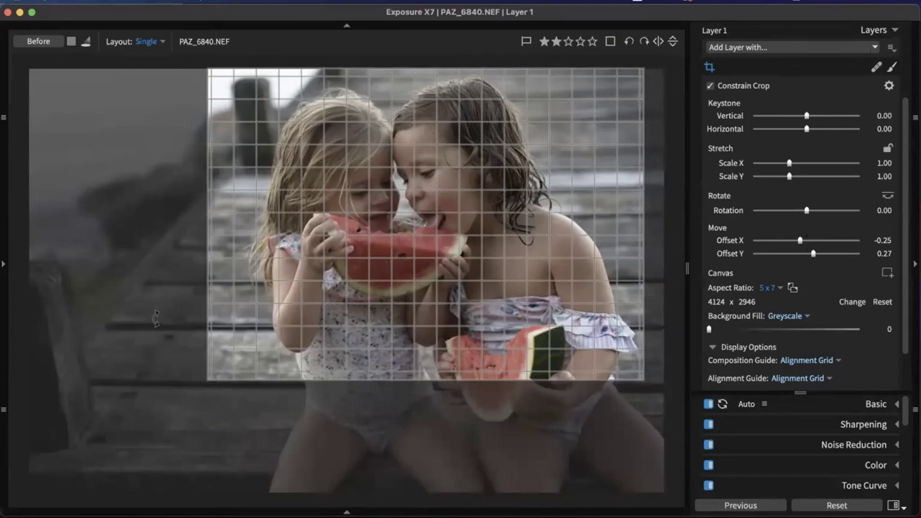
{"action": "key", "text": "Return"}
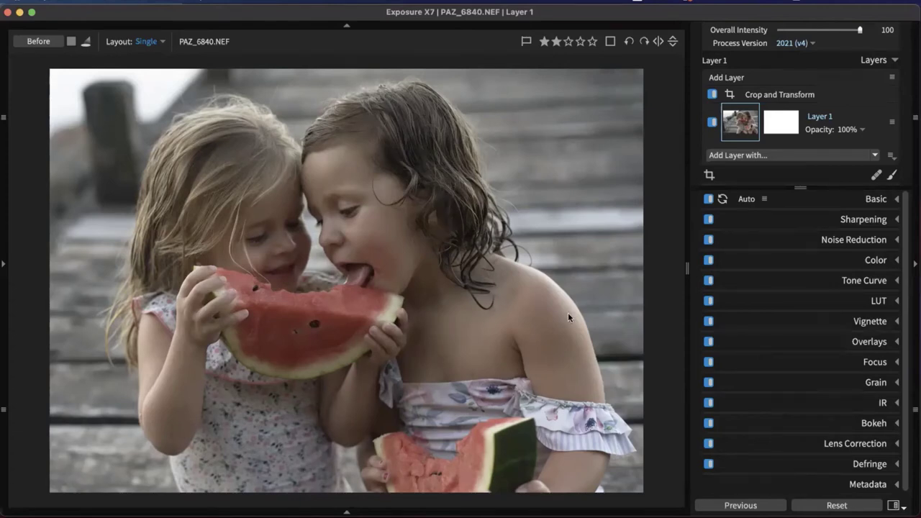
Try the Distortion - Large Lumps vignette preset on Layer 1 and disable the vignette
{"action": "left_click", "coordinate": [856, 327]}
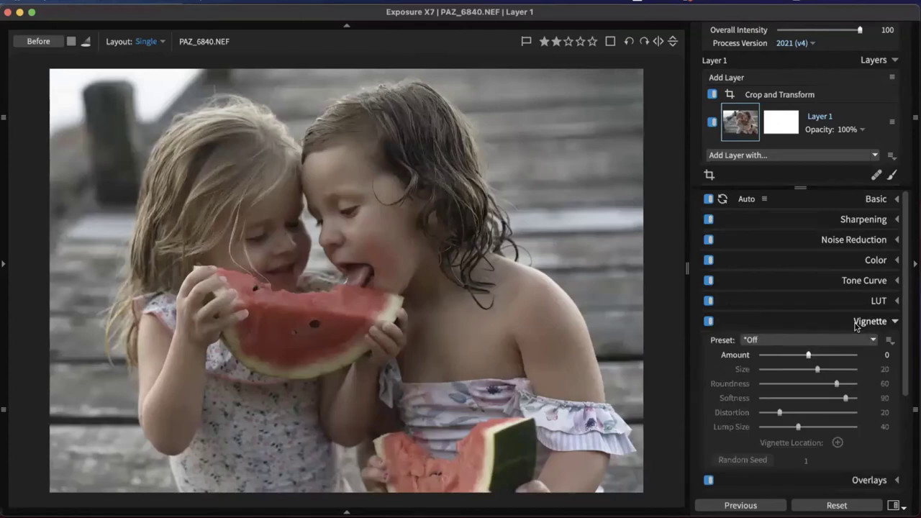
{"action": "left_click", "coordinate": [854, 341]}
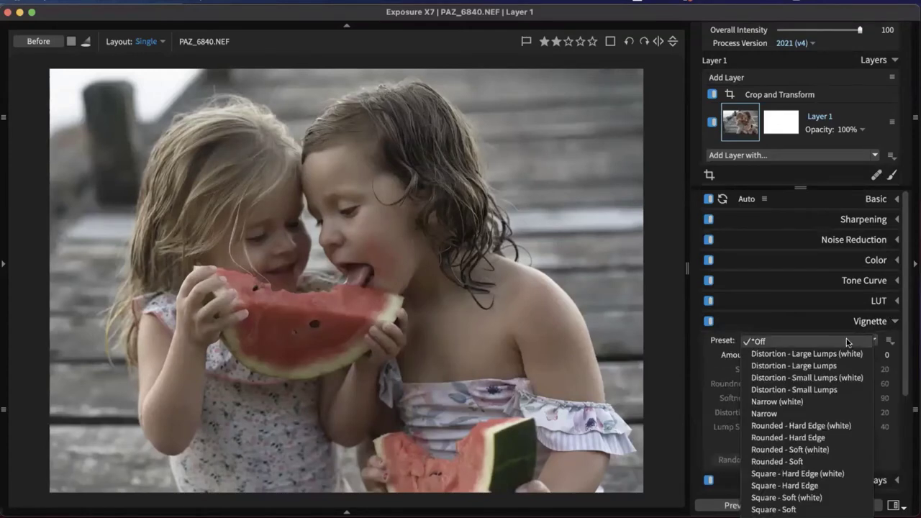
{"action": "left_click", "coordinate": [805, 367]}
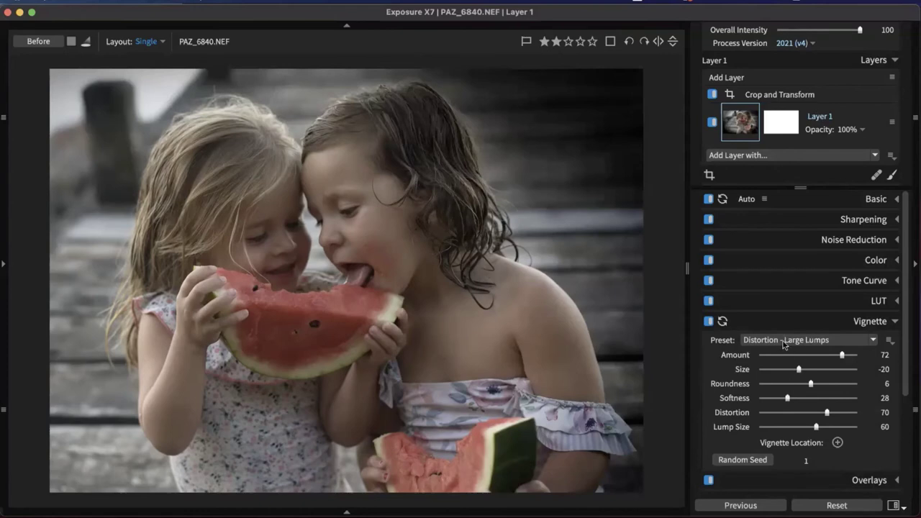
{"action": "left_click", "coordinate": [709, 321]}
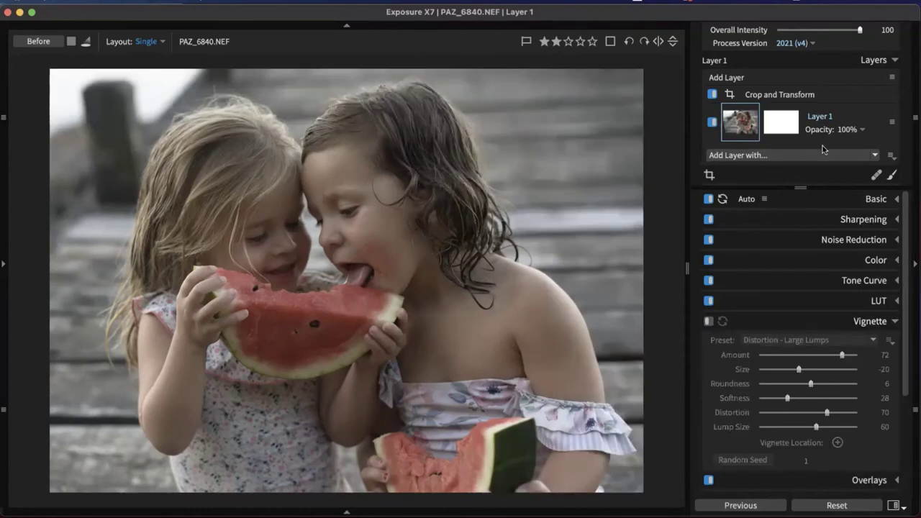
Add a new layer above the crop and rename it Effects
{"action": "left_click", "coordinate": [721, 77]}
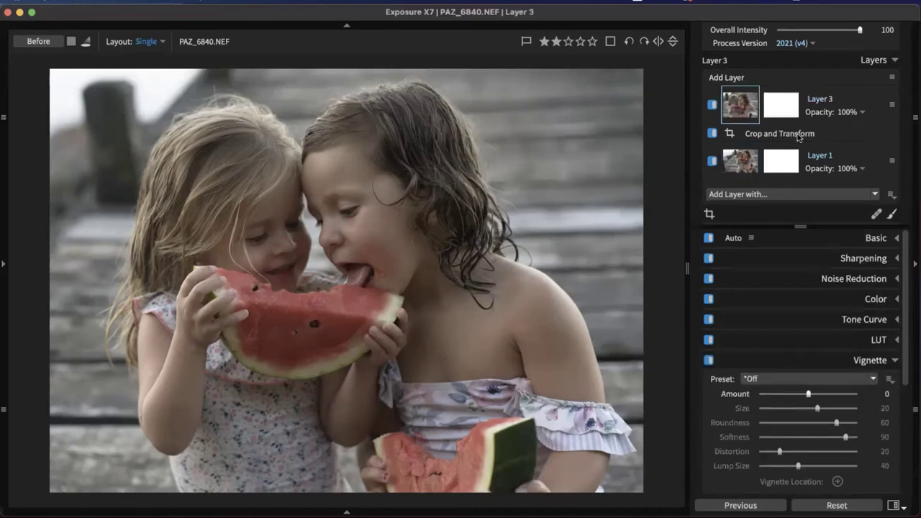
{"action": "right_click", "coordinate": [815, 102]}
{"action": "left_click", "coordinate": [836, 167]}
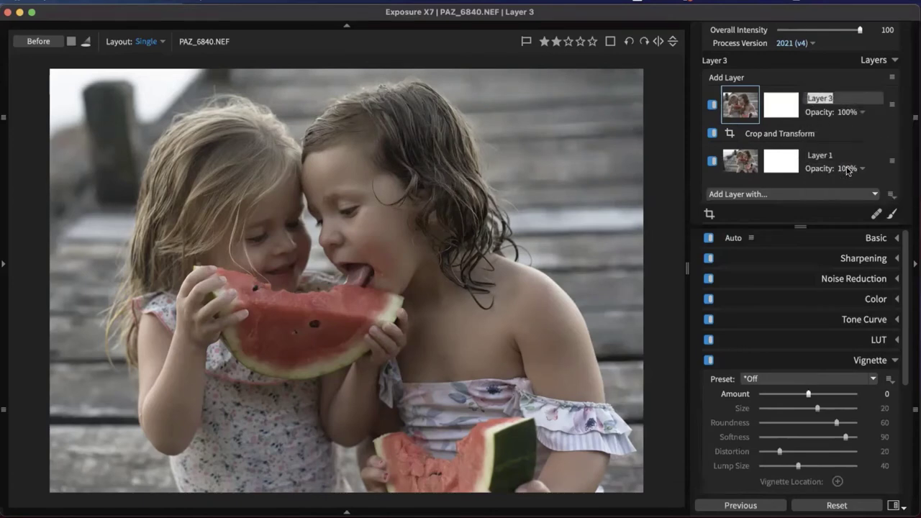
{"action": "type", "text": "Effects"}
{"action": "key", "text": "Return"}
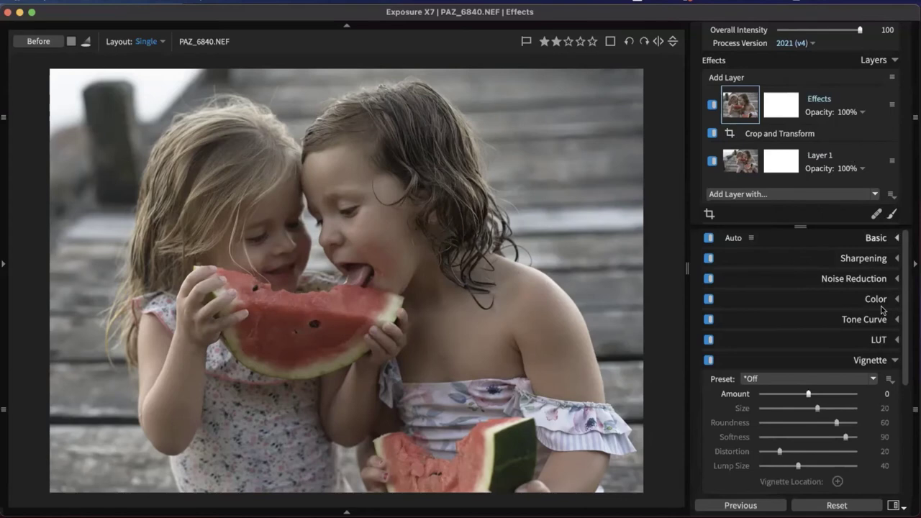
Apply the Distortion - Large Lumps vignette preset to the Effects layer, with Amount at 100 and Softness at 0
{"action": "left_click", "coordinate": [843, 379]}
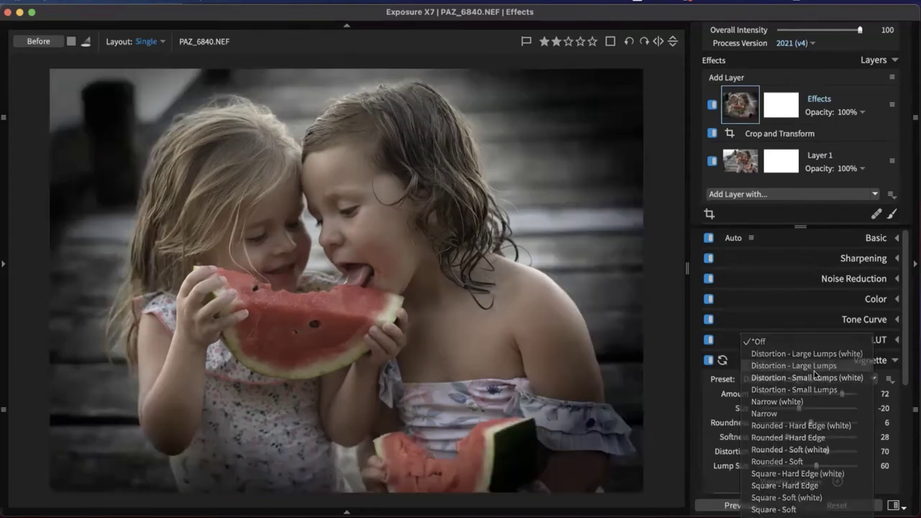
{"action": "left_click", "coordinate": [810, 365]}
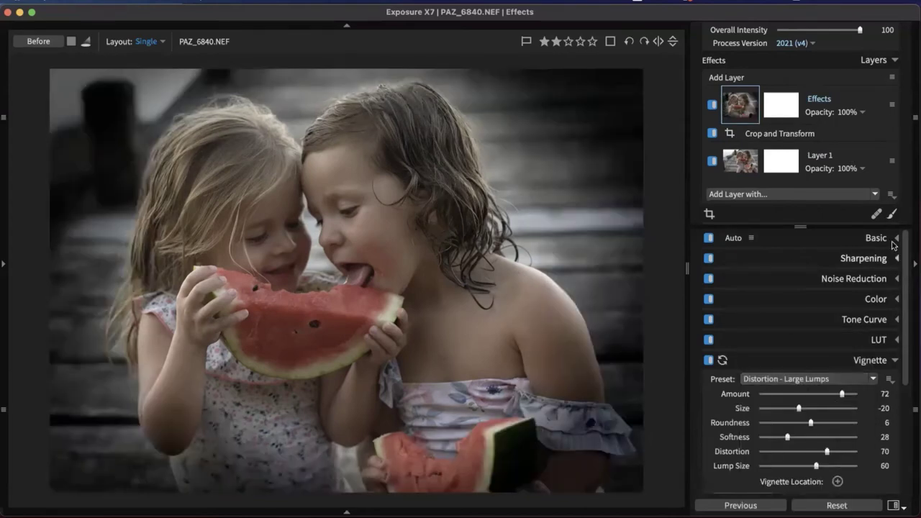
{"action": "scroll", "coordinate": [820, 274], "scroll_direction": "down", "scroll_amount": 2}
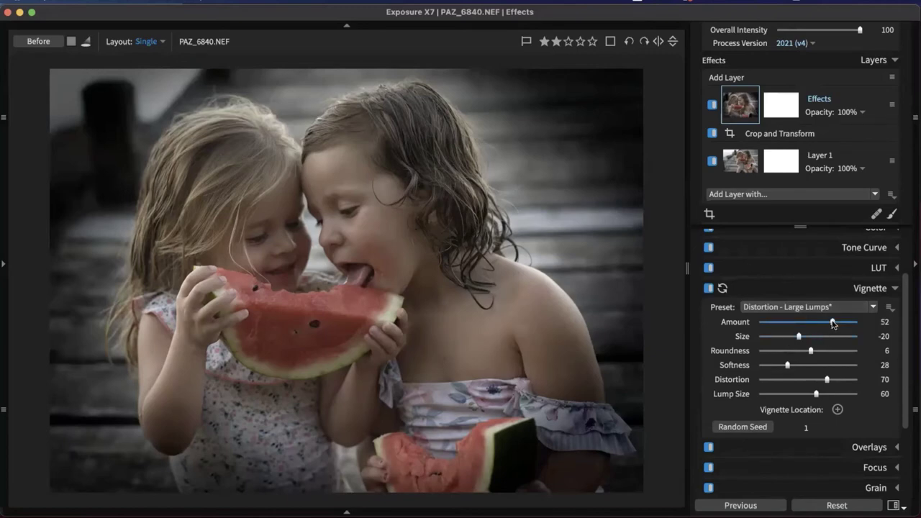
{"action": "left_click_drag", "start_coordinate": [832, 322], "coordinate": [856, 322]}
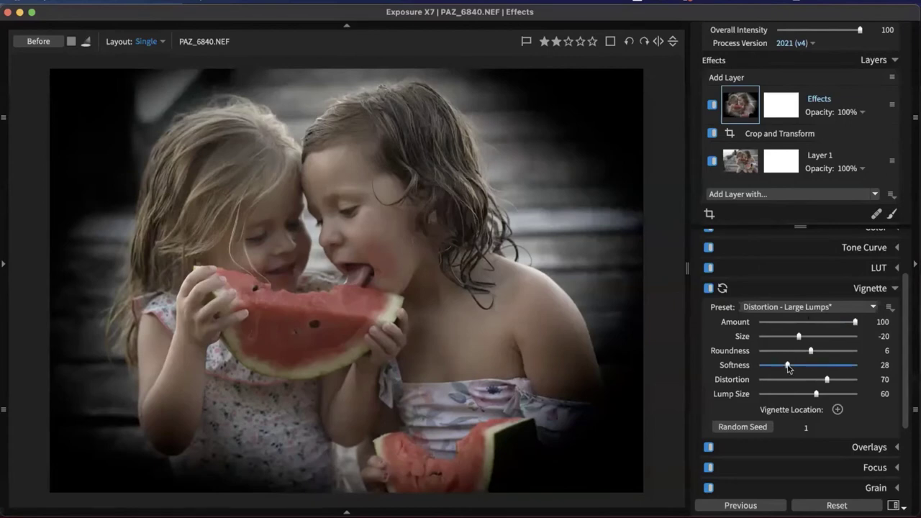
{"action": "left_click_drag", "start_coordinate": [788, 367], "coordinate": [729, 372]}
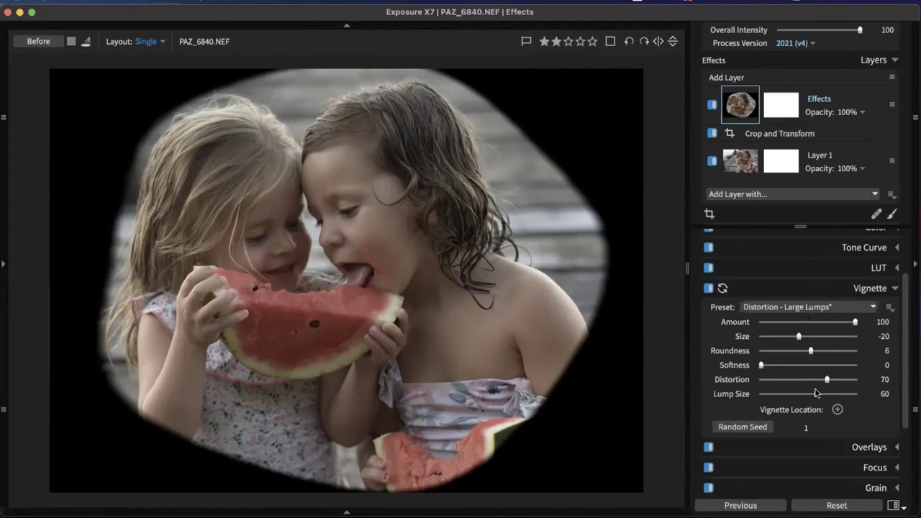
Try the vignette's Distortion at 0 and 100, then set Distortion to 76 and Lump Size to 61
{"action": "left_click_drag", "start_coordinate": [815, 394], "coordinate": [846, 382]}
{"action": "left_click_drag", "start_coordinate": [854, 382], "coordinate": [759, 381]}
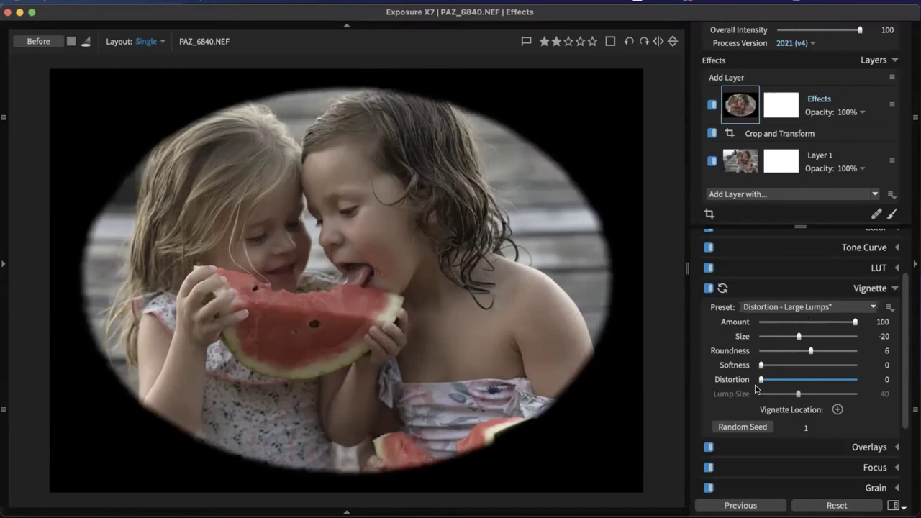
{"action": "left_click_drag", "start_coordinate": [760, 379], "coordinate": [878, 391]}
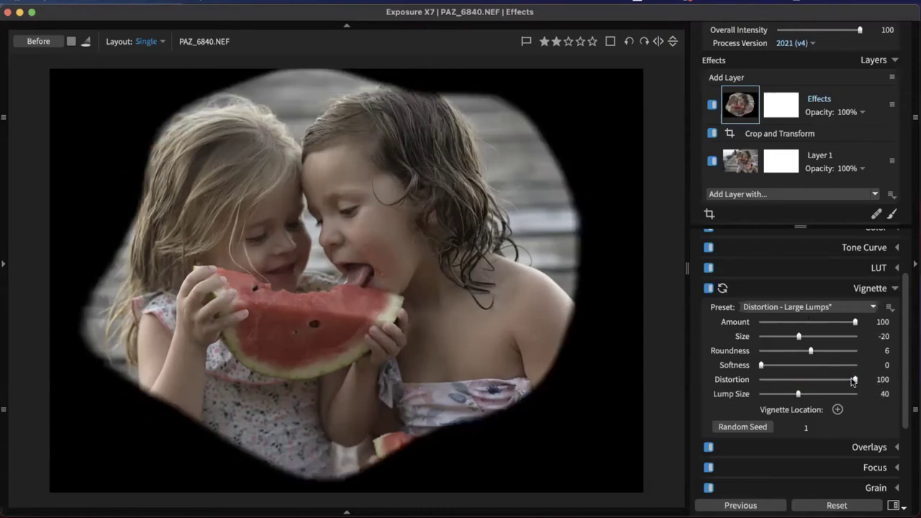
{"action": "left_click_drag", "start_coordinate": [854, 379], "coordinate": [819, 395]}
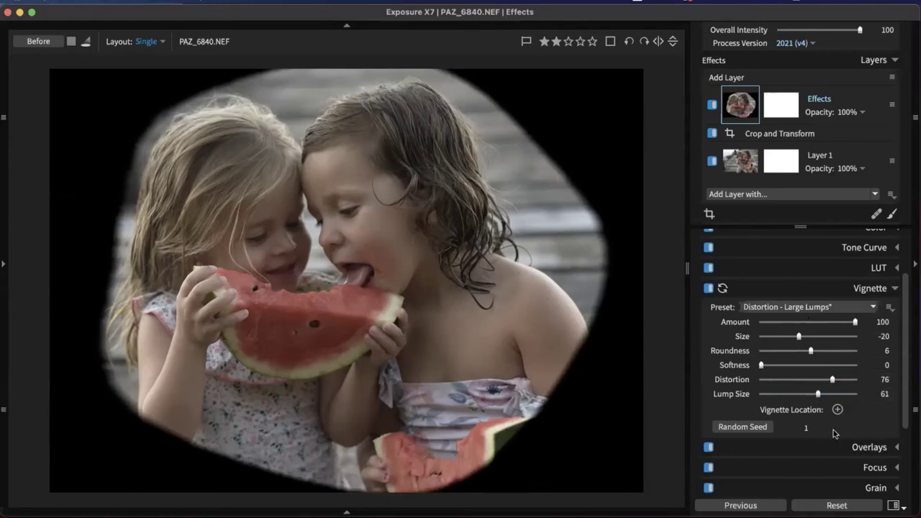
Randomize the vignette's shape twice with a new seed and set its Softness to 37
{"action": "left_click", "coordinate": [743, 428]}
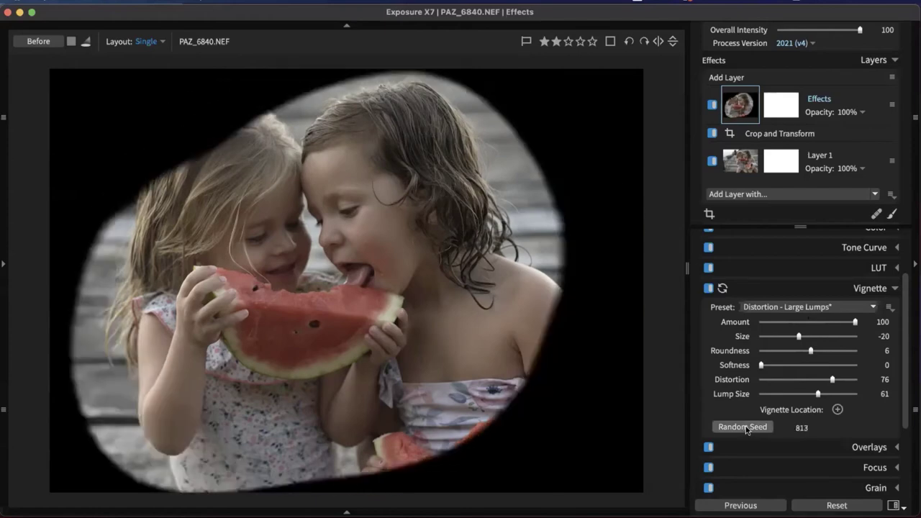
{"action": "left_click", "coordinate": [743, 427]}
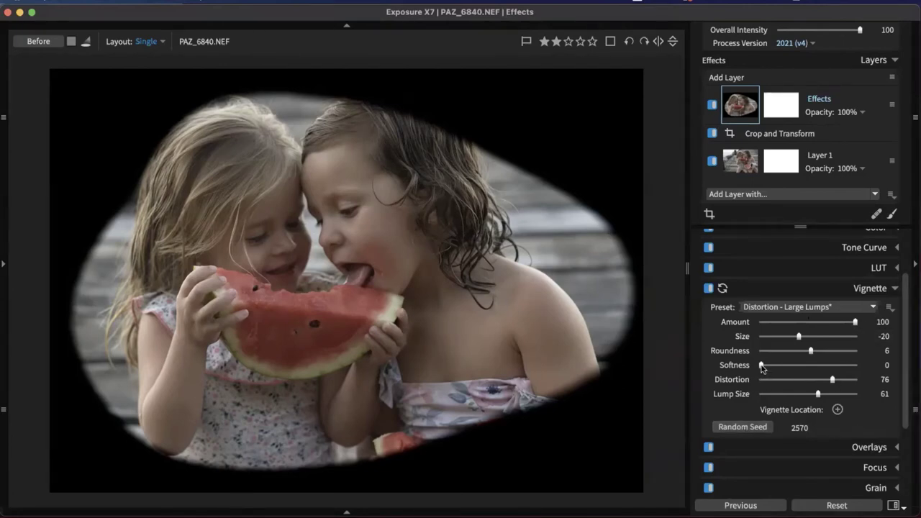
{"action": "left_click_drag", "start_coordinate": [764, 365], "coordinate": [796, 371]}
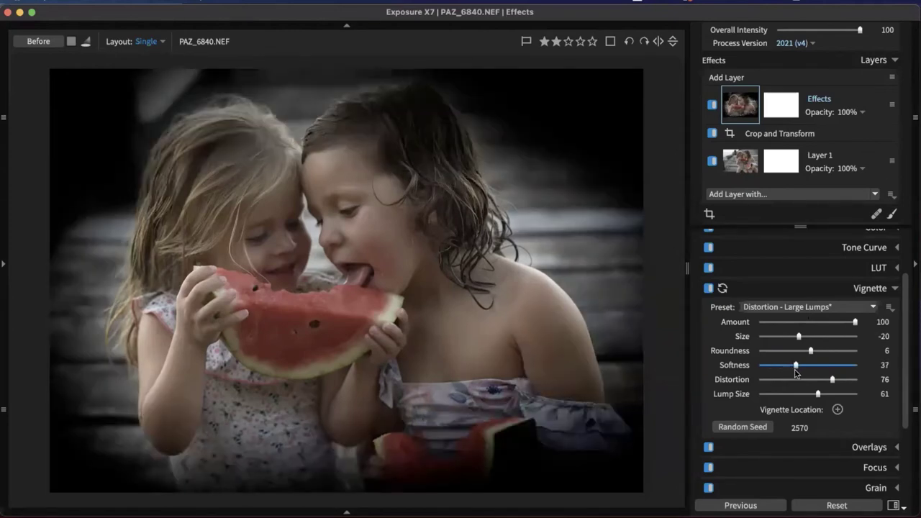
Reduce the vignette's Amount to 18 and close the Vignette settings
{"action": "left_click_drag", "start_coordinate": [846, 323], "coordinate": [817, 328]}
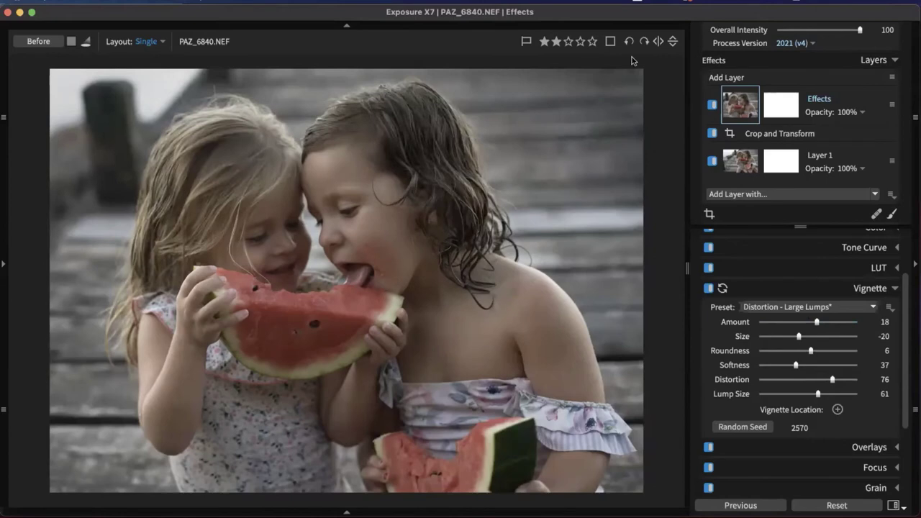
{"action": "left_click", "coordinate": [873, 289]}
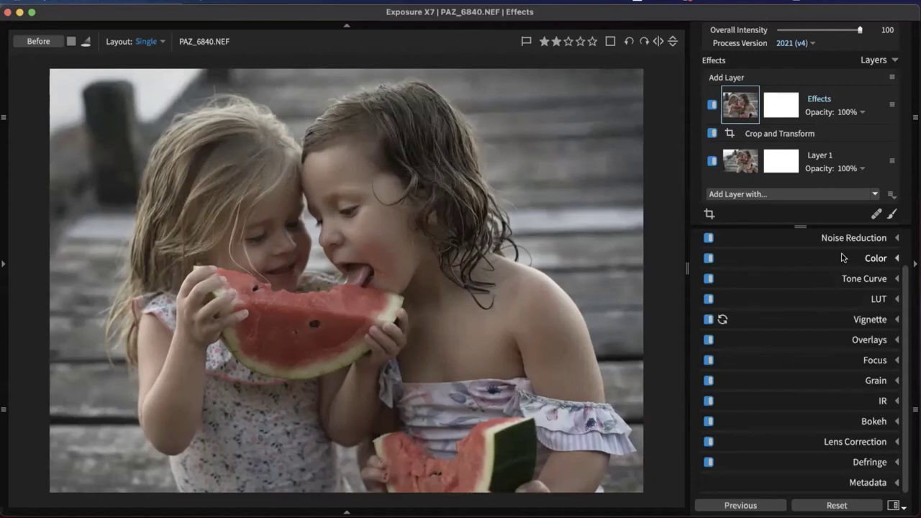
{"action": "left_click", "coordinate": [863, 362]}
{"action": "scroll", "coordinate": [820, 360], "scroll_direction": "down", "scroll_amount": 3}
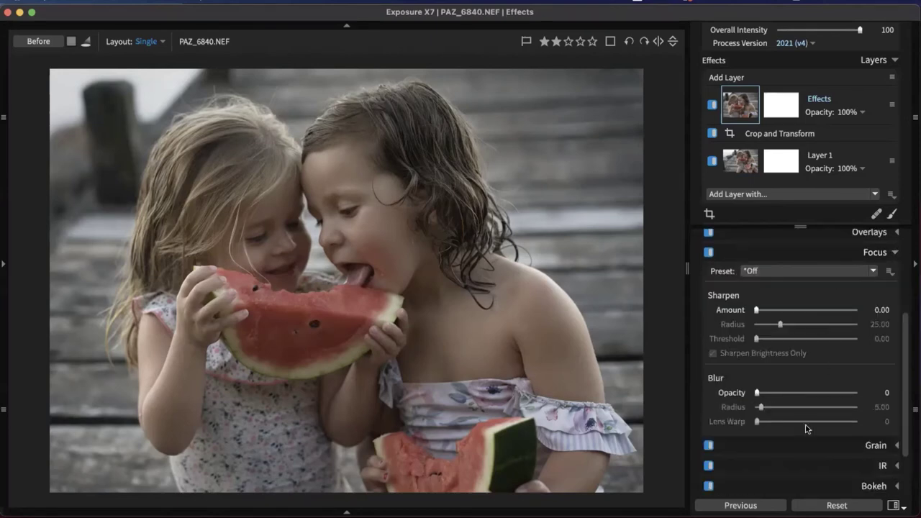
{"action": "left_click", "coordinate": [872, 253]}
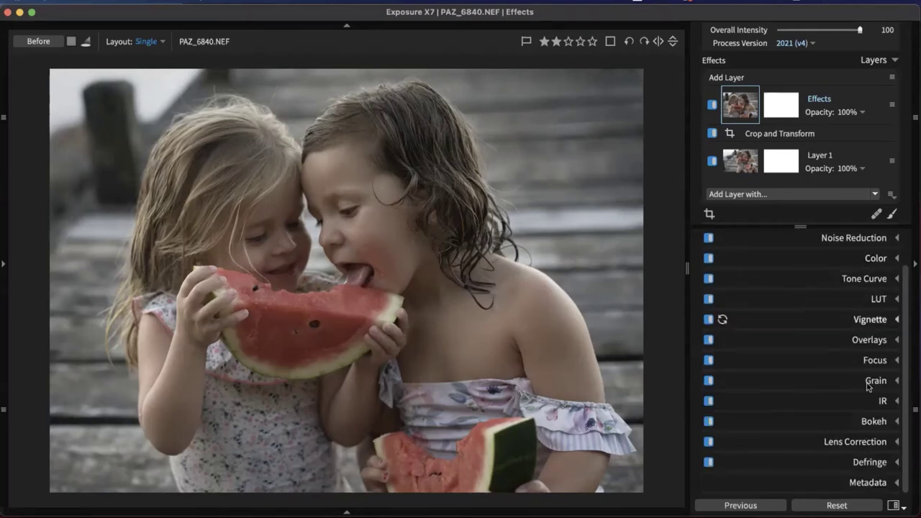
Apply the Heart creative aperture lens preset in the Bokeh settings of the Effects layer
{"action": "left_click", "coordinate": [872, 421]}
{"action": "scroll", "coordinate": [828, 365], "scroll_direction": "down", "scroll_amount": 5}
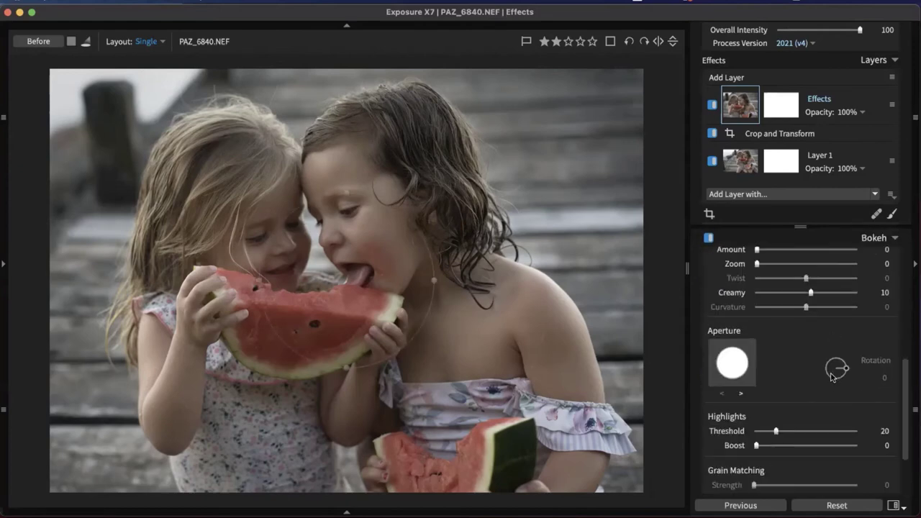
{"action": "scroll", "coordinate": [832, 377], "scroll_direction": "up", "scroll_amount": 4}
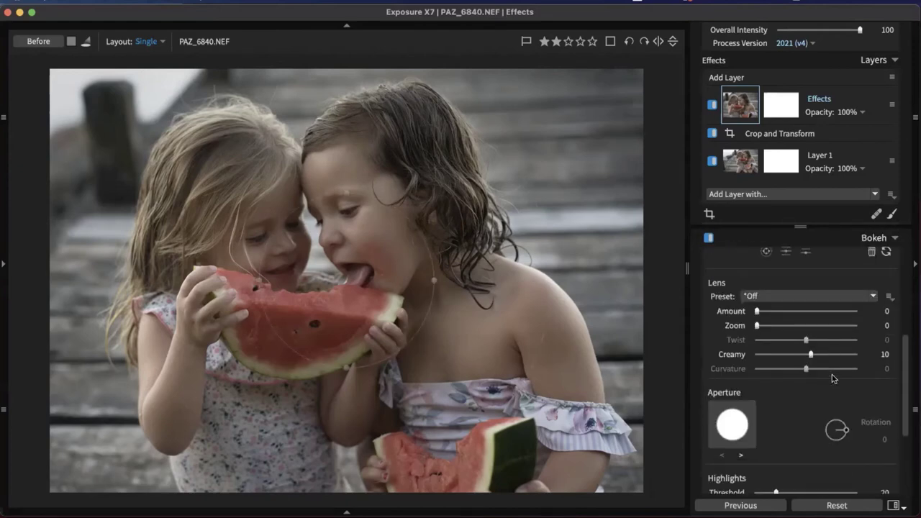
{"action": "scroll", "coordinate": [865, 318], "scroll_direction": "up", "scroll_amount": 1}
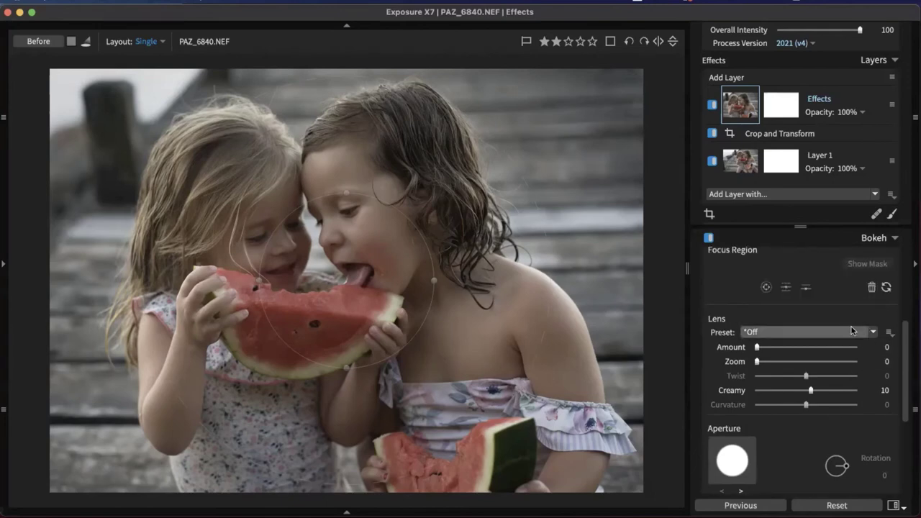
{"action": "left_click", "coordinate": [850, 334]}
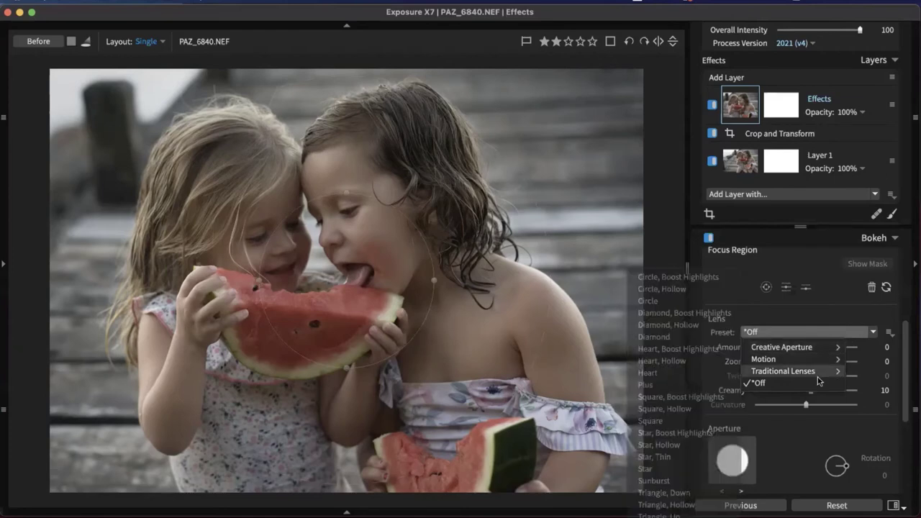
{"action": "mouse_move", "coordinate": [818, 374]}
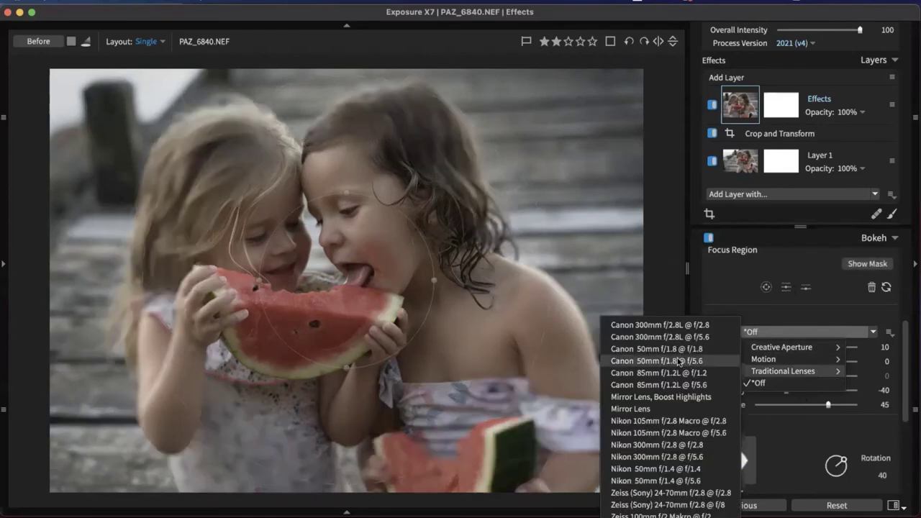
{"action": "mouse_move", "coordinate": [781, 347]}
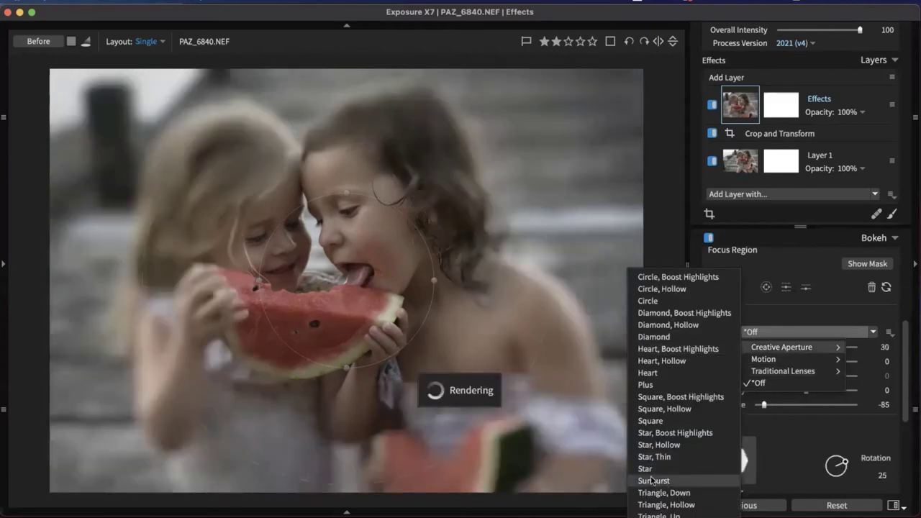
{"action": "left_click", "coordinate": [649, 372]}
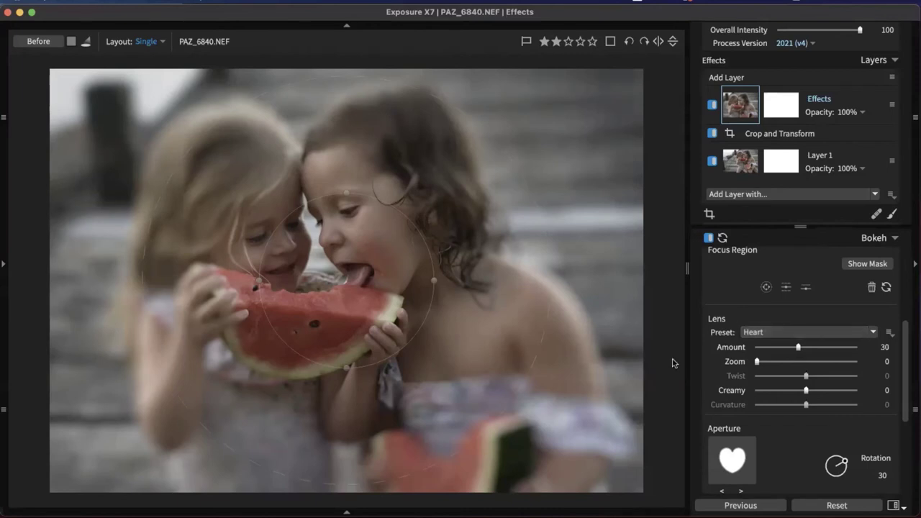
Enlarge and reposition the bokeh's circular focus region around the two girls' faces and the watermelon slice they share
{"action": "left_click_drag", "start_coordinate": [374, 330], "coordinate": [353, 291]}
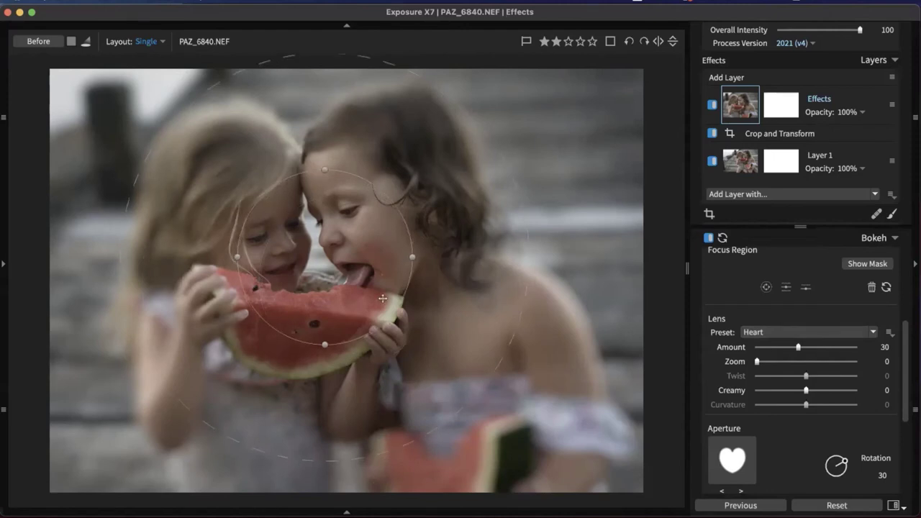
{"action": "left_click_drag", "start_coordinate": [374, 336], "coordinate": [449, 371]}
{"action": "left_click_drag", "start_coordinate": [502, 269], "coordinate": [513, 238]}
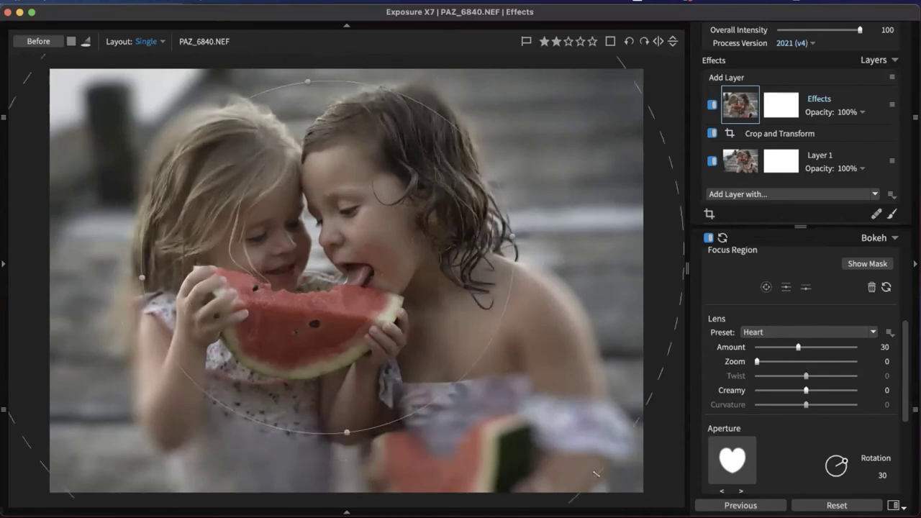
{"action": "left_click_drag", "start_coordinate": [489, 387], "coordinate": [618, 497]}
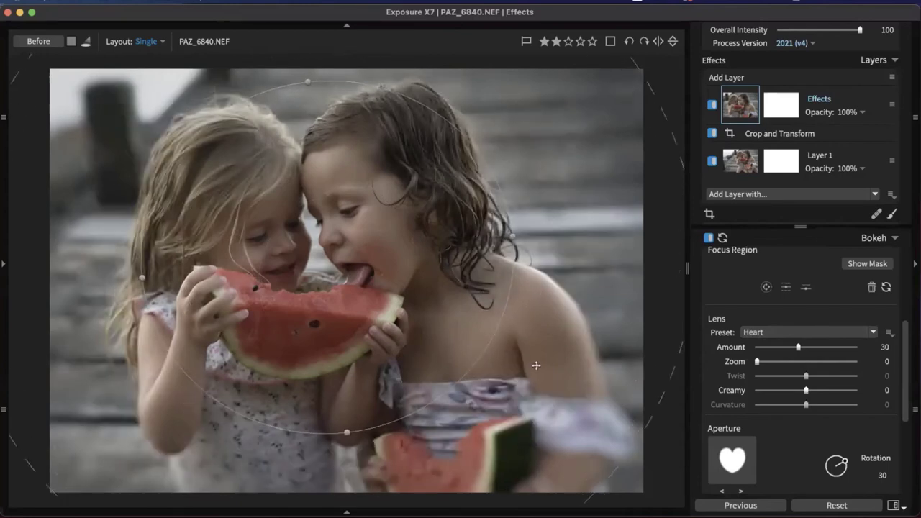
{"action": "left_click_drag", "start_coordinate": [492, 333], "coordinate": [489, 394]}
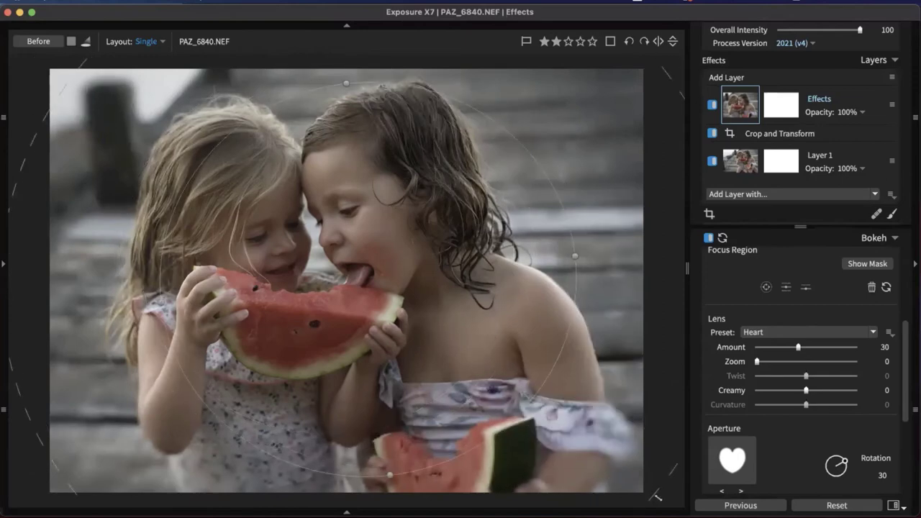
{"action": "left_click_drag", "start_coordinate": [535, 392], "coordinate": [466, 336]}
{"action": "left_click_drag", "start_coordinate": [350, 293], "coordinate": [319, 262]}
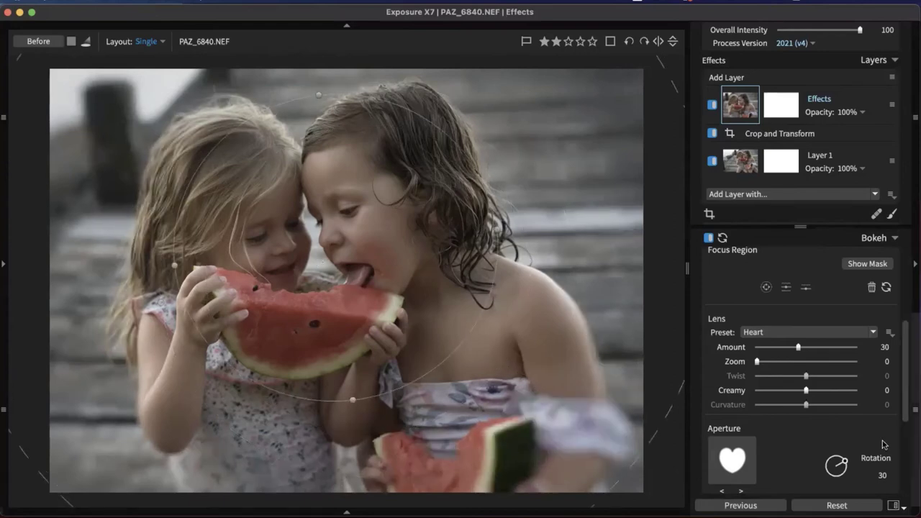
Set the bokeh lens Amount to 14, look over the remaining bokeh options and close the Bokeh settings
{"action": "left_click_drag", "start_coordinate": [798, 347], "coordinate": [777, 350]}
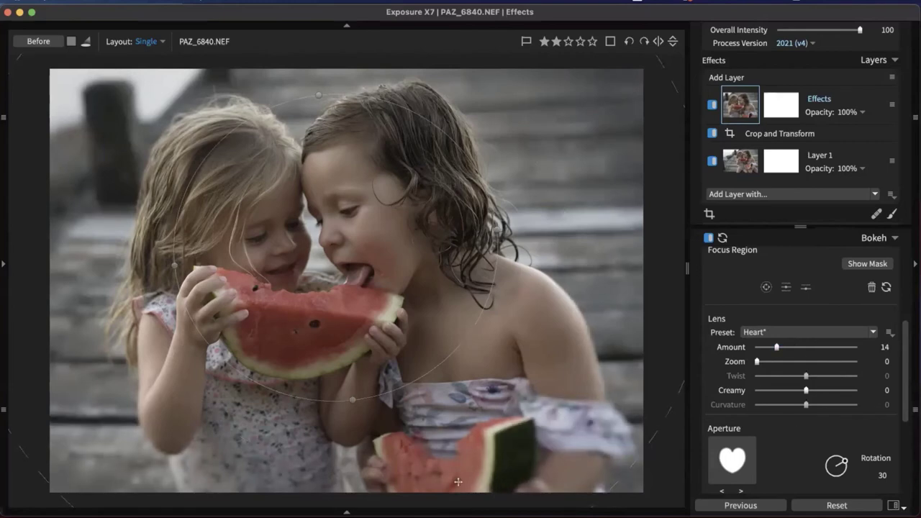
{"action": "scroll", "coordinate": [325, 200], "scroll_direction": "down", "scroll_amount": 1}
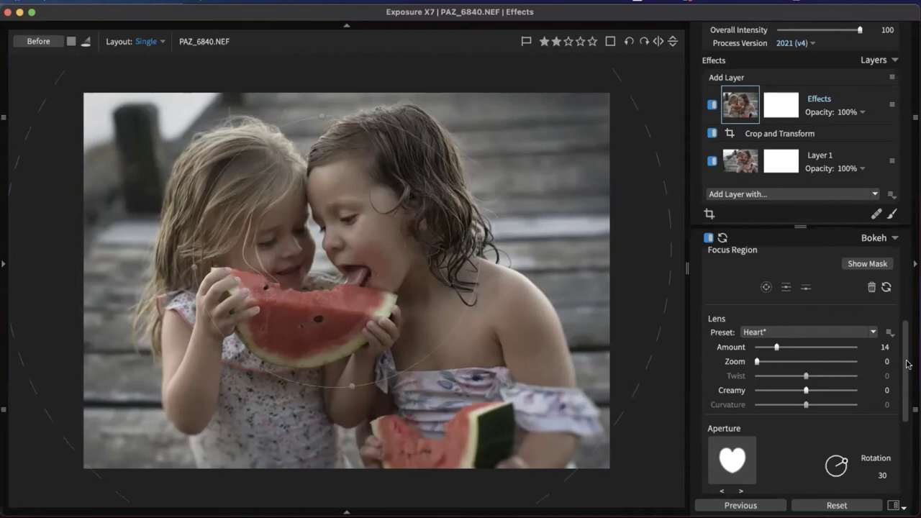
{"action": "left_click_drag", "start_coordinate": [904, 360], "coordinate": [912, 427]}
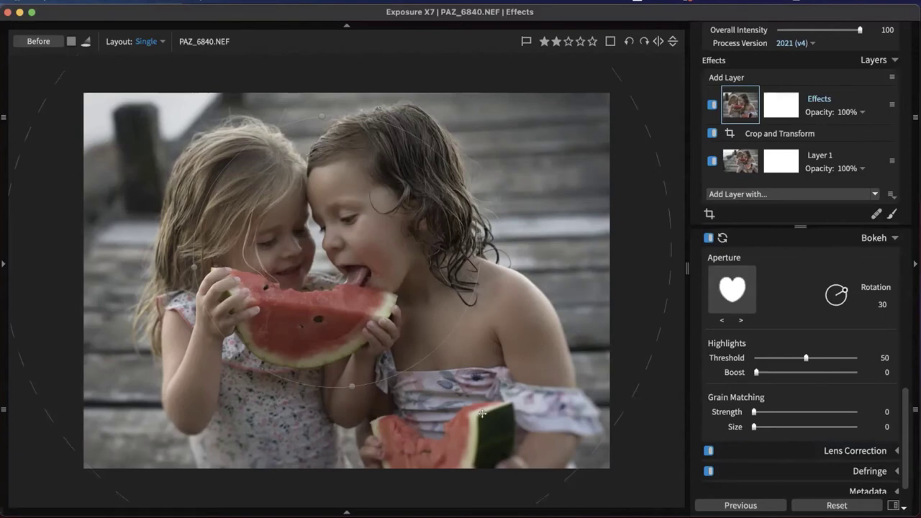
{"action": "left_click_drag", "start_coordinate": [905, 417], "coordinate": [913, 359]}
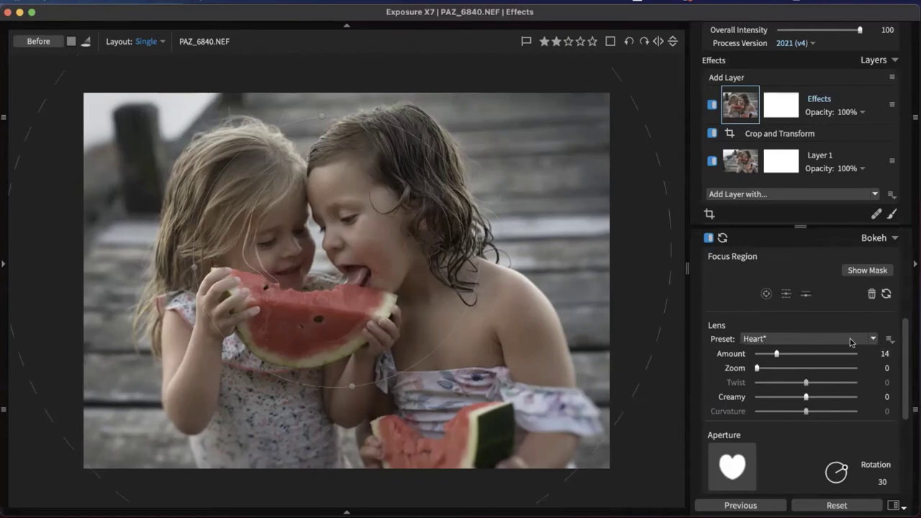
{"action": "scroll", "coordinate": [890, 308], "scroll_direction": "up", "scroll_amount": 2}
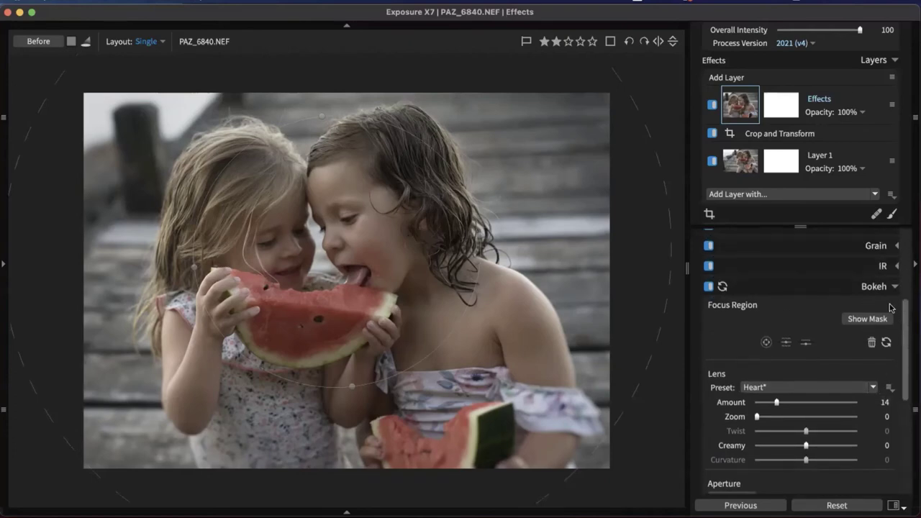
{"action": "left_click", "coordinate": [885, 286]}
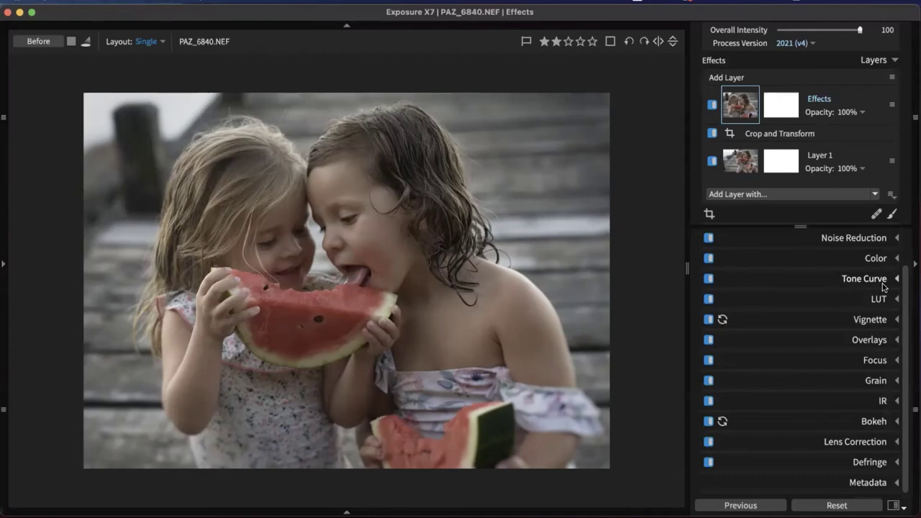
Apply the Regular Grain 50% preset to the Effects layer
{"action": "left_click", "coordinate": [867, 383]}
{"action": "scroll", "coordinate": [820, 348], "scroll_direction": "down", "scroll_amount": 5}
{"action": "scroll", "coordinate": [825, 348], "scroll_direction": "up", "scroll_amount": 2}
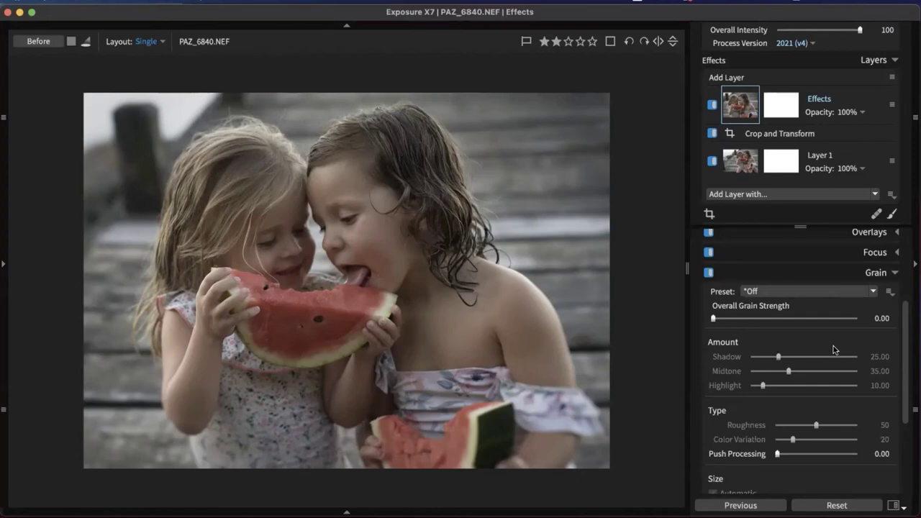
{"action": "left_click", "coordinate": [827, 292]}
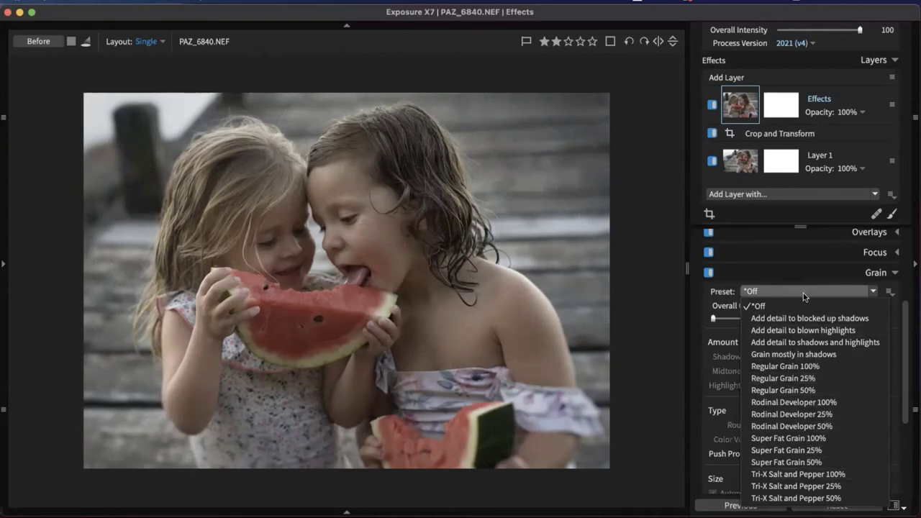
{"action": "left_click", "coordinate": [795, 389]}
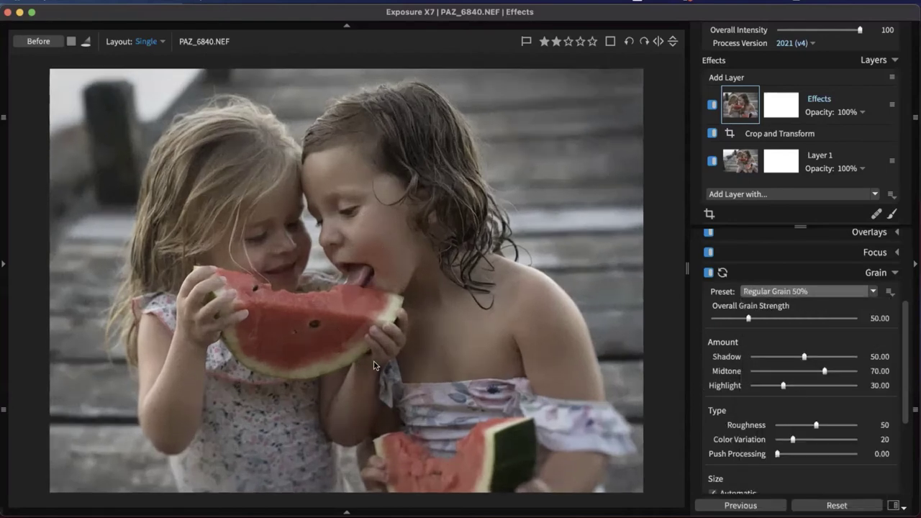
Set the grain's Midtone amount to 32.37 and Highlight amount to 39.88 while inspecting the photo up close
{"action": "left_click", "coordinate": [371, 367]}
{"action": "left_click_drag", "start_coordinate": [363, 348], "coordinate": [374, 286]}
{"action": "left_click_drag", "start_coordinate": [213, 126], "coordinate": [488, 428]}
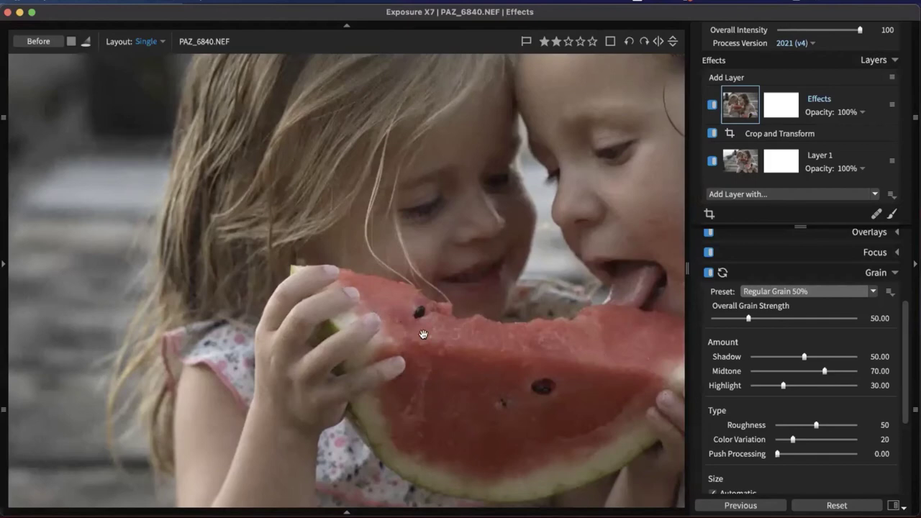
{"action": "left_click_drag", "start_coordinate": [650, 418], "coordinate": [524, 350]}
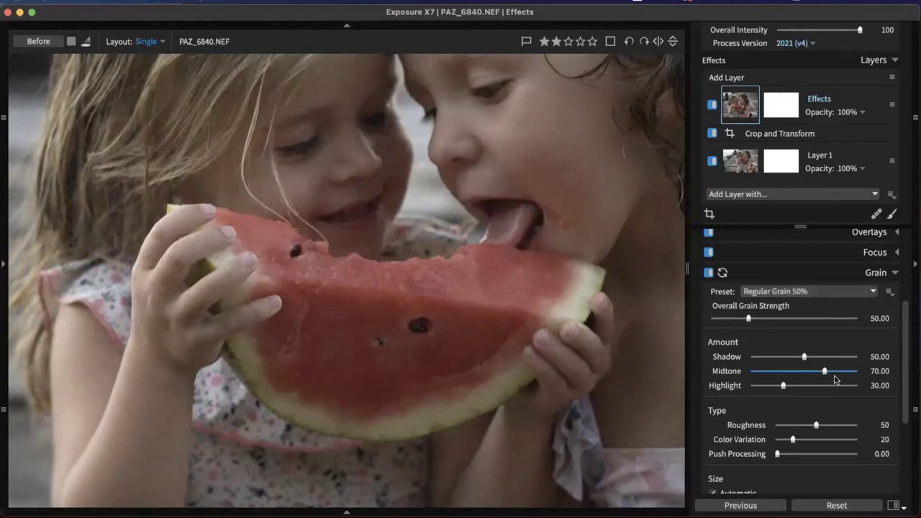
{"action": "left_click_drag", "start_coordinate": [180, 324], "coordinate": [216, 247]}
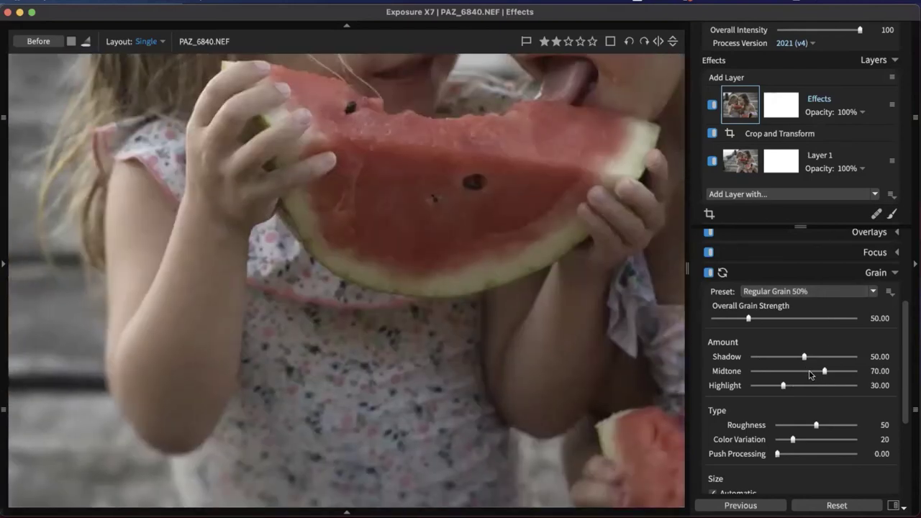
{"action": "left_click_drag", "start_coordinate": [815, 371], "coordinate": [791, 371]}
{"action": "left_click_drag", "start_coordinate": [787, 377], "coordinate": [781, 375]}
{"action": "left_click", "coordinate": [793, 389]}
Check the grain across the girls' hair, faces and shoulder, and set its Shadow amount to 69.94
{"action": "scroll", "coordinate": [482, 263], "scroll_direction": "down", "scroll_amount": 3}
{"action": "scroll", "coordinate": [312, 266], "scroll_direction": "up", "scroll_amount": 5}
{"action": "scroll", "coordinate": [441, 315], "scroll_direction": "up", "scroll_amount": 5}
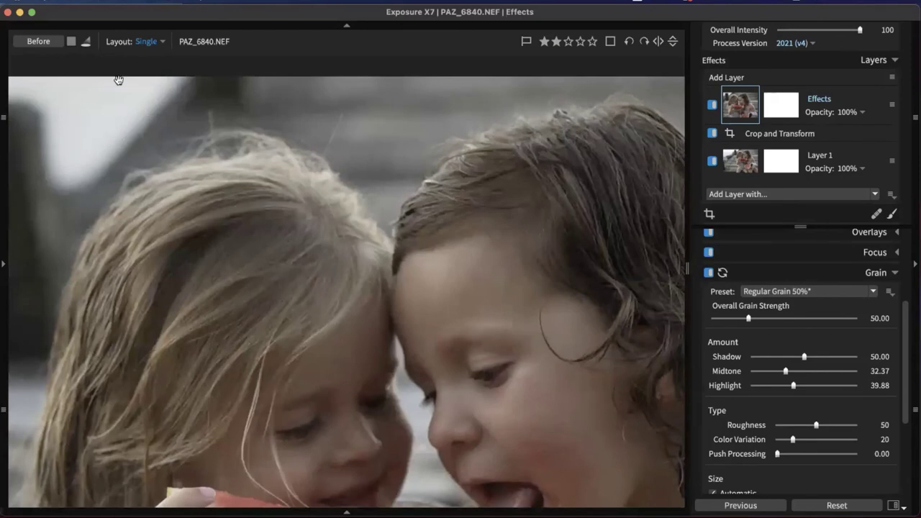
{"action": "scroll", "coordinate": [430, 420], "scroll_direction": "down", "scroll_amount": 5}
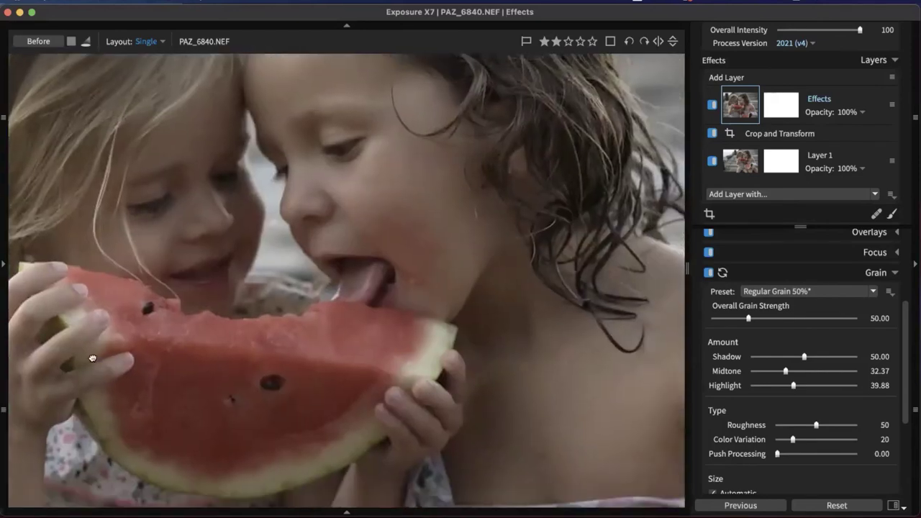
{"action": "scroll", "coordinate": [430, 421], "scroll_direction": "up", "scroll_amount": 5}
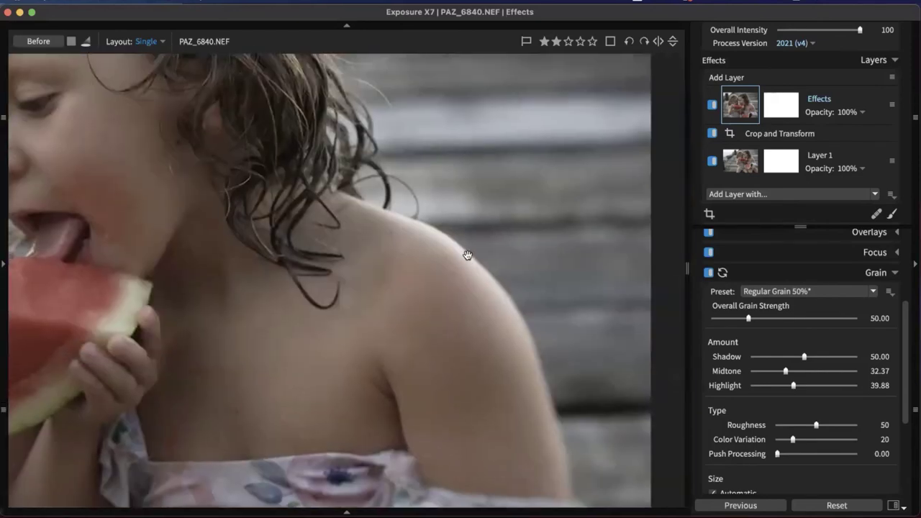
{"action": "scroll", "coordinate": [468, 256], "scroll_direction": "up", "scroll_amount": 3}
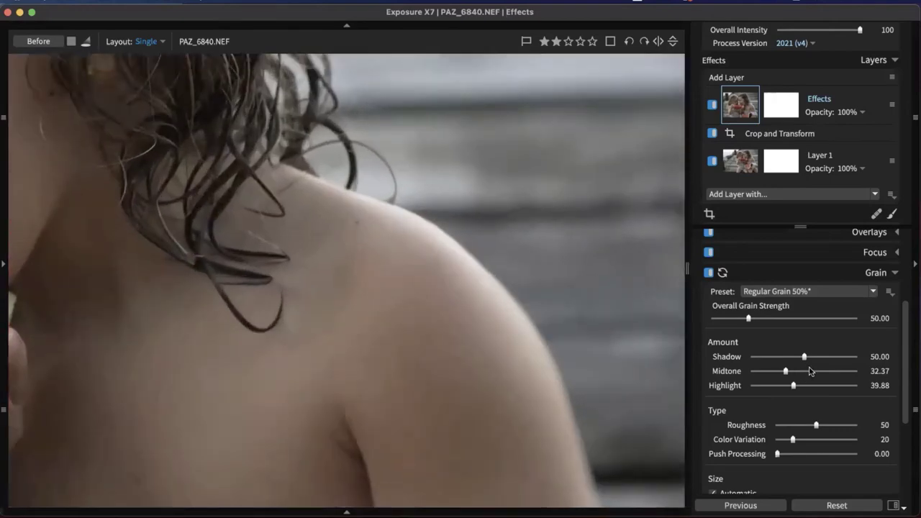
{"action": "left_click_drag", "start_coordinate": [805, 356], "coordinate": [824, 356]}
Try the grain's Shadow amount at its minimum for comparison, and return it to 69.94
{"action": "scroll", "coordinate": [432, 366], "scroll_direction": "down", "scroll_amount": 4}
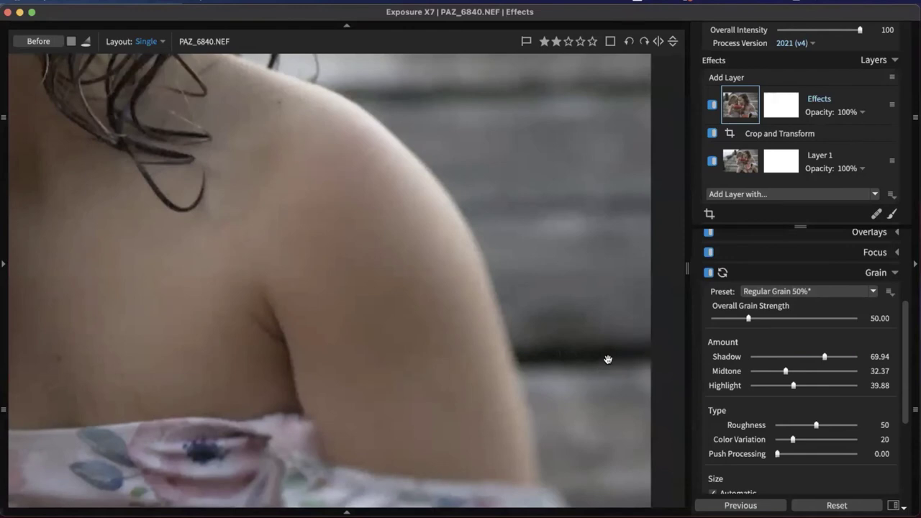
{"action": "left_click_drag", "start_coordinate": [791, 351], "coordinate": [750, 359]}
{"action": "left_click_drag", "start_coordinate": [754, 356], "coordinate": [823, 361]}
{"action": "scroll", "coordinate": [498, 389], "scroll_direction": "down", "scroll_amount": 5}
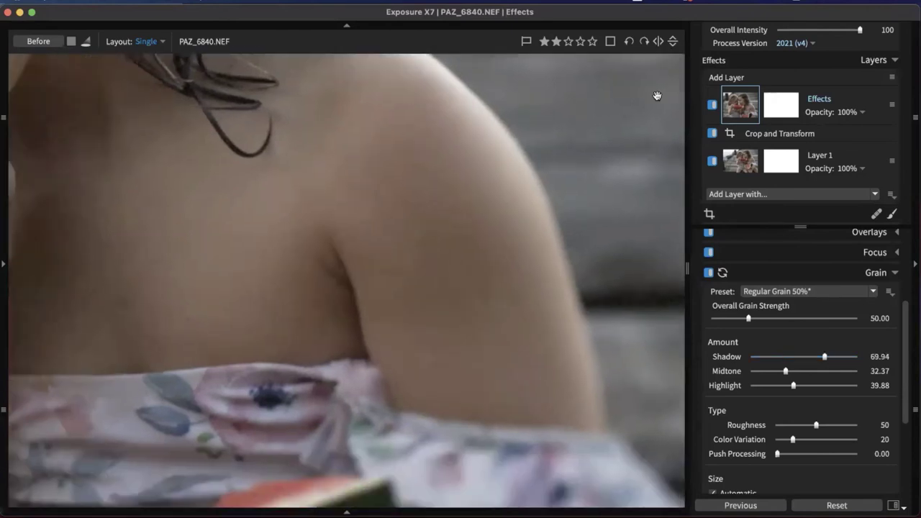
{"action": "scroll", "coordinate": [319, 266], "scroll_direction": "up", "scroll_amount": 2}
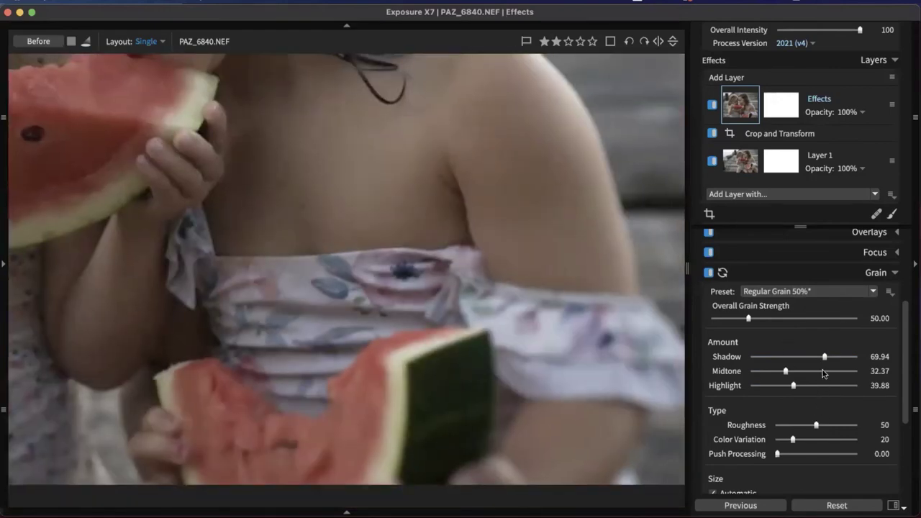
Review the grain's Type and Size settings and its list of available presets
{"action": "scroll", "coordinate": [829, 372], "scroll_direction": "down", "scroll_amount": 2}
{"action": "scroll", "coordinate": [839, 374], "scroll_direction": "up", "scroll_amount": 3}
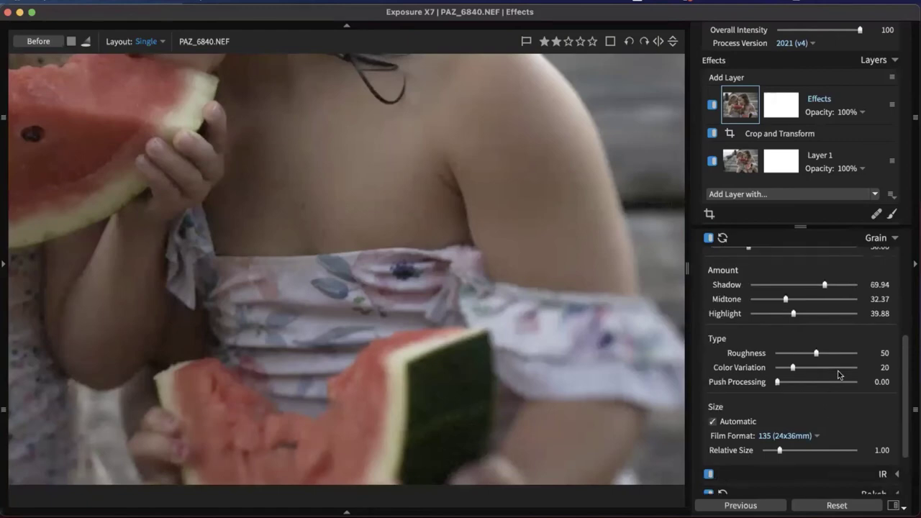
{"action": "scroll", "coordinate": [852, 343], "scroll_direction": "down", "scroll_amount": 1}
{"action": "left_click", "coordinate": [873, 291]}
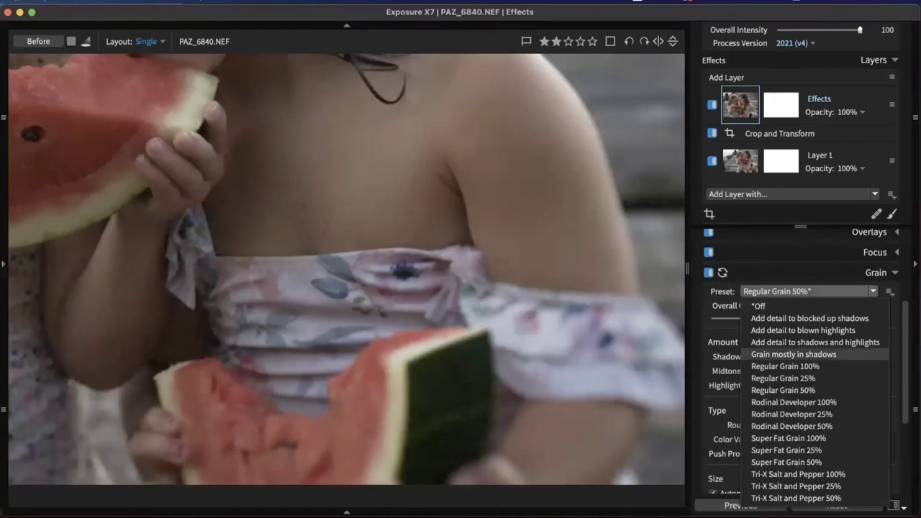
{"action": "left_click", "coordinate": [842, 291]}
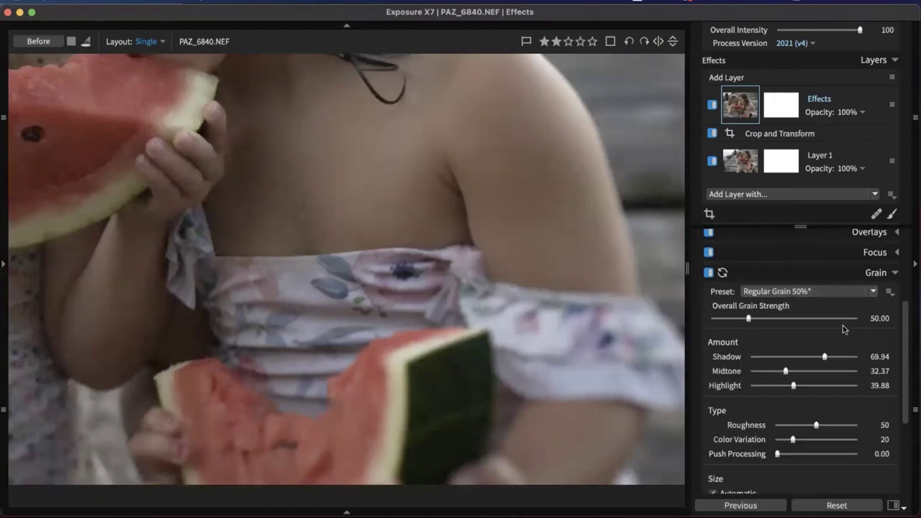
Browse the Color Films - Polaroid presets with live previews, and reframe the photo on the girls' faces
{"action": "left_click", "coordinate": [6, 287]}
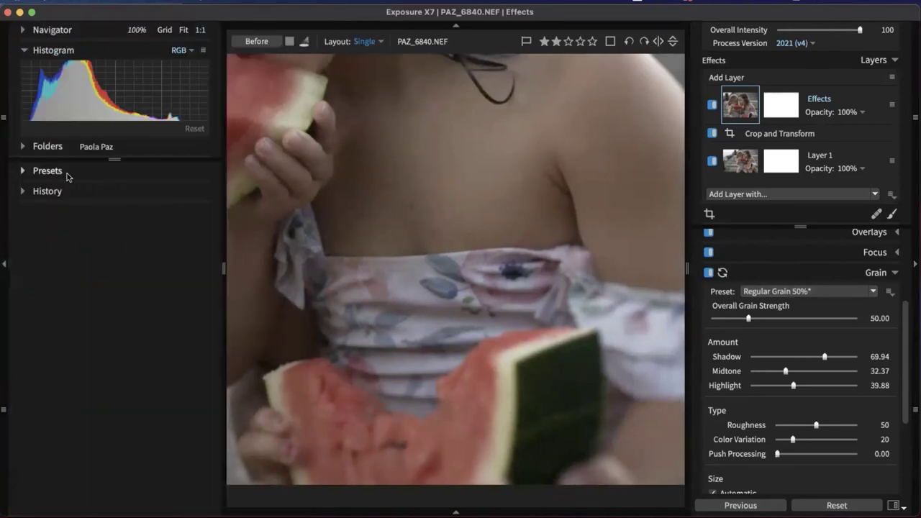
{"action": "left_click", "coordinate": [67, 177]}
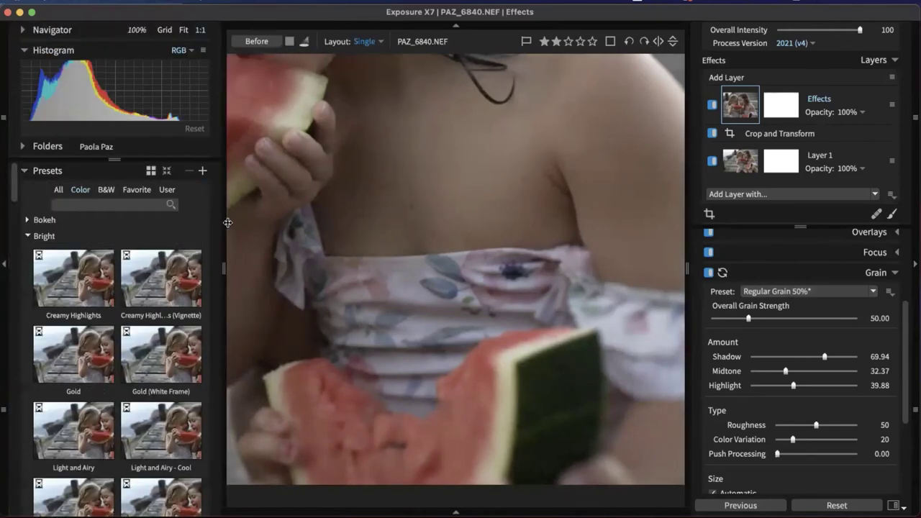
{"action": "left_click", "coordinate": [28, 236]}
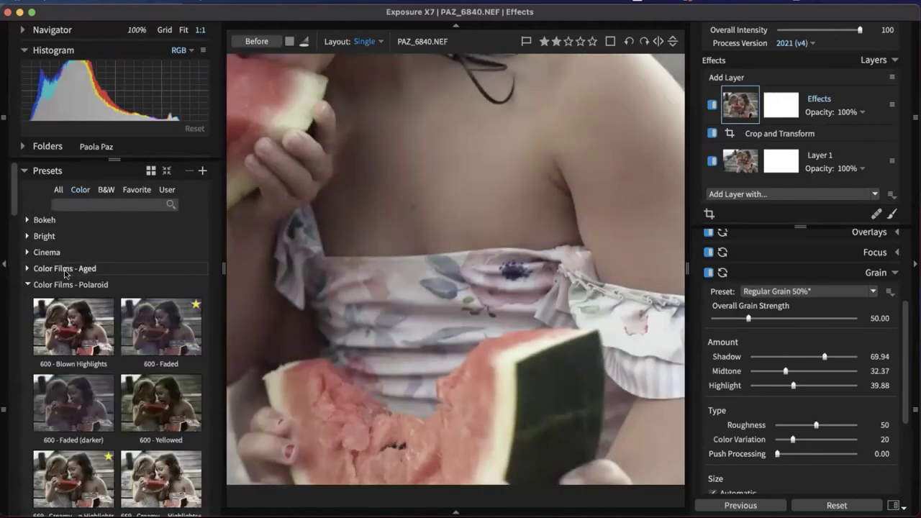
{"action": "scroll", "coordinate": [62, 310], "scroll_direction": "down", "scroll_amount": 10}
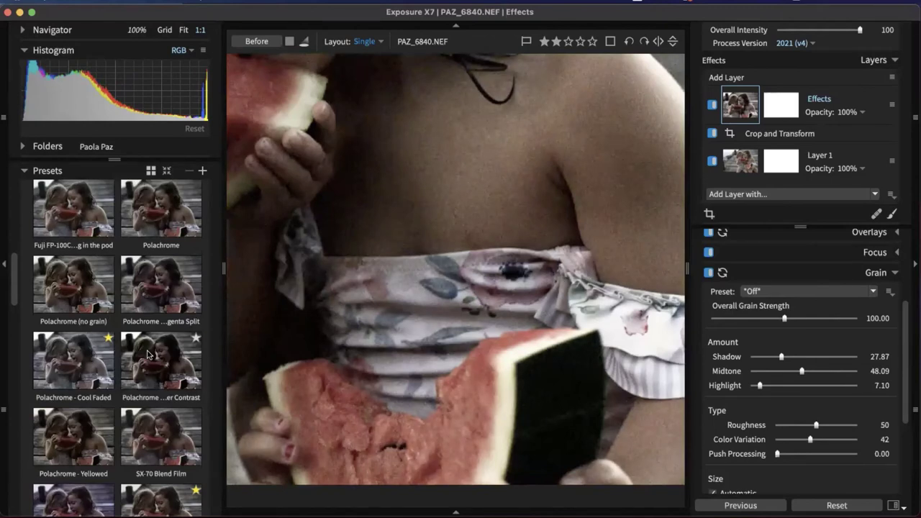
{"action": "left_click_drag", "start_coordinate": [319, 339], "coordinate": [544, 448]}
{"action": "left_click_drag", "start_coordinate": [431, 180], "coordinate": [503, 403]}
{"action": "left_click_drag", "start_coordinate": [433, 129], "coordinate": [579, 238]}
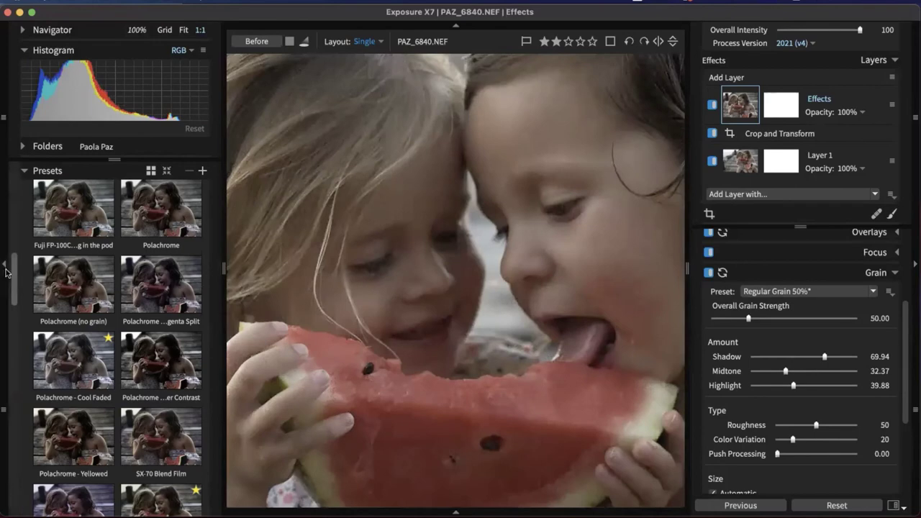
{"action": "left_click", "coordinate": [4, 267]}
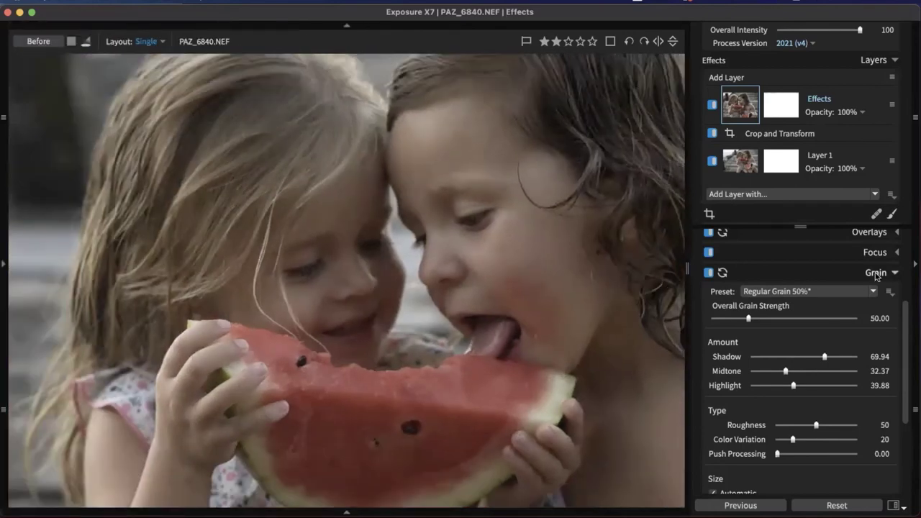
Add a new layer above the Effects layer and rename it overlays
{"action": "left_click", "coordinate": [876, 274]}
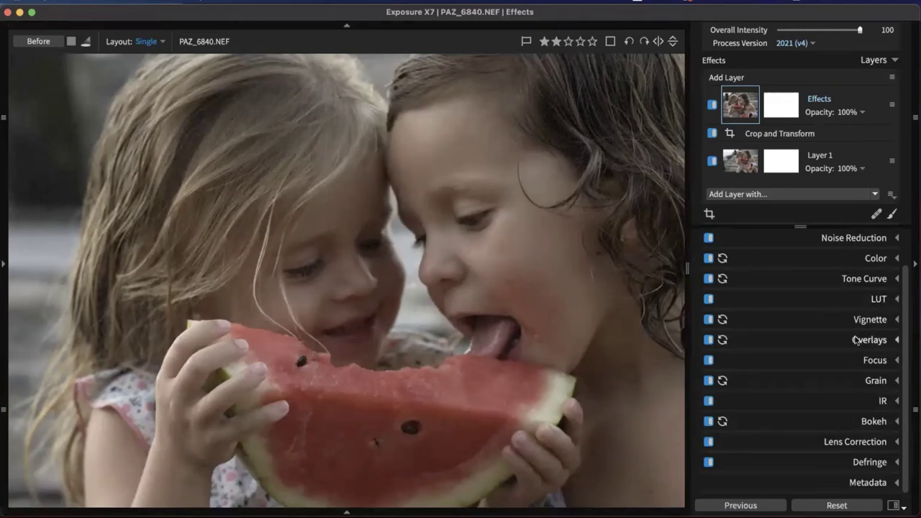
{"action": "left_click", "coordinate": [725, 77]}
{"action": "right_click", "coordinate": [825, 101]}
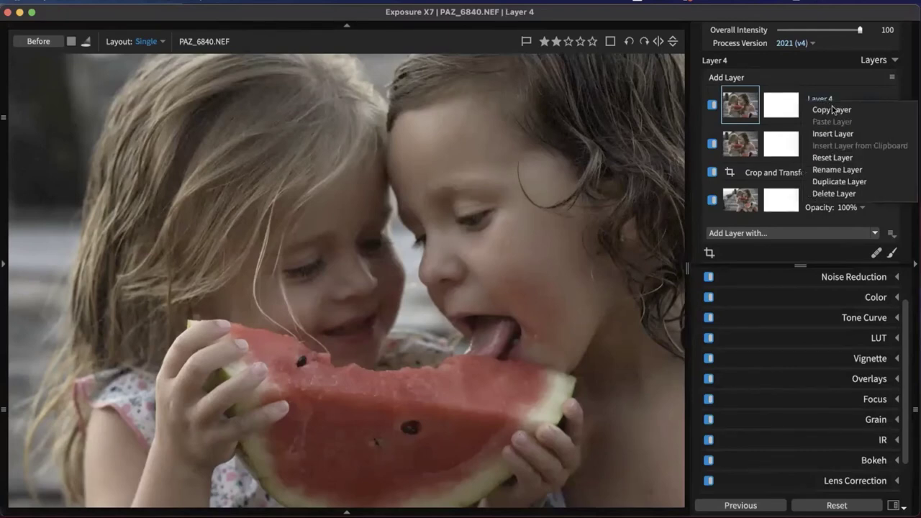
{"action": "left_click", "coordinate": [843, 171]}
{"action": "type", "text": "ov"}
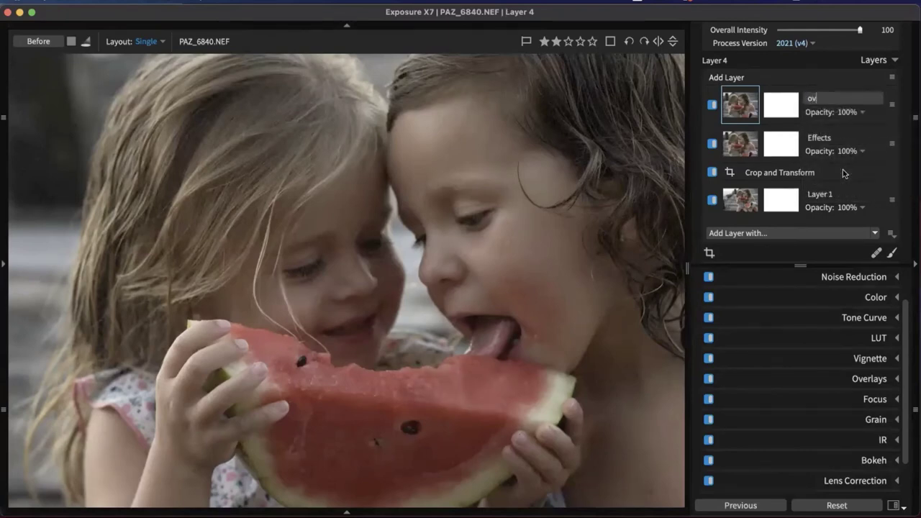
{"action": "type", "text": "erlays"}
{"action": "key", "text": "Return"}
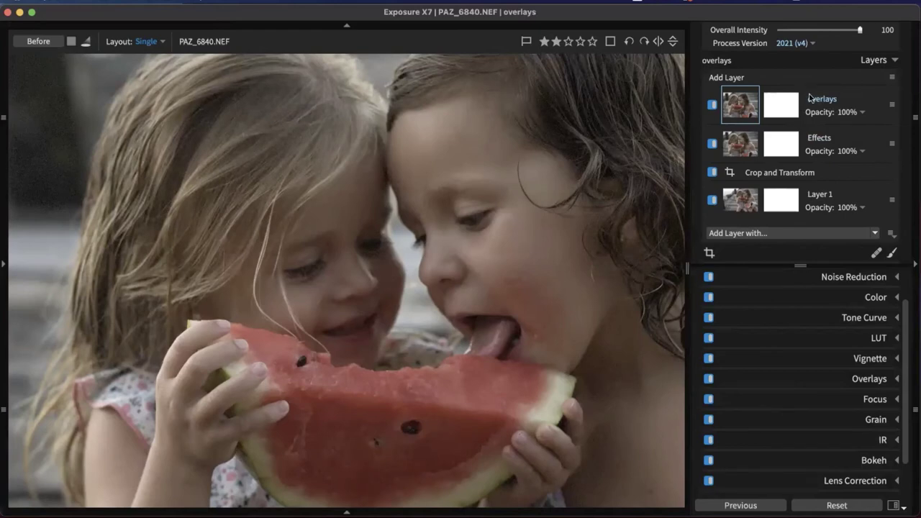
With the whole photo in view, examine the Border and Light Effect options in the overlays settings
{"action": "left_click", "coordinate": [514, 276]}
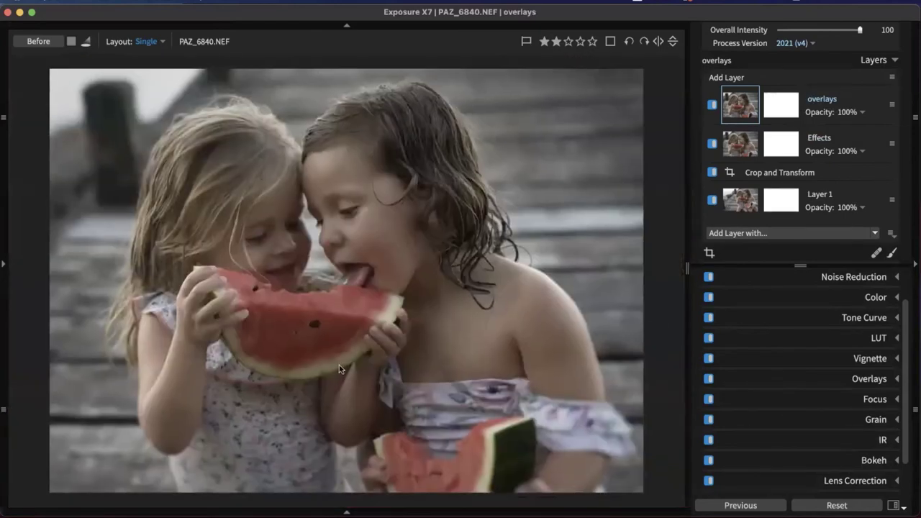
{"action": "scroll", "coordinate": [881, 381], "scroll_direction": "up", "scroll_amount": 1}
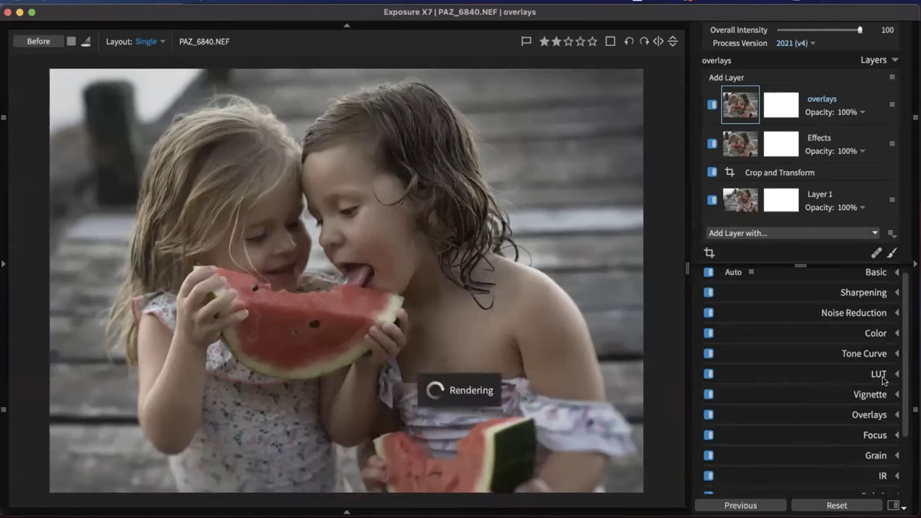
{"action": "scroll", "coordinate": [874, 385], "scroll_direction": "down", "scroll_amount": 1}
{"action": "left_click", "coordinate": [871, 379]}
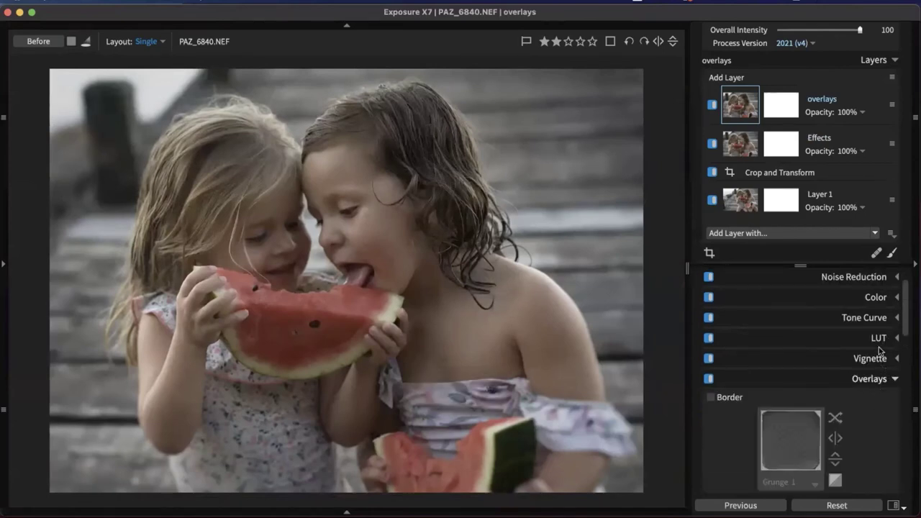
{"action": "scroll", "coordinate": [851, 378], "scroll_direction": "down", "scroll_amount": 5}
{"action": "scroll", "coordinate": [851, 379], "scroll_direction": "down", "scroll_amount": 1}
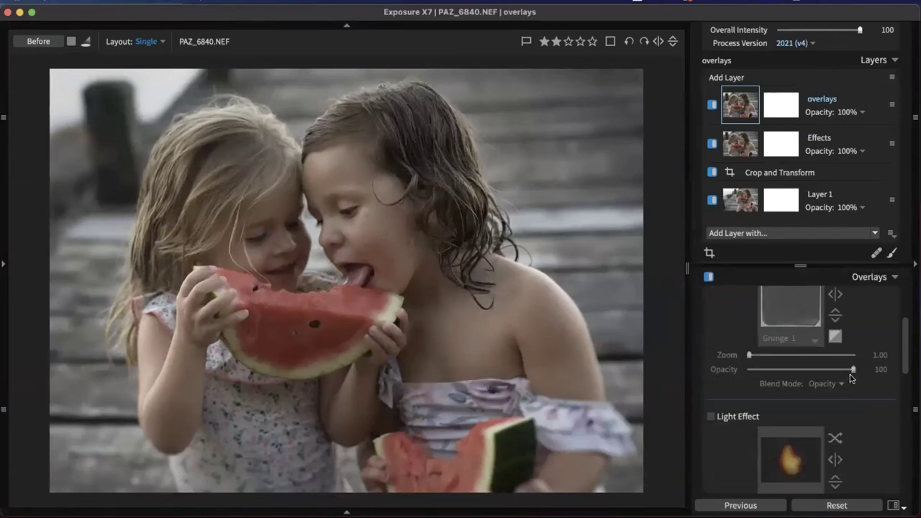
{"action": "scroll", "coordinate": [851, 379], "scroll_direction": "down", "scroll_amount": 3}
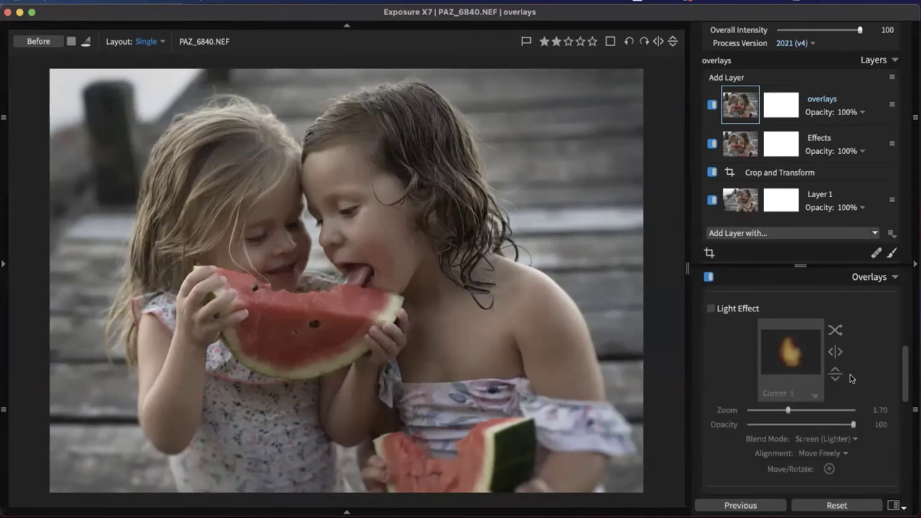
{"action": "scroll", "coordinate": [849, 372], "scroll_direction": "up", "scroll_amount": 3}
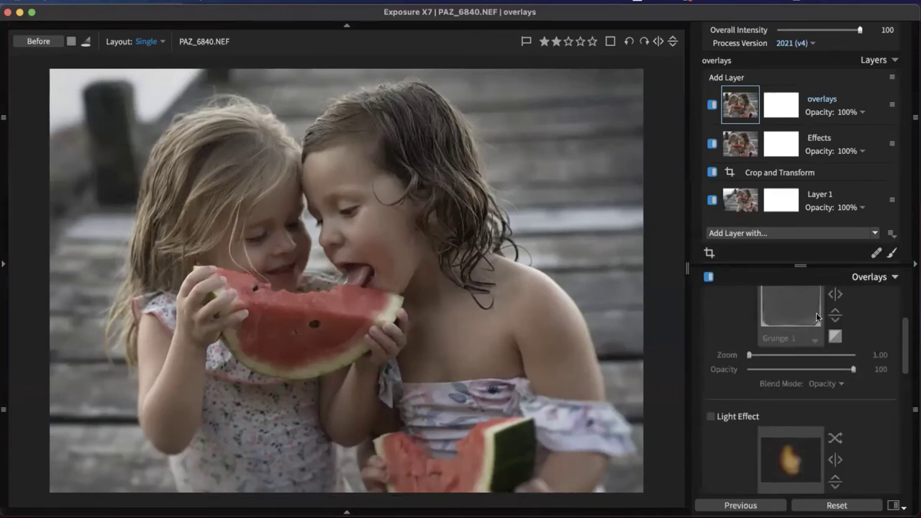
{"action": "scroll", "coordinate": [835, 394], "scroll_direction": "up", "scroll_amount": 3}
Turn on the border overlay and try frame and grunge designs such as Grunge 2 and Frame 8
{"action": "left_click", "coordinate": [711, 361]}
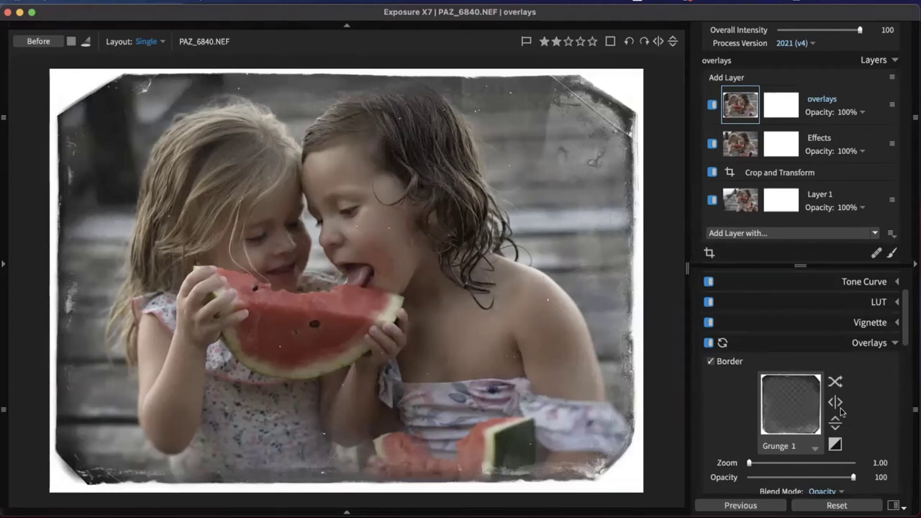
{"action": "left_click", "coordinate": [794, 411]}
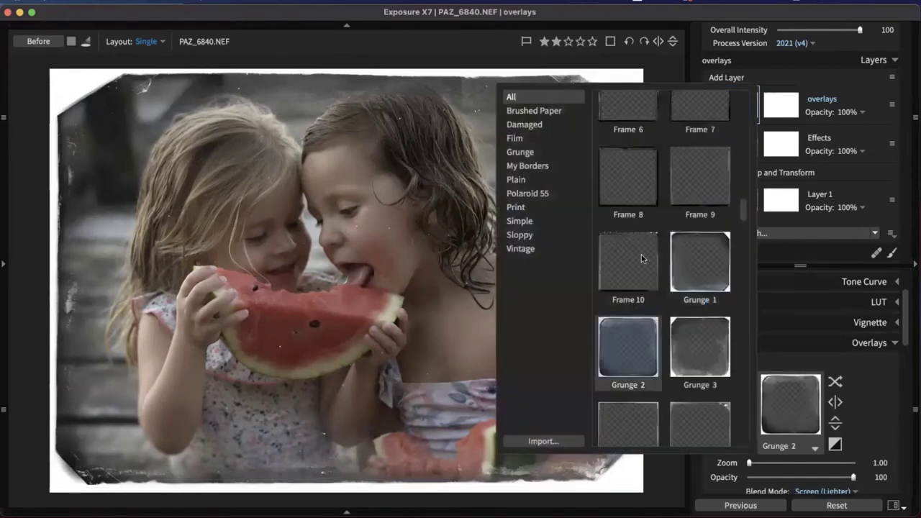
{"action": "left_click", "coordinate": [628, 178]}
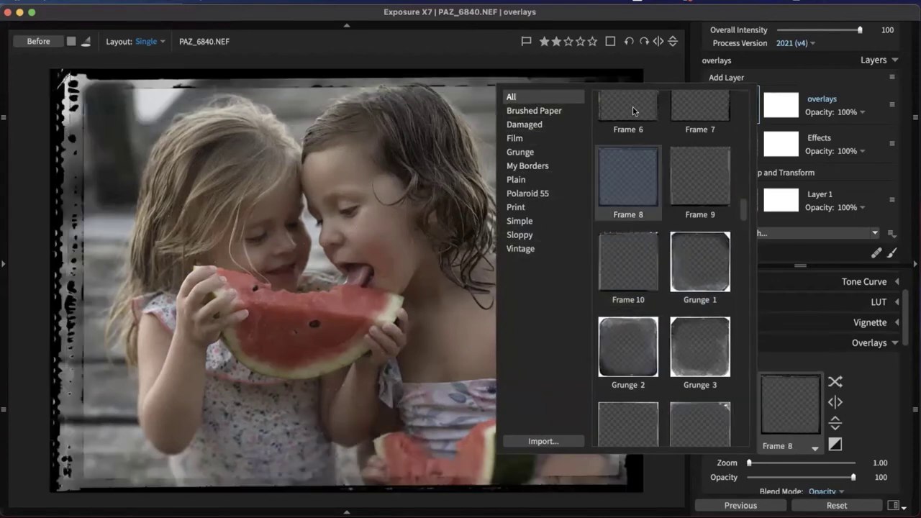
{"action": "key", "text": "Escape"}
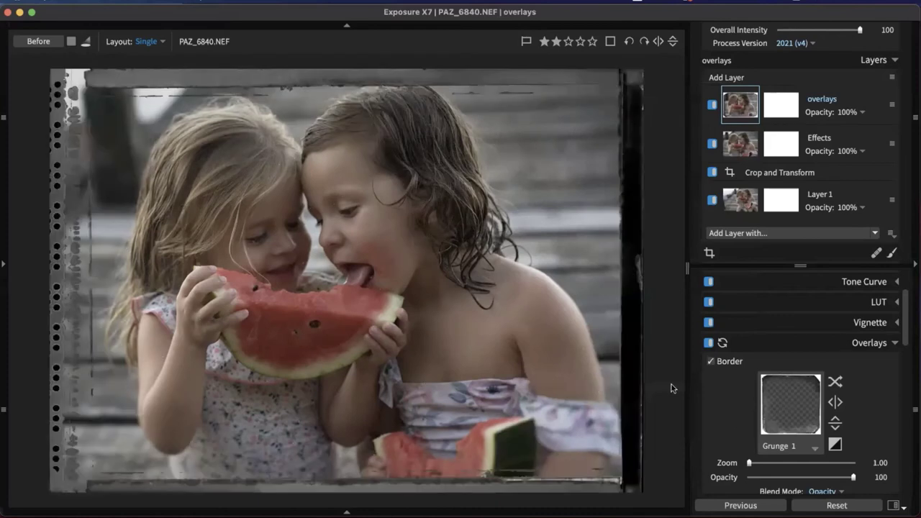
Shuffle through random border designs up to Grunge 10, and turn the border overlay off
{"action": "left_click", "coordinate": [834, 380]}
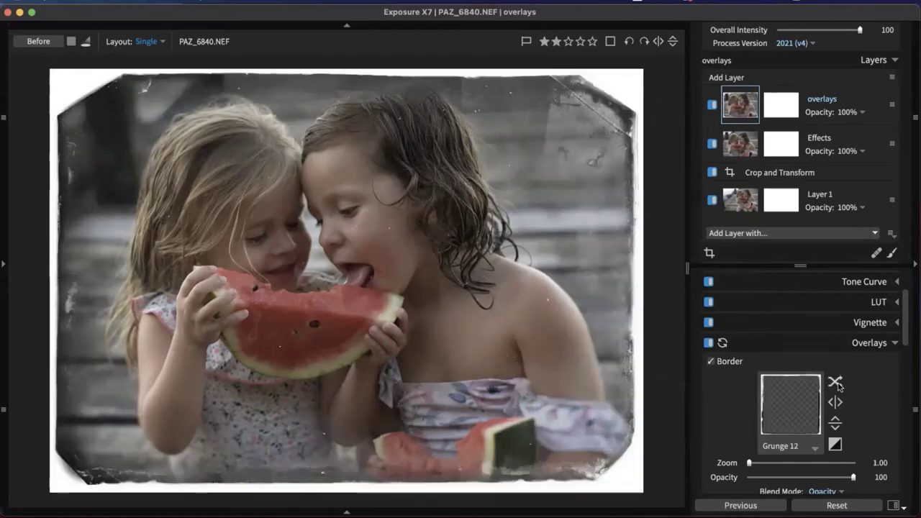
{"action": "left_click", "coordinate": [837, 387]}
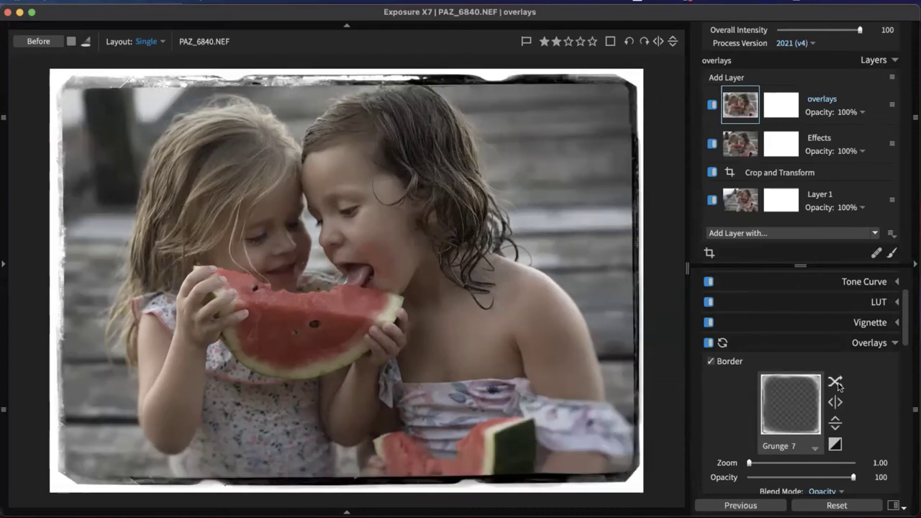
{"action": "left_click", "coordinate": [836, 386]}
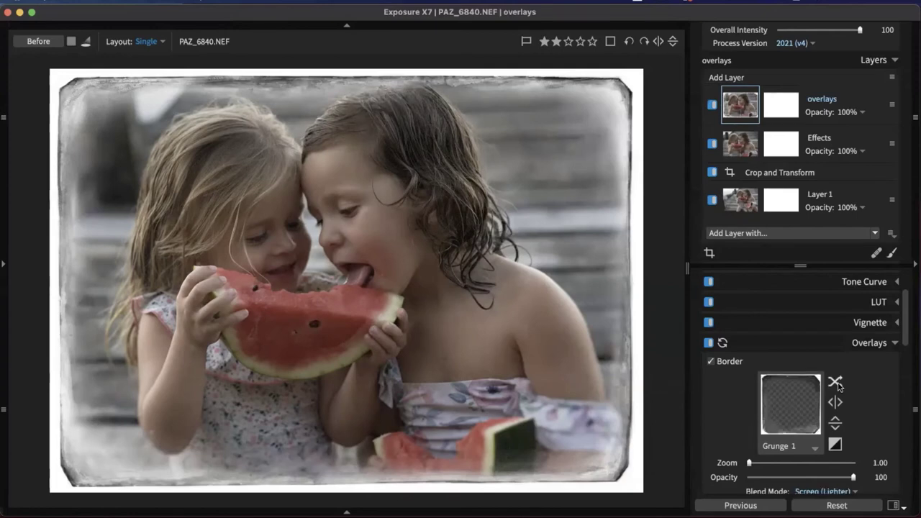
{"action": "left_click", "coordinate": [837, 386]}
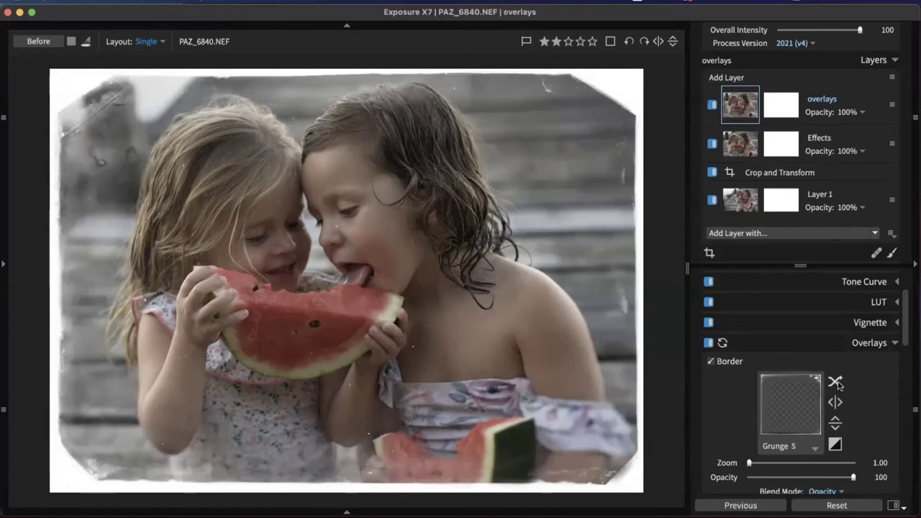
{"action": "left_click", "coordinate": [836, 384]}
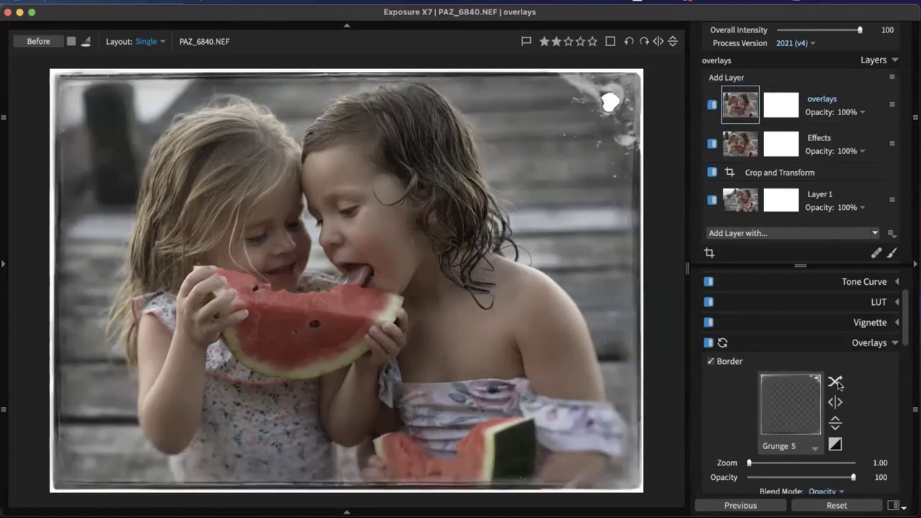
{"action": "left_click", "coordinate": [836, 384]}
{"action": "left_click", "coordinate": [836, 379]}
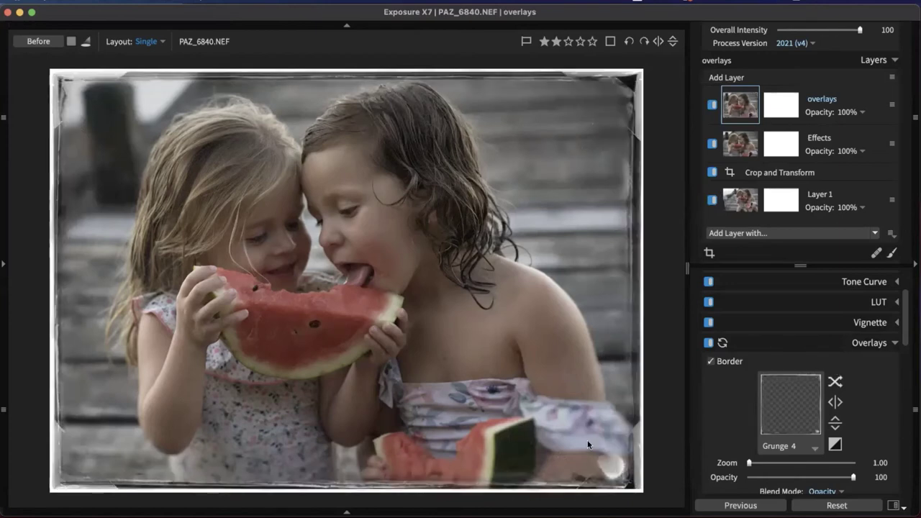
{"action": "left_click", "coordinate": [835, 382]}
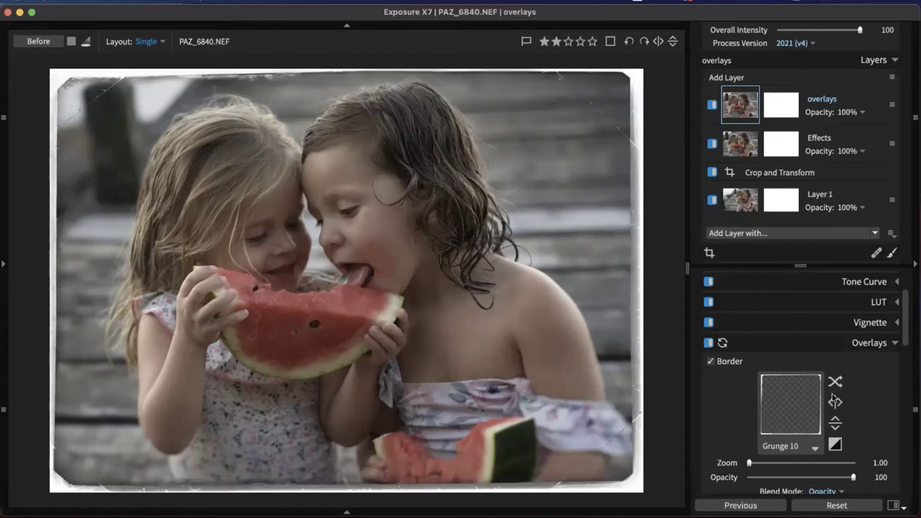
{"action": "scroll", "coordinate": [837, 400], "scroll_direction": "down", "scroll_amount": 3}
{"action": "scroll", "coordinate": [837, 399], "scroll_direction": "up", "scroll_amount": 3}
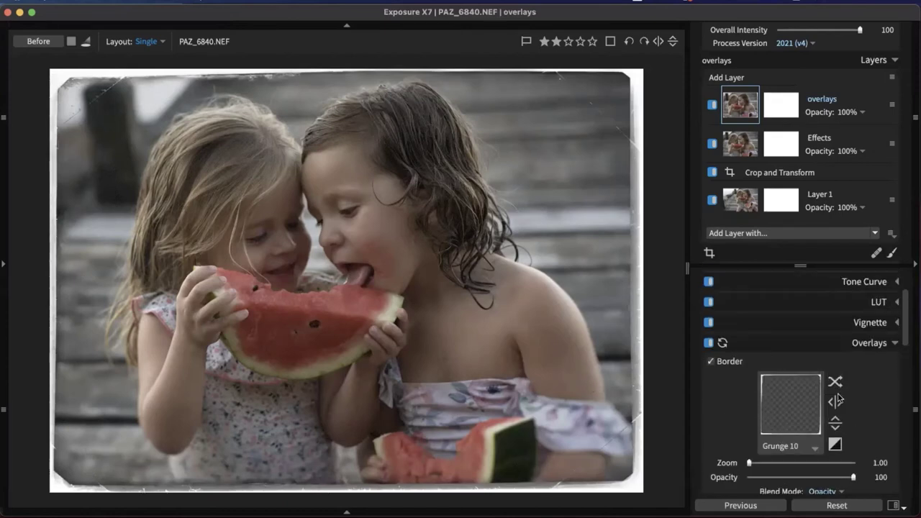
{"action": "left_click", "coordinate": [711, 361]}
Turn on the Light Effect overlay and open its library of corner effects
{"action": "scroll", "coordinate": [791, 410], "scroll_direction": "down", "scroll_amount": 4}
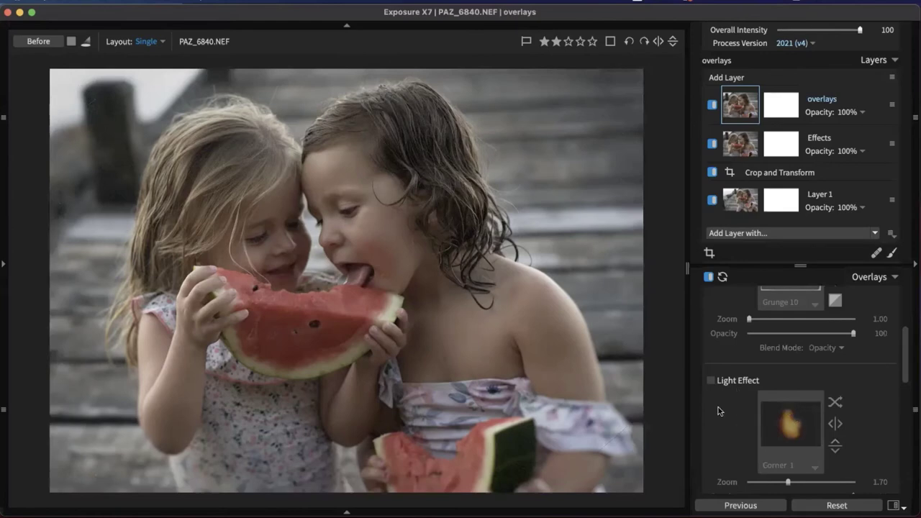
{"action": "left_click", "coordinate": [711, 382]}
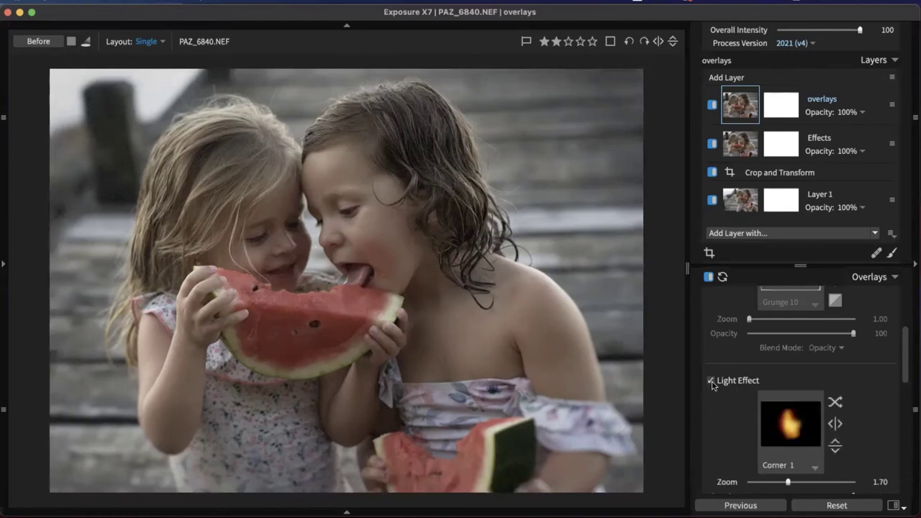
{"action": "left_click", "coordinate": [785, 420]}
Preview several Corner light effects on the photo, including Corner 2 and Corner 7 - Original
{"action": "left_click", "coordinate": [766, 144]}
{"action": "left_click", "coordinate": [695, 126]}
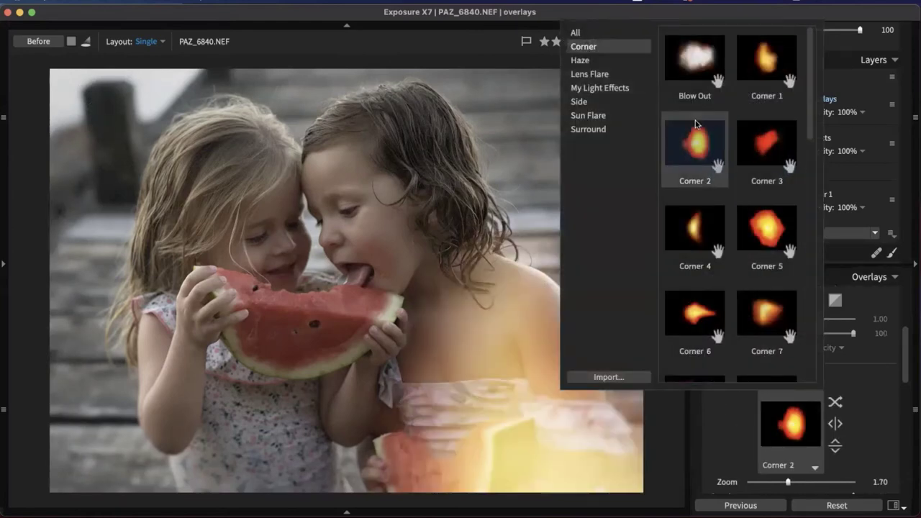
{"action": "left_click", "coordinate": [767, 144]}
{"action": "left_click", "coordinate": [709, 168]}
{"action": "scroll", "coordinate": [717, 180], "scroll_direction": "down", "scroll_amount": 10}
{"action": "left_click", "coordinate": [695, 223]}
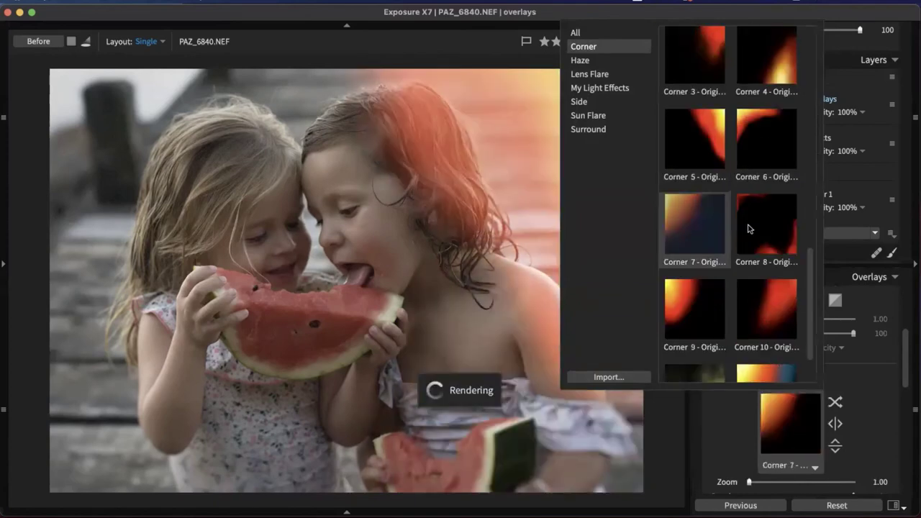
Try more original Corner light effects, including Corner 10, Saturated Glow, Out of Focus and Corner 9
{"action": "left_click", "coordinate": [748, 229]}
{"action": "left_click", "coordinate": [781, 304]}
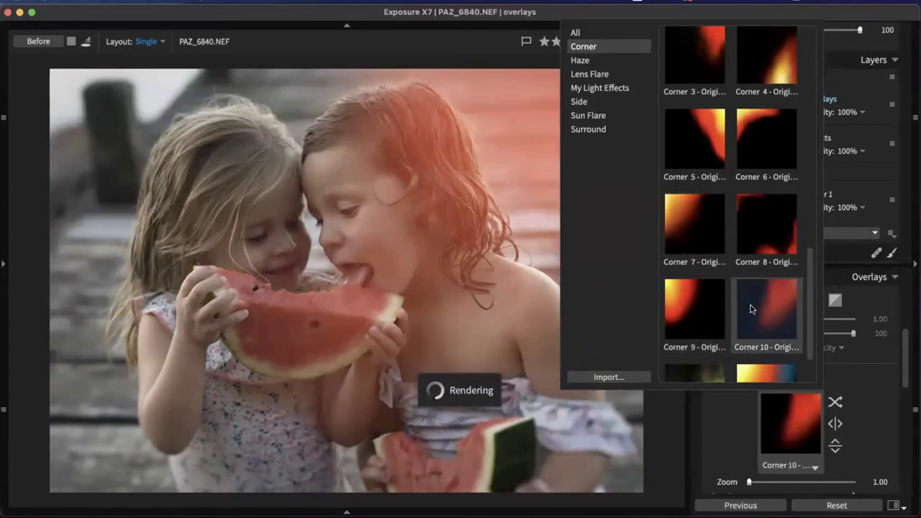
{"action": "scroll", "coordinate": [750, 319], "scroll_direction": "down", "scroll_amount": 2}
{"action": "left_click", "coordinate": [750, 318]}
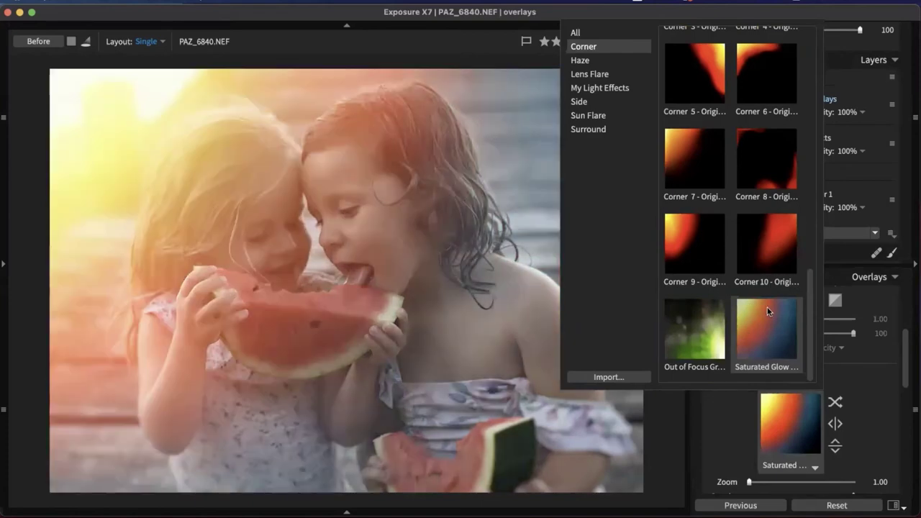
{"action": "left_click", "coordinate": [694, 328]}
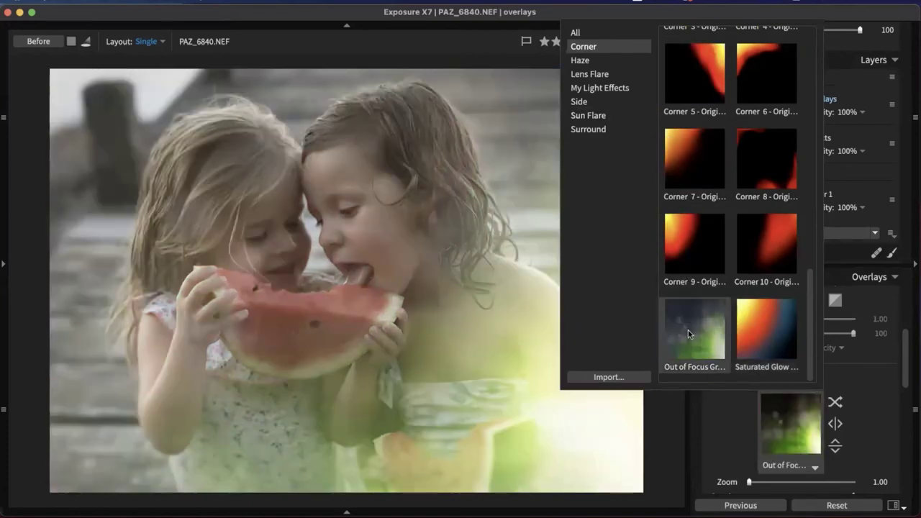
{"action": "left_click", "coordinate": [694, 244]}
Preview Haze light effects such as Pastel Sparkle, Sunrise Haze and Purple Haze on the photo
{"action": "left_click", "coordinate": [596, 61]}
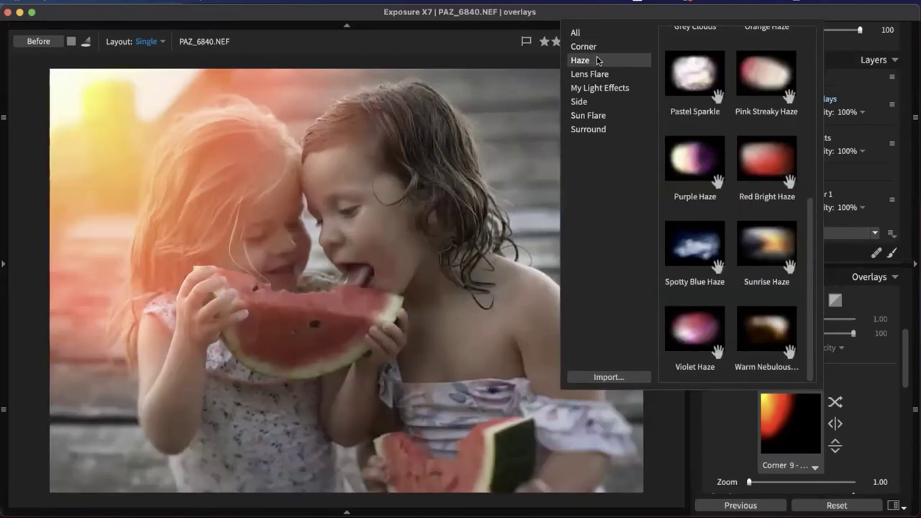
{"action": "left_click", "coordinate": [721, 68]}
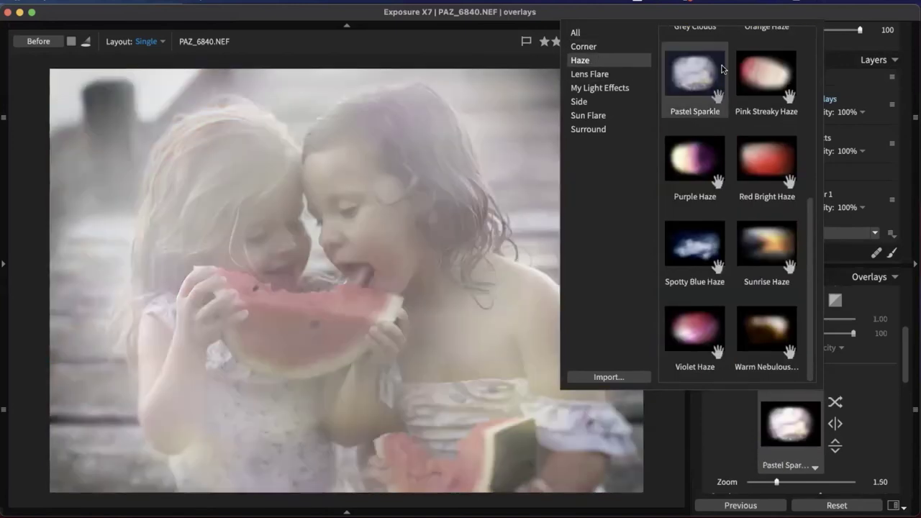
{"action": "left_click", "coordinate": [763, 159]}
{"action": "left_click", "coordinate": [753, 235]}
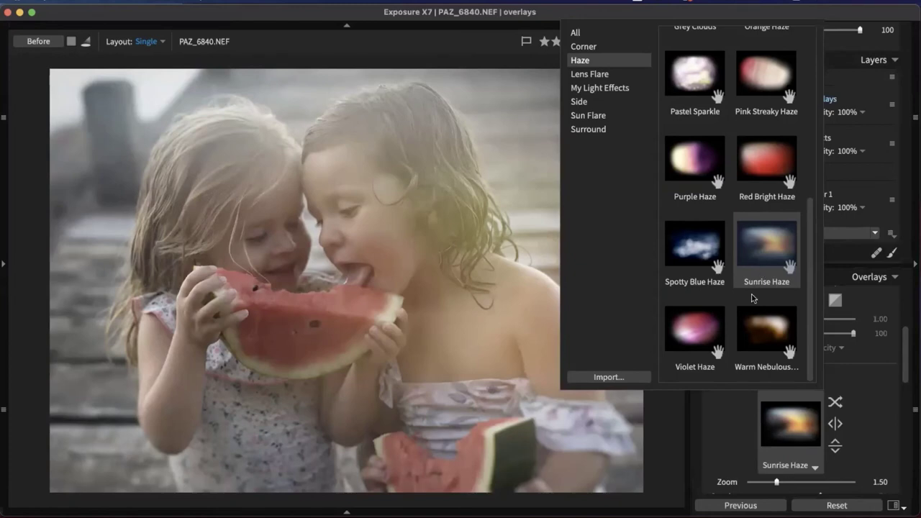
{"action": "left_click", "coordinate": [694, 330]}
{"action": "key", "text": "Up"}
{"action": "key", "text": "Up"}
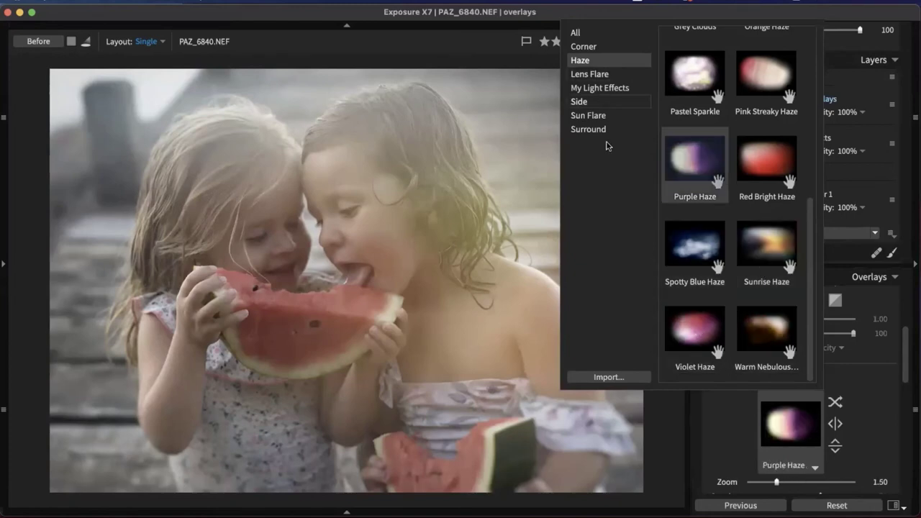
Preview Side light effects, including Side 6 and a blue light leak
{"action": "left_click", "coordinate": [597, 102]}
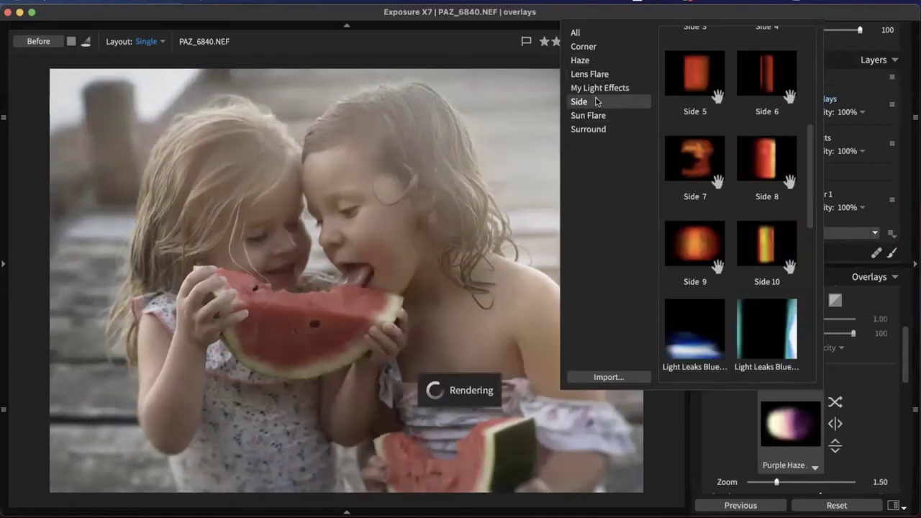
{"action": "left_click", "coordinate": [762, 75]}
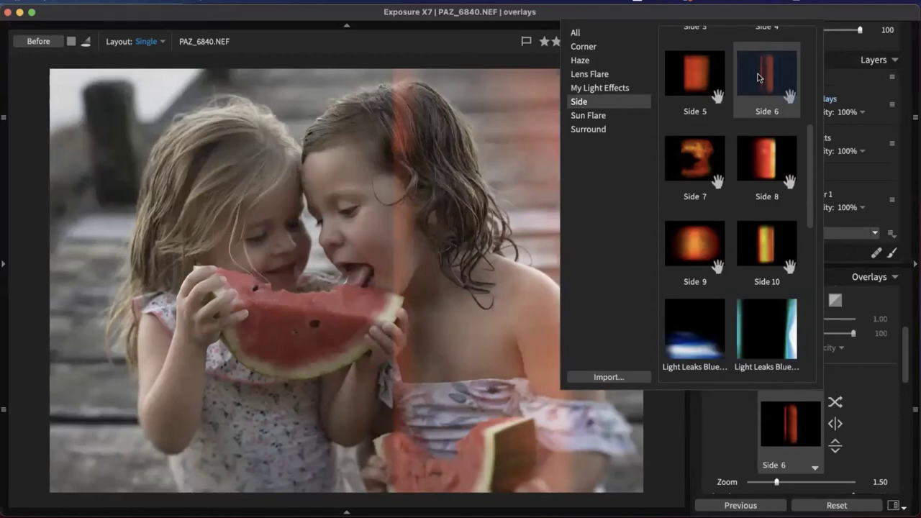
{"action": "scroll", "coordinate": [764, 102], "scroll_direction": "down", "scroll_amount": 5}
{"action": "left_click", "coordinate": [754, 282]}
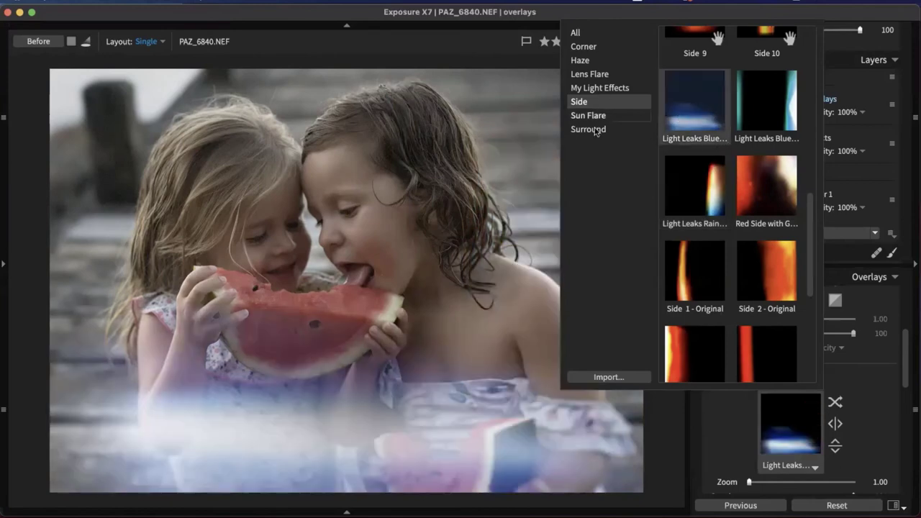
Apply the Pastel Sparkle haze light effect, then move it over the dark-haired girl's shoulder and rotate it
{"action": "left_click", "coordinate": [591, 61]}
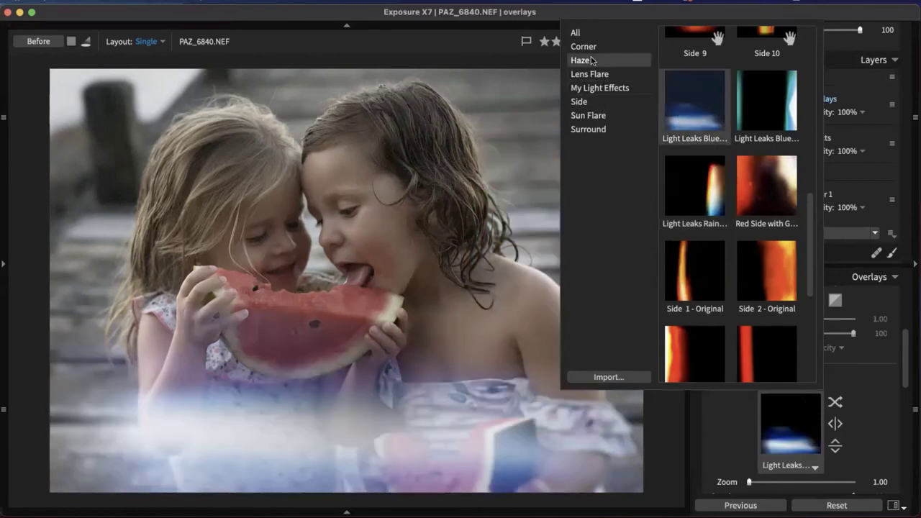
{"action": "scroll", "coordinate": [748, 216], "scroll_direction": "up", "scroll_amount": 5}
{"action": "scroll", "coordinate": [727, 273], "scroll_direction": "down", "scroll_amount": 5}
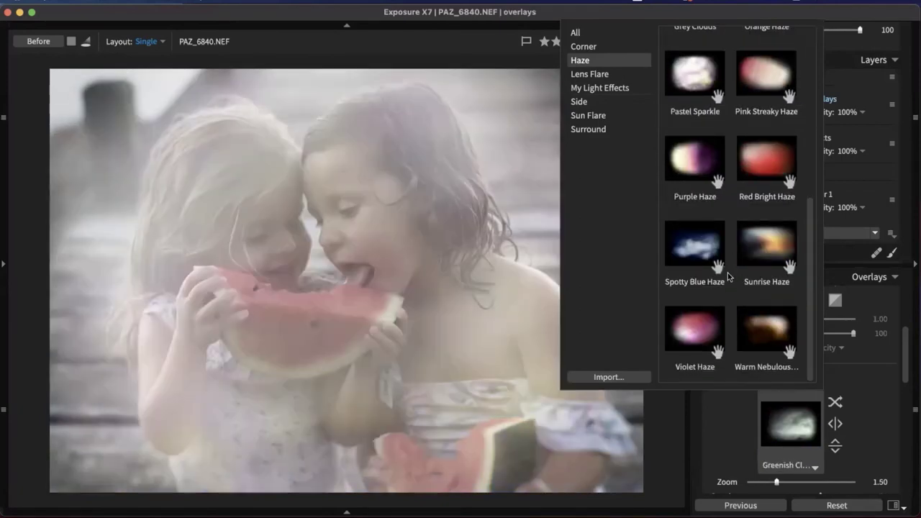
{"action": "left_click", "coordinate": [698, 87]}
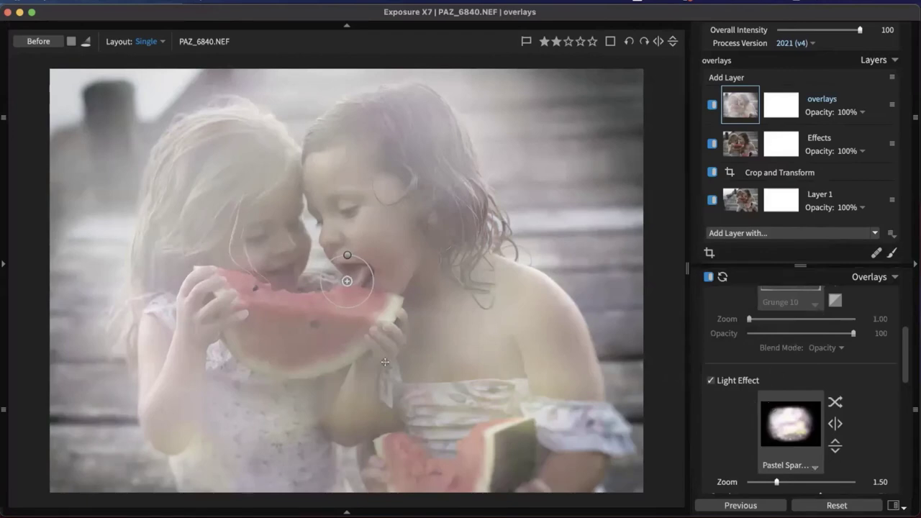
{"action": "left_click_drag", "start_coordinate": [346, 288], "coordinate": [525, 332]}
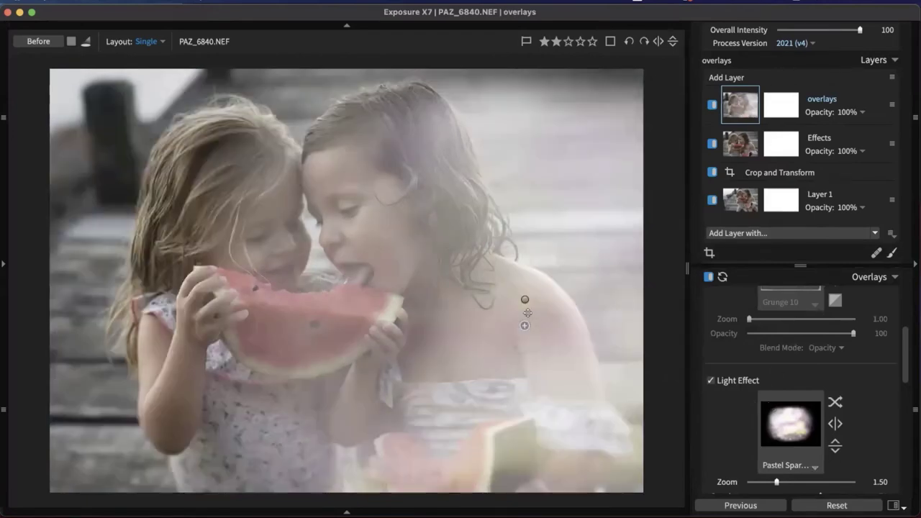
{"action": "left_click_drag", "start_coordinate": [526, 301], "coordinate": [548, 335]}
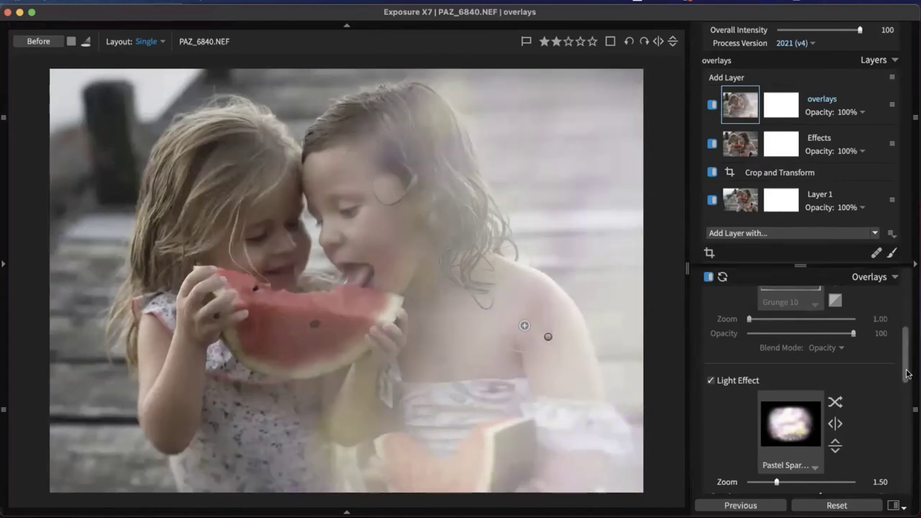
Try the Overlay, Hard Light and Multiply (Darker) blend modes on the light effect, keeping its alignment at Move Freely
{"action": "scroll", "coordinate": [881, 407], "scroll_direction": "down", "scroll_amount": 5}
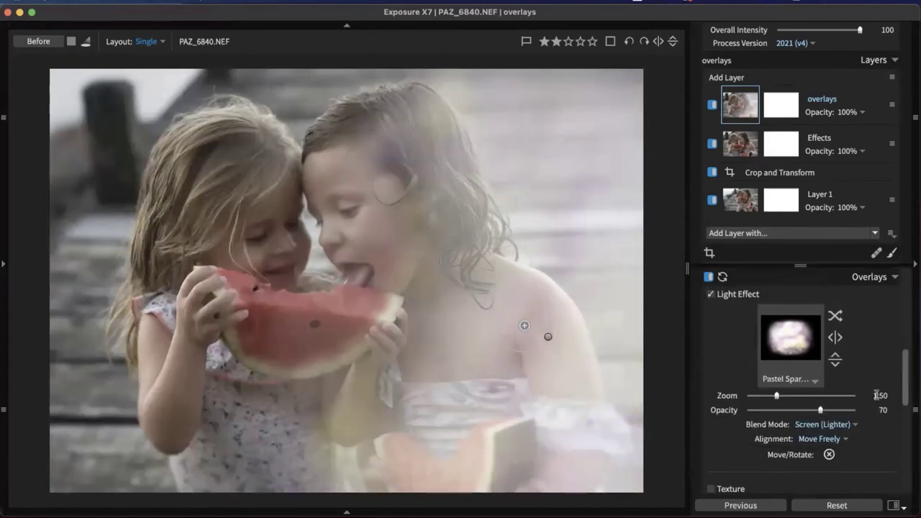
{"action": "left_click", "coordinate": [833, 425]}
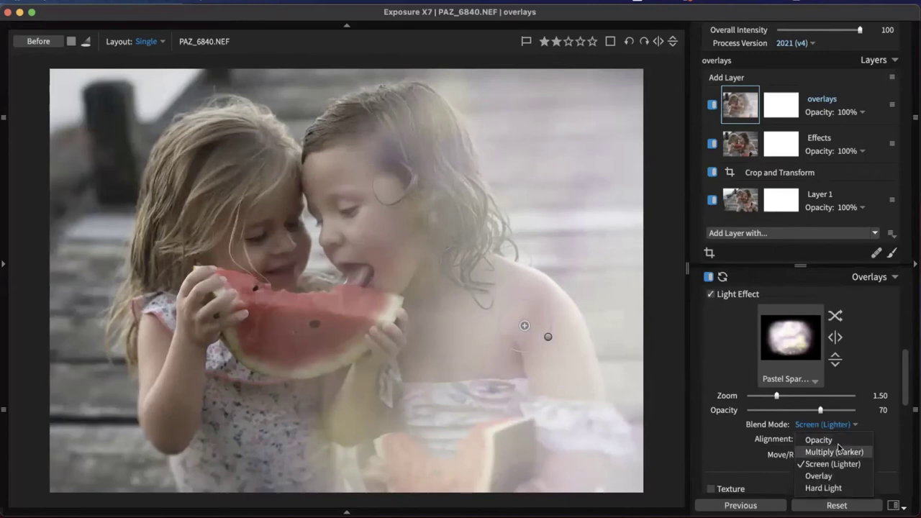
{"action": "left_click", "coordinate": [838, 476]}
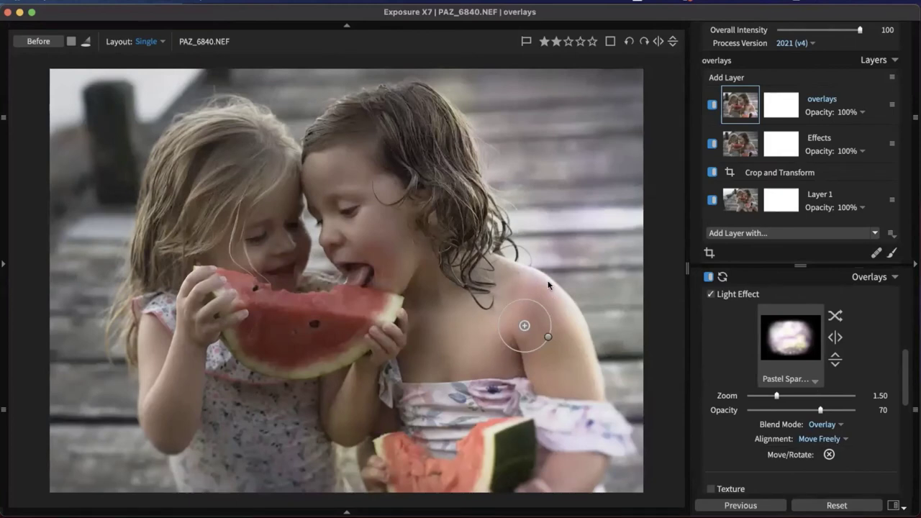
{"action": "left_click", "coordinate": [827, 438]}
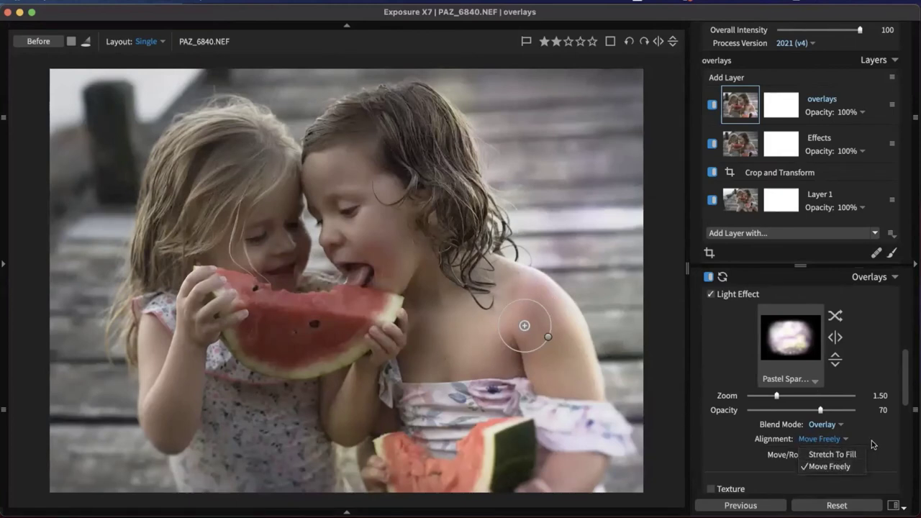
{"action": "left_click", "coordinate": [829, 466]}
{"action": "left_click", "coordinate": [822, 424]}
{"action": "left_click", "coordinate": [848, 488]}
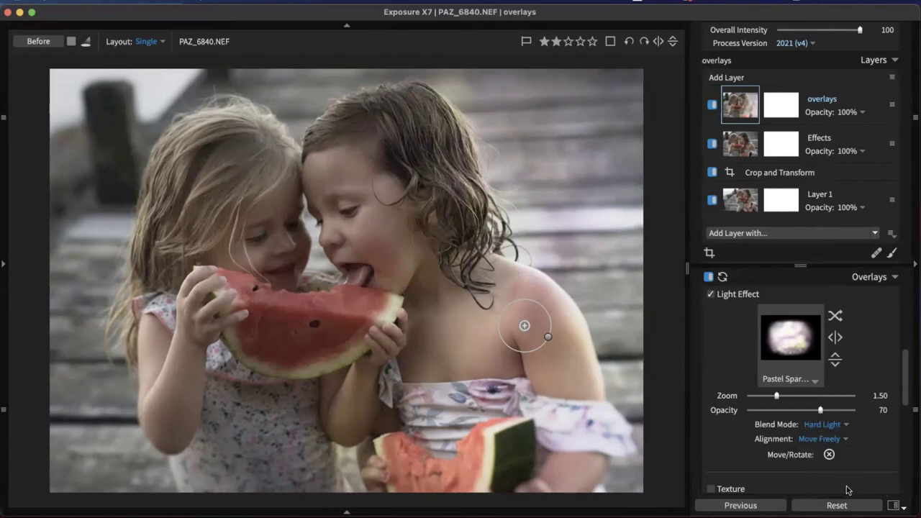
{"action": "left_click", "coordinate": [825, 425]}
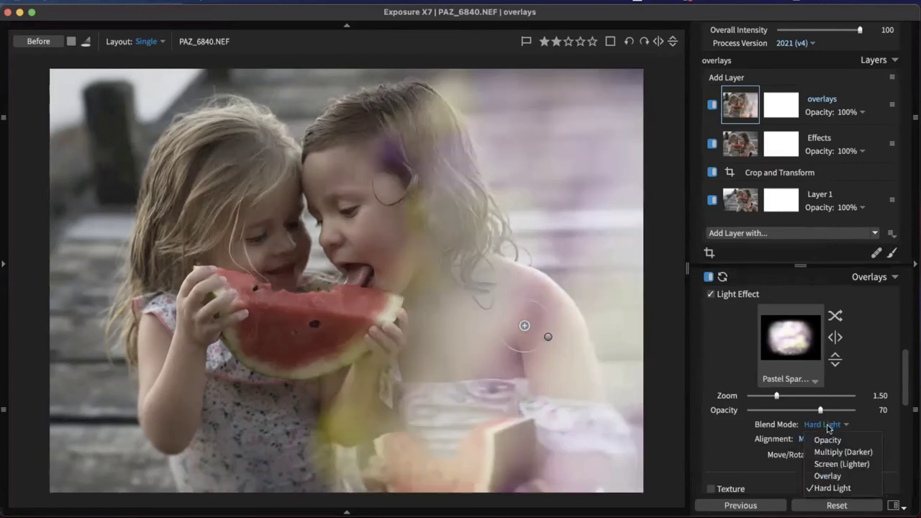
{"action": "left_click", "coordinate": [844, 453]}
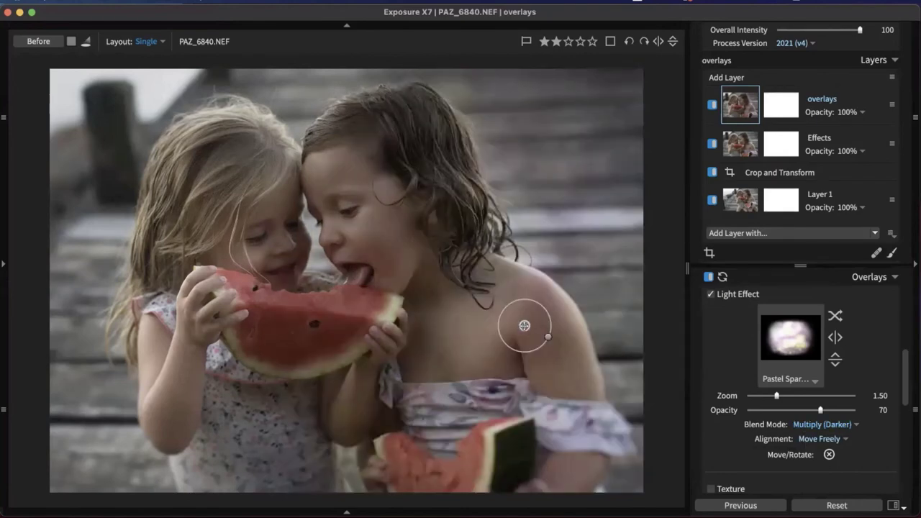
Set the light effect's blend mode to Screen (Lighter) and move it onto the background beside the blonde girl
{"action": "left_click_drag", "start_coordinate": [524, 325], "coordinate": [173, 298]}
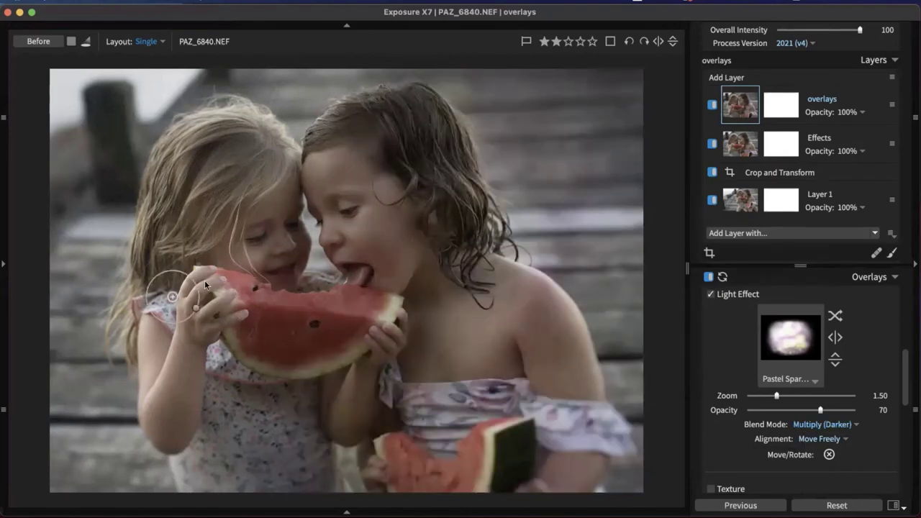
{"action": "left_click", "coordinate": [822, 424]}
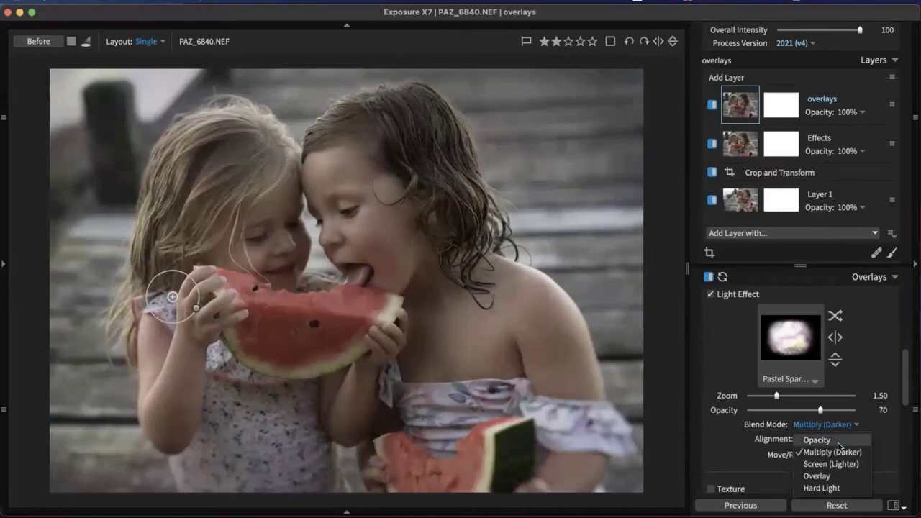
{"action": "left_click", "coordinate": [835, 464]}
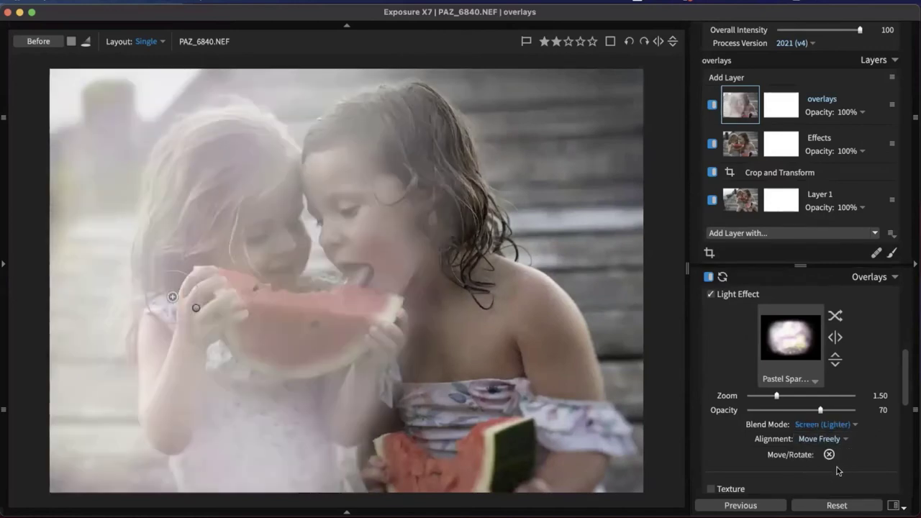
{"action": "left_click_drag", "start_coordinate": [160, 299], "coordinate": [86, 229]}
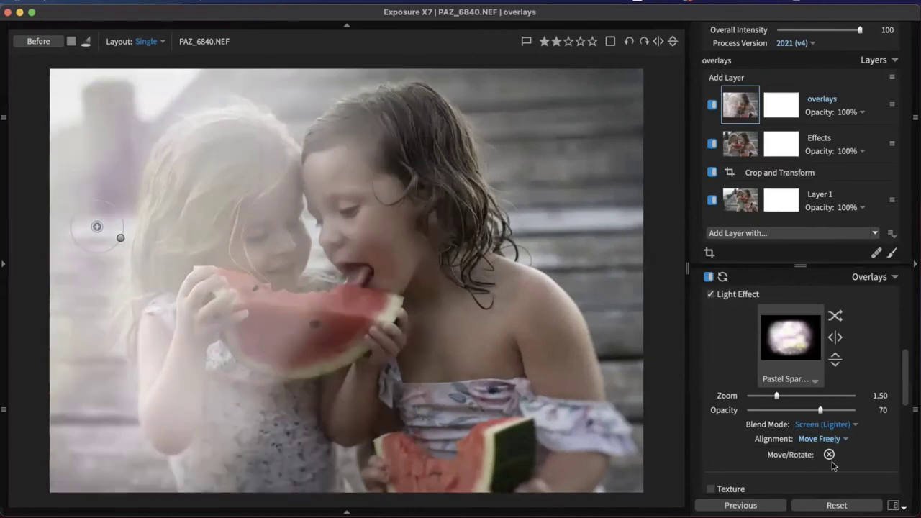
Place the overlay protect location at the watermelon between the girls and set Protect to 69
{"action": "scroll", "coordinate": [833, 464], "scroll_direction": "down", "scroll_amount": 5}
{"action": "left_click", "coordinate": [834, 417]}
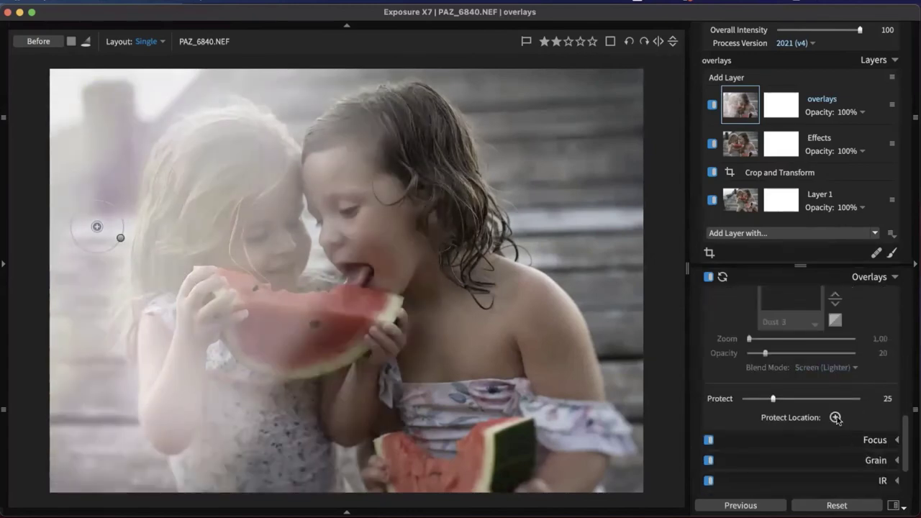
{"action": "left_click", "coordinate": [325, 279]}
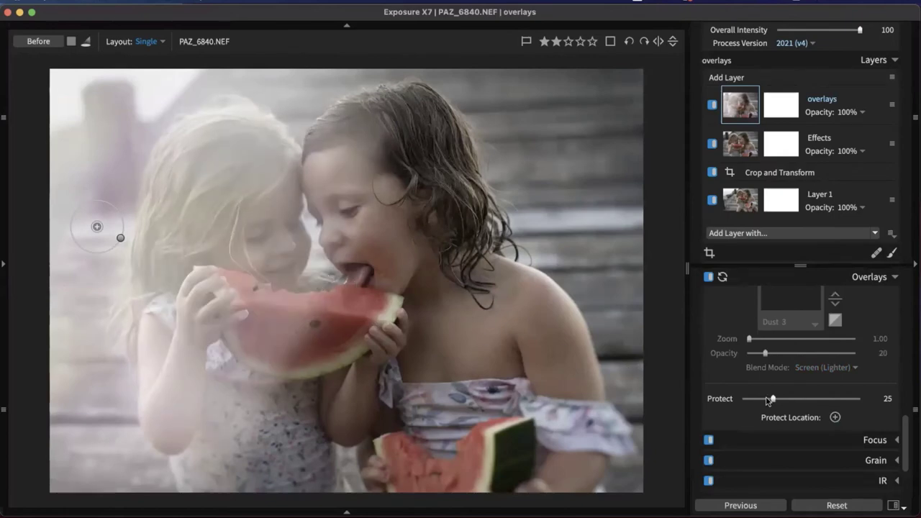
{"action": "left_click_drag", "start_coordinate": [790, 398], "coordinate": [822, 401]}
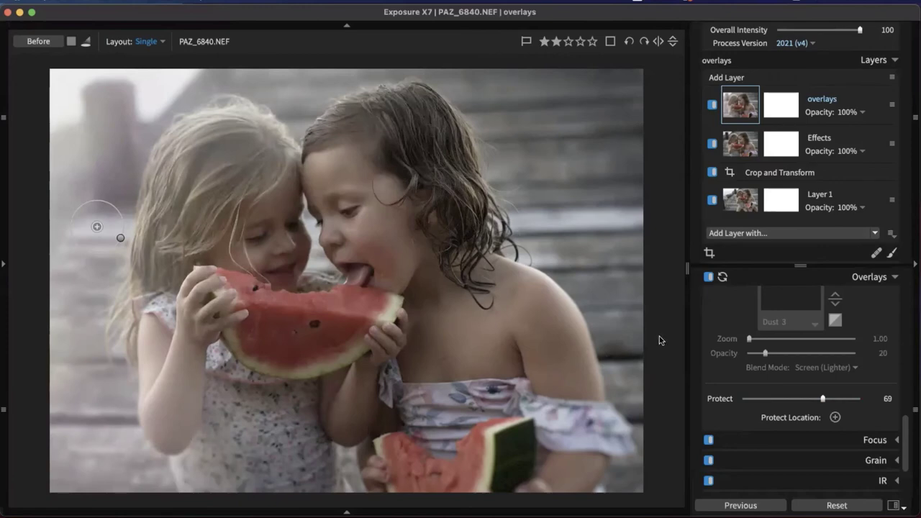
Set the light effect's zoom to 1.77 and its opacity to 27
{"action": "scroll", "coordinate": [879, 334], "scroll_direction": "up", "scroll_amount": 3}
{"action": "scroll", "coordinate": [880, 334], "scroll_direction": "up", "scroll_amount": 5}
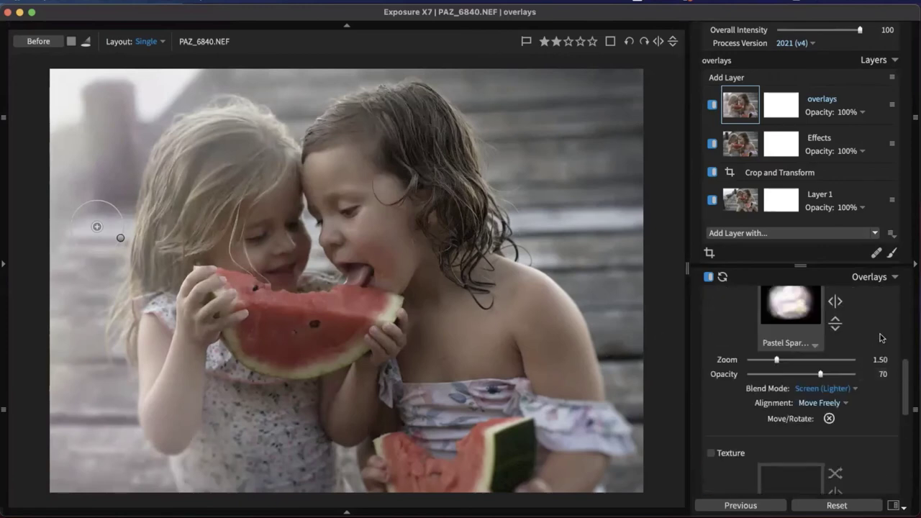
{"action": "scroll", "coordinate": [883, 325], "scroll_direction": "down", "scroll_amount": 2}
{"action": "left_click_drag", "start_coordinate": [790, 362], "coordinate": [791, 362]}
{"action": "scroll", "coordinate": [806, 386], "scroll_direction": "up", "scroll_amount": 3}
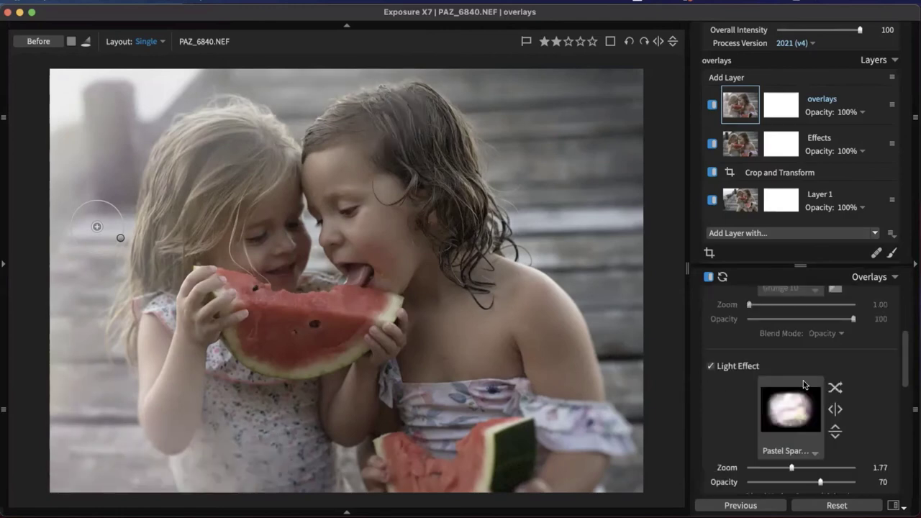
{"action": "scroll", "coordinate": [773, 372], "scroll_direction": "down", "scroll_amount": 2}
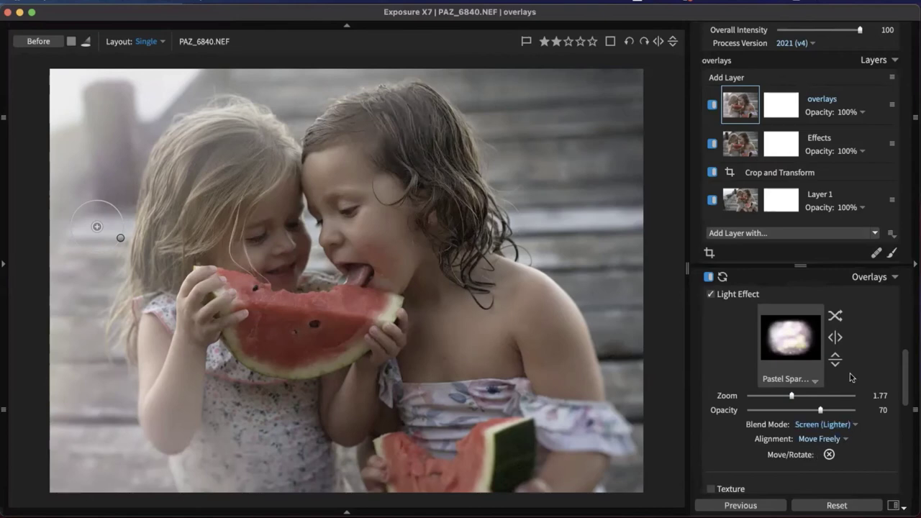
{"action": "left_click_drag", "start_coordinate": [819, 409], "coordinate": [774, 410]}
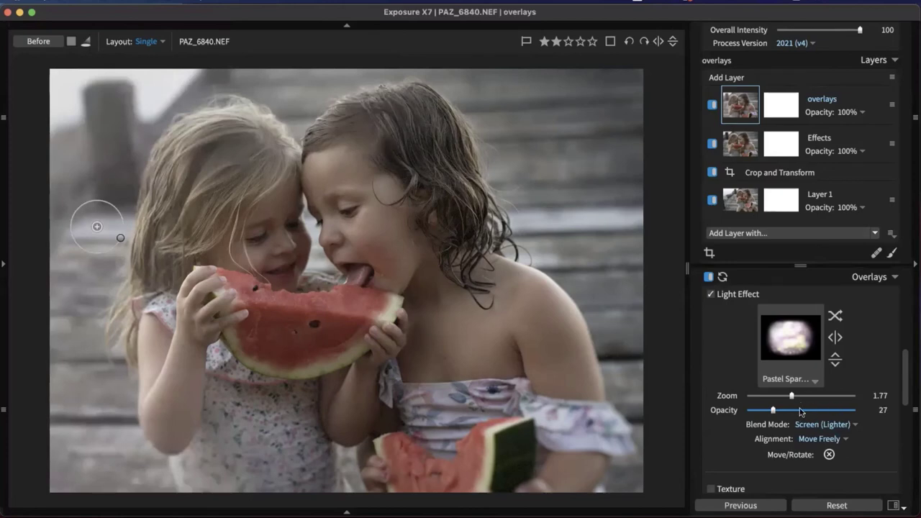
Set the light effect's opacity to 33
{"action": "left_click_drag", "start_coordinate": [823, 410], "coordinate": [779, 410]}
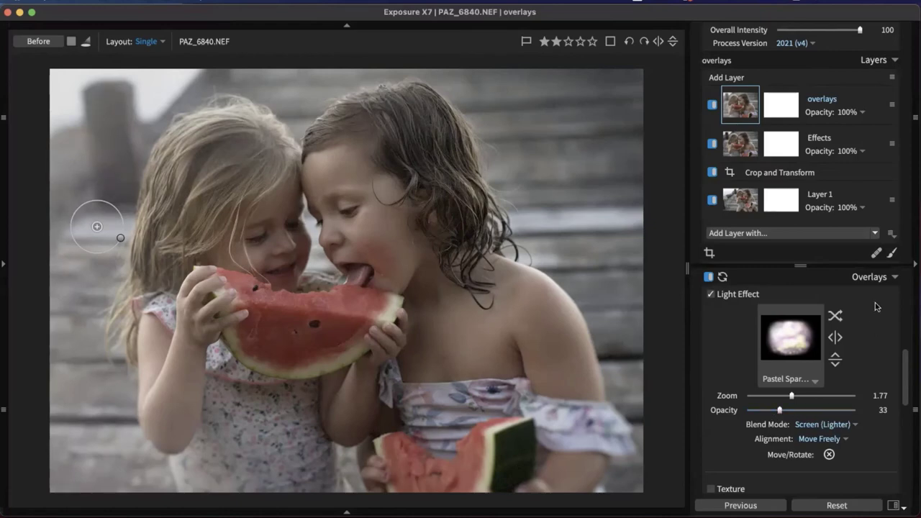
{"action": "scroll", "coordinate": [876, 343], "scroll_direction": "up", "scroll_amount": 4}
{"action": "scroll", "coordinate": [857, 406], "scroll_direction": "down", "scroll_amount": 5}
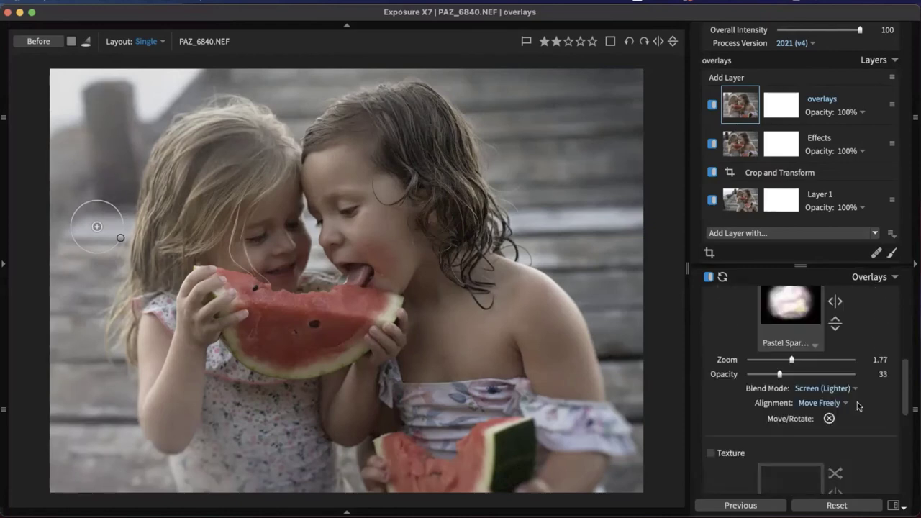
Enable the texture overlay, try the Dust 1 texture, and choose the warm tan Fundy Finish texture instead
{"action": "scroll", "coordinate": [758, 464], "scroll_direction": "down", "scroll_amount": 3}
{"action": "left_click", "coordinate": [713, 347]}
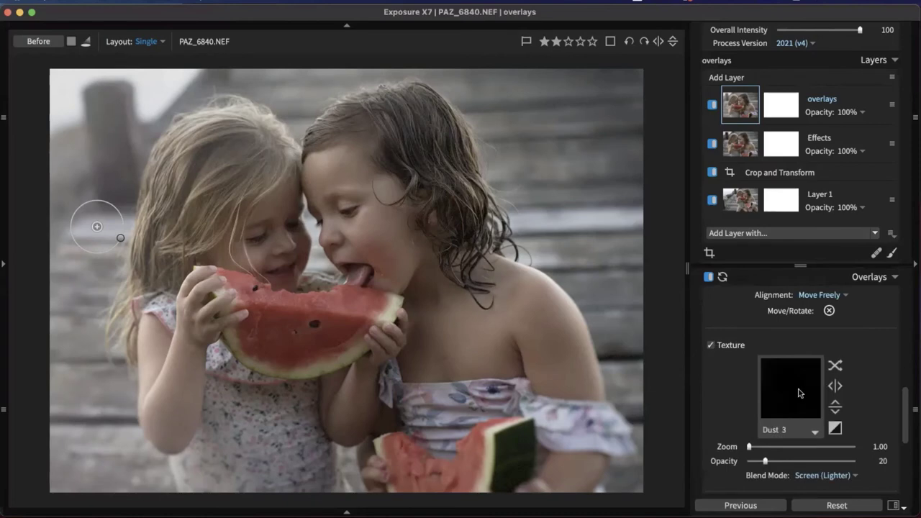
{"action": "left_click", "coordinate": [798, 392]}
{"action": "left_click", "coordinate": [627, 108]}
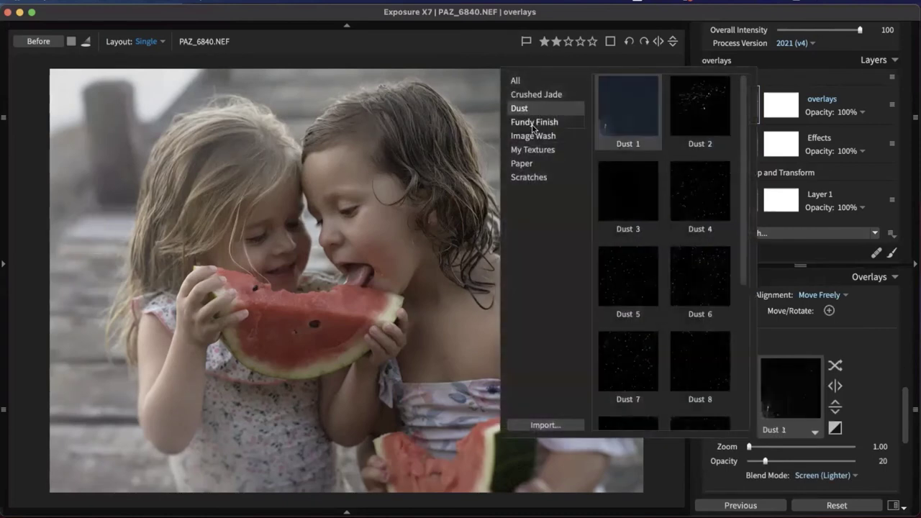
{"action": "left_click", "coordinate": [533, 124]}
{"action": "double_click", "coordinate": [686, 303]}
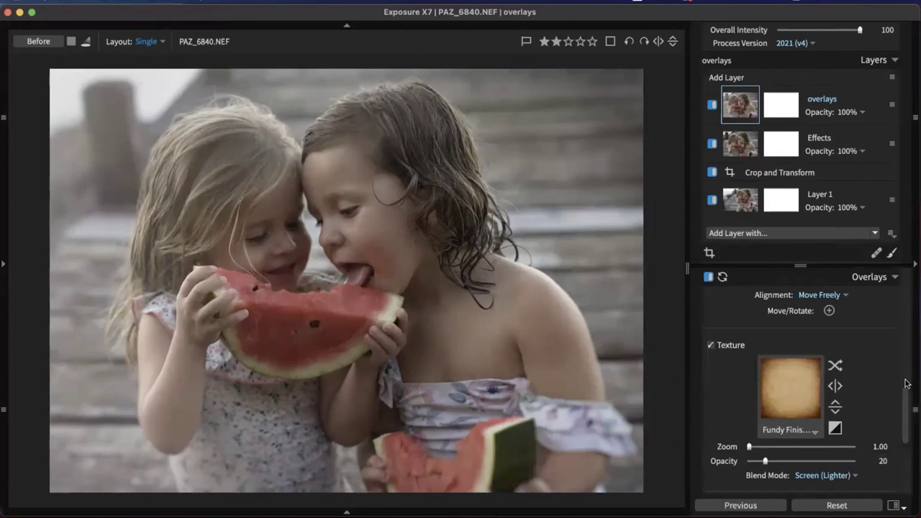
Set the texture's zoom to 2.33, its opacity to 38 and its blend mode to Overlay
{"action": "scroll", "coordinate": [905, 384], "scroll_direction": "down", "scroll_amount": 2}
{"action": "left_click_drag", "start_coordinate": [765, 424], "coordinate": [800, 425]}
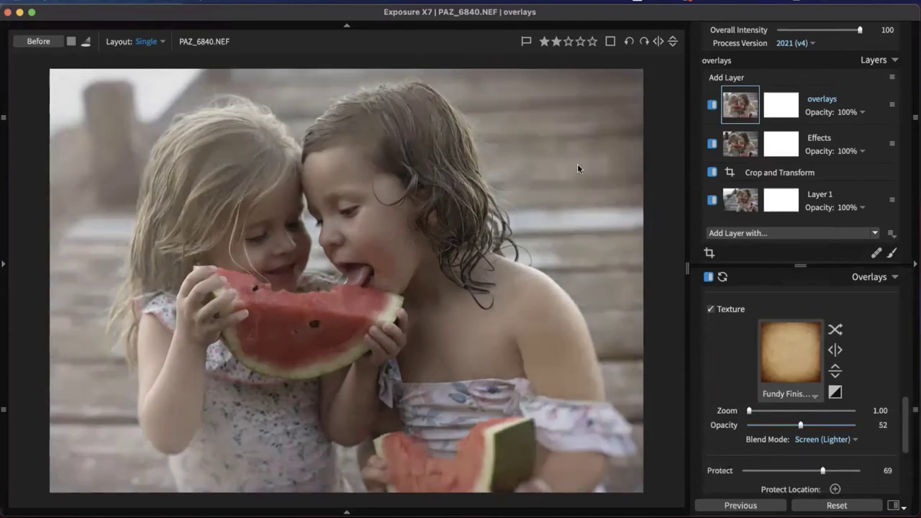
{"action": "left_click_drag", "start_coordinate": [752, 415], "coordinate": [785, 425]}
{"action": "left_click", "coordinate": [849, 441]}
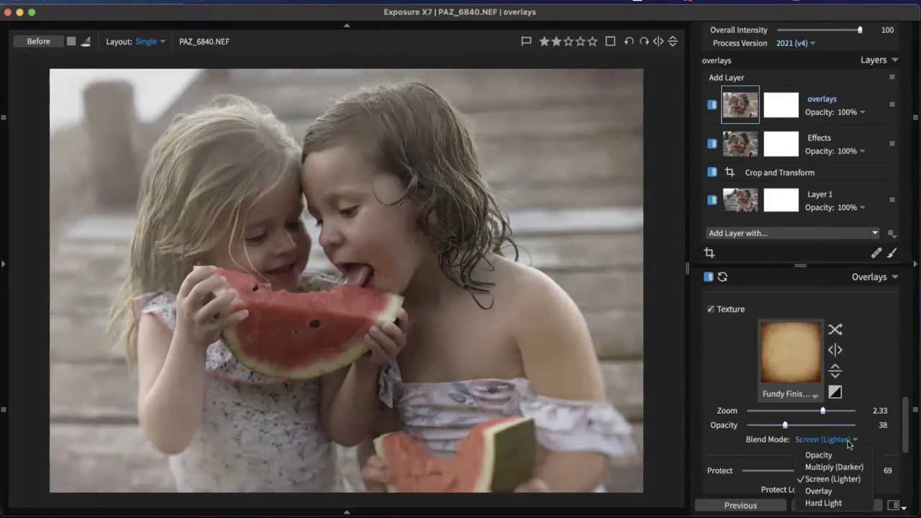
{"action": "left_click", "coordinate": [818, 491]}
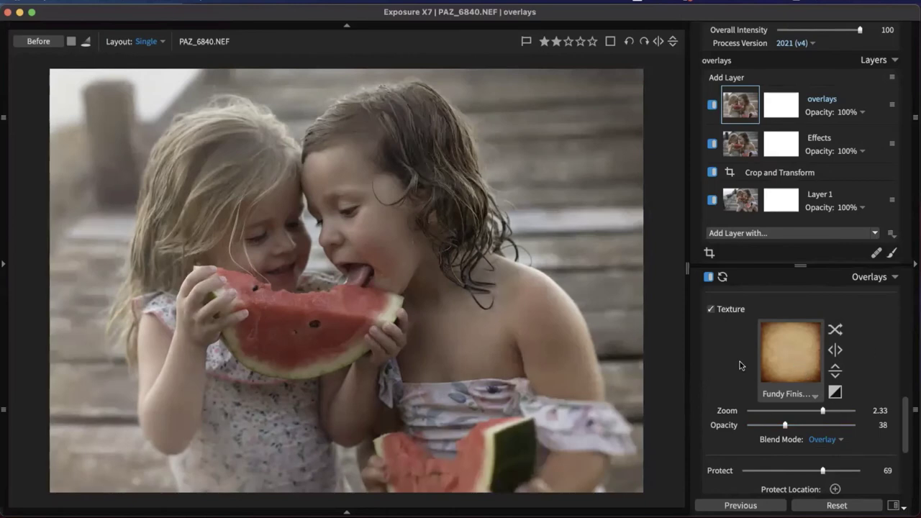
{"action": "scroll", "coordinate": [740, 365], "scroll_direction": "up", "scroll_amount": 3}
{"action": "scroll", "coordinate": [741, 366], "scroll_direction": "up", "scroll_amount": 1}
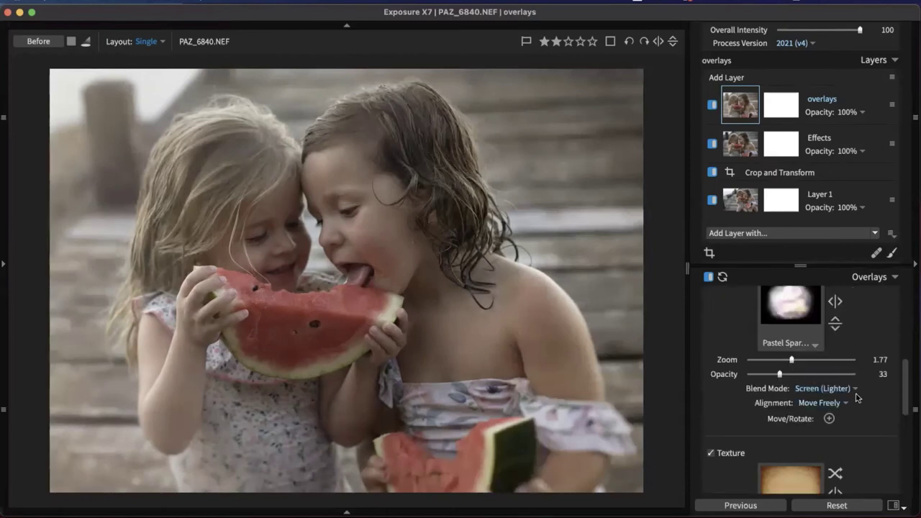
{"action": "scroll", "coordinate": [857, 399], "scroll_direction": "down", "scroll_amount": 4}
{"action": "scroll", "coordinate": [795, 420], "scroll_direction": "up", "scroll_amount": 3}
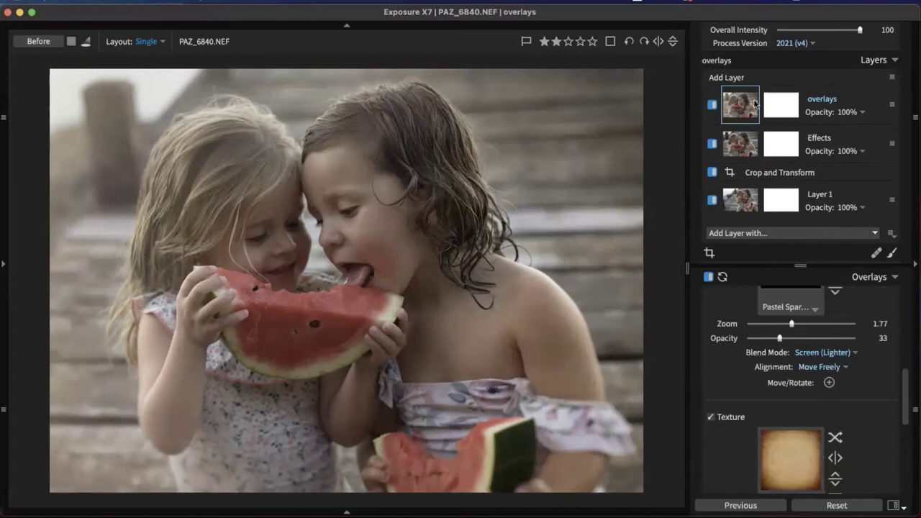
Lower the overlays layer's opacity to 62% and collapse its Overlays settings
{"action": "left_click", "coordinate": [854, 113]}
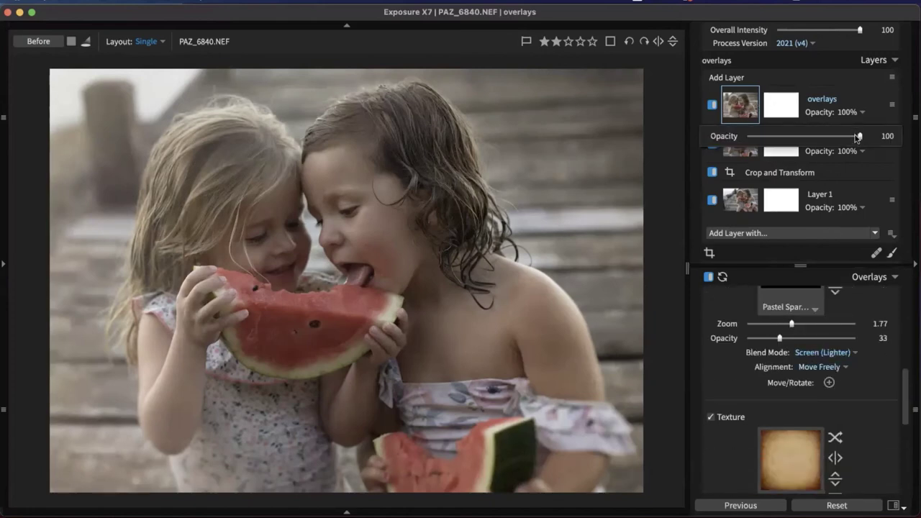
{"action": "left_click_drag", "start_coordinate": [859, 136], "coordinate": [818, 136]}
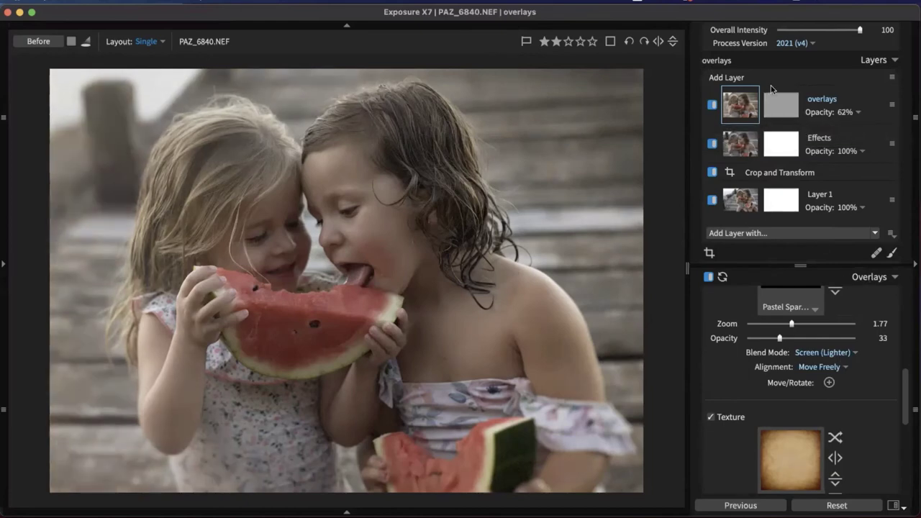
{"action": "left_click", "coordinate": [867, 277]}
{"action": "scroll", "coordinate": [860, 361], "scroll_direction": "up", "scroll_amount": 3}
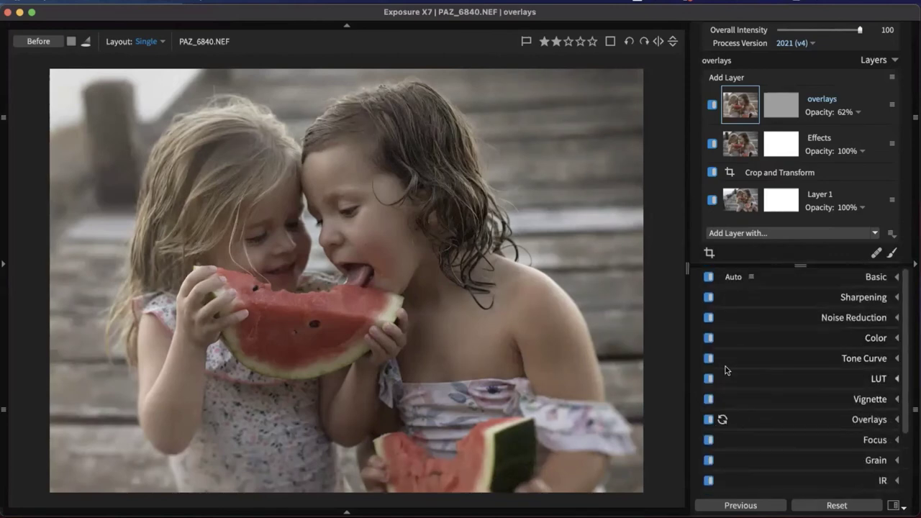
Select the Effects layer, try its opacity at 67, and return it to 100
{"action": "left_click", "coordinate": [741, 201]}
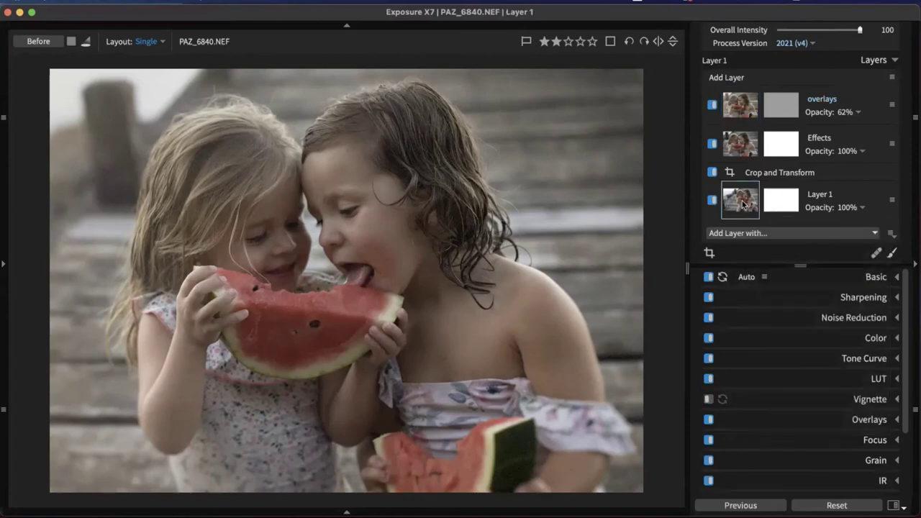
{"action": "left_click", "coordinate": [724, 143]}
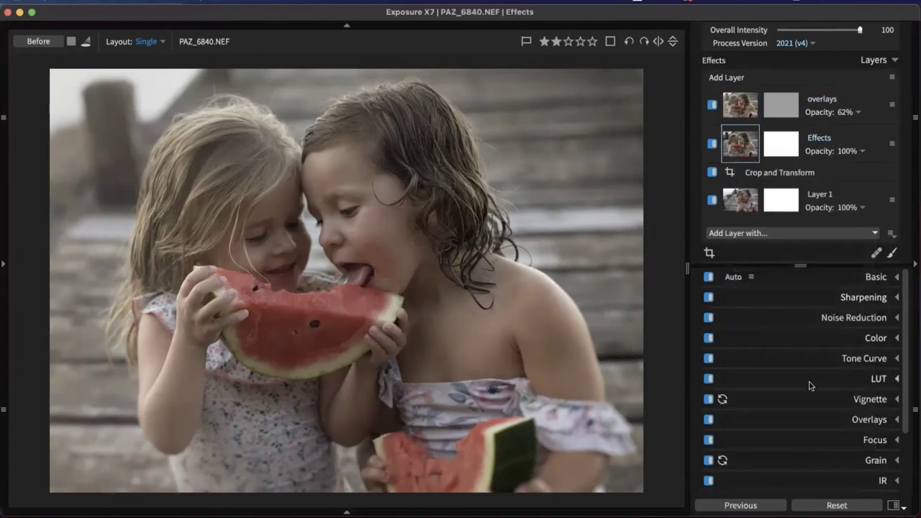
{"action": "scroll", "coordinate": [791, 392], "scroll_direction": "down", "scroll_amount": 2}
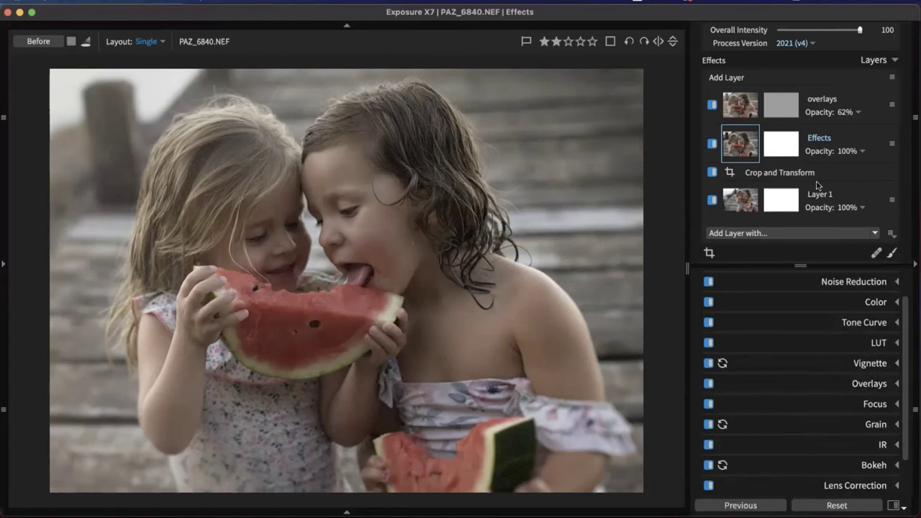
{"action": "left_click", "coordinate": [849, 153]}
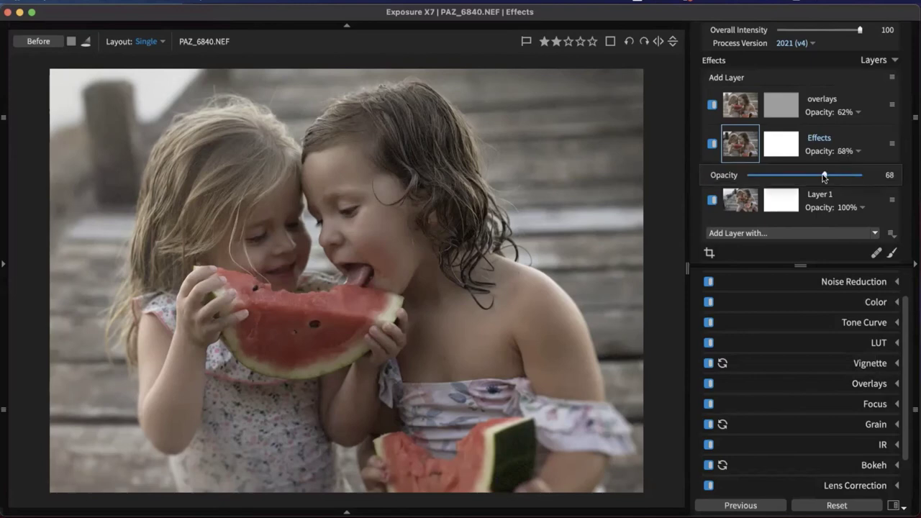
{"action": "left_click_drag", "start_coordinate": [825, 177], "coordinate": [823, 177]}
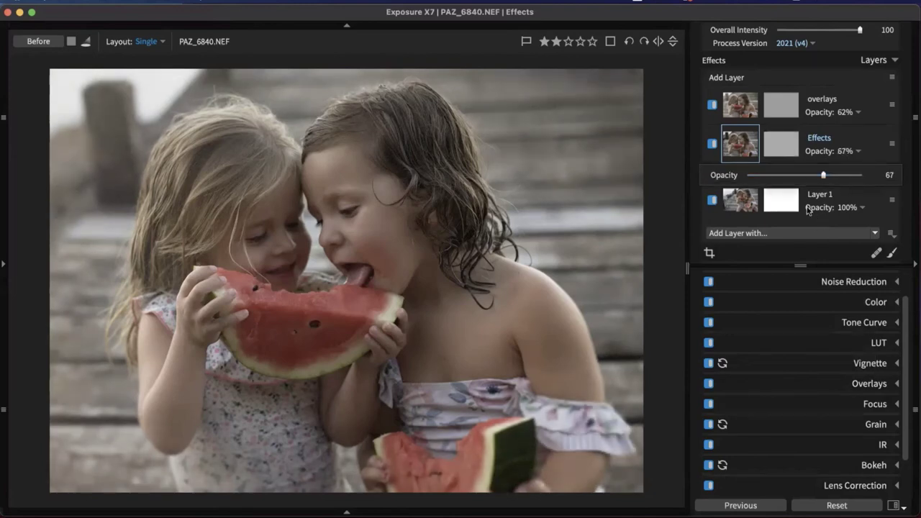
{"action": "left_click_drag", "start_coordinate": [805, 176], "coordinate": [861, 175]}
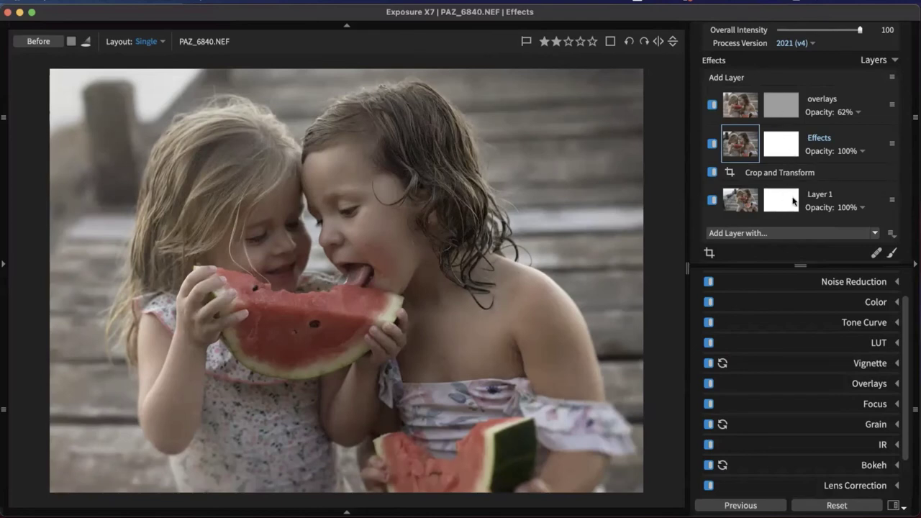
With the Effects layer's mask selected, try a lower layer opacity, reset it to 100, and collapse the color constraints
{"action": "left_click", "coordinate": [792, 148]}
{"action": "left_click", "coordinate": [847, 151]}
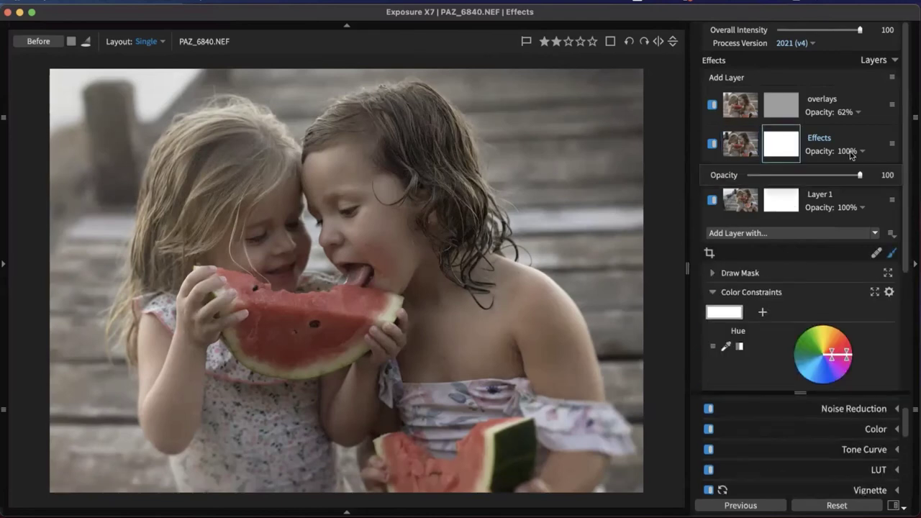
{"action": "left_click_drag", "start_coordinate": [858, 176], "coordinate": [773, 179]}
{"action": "double_click", "coordinate": [773, 179]}
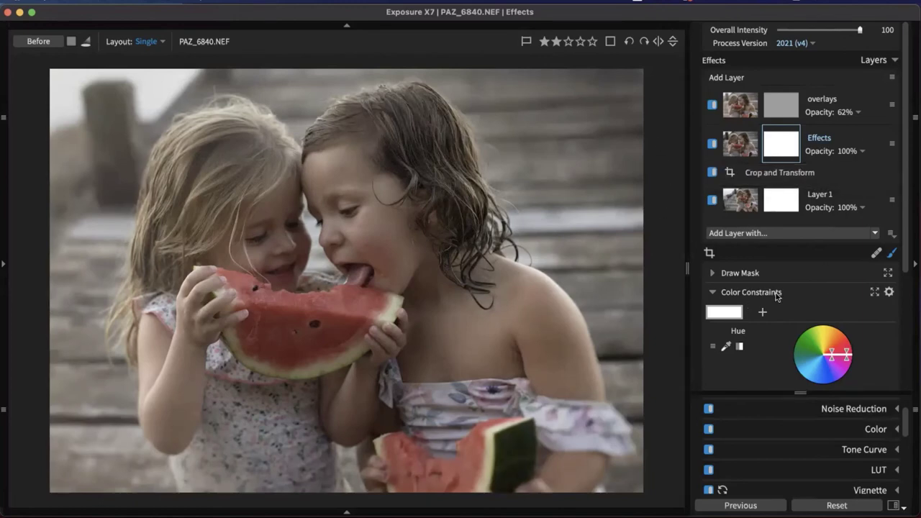
{"action": "left_click", "coordinate": [714, 292]}
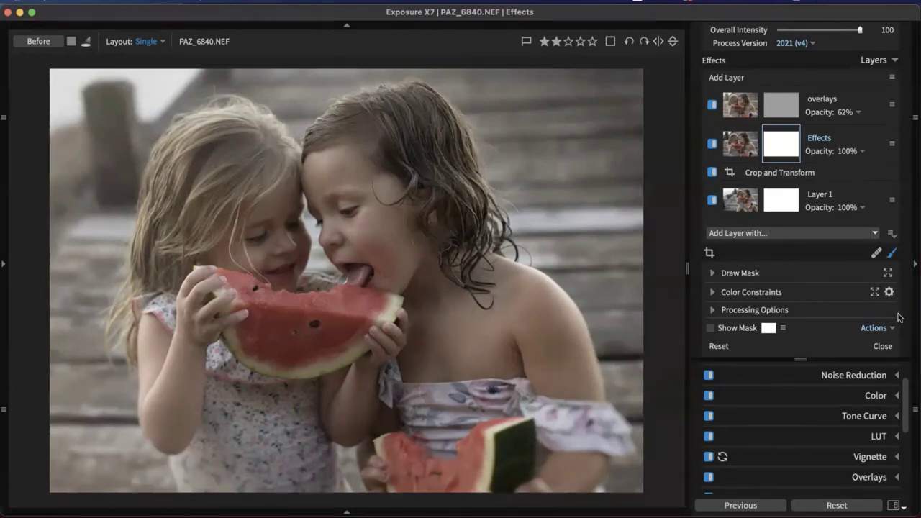
Set the Effects layer's exposure to 1.40 and contrast to -5, and compare the photo with the layer off and on
{"action": "left_click", "coordinate": [750, 151]}
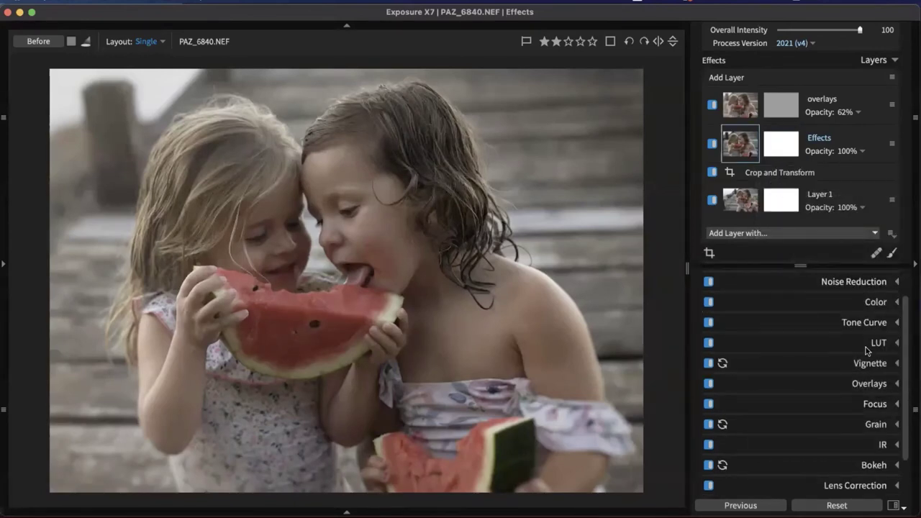
{"action": "scroll", "coordinate": [856, 404], "scroll_direction": "up", "scroll_amount": 2}
{"action": "left_click", "coordinate": [875, 278]}
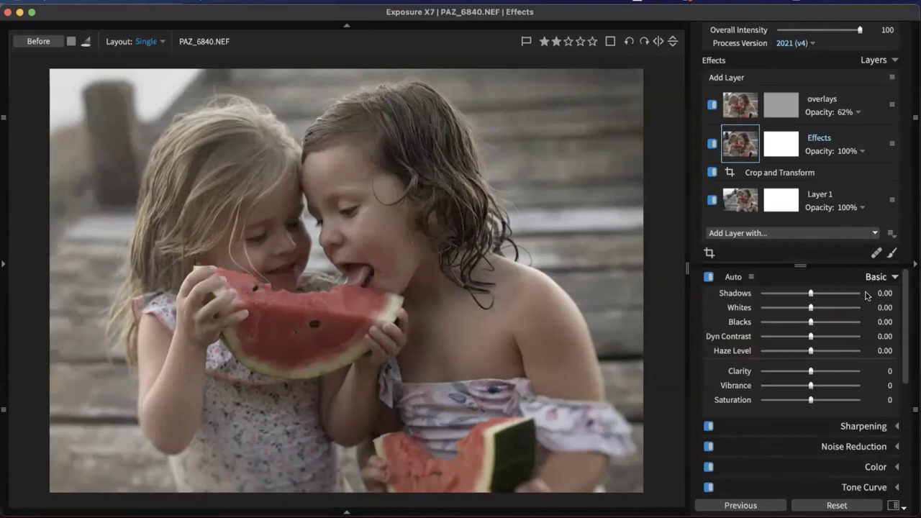
{"action": "left_click_drag", "start_coordinate": [820, 368], "coordinate": [822, 378]}
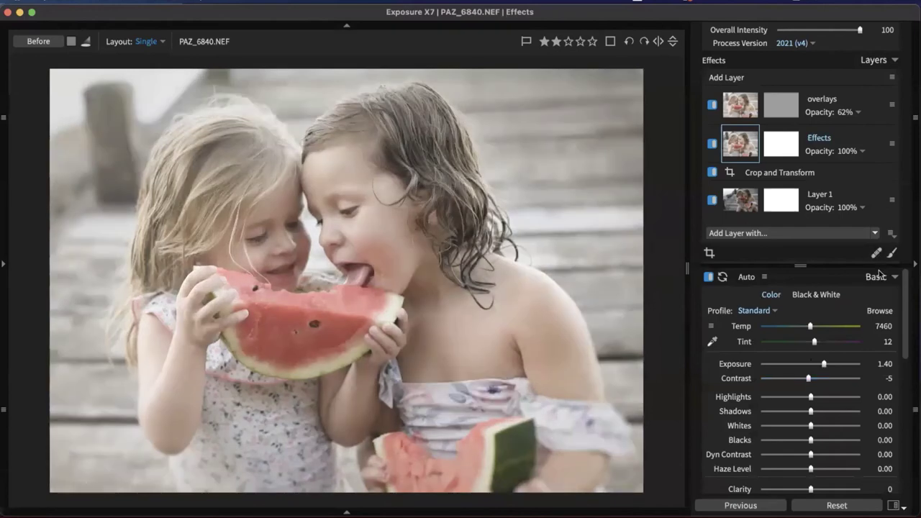
{"action": "left_click", "coordinate": [878, 280]}
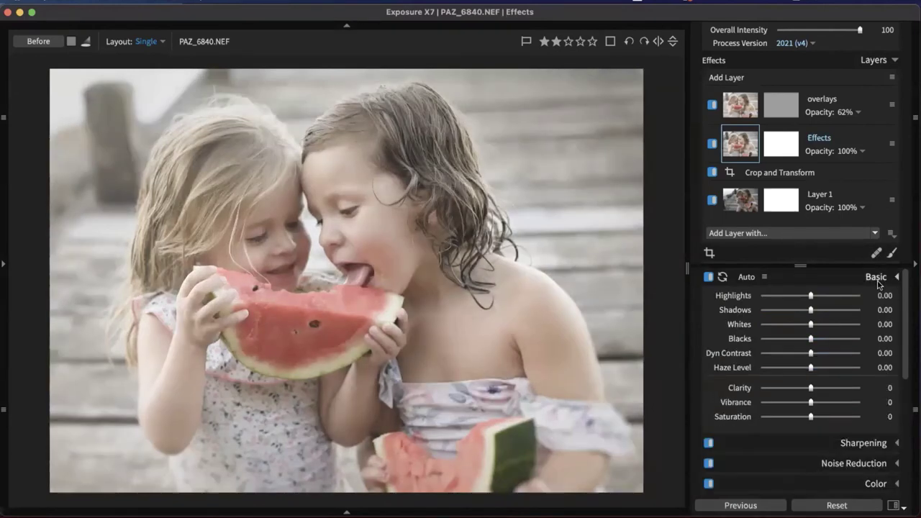
{"action": "left_click", "coordinate": [712, 145]}
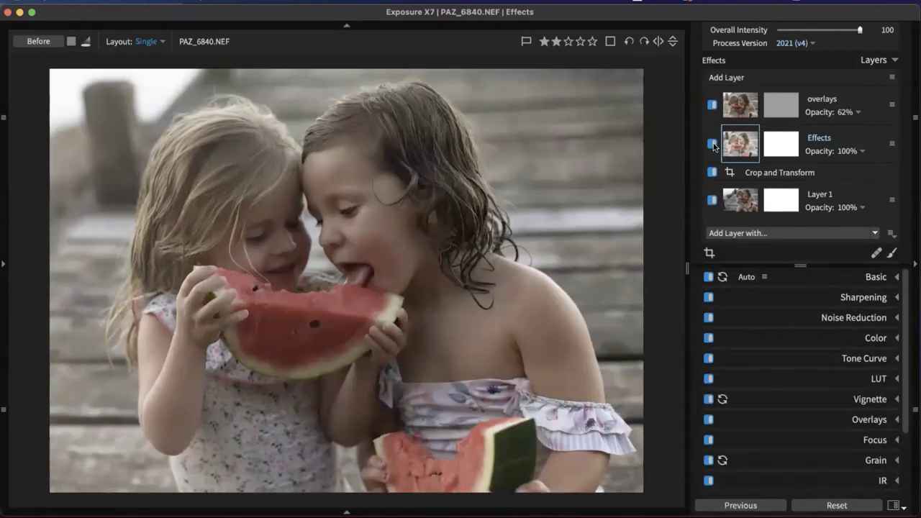
{"action": "left_click", "coordinate": [712, 145]}
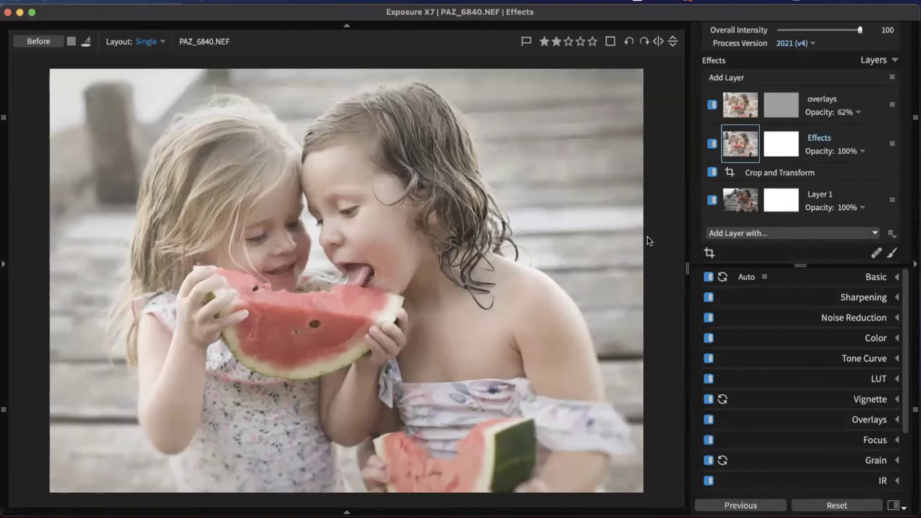
Open the Effects layer's mask for drawing, hide the mask display, and choose the Brush in paint mode
{"action": "left_click", "coordinate": [774, 147]}
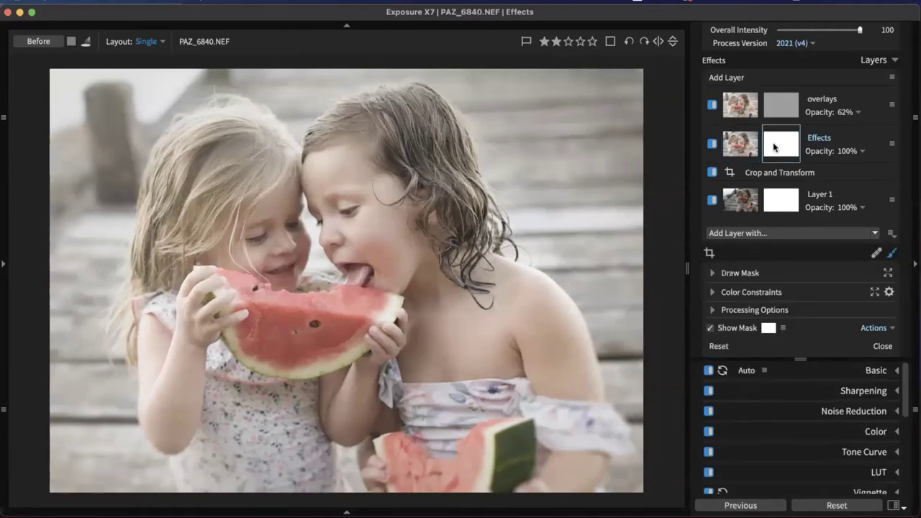
{"action": "key", "text": "o"}
{"action": "left_click", "coordinate": [716, 273]}
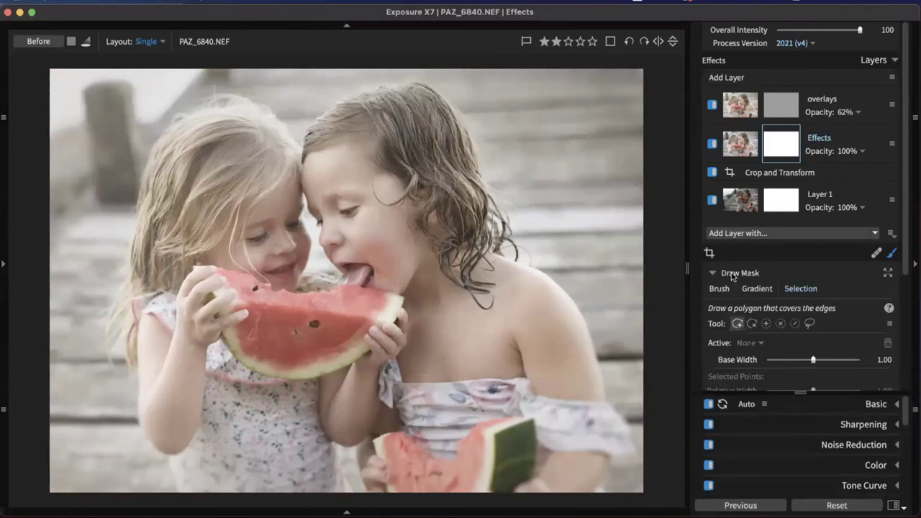
{"action": "scroll", "coordinate": [766, 284], "scroll_direction": "down", "scroll_amount": 3}
{"action": "left_click", "coordinate": [718, 181]}
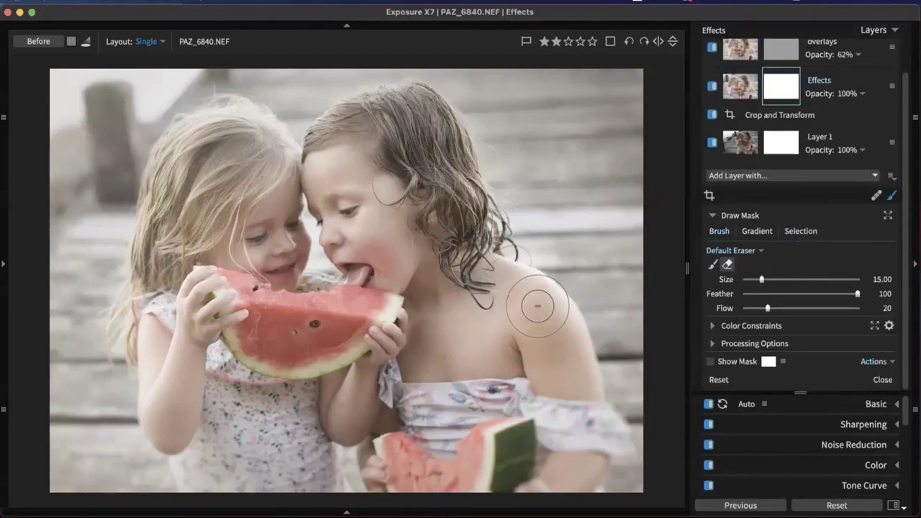
{"action": "left_click", "coordinate": [713, 264]}
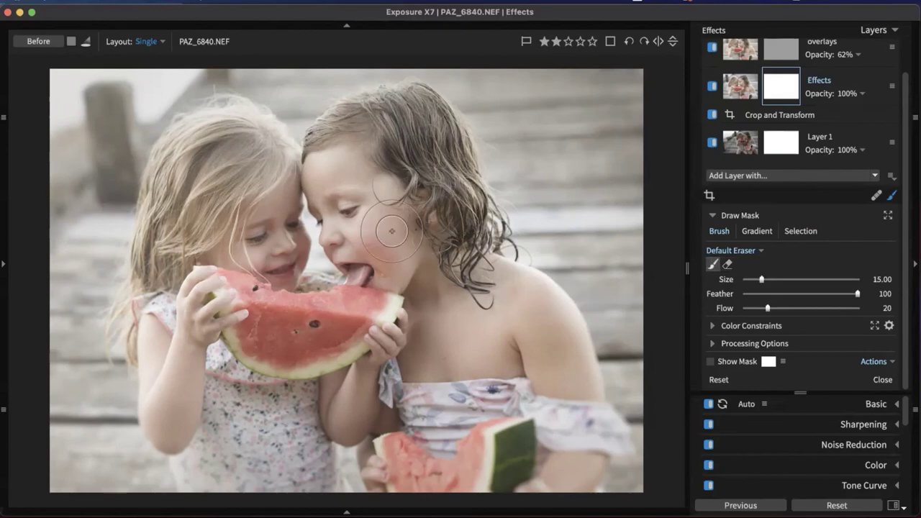
Try painting the Effects layer's mask over the girls' faces, enlarge the brush to 39, and undo the painting
{"action": "mouse_move", "coordinate": [341, 173]}
{"action": "left_mouse_down"}
{"action": "mouse_move", "coordinate": [319, 161]}
{"action": "mouse_move", "coordinate": [323, 174]}
{"action": "left_mouse_up"}
{"action": "mouse_move", "coordinate": [317, 249]}
{"action": "left_mouse_down"}
{"action": "mouse_move", "coordinate": [295, 210]}
{"action": "mouse_move", "coordinate": [331, 320]}
{"action": "mouse_move", "coordinate": [343, 305]}
{"action": "mouse_move", "coordinate": [382, 306]}
{"action": "mouse_move", "coordinate": [285, 221]}
{"action": "mouse_move", "coordinate": [235, 256]}
{"action": "left_mouse_up"}
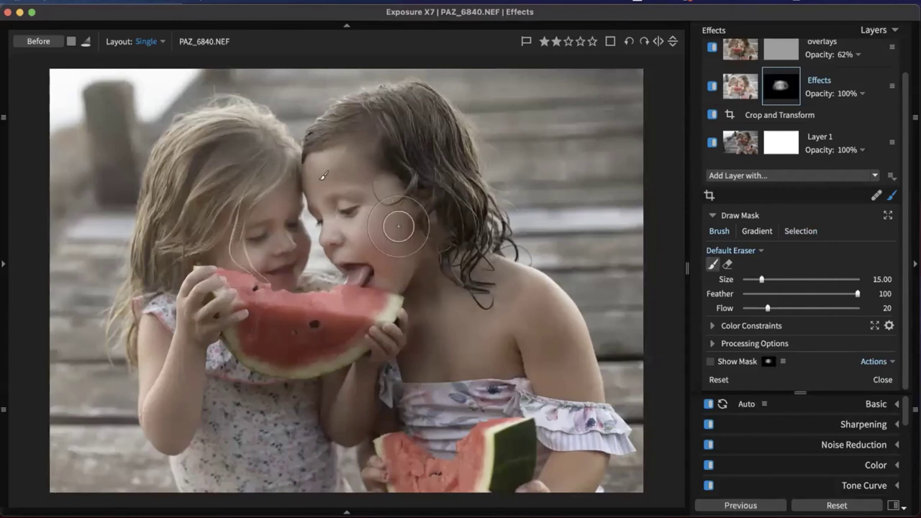
{"action": "key", "text": "bracketright"}
{"action": "key", "text": "bracketright"}
{"action": "key", "text": "bracketright"}
{"action": "key", "text": "bracketright"}
{"action": "key", "text": "bracketright"}
{"action": "key", "text": "bracketright"}
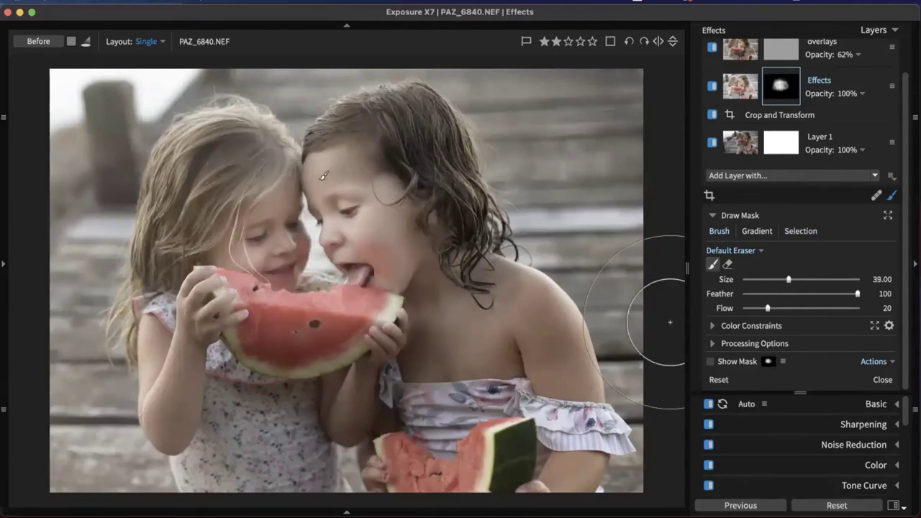
{"action": "key", "text": "super+z"}
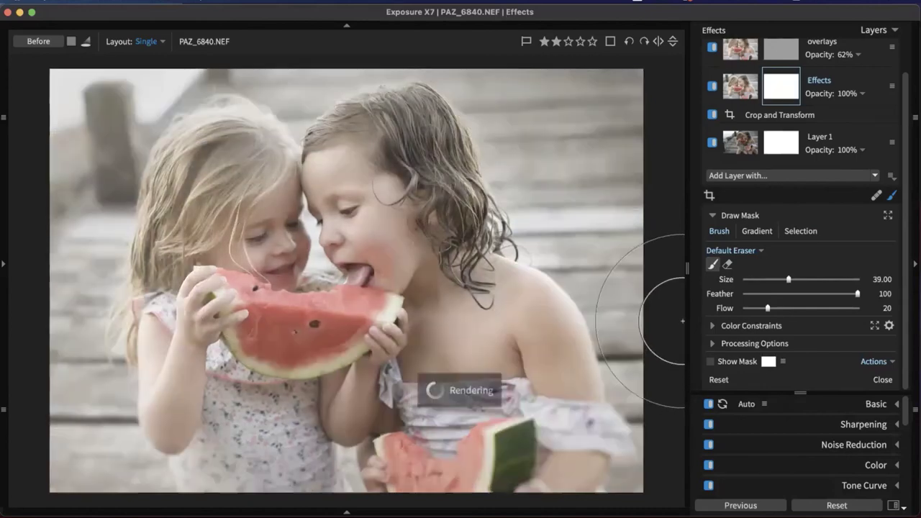
Add a radial gradient to the Effects layer's mask, centre it between the girls' faces, and rotate it slightly
{"action": "left_click", "coordinate": [765, 235]}
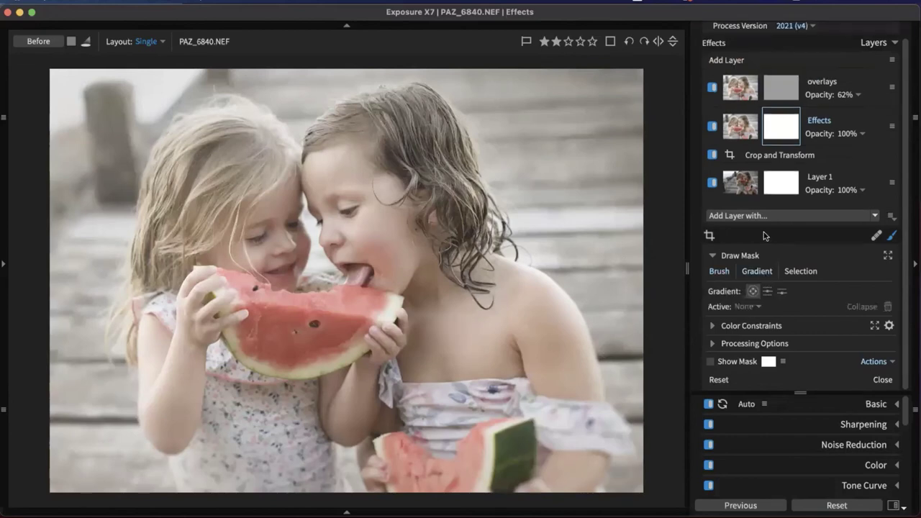
{"action": "left_click", "coordinate": [752, 292]}
{"action": "scroll", "coordinate": [424, 291], "scroll_direction": "down", "scroll_amount": 1}
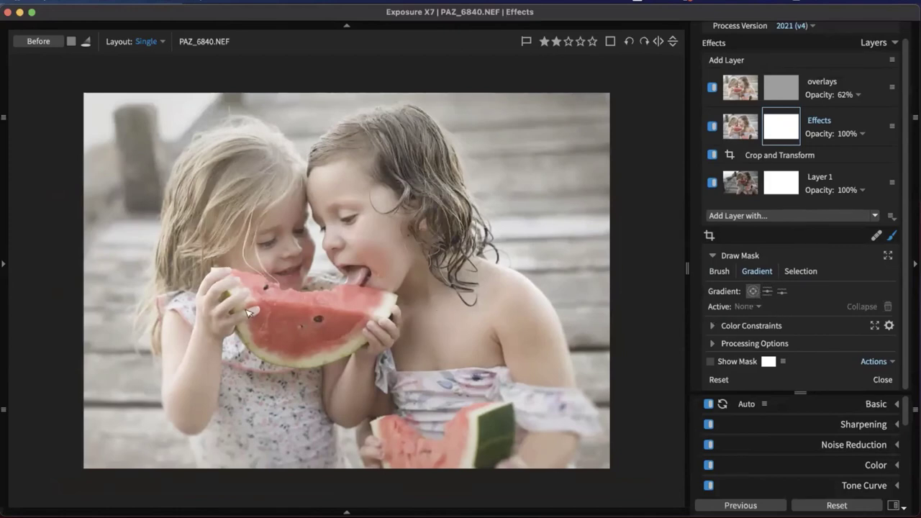
{"action": "left_click", "coordinate": [337, 283]}
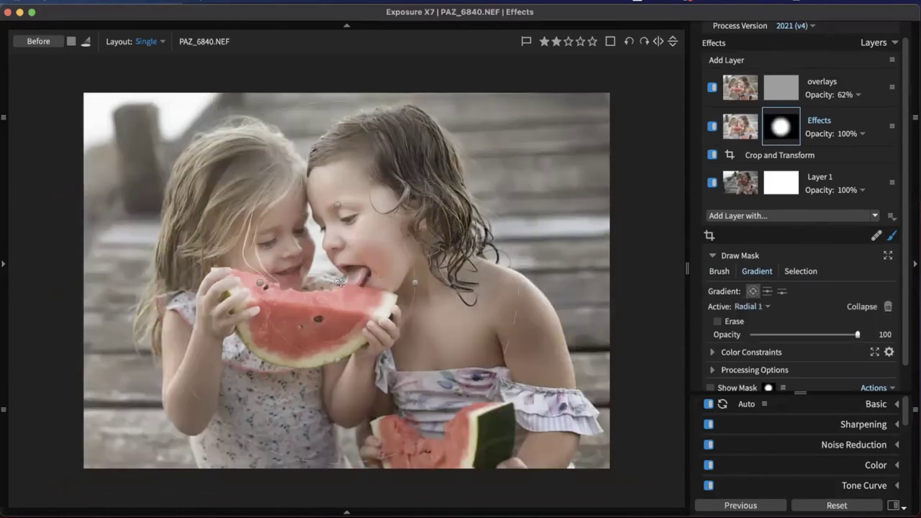
{"action": "left_click_drag", "start_coordinate": [337, 284], "coordinate": [322, 261]}
{"action": "left_click_drag", "start_coordinate": [400, 261], "coordinate": [401, 290]}
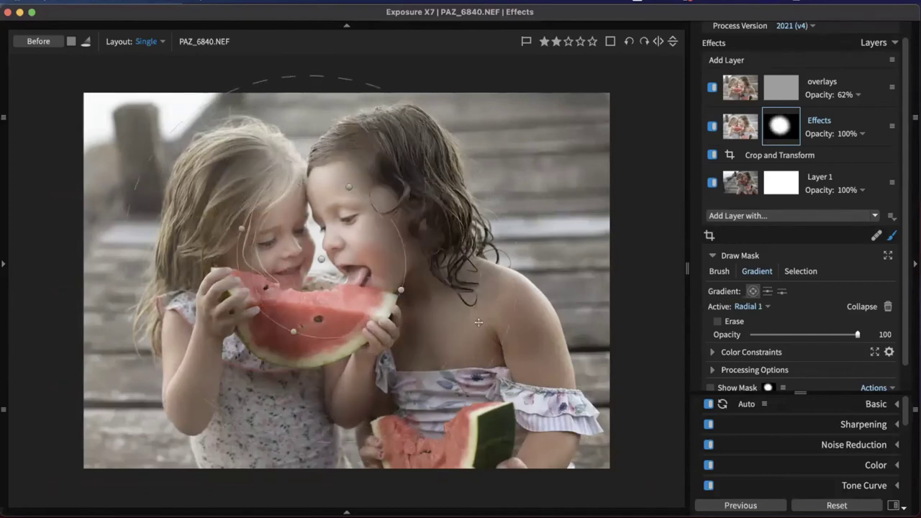
Widen the radial gradient's outer edge around both girls and check its coverage with the mask display on and off
{"action": "left_click_drag", "start_coordinate": [509, 338], "coordinate": [537, 350]}
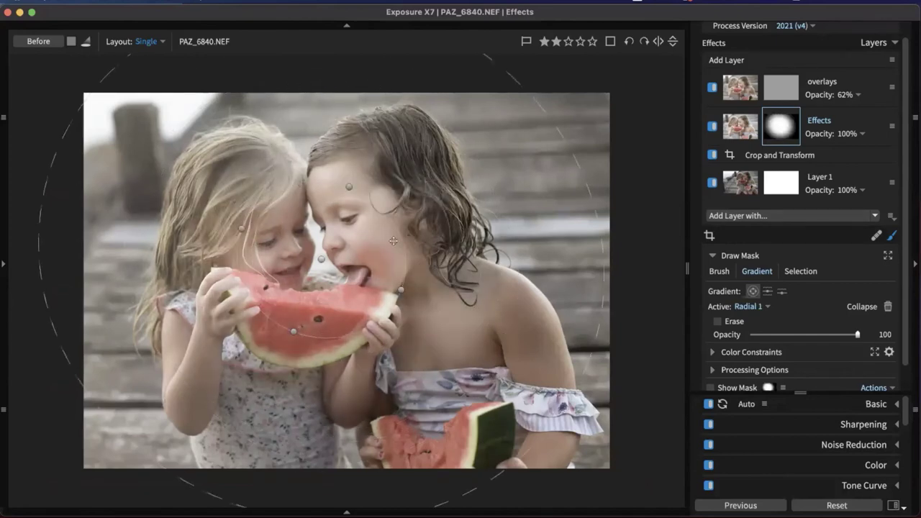
{"action": "left_click", "coordinate": [784, 127]}
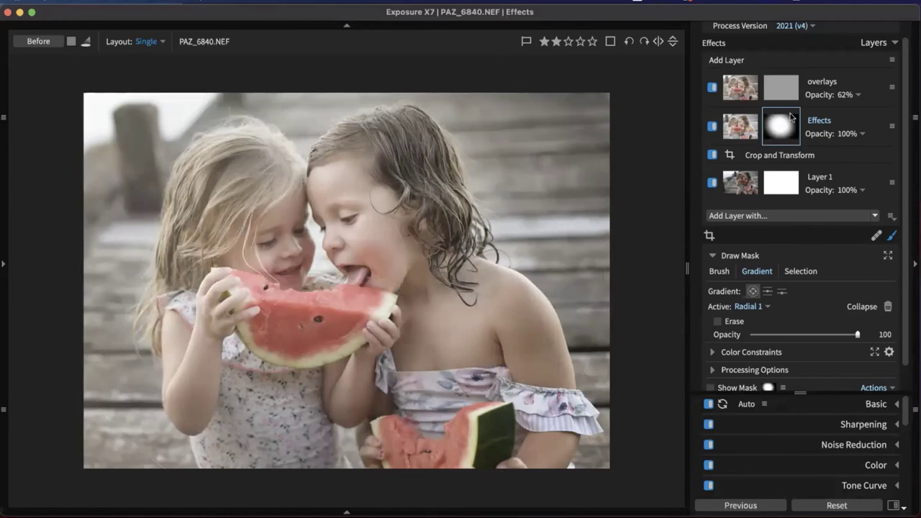
{"action": "left_click", "coordinate": [789, 119]}
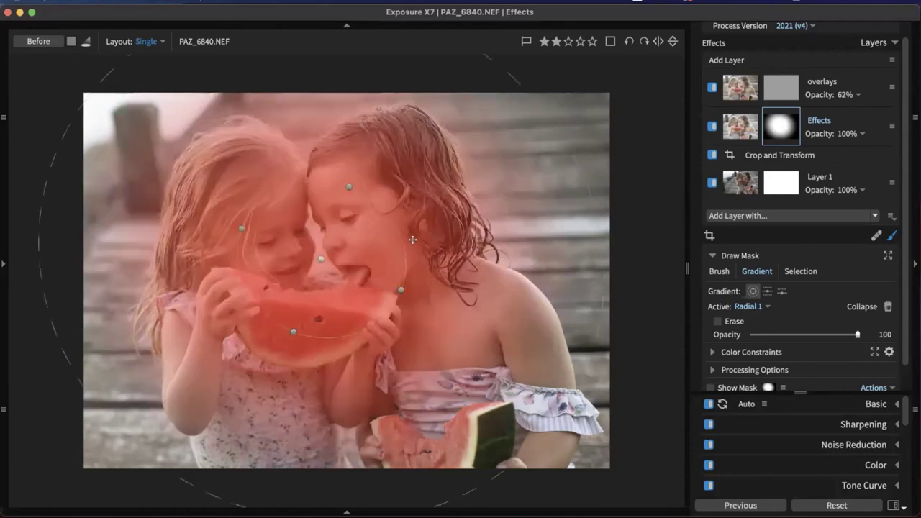
{"action": "left_click", "coordinate": [790, 123]}
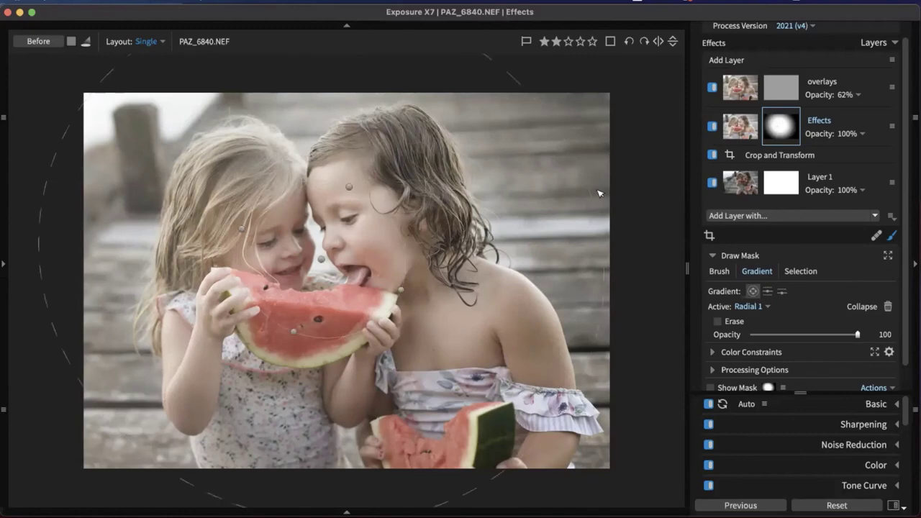
Try a wider outer edge and a smaller inner ring on the radial gradient, and delete the gradient
{"action": "left_click_drag", "start_coordinate": [580, 173], "coordinate": [618, 134]}
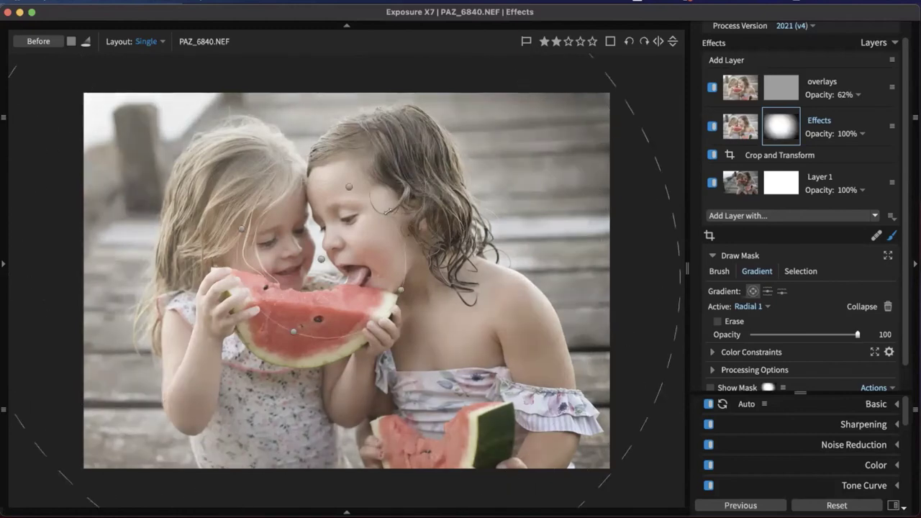
{"action": "left_click_drag", "start_coordinate": [295, 331], "coordinate": [299, 317]}
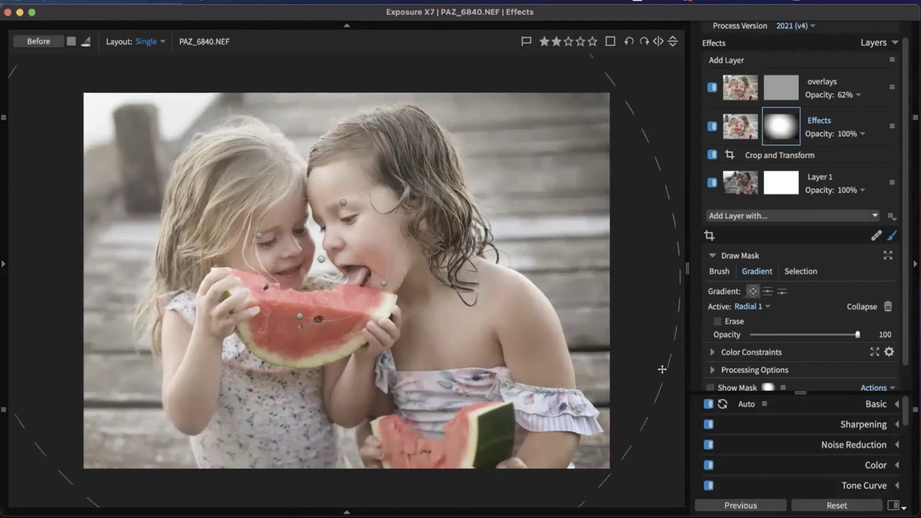
{"action": "left_click", "coordinate": [887, 306]}
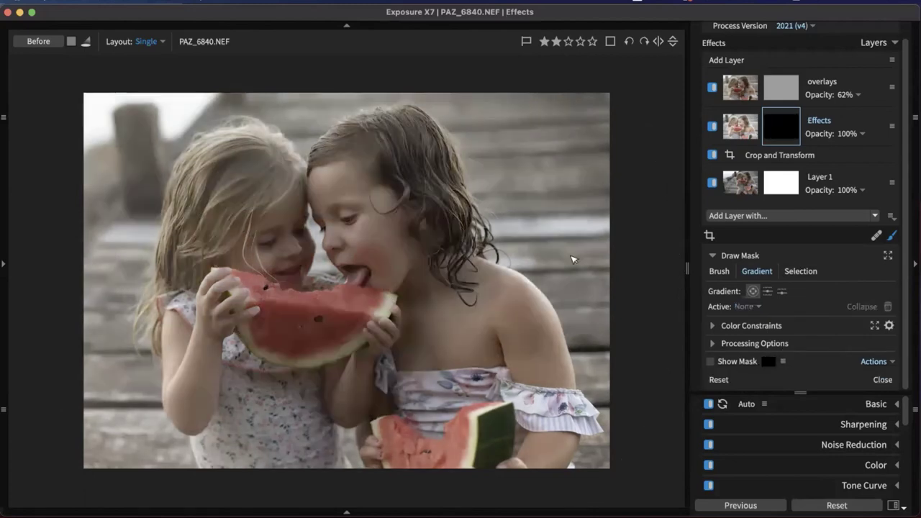
Lasso-select both girls for the Effects layer's mask and set the selection sensitivity to 26.4
{"action": "left_click", "coordinate": [802, 272]}
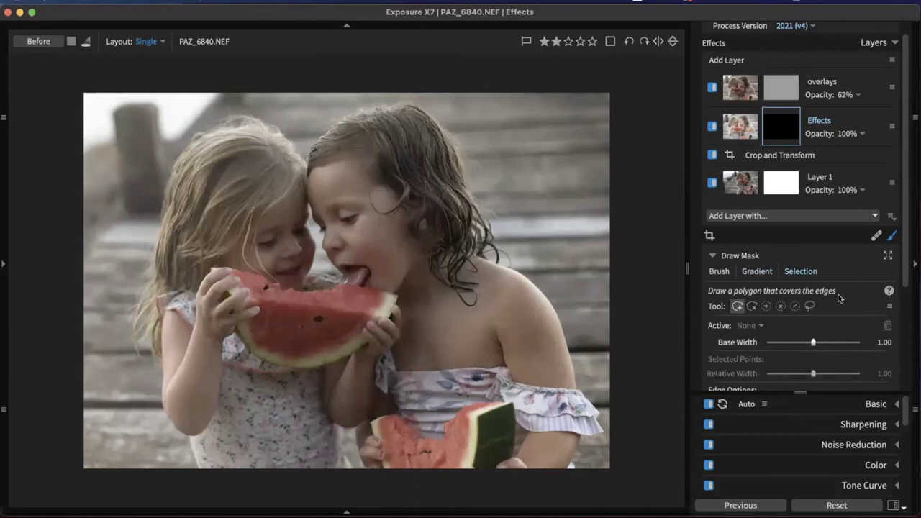
{"action": "left_click", "coordinate": [811, 309]}
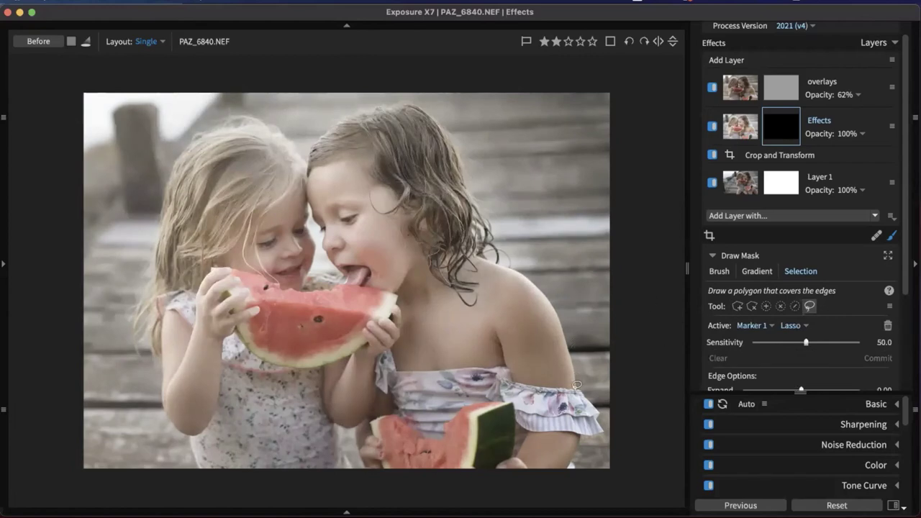
{"action": "mouse_move", "coordinate": [582, 386]}
{"action": "left_mouse_down"}
{"action": "mouse_move", "coordinate": [500, 260]}
{"action": "mouse_move", "coordinate": [483, 256]}
{"action": "mouse_move", "coordinate": [445, 118]}
{"action": "mouse_move", "coordinate": [338, 105]}
{"action": "mouse_move", "coordinate": [306, 136]}
{"action": "mouse_move", "coordinate": [271, 119]}
{"action": "mouse_move", "coordinate": [200, 113]}
{"action": "mouse_move", "coordinate": [140, 192]}
{"action": "mouse_move", "coordinate": [136, 298]}
{"action": "mouse_move", "coordinate": [151, 429]}
{"action": "mouse_move", "coordinate": [216, 434]}
{"action": "mouse_move", "coordinate": [248, 393]}
{"action": "mouse_move", "coordinate": [302, 419]}
{"action": "mouse_move", "coordinate": [369, 431]}
{"action": "mouse_move", "coordinate": [382, 397]}
{"action": "mouse_move", "coordinate": [438, 384]}
{"action": "mouse_move", "coordinate": [580, 392]}
{"action": "left_mouse_up"}
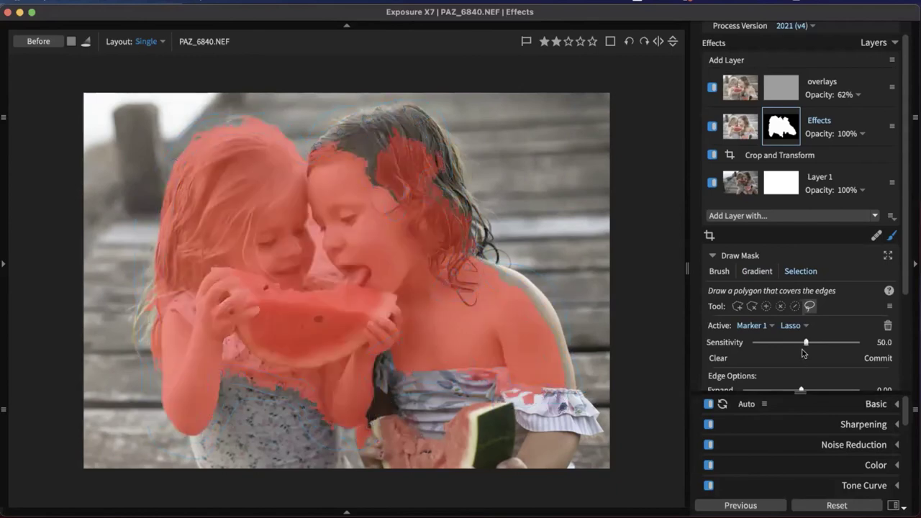
{"action": "left_click_drag", "start_coordinate": [805, 343], "coordinate": [792, 342]}
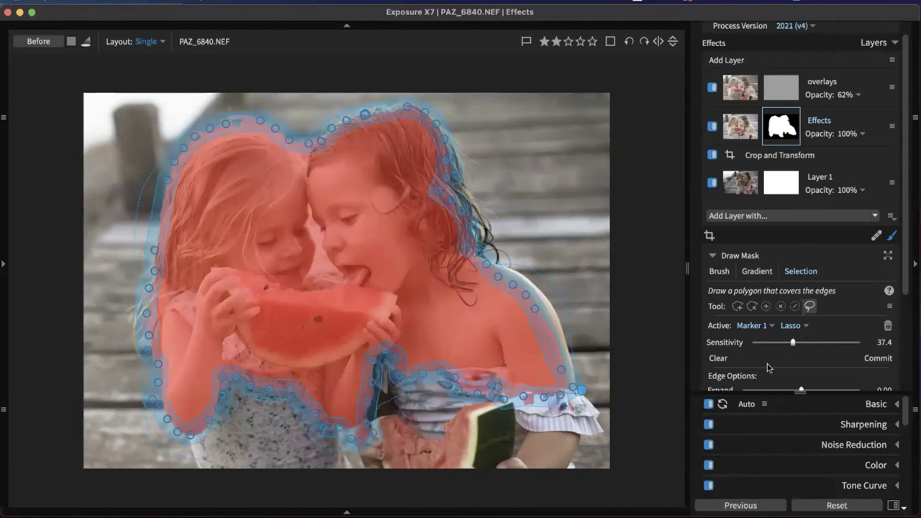
{"action": "left_click_drag", "start_coordinate": [791, 343], "coordinate": [781, 342]}
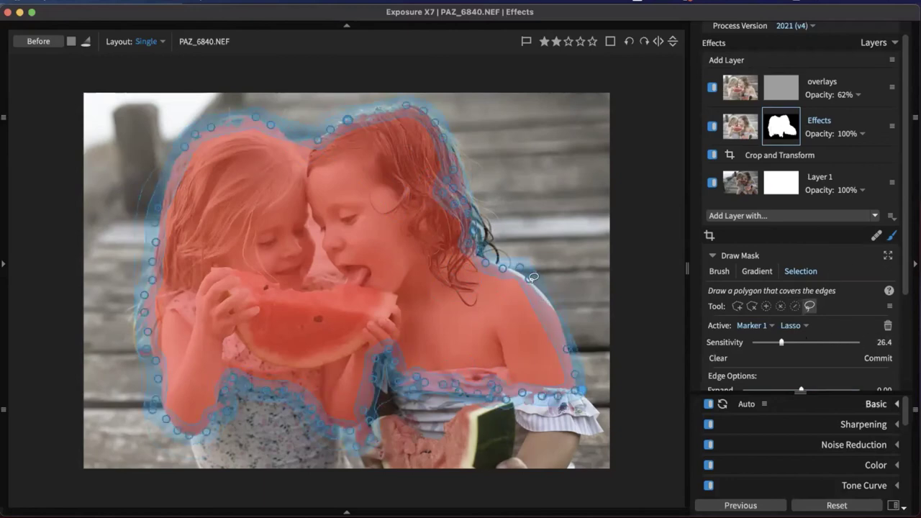
Extend the selection polygon outward along the darker-haired girl's shoulder and hair by adjusting its edge points
{"action": "left_click", "coordinate": [533, 283]}
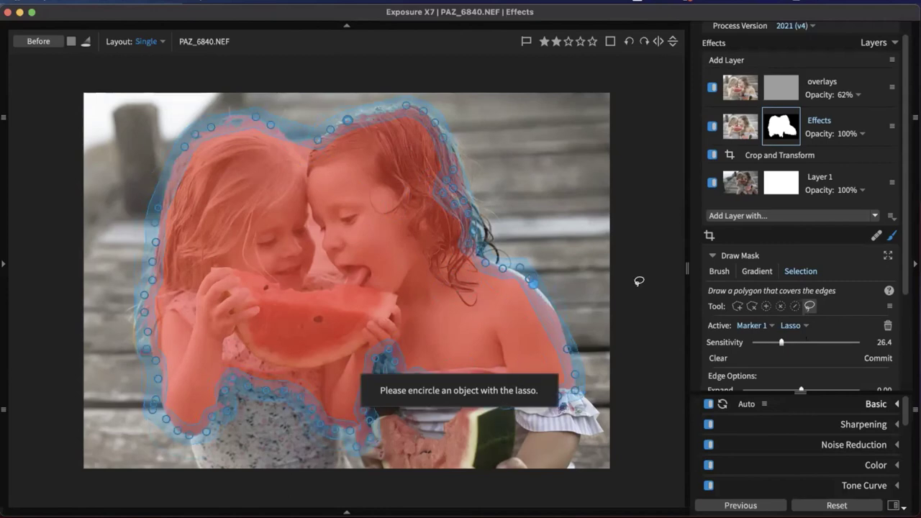
{"action": "left_click", "coordinate": [525, 272]}
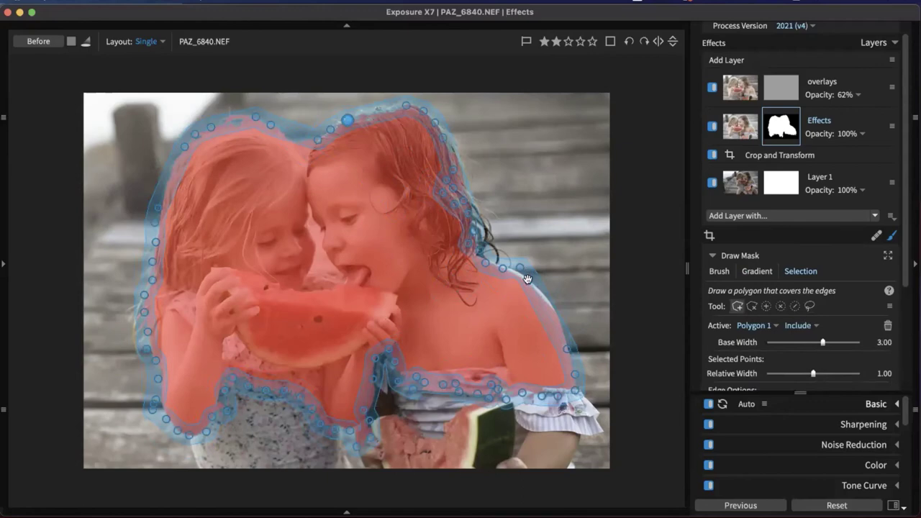
{"action": "left_click", "coordinate": [532, 281]}
{"action": "left_click", "coordinate": [540, 283]}
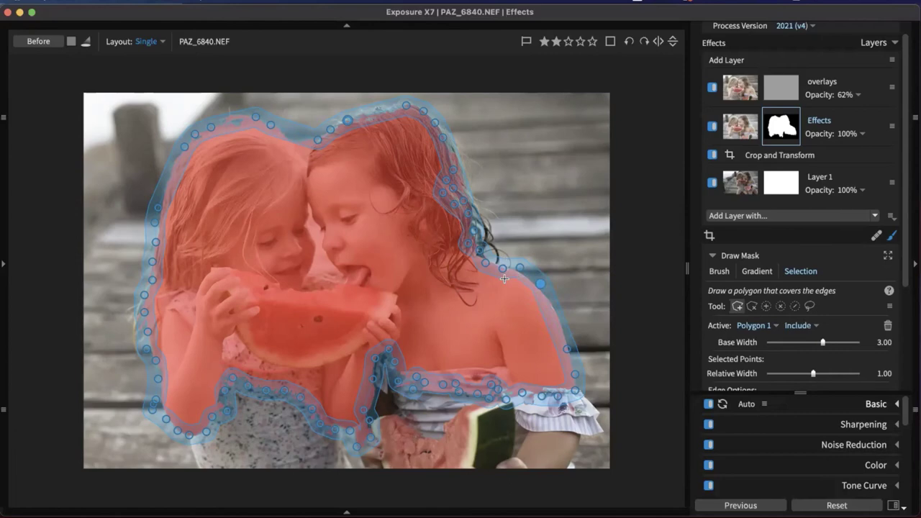
{"action": "left_click", "coordinate": [455, 143]}
{"action": "left_click", "coordinate": [461, 172]}
{"action": "left_click", "coordinate": [479, 200]}
{"action": "left_click", "coordinate": [485, 228]}
{"action": "left_click", "coordinate": [477, 211]}
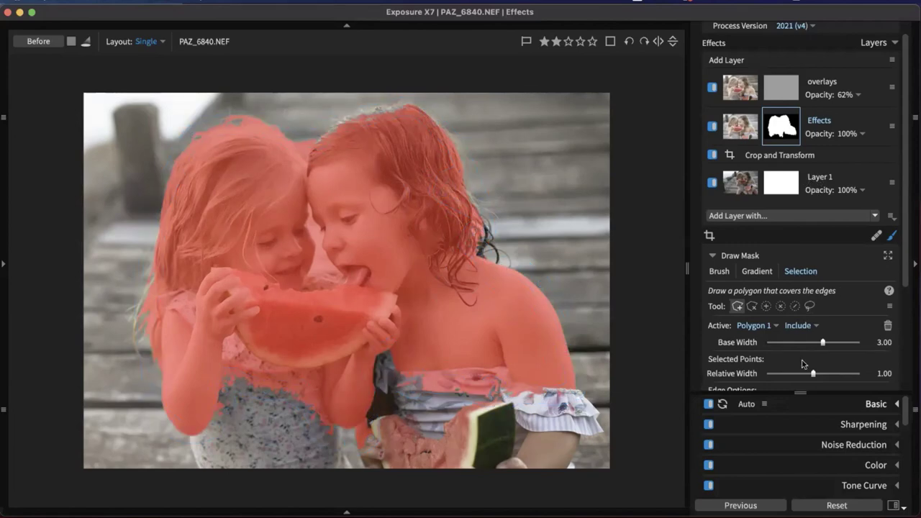
Reset the Effects layer's mask to discard the selection
{"action": "scroll", "coordinate": [809, 335], "scroll_direction": "down", "scroll_amount": 2}
{"action": "scroll", "coordinate": [811, 332], "scroll_direction": "up", "scroll_amount": 2}
{"action": "scroll", "coordinate": [884, 391], "scroll_direction": "down", "scroll_amount": 5}
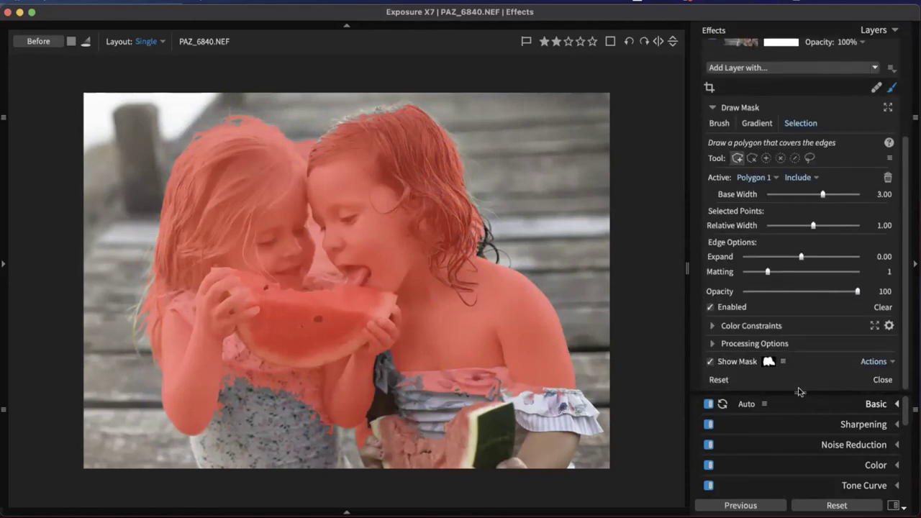
{"action": "left_click", "coordinate": [717, 379]}
Collapse the mask drawing options, expand the color constraints, and hide the mask display
{"action": "scroll", "coordinate": [820, 232], "scroll_direction": "up", "scroll_amount": 5}
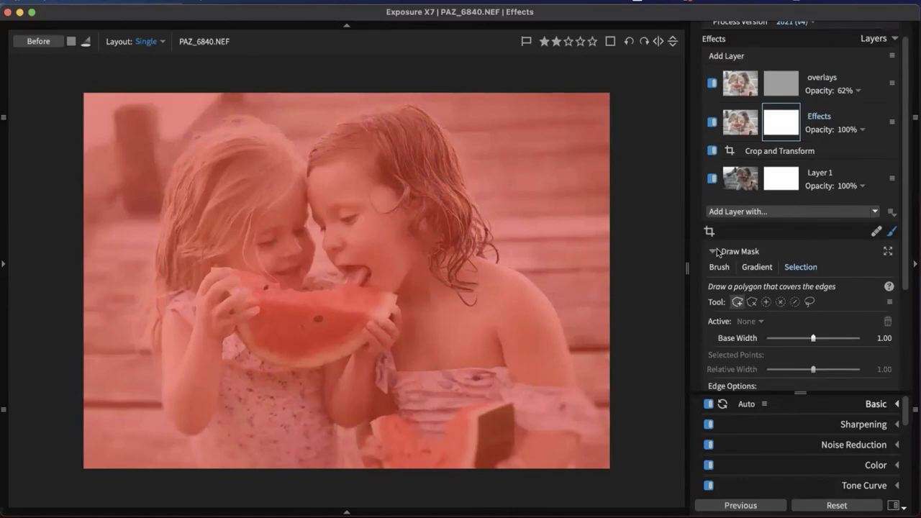
{"action": "left_click", "coordinate": [741, 252]}
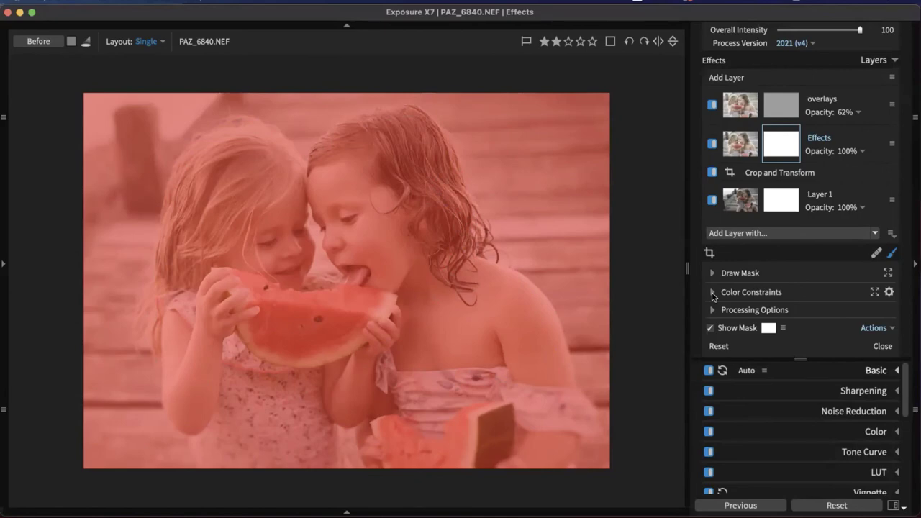
{"action": "left_click", "coordinate": [712, 293]}
{"action": "scroll", "coordinate": [804, 309], "scroll_direction": "down", "scroll_amount": 5}
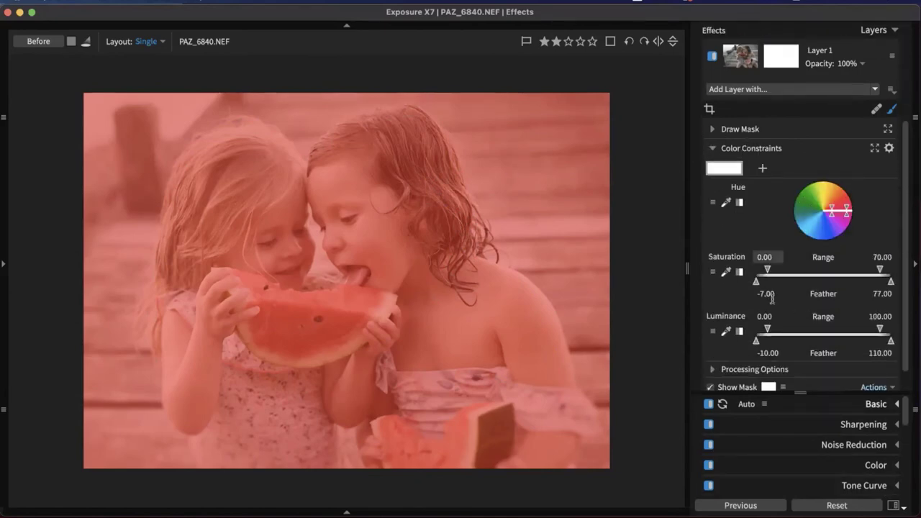
{"action": "scroll", "coordinate": [773, 302], "scroll_direction": "down", "scroll_amount": 1}
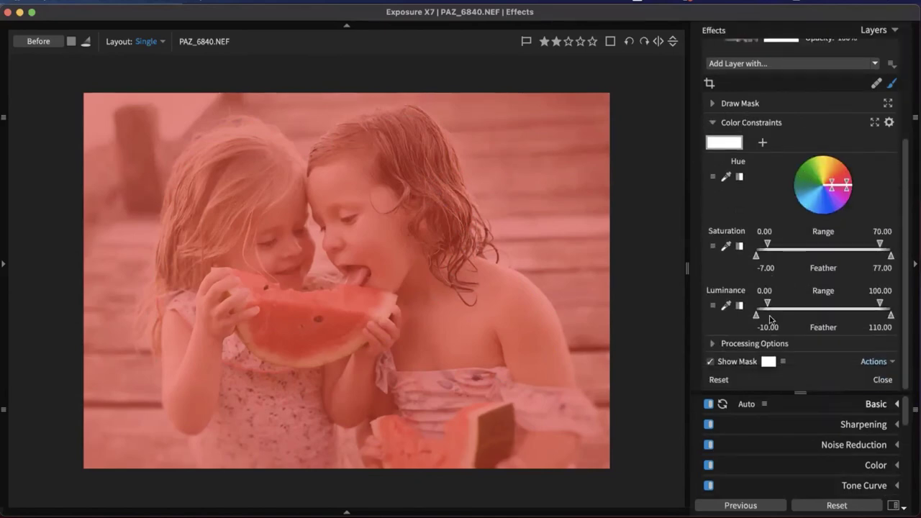
{"action": "left_click", "coordinate": [711, 367]}
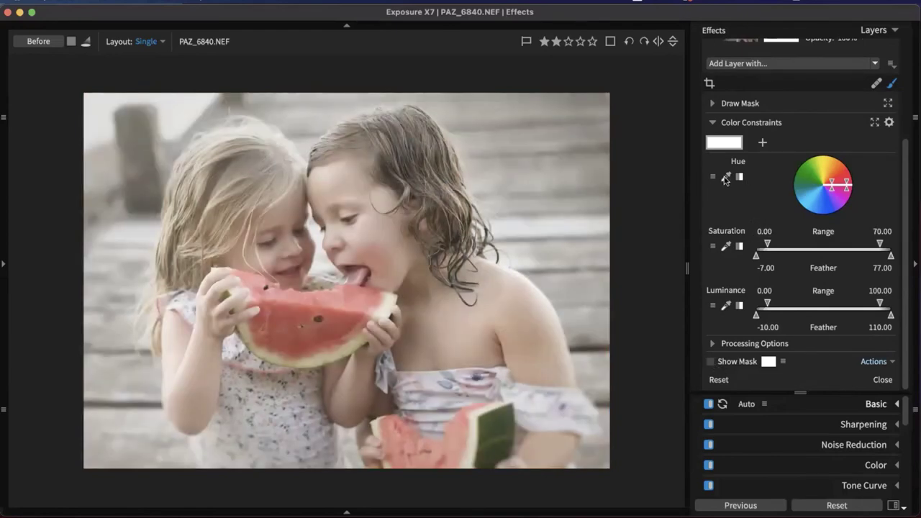
Constrain the Effects layer's mask to the skin hue sampled from the darker-haired girl's chest, and check the mask
{"action": "scroll", "coordinate": [741, 221], "scroll_direction": "up", "scroll_amount": 3}
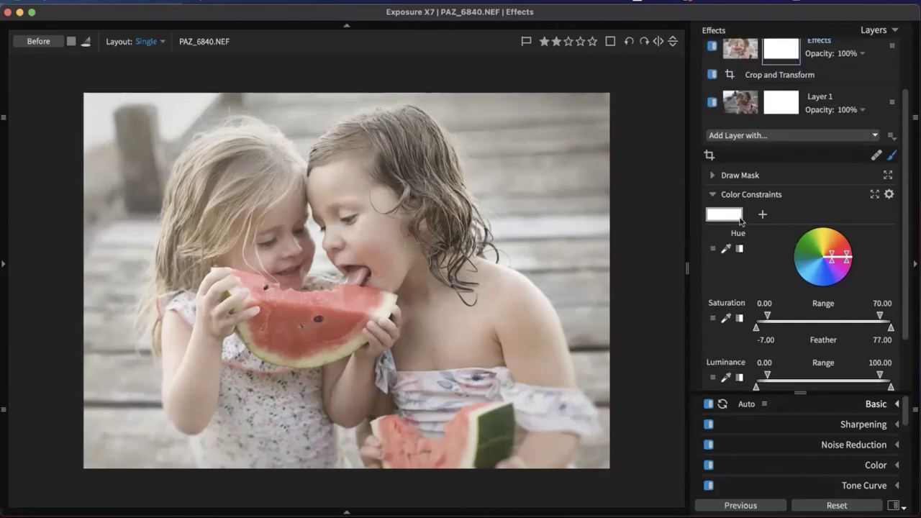
{"action": "scroll", "coordinate": [780, 263], "scroll_direction": "down", "scroll_amount": 2}
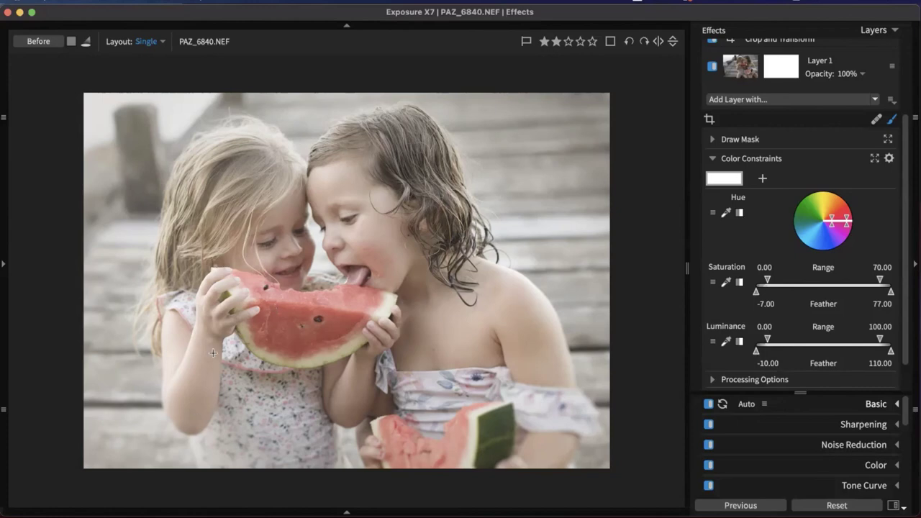
{"action": "left_click", "coordinate": [726, 212]}
{"action": "left_click", "coordinate": [464, 338]}
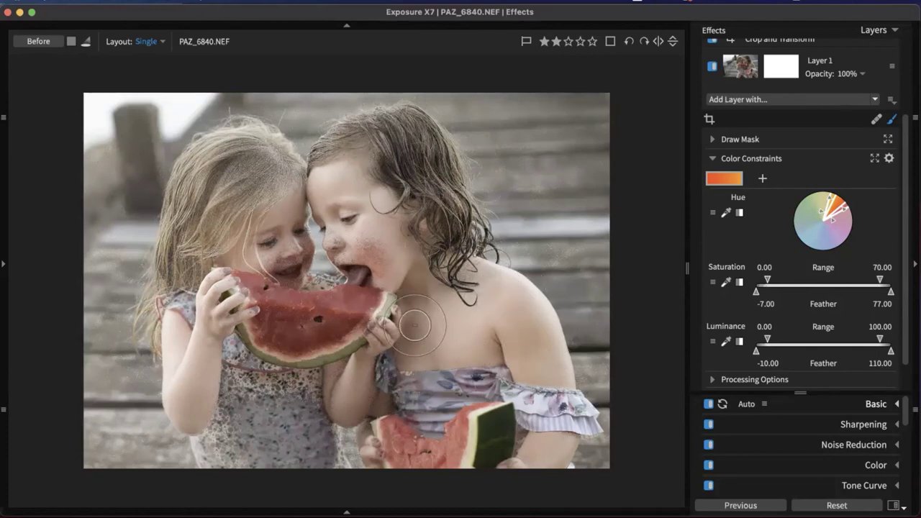
{"action": "scroll", "coordinate": [773, 94], "scroll_direction": "up", "scroll_amount": 4}
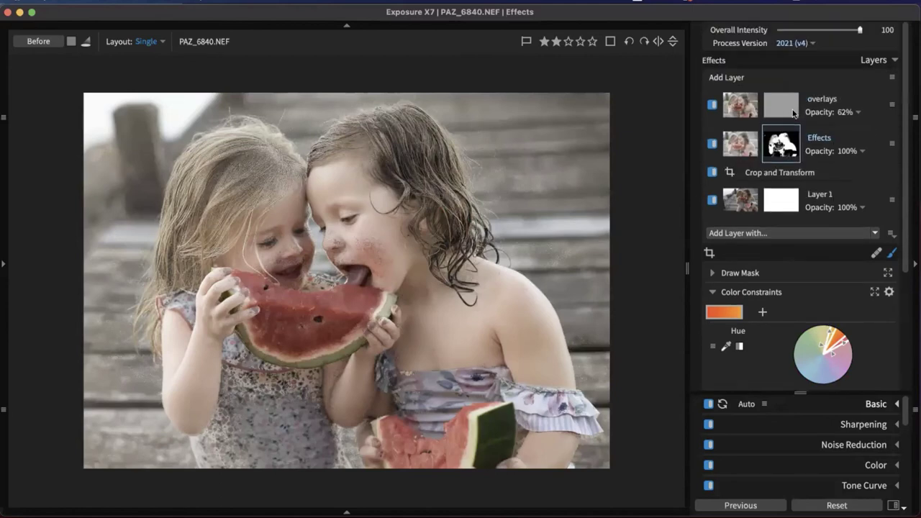
{"action": "scroll", "coordinate": [794, 112], "scroll_direction": "down", "scroll_amount": 1}
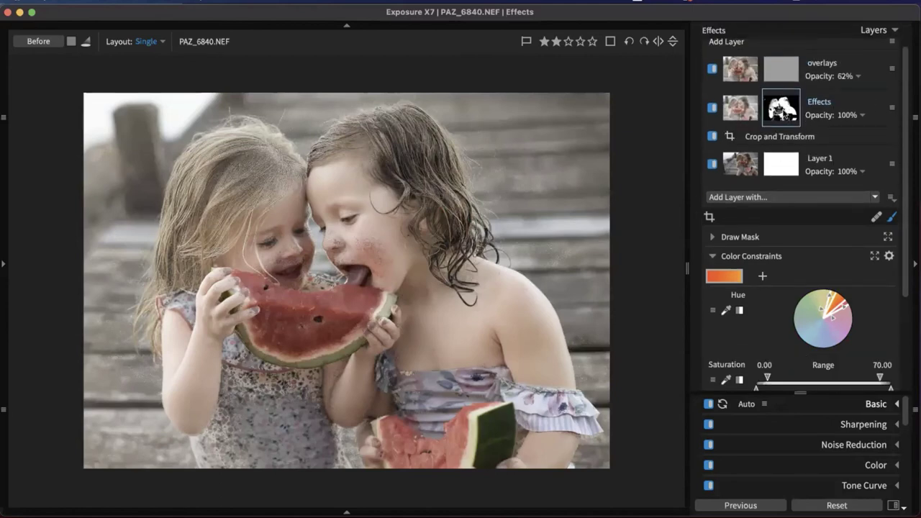
{"action": "left_click", "coordinate": [784, 108]}
{"action": "left_click", "coordinate": [790, 110]}
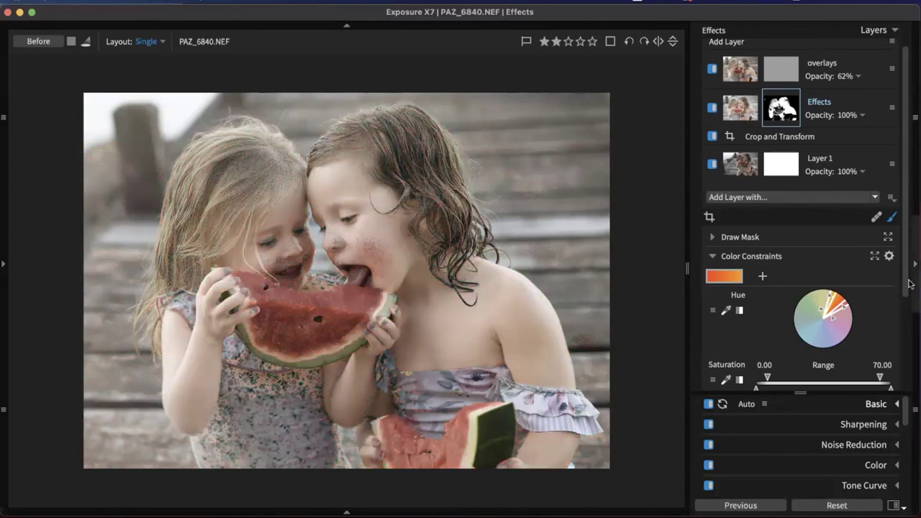
Set the mask's luminance range to 6.93–50.93 with feather from -3.07 to 80.13, and show the mask
{"action": "scroll", "coordinate": [791, 302], "scroll_direction": "down", "scroll_amount": 3}
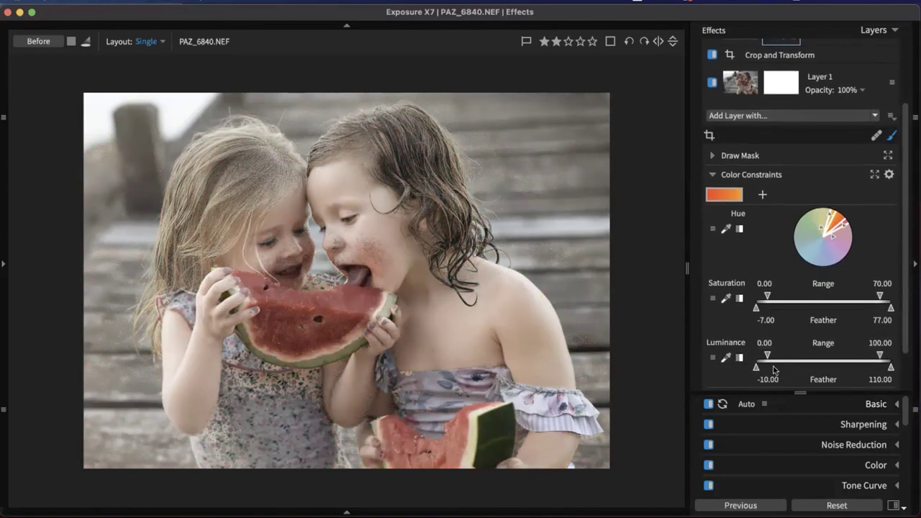
{"action": "mouse_move", "coordinate": [768, 355]}
{"action": "left_mouse_down"}
{"action": "mouse_move", "coordinate": [802, 355]}
{"action": "mouse_move", "coordinate": [775, 355]}
{"action": "left_mouse_up"}
{"action": "left_click_drag", "start_coordinate": [892, 360], "coordinate": [862, 366]}
{"action": "scroll", "coordinate": [803, 376], "scroll_direction": "down", "scroll_amount": 2}
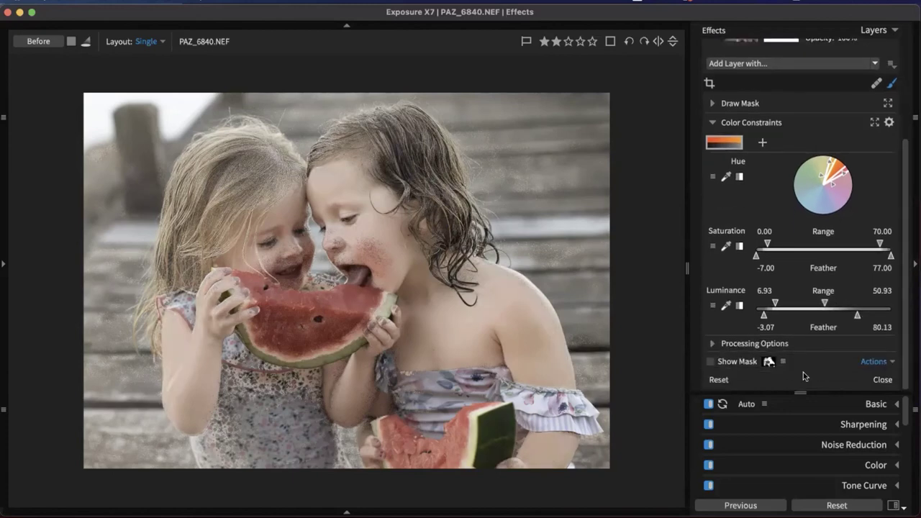
{"action": "left_click", "coordinate": [712, 362]}
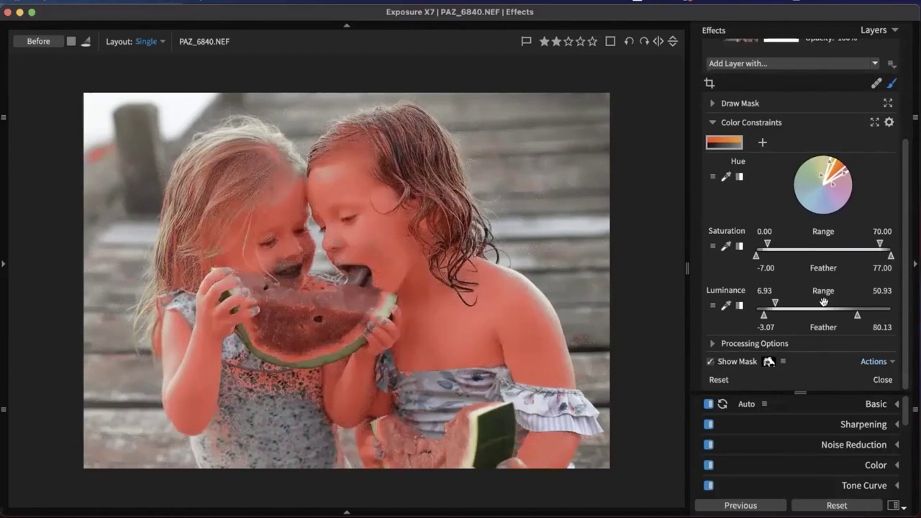
Set the mask's luminance range to 19.73–37.07 (feather 3.87–66.27) and saturation range to 17.55–70.00 (feather 4.95–77.00), and leave the masking tool
{"action": "left_click_drag", "start_coordinate": [824, 302], "coordinate": [808, 302]}
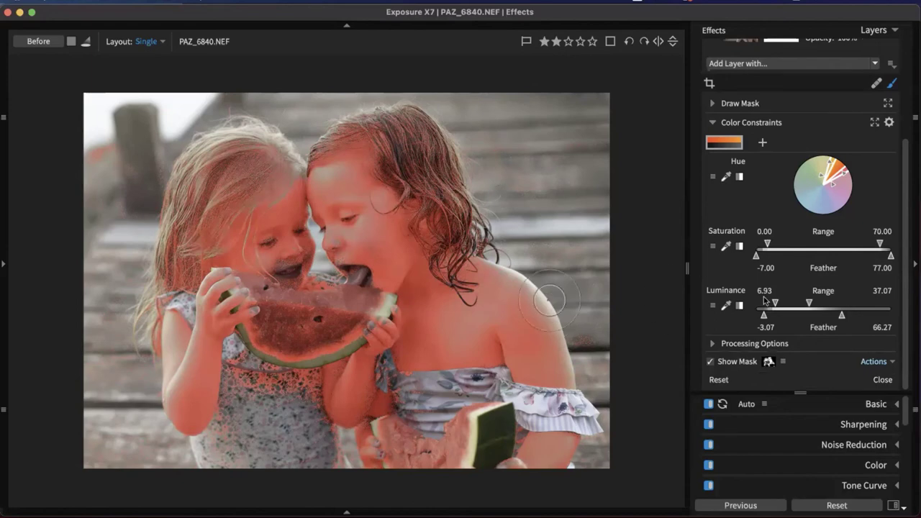
{"action": "left_click_drag", "start_coordinate": [763, 315], "coordinate": [789, 303]}
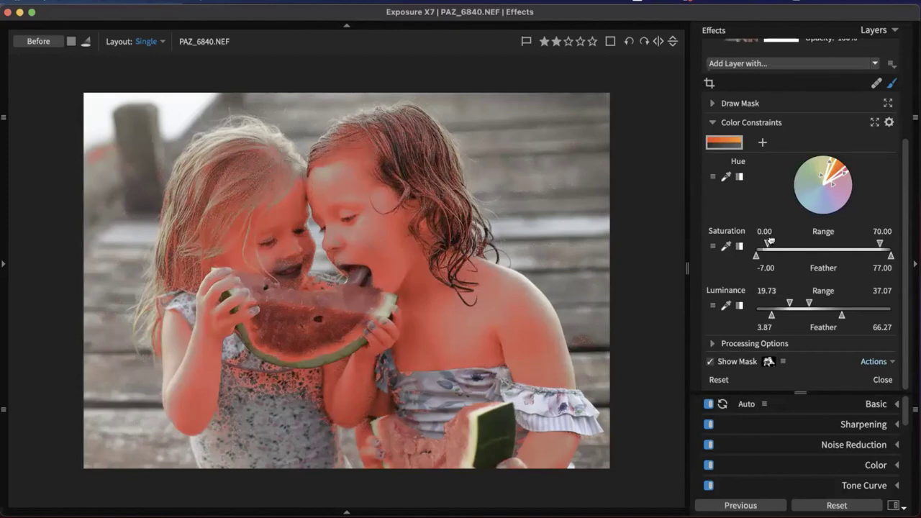
{"action": "left_click_drag", "start_coordinate": [770, 240], "coordinate": [786, 245]}
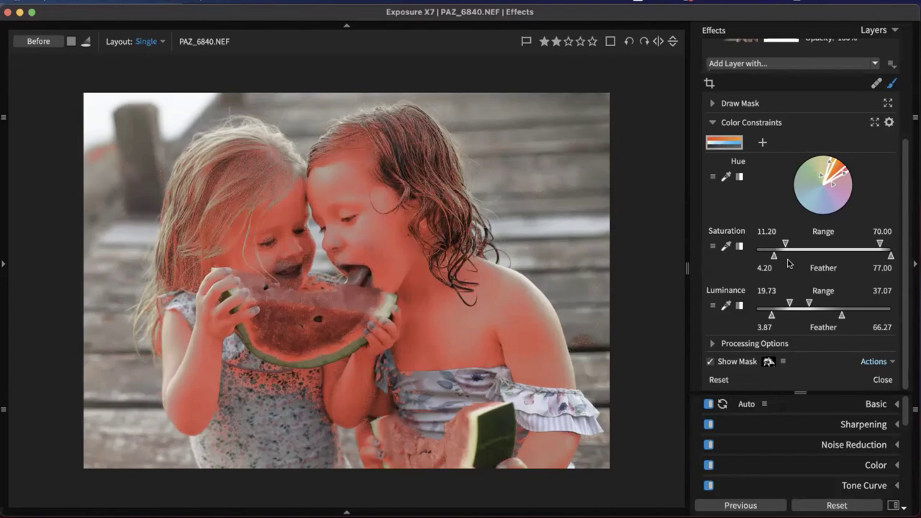
{"action": "left_click_drag", "start_coordinate": [785, 243], "coordinate": [802, 244]}
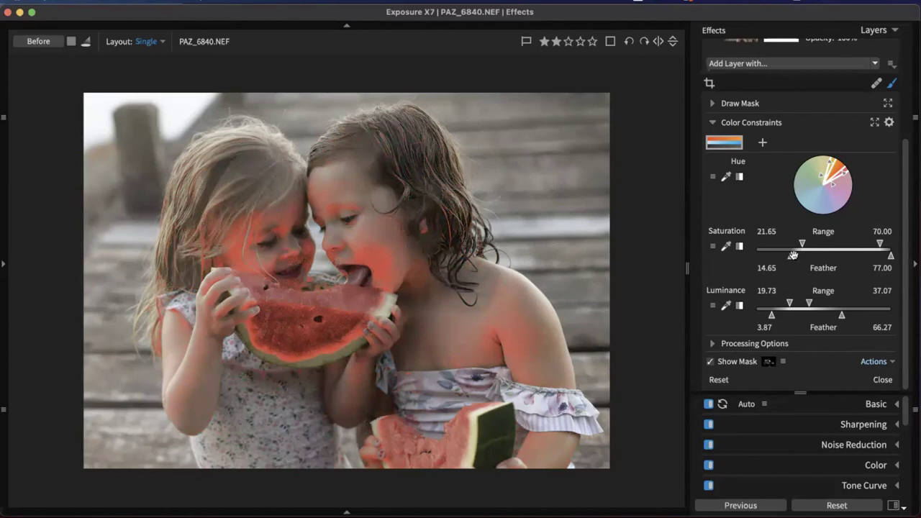
{"action": "mouse_move", "coordinate": [790, 255]}
{"action": "left_mouse_down"}
{"action": "mouse_move", "coordinate": [782, 255]}
{"action": "mouse_move", "coordinate": [794, 245]}
{"action": "left_mouse_up"}
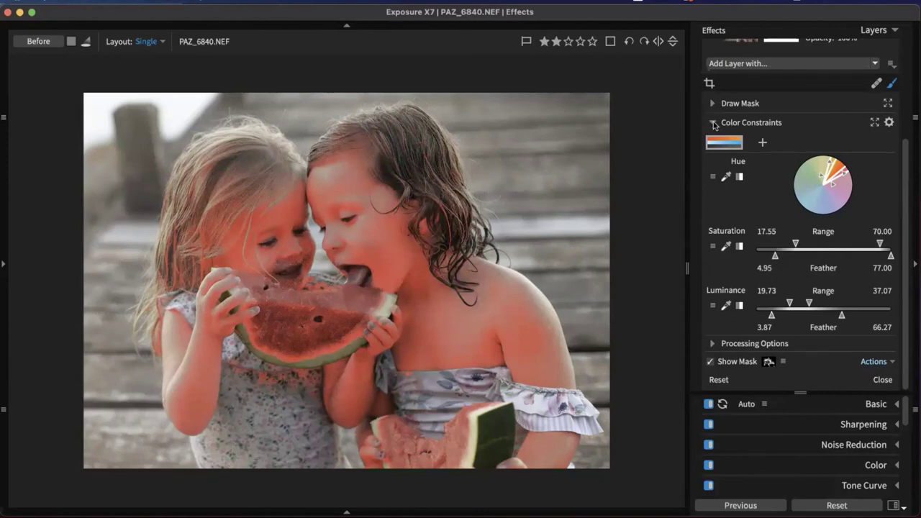
{"action": "left_click", "coordinate": [713, 123]}
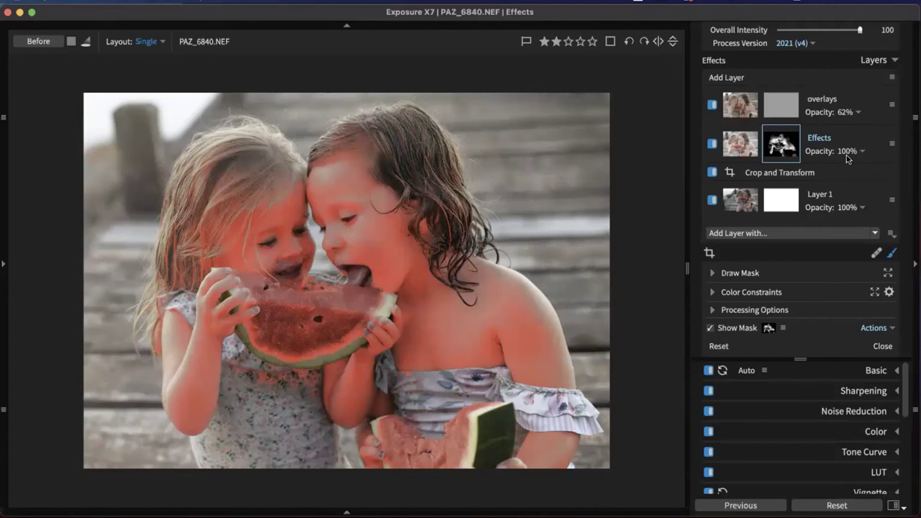
{"action": "left_click", "coordinate": [892, 254]}
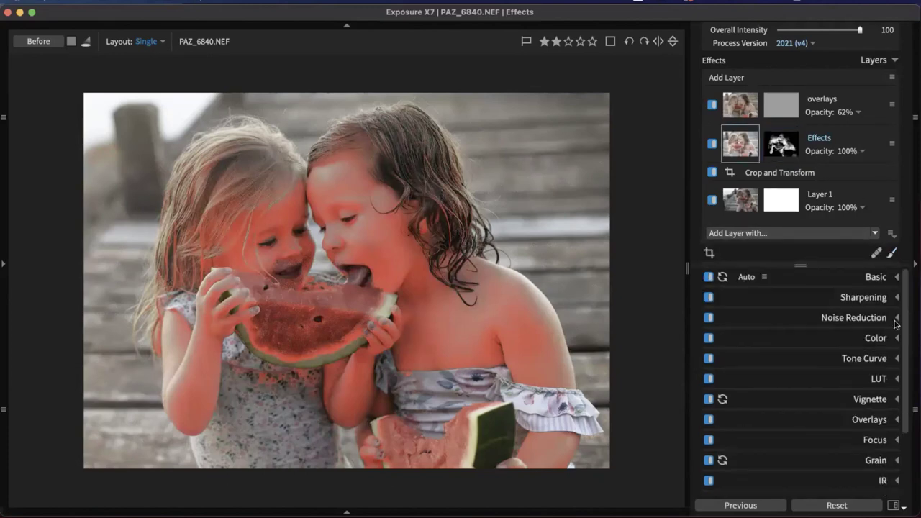
On the Effects layer, turn off the vignette and set Exposure to 0.53 and Clarity to -8
{"action": "scroll", "coordinate": [838, 399], "scroll_direction": "down", "scroll_amount": 3}
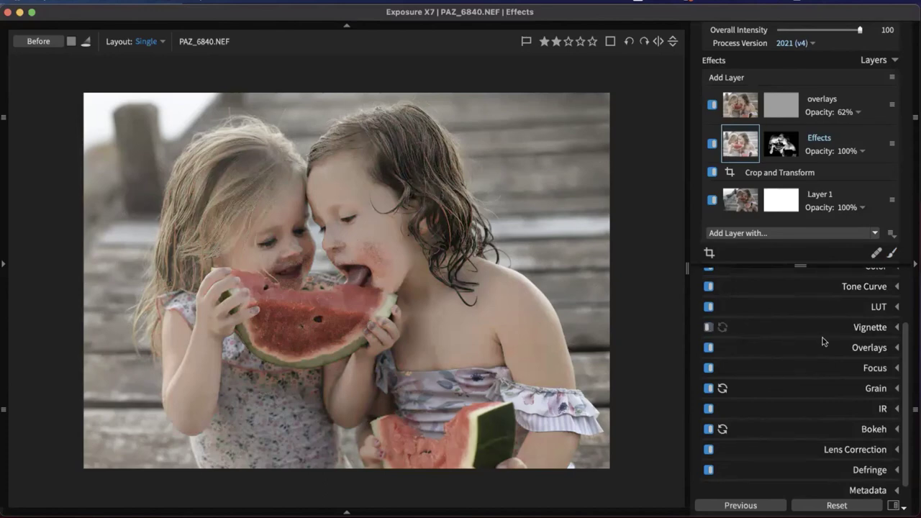
{"action": "scroll", "coordinate": [822, 337], "scroll_direction": "down", "scroll_amount": 1}
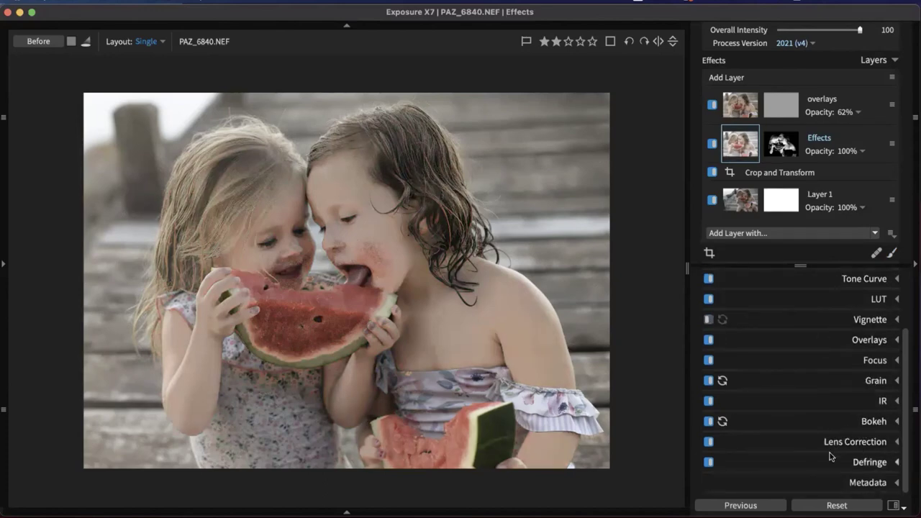
{"action": "scroll", "coordinate": [854, 444], "scroll_direction": "up", "scroll_amount": 3}
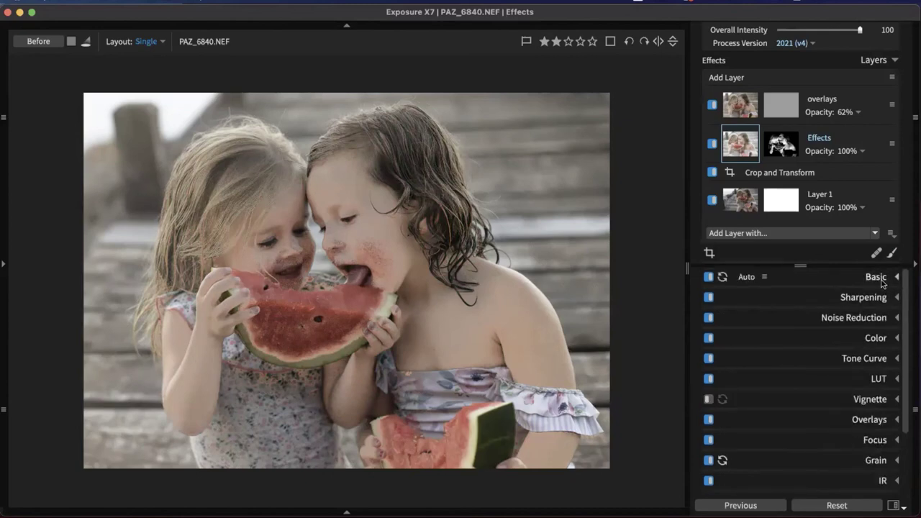
{"action": "left_click", "coordinate": [876, 277]}
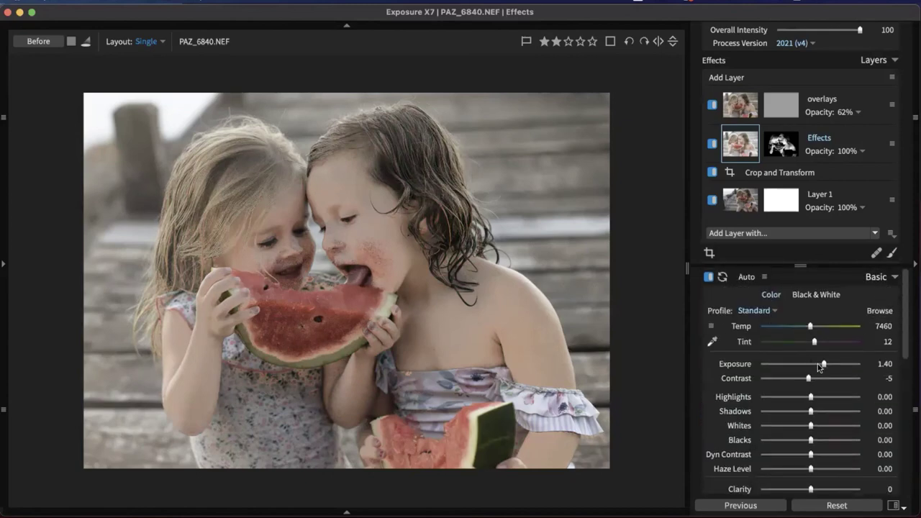
{"action": "mouse_move", "coordinate": [824, 366]}
{"action": "left_mouse_down"}
{"action": "mouse_move", "coordinate": [875, 369]}
{"action": "mouse_move", "coordinate": [815, 367]}
{"action": "left_mouse_up"}
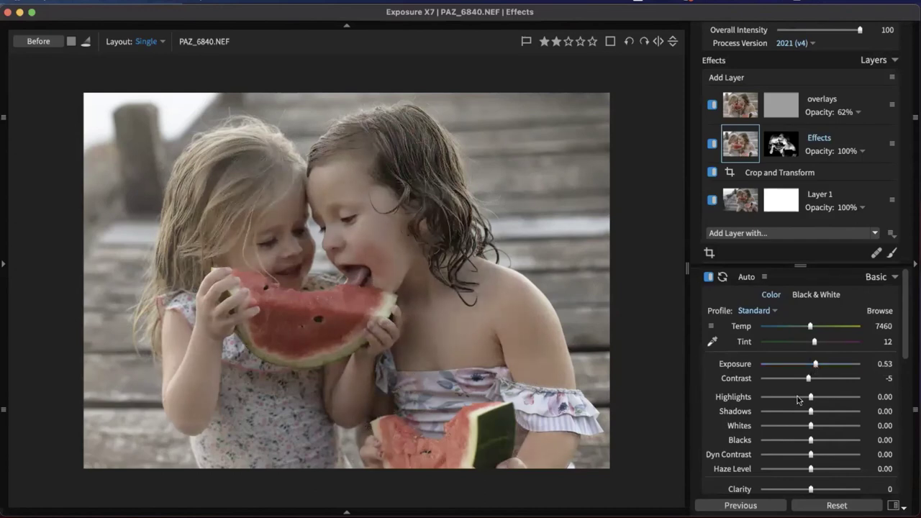
{"action": "scroll", "coordinate": [908, 370], "scroll_direction": "down", "scroll_amount": 3}
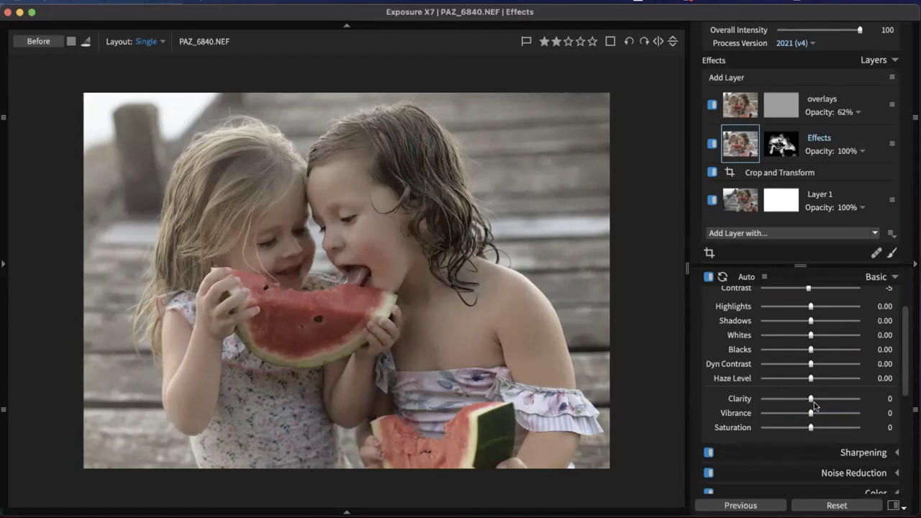
{"action": "left_click_drag", "start_coordinate": [814, 402], "coordinate": [812, 405]}
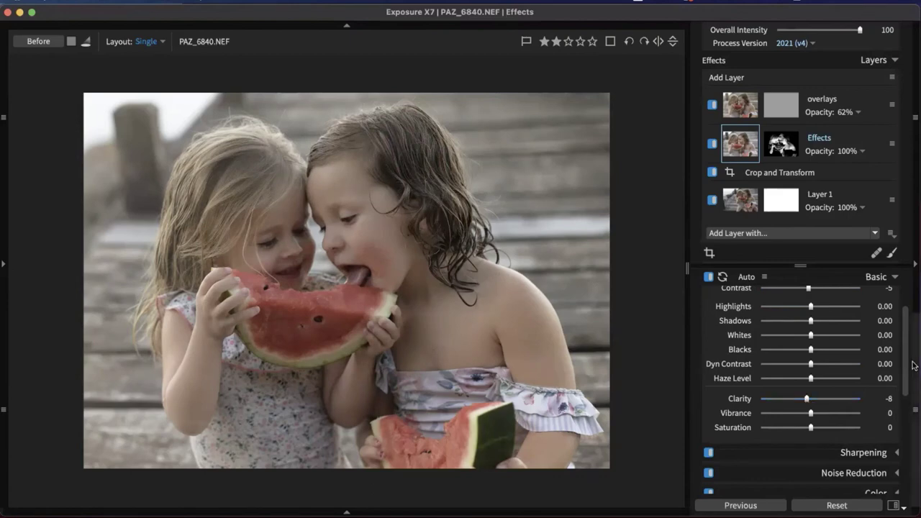
Apply the Soften - Diffuse Glow - Low focus preset to the Effects layer and set the layer's opacity to 81%
{"action": "scroll", "coordinate": [905, 398], "scroll_direction": "down", "scroll_amount": 3}
{"action": "left_click_drag", "start_coordinate": [905, 398], "coordinate": [904, 463]}
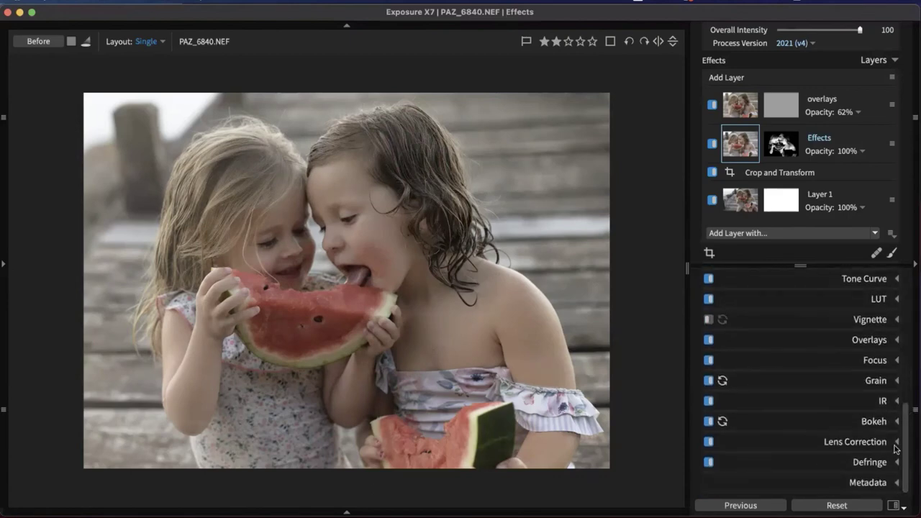
{"action": "left_click", "coordinate": [869, 364]}
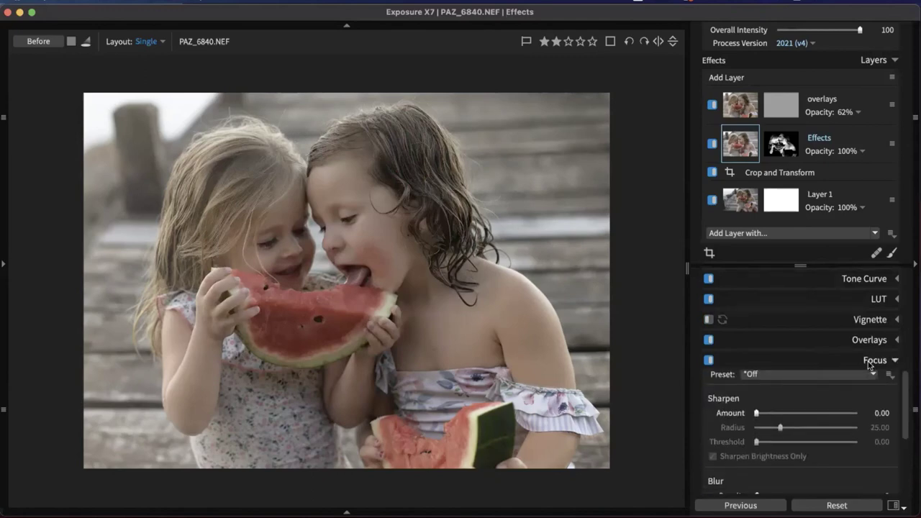
{"action": "scroll", "coordinate": [826, 316], "scroll_direction": "down", "scroll_amount": 2}
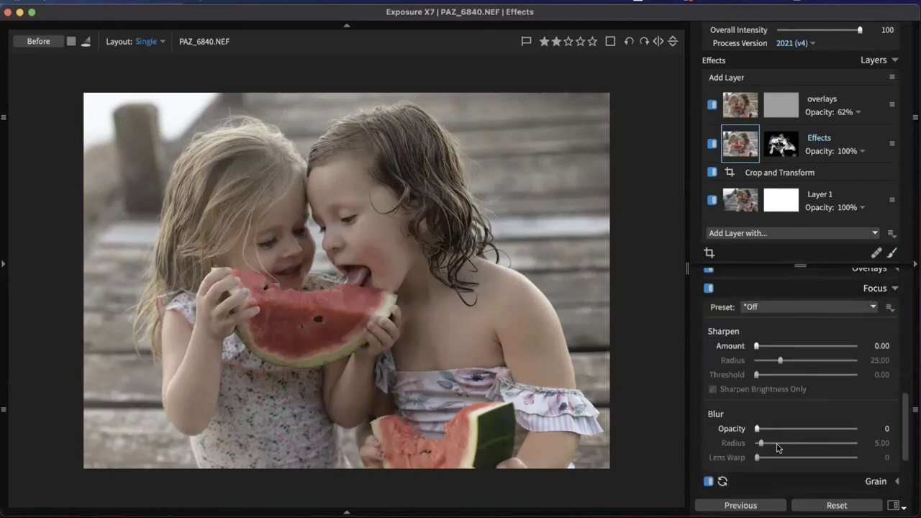
{"action": "left_click", "coordinate": [795, 308]}
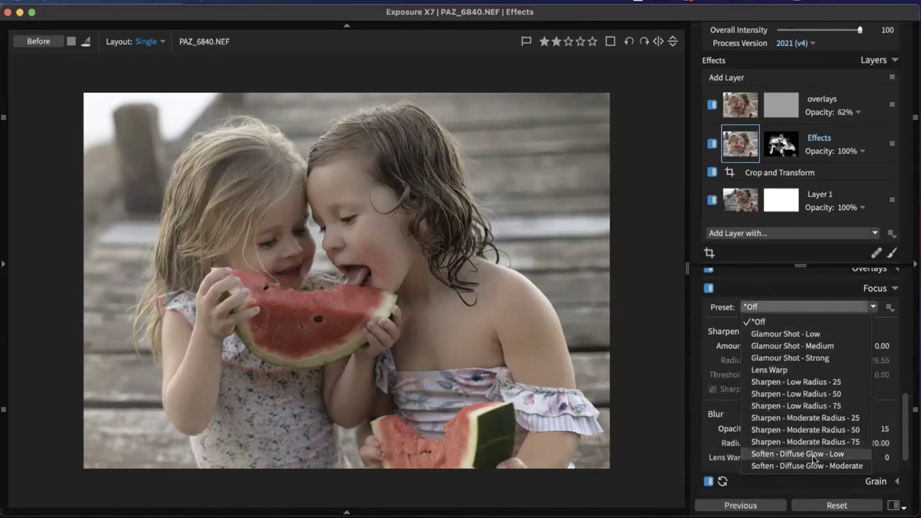
{"action": "left_click", "coordinate": [814, 455]}
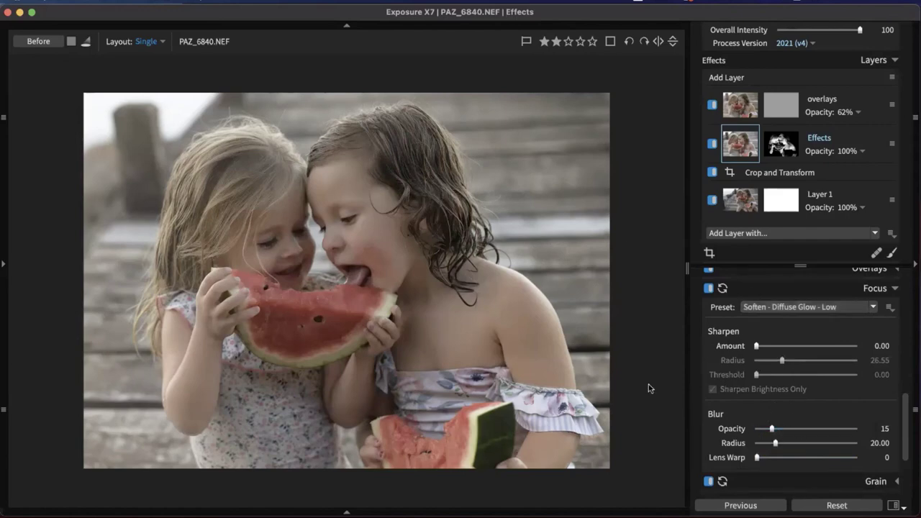
{"action": "left_click", "coordinate": [874, 289]}
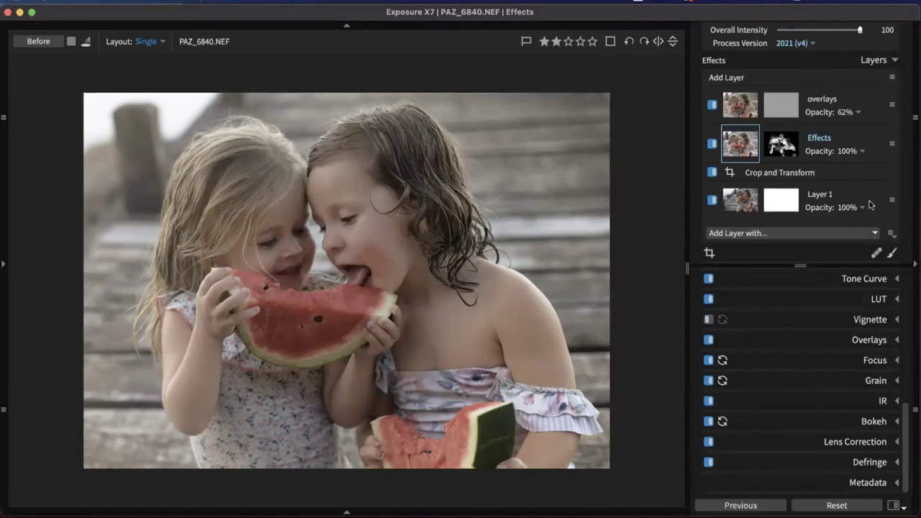
{"action": "left_click", "coordinate": [846, 152]}
{"action": "left_click_drag", "start_coordinate": [857, 177], "coordinate": [838, 182]}
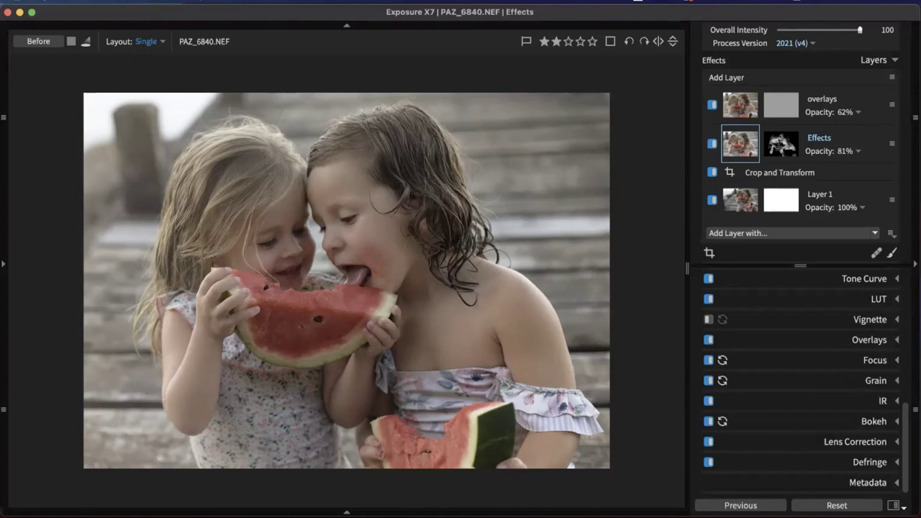
Reposition the crop frame around the two girls and both watermelon slices without resizing it, and leave the crop tool
{"action": "left_click", "coordinate": [769, 179]}
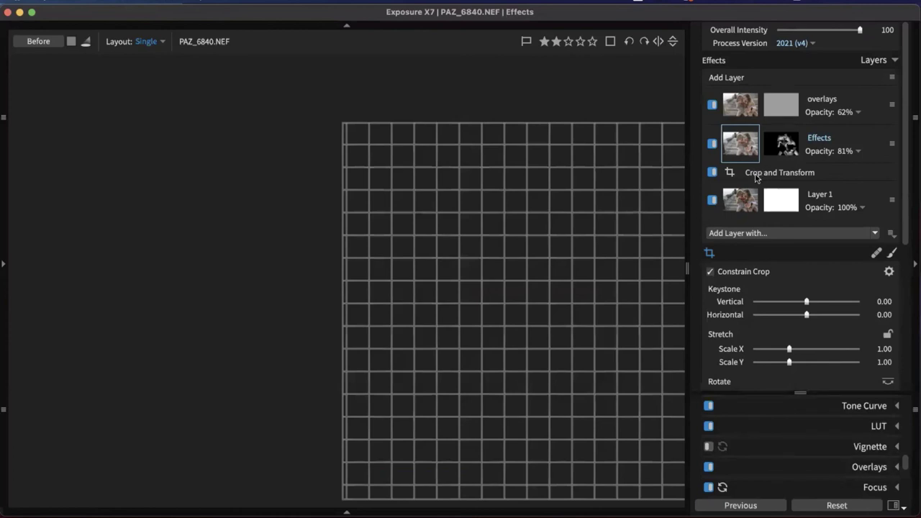
{"action": "left_click", "coordinate": [753, 178]}
{"action": "left_click", "coordinate": [755, 177]}
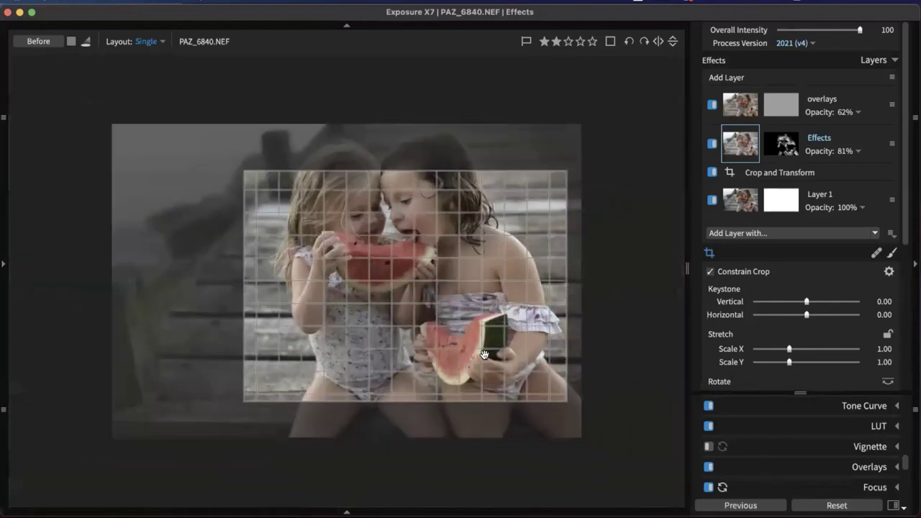
{"action": "left_click_drag", "start_coordinate": [462, 283], "coordinate": [491, 281]}
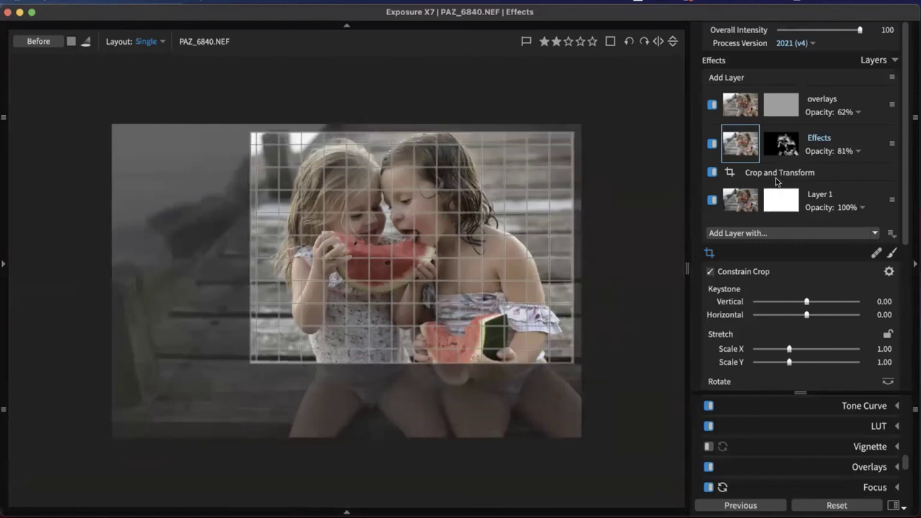
{"action": "left_click", "coordinate": [708, 254]}
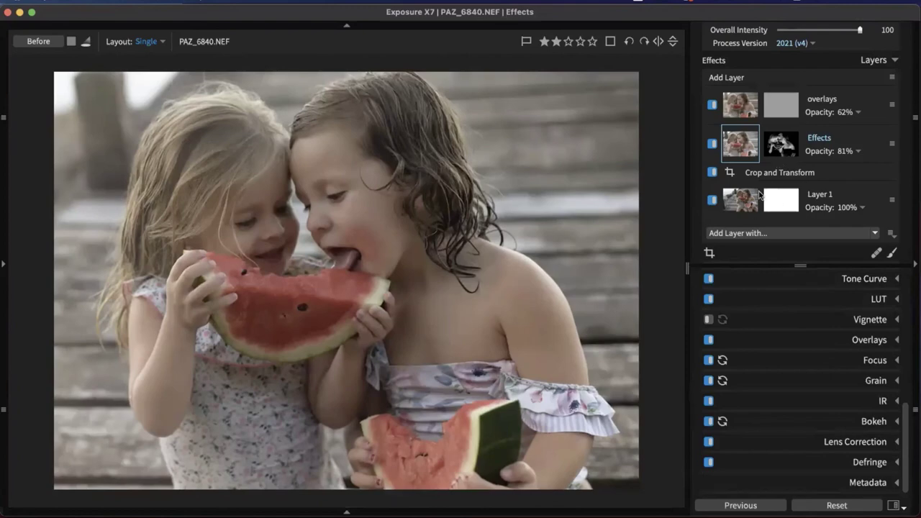
Add a new layer and move it beneath Crop and Transform, directly above Layer 1
{"action": "mouse_move", "coordinate": [745, 206]}
{"action": "left_click", "coordinate": [731, 81]}
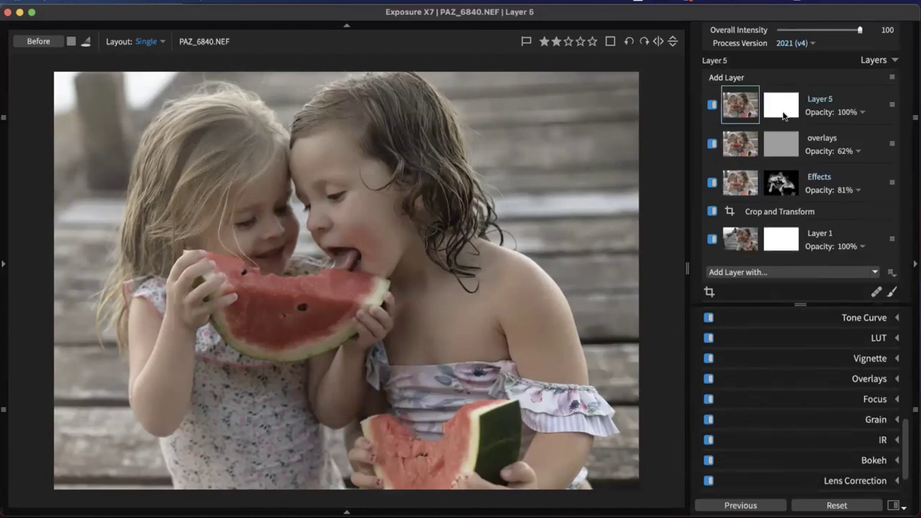
{"action": "left_click", "coordinate": [784, 116]}
{"action": "left_click_drag", "start_coordinate": [752, 111], "coordinate": [775, 222]}
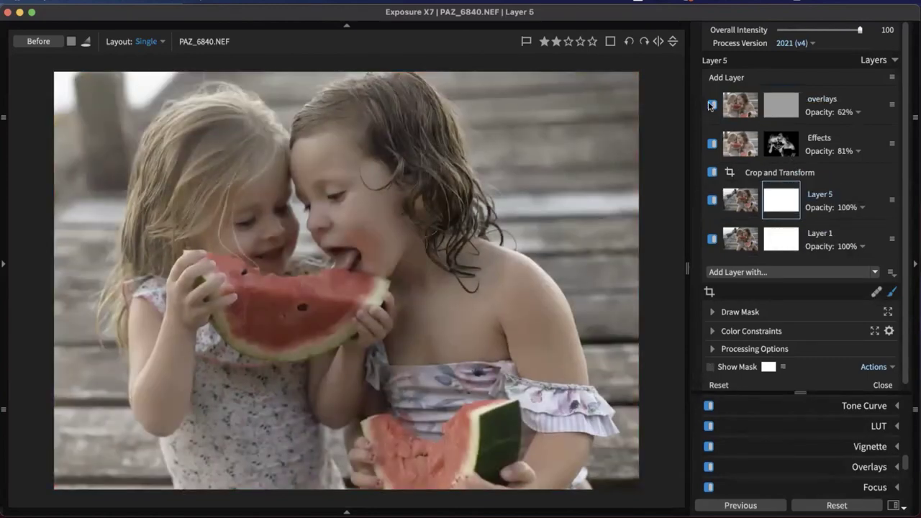
Move the Effects layer above the overlays layer, and turn off Effects, overlays, and Crop and Transform
{"action": "left_click_drag", "start_coordinate": [712, 135], "coordinate": [712, 106]}
{"action": "left_click", "coordinate": [714, 145]}
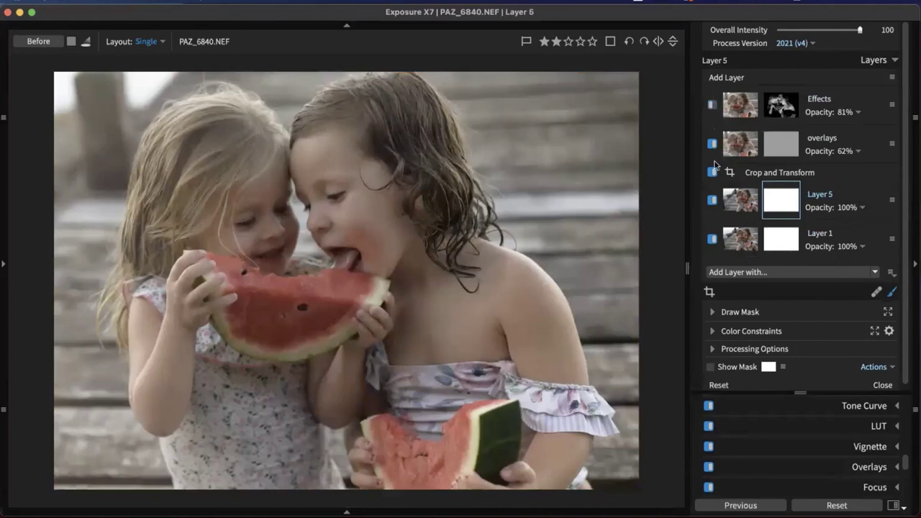
{"action": "left_click", "coordinate": [715, 174]}
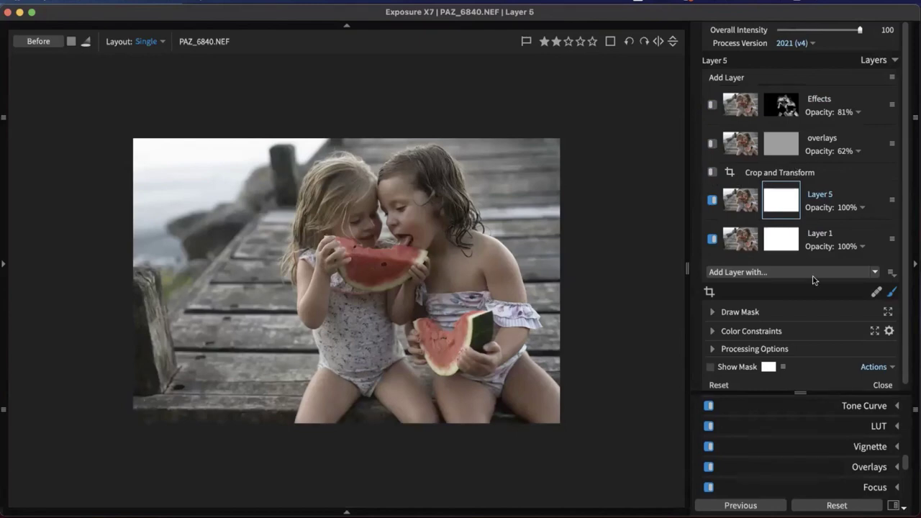
Apply the rough white-edged border overlay to Layer 5, collapse the overlay settings, and leave the masking tool
{"action": "scroll", "coordinate": [843, 456], "scroll_direction": "down", "scroll_amount": 3}
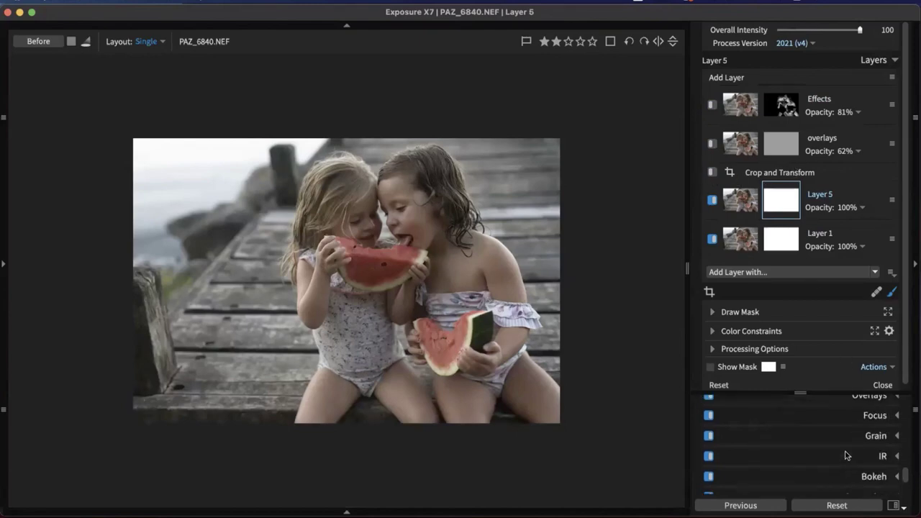
{"action": "left_click", "coordinate": [870, 402]}
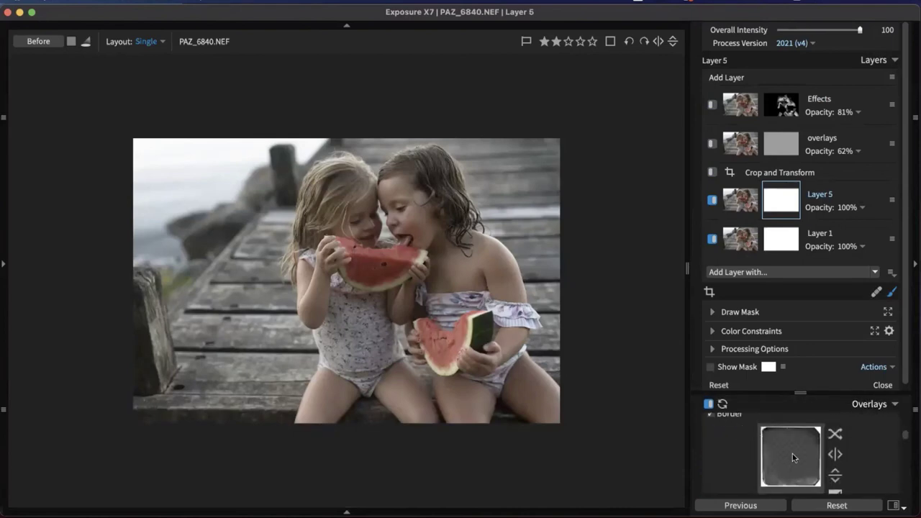
{"action": "left_click", "coordinate": [793, 454]}
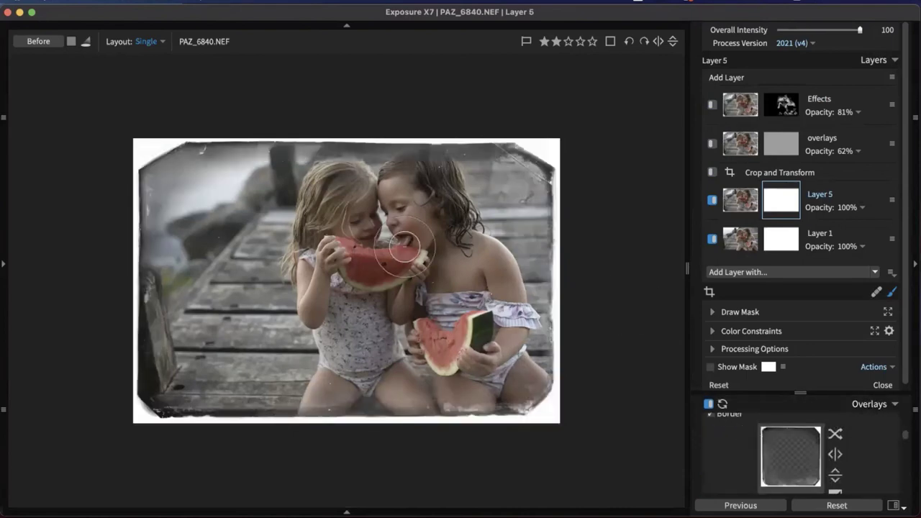
{"action": "left_click", "coordinate": [871, 402]}
{"action": "left_click", "coordinate": [891, 292]}
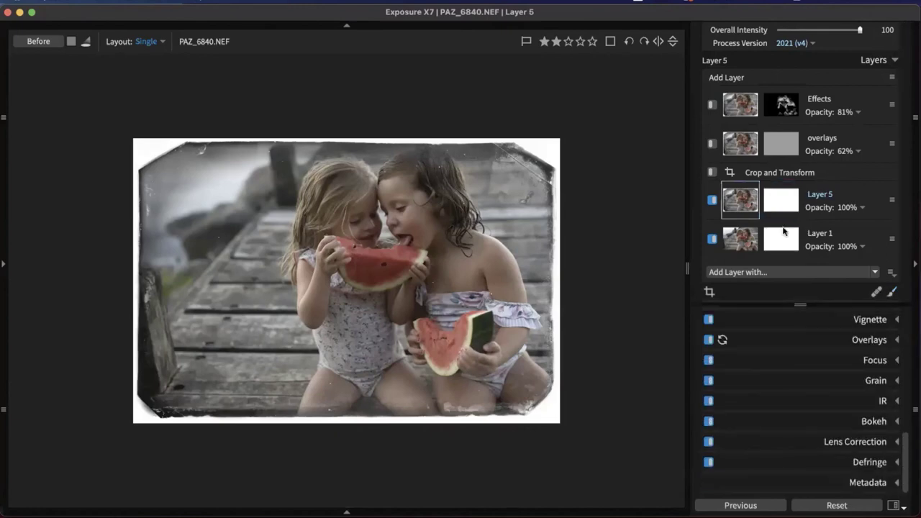
Rename Layer 5 as "border"
{"action": "right_click", "coordinate": [831, 197]}
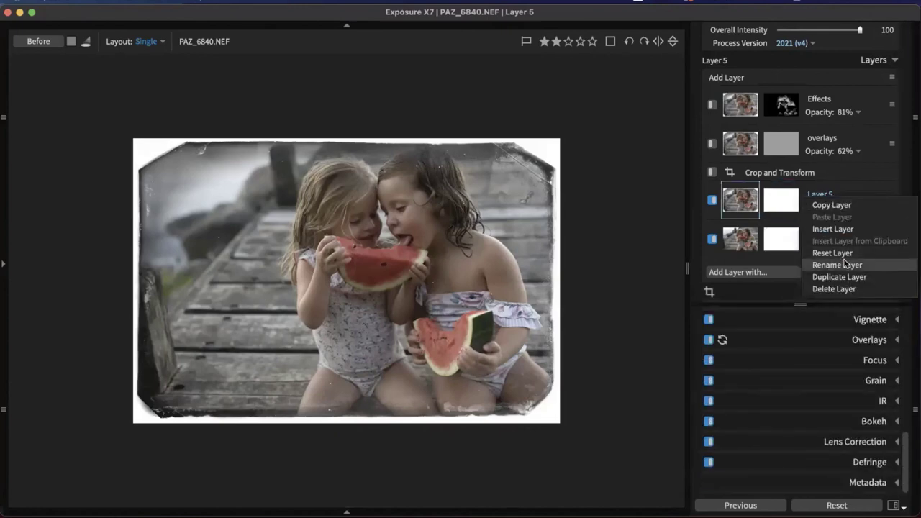
{"action": "left_click", "coordinate": [836, 265]}
{"action": "type", "text": "border"}
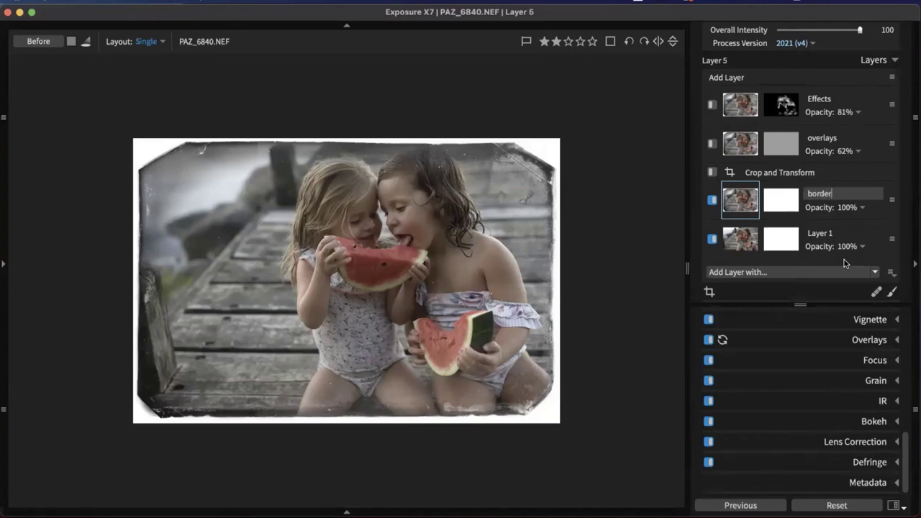
Confirm the layer name "border" and turn Crop and Transform back on
{"action": "key", "text": "Return"}
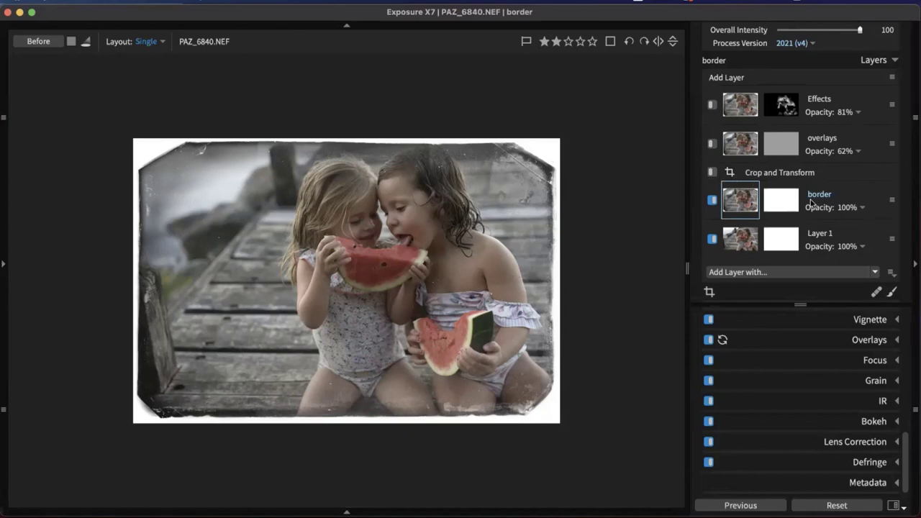
{"action": "left_click", "coordinate": [712, 172]}
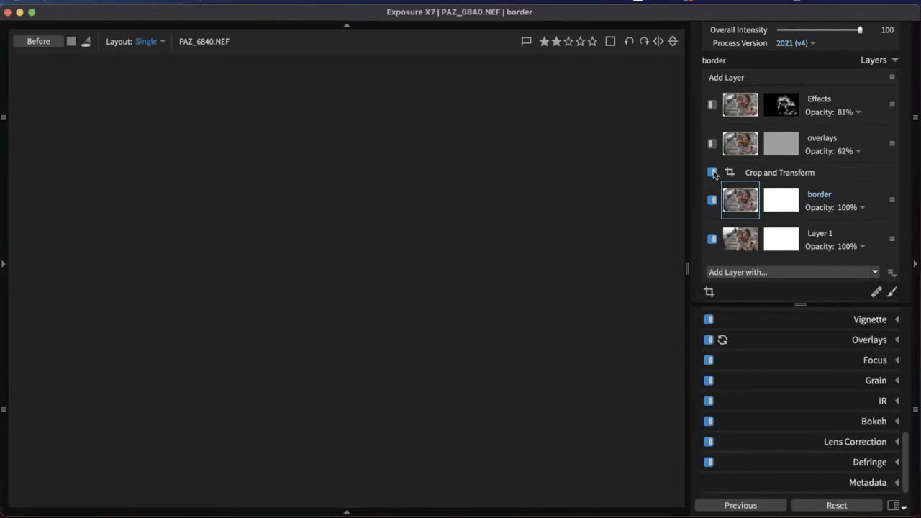
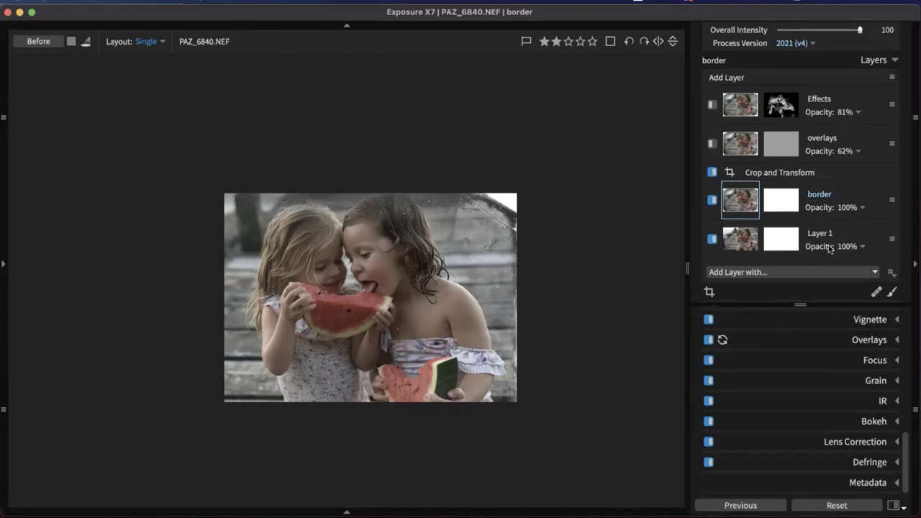
Check the crop area, move the border layer above Crop and Transform, and close the crop tool
{"action": "left_click", "coordinate": [771, 173]}
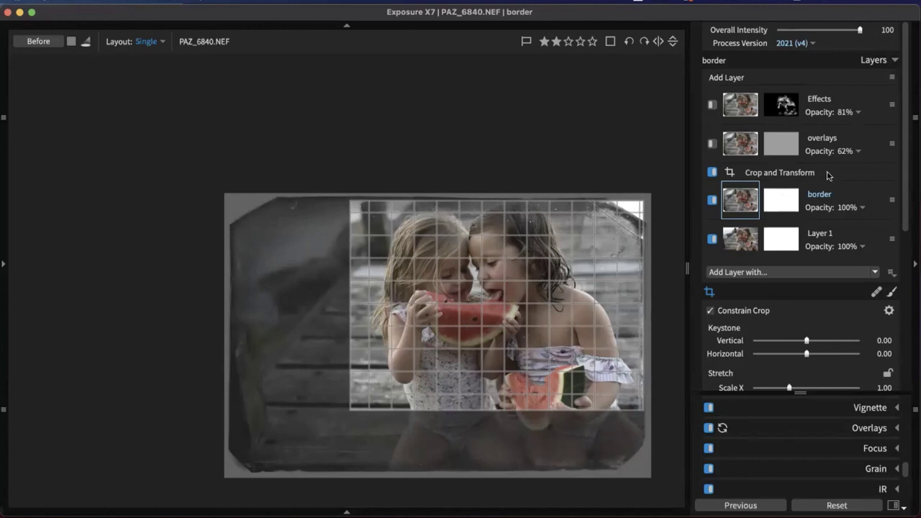
{"action": "left_click_drag", "start_coordinate": [854, 193], "coordinate": [854, 174]}
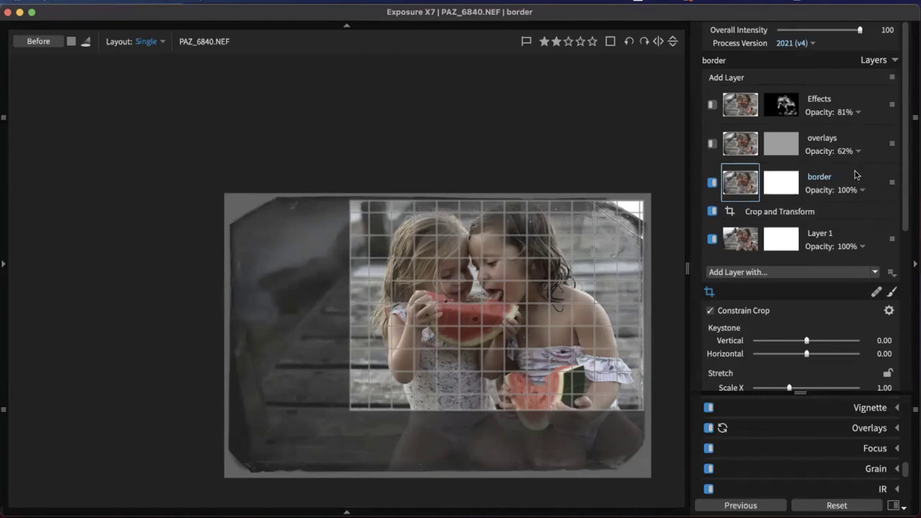
{"action": "left_click", "coordinate": [709, 292]}
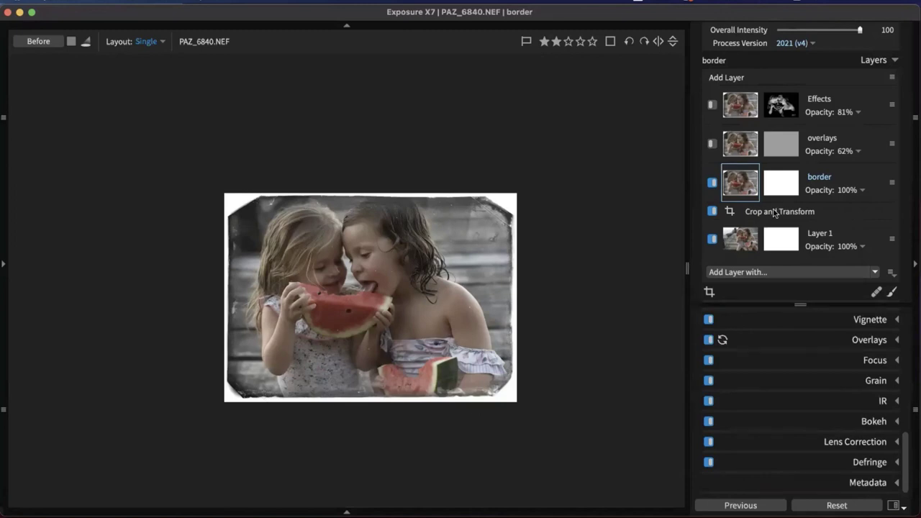
Show the hidden side panel, collapse the presets and expand the edit history
{"action": "left_click", "coordinate": [4, 277]}
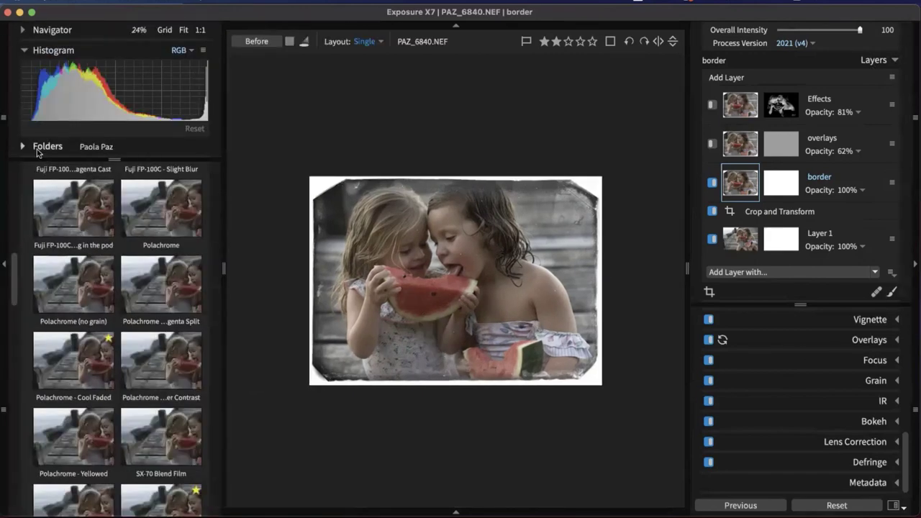
{"action": "scroll", "coordinate": [72, 260], "scroll_direction": "up", "scroll_amount": 10}
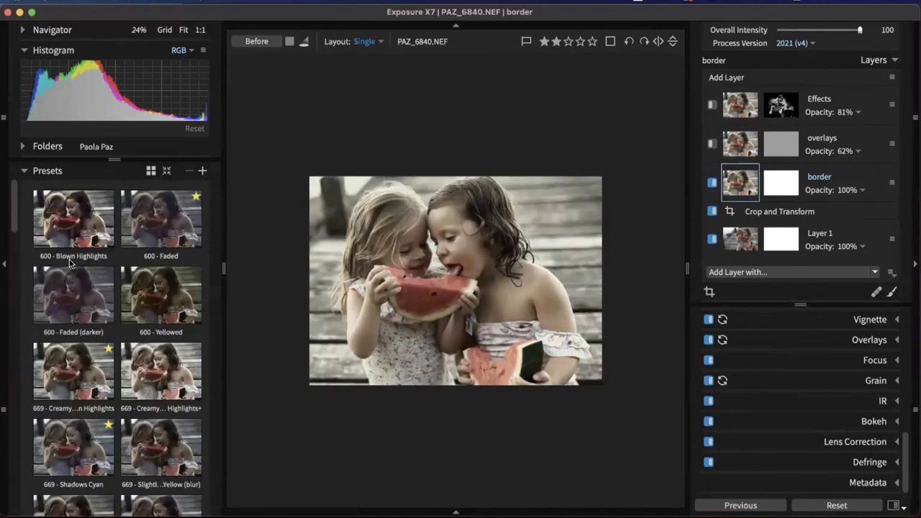
{"action": "scroll", "coordinate": [69, 263], "scroll_direction": "up", "scroll_amount": 2}
{"action": "left_click", "coordinate": [24, 170]}
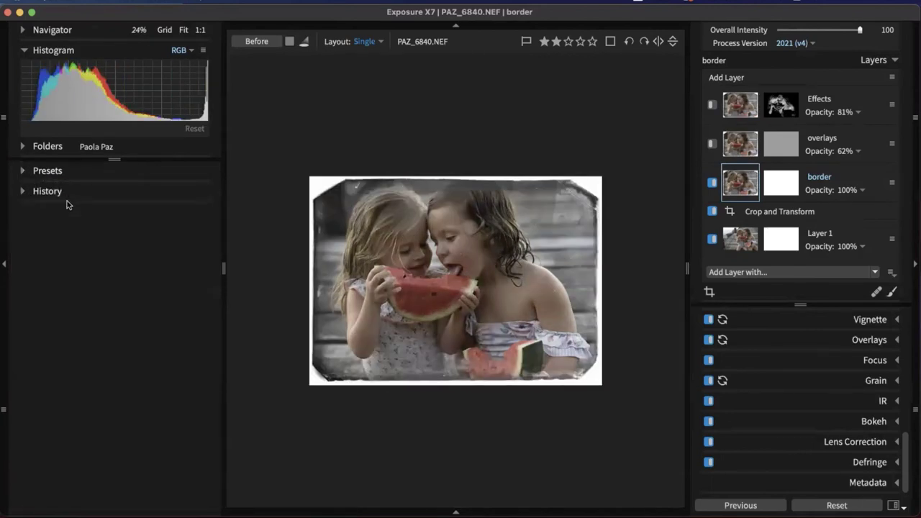
{"action": "left_click", "coordinate": [24, 191]}
Preview earlier history states, from the last layer move back to the Effects layer's clarity, exposure and vignette edits
{"action": "left_click", "coordinate": [106, 228]}
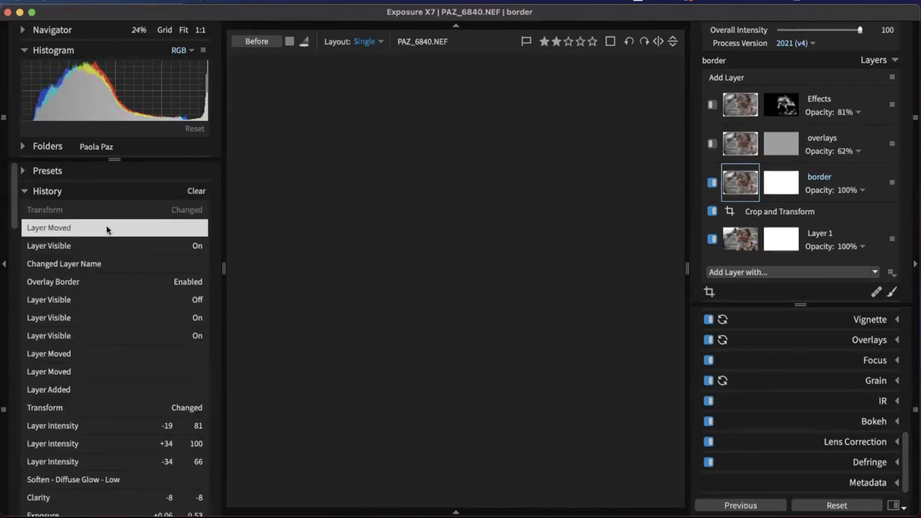
{"action": "left_click", "coordinate": [92, 210]}
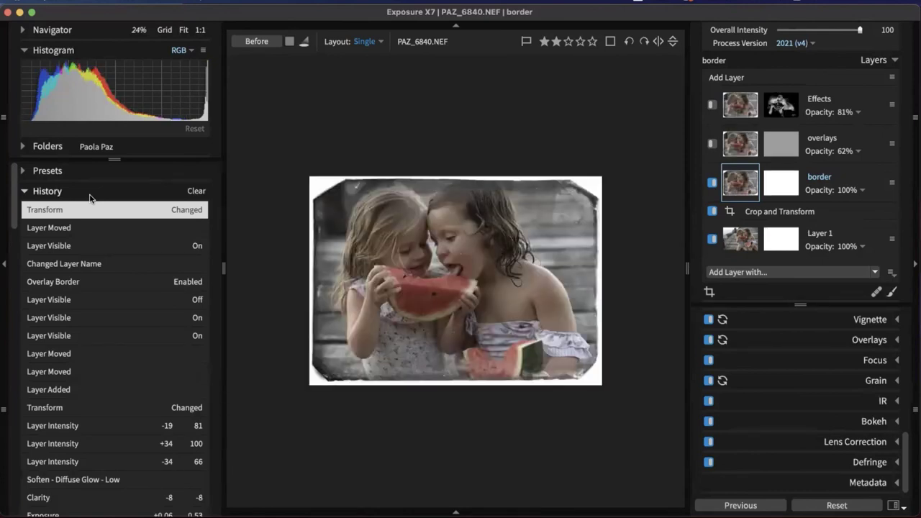
{"action": "scroll", "coordinate": [90, 198], "scroll_direction": "down", "scroll_amount": 4}
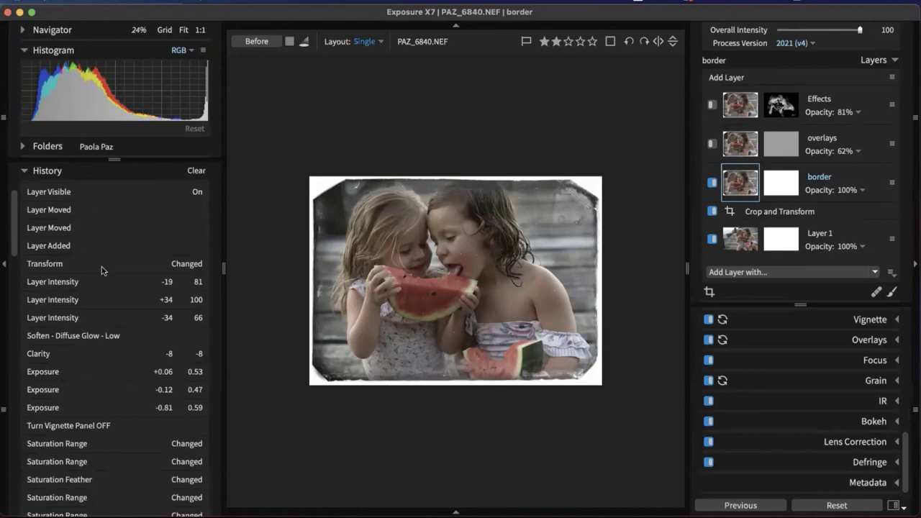
{"action": "left_click", "coordinate": [86, 389]}
{"action": "left_click", "coordinate": [86, 371]}
{"action": "left_click", "coordinate": [91, 351]}
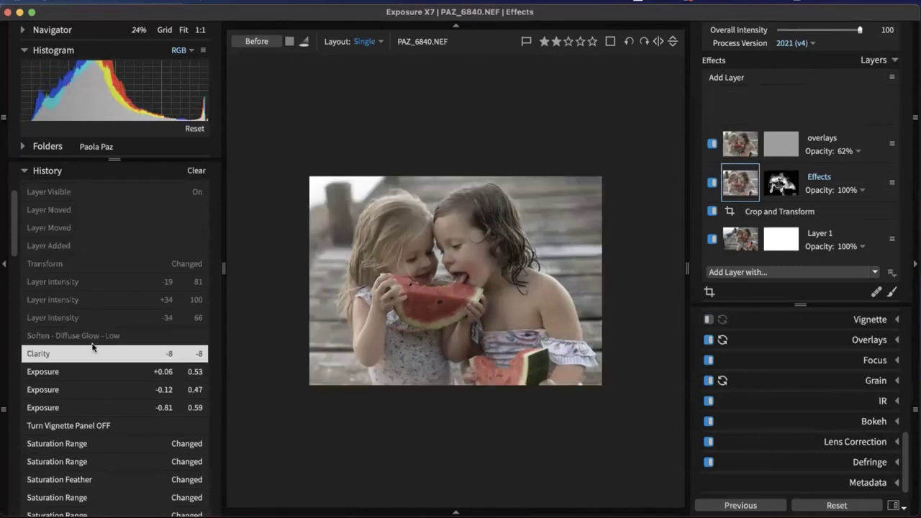
{"action": "left_click", "coordinate": [92, 342]}
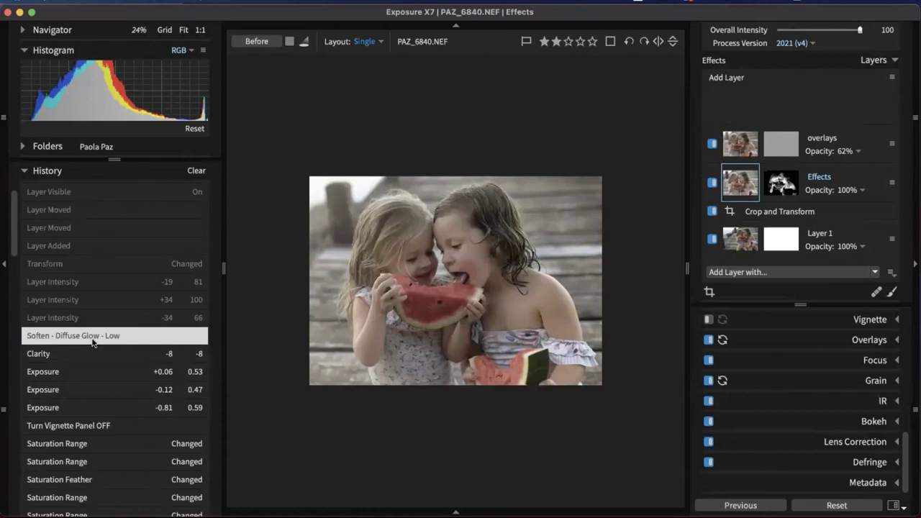
{"action": "left_click_drag", "start_coordinate": [92, 343], "coordinate": [112, 497]}
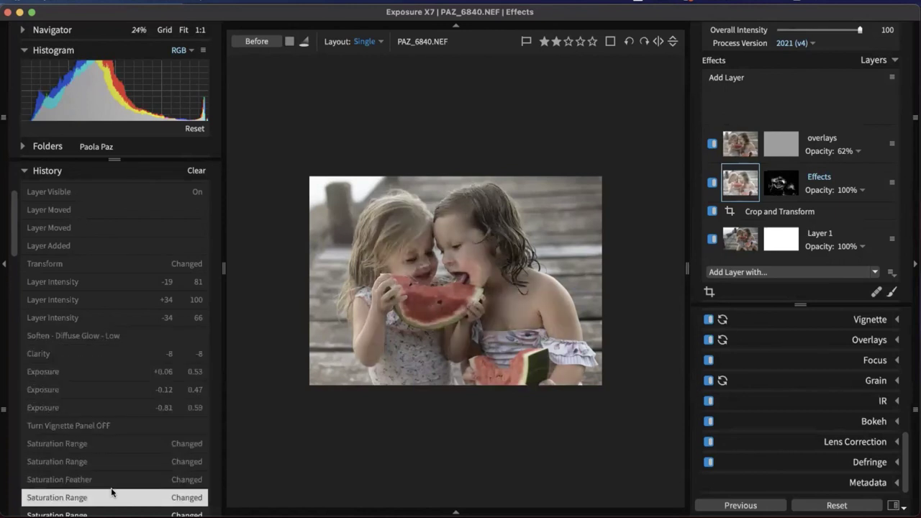
{"action": "left_click", "coordinate": [108, 425]}
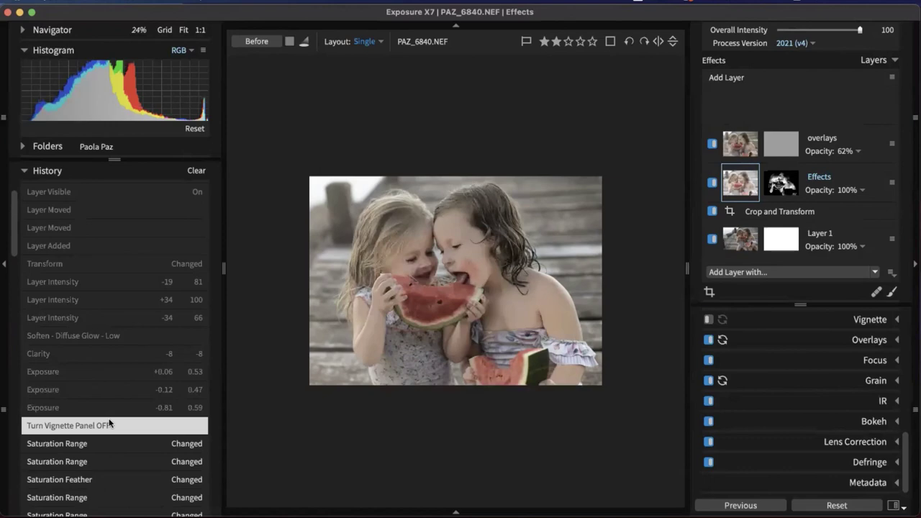
Preview the older history states of the Effects layer's mask, including the brushing reset and moved lasso points
{"action": "scroll", "coordinate": [109, 421], "scroll_direction": "down", "scroll_amount": 7}
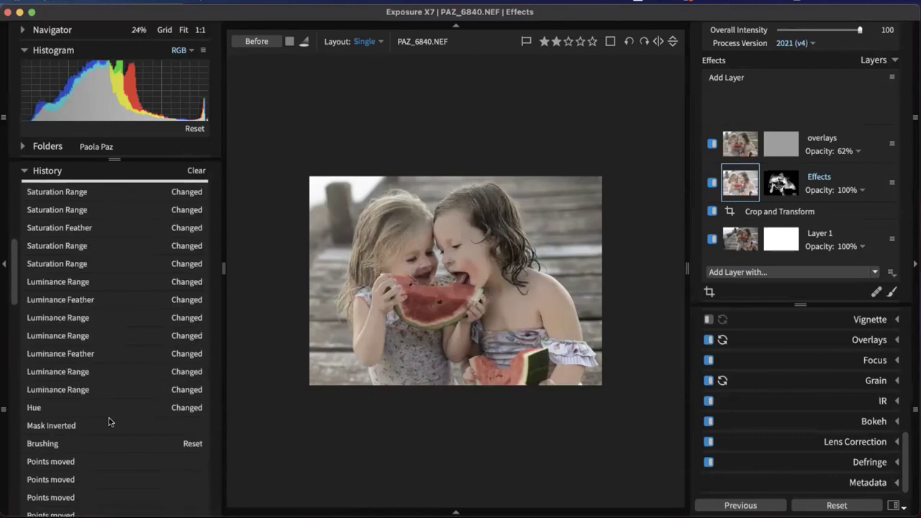
{"action": "left_click", "coordinate": [108, 440]}
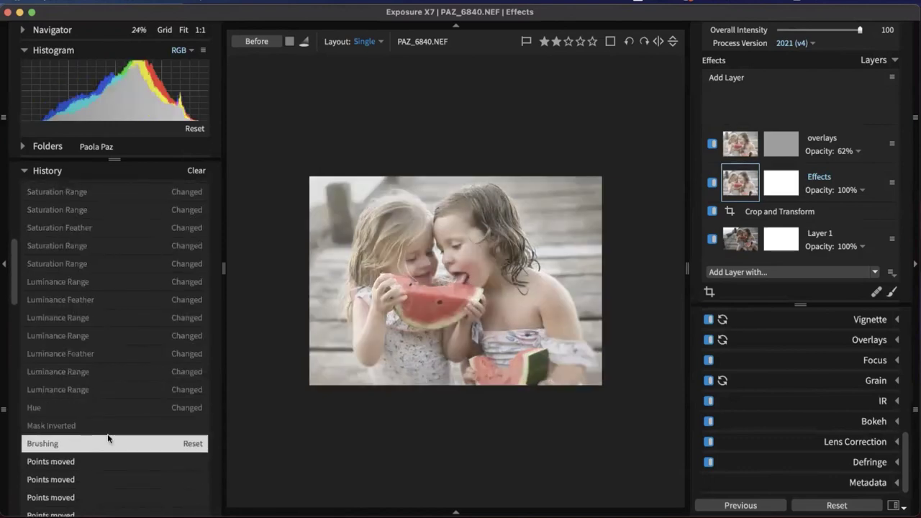
{"action": "left_click", "coordinate": [115, 391]}
{"action": "scroll", "coordinate": [119, 398], "scroll_direction": "up", "scroll_amount": 5}
{"action": "left_click", "coordinate": [130, 335]}
{"action": "scroll", "coordinate": [127, 345], "scroll_direction": "down", "scroll_amount": 8}
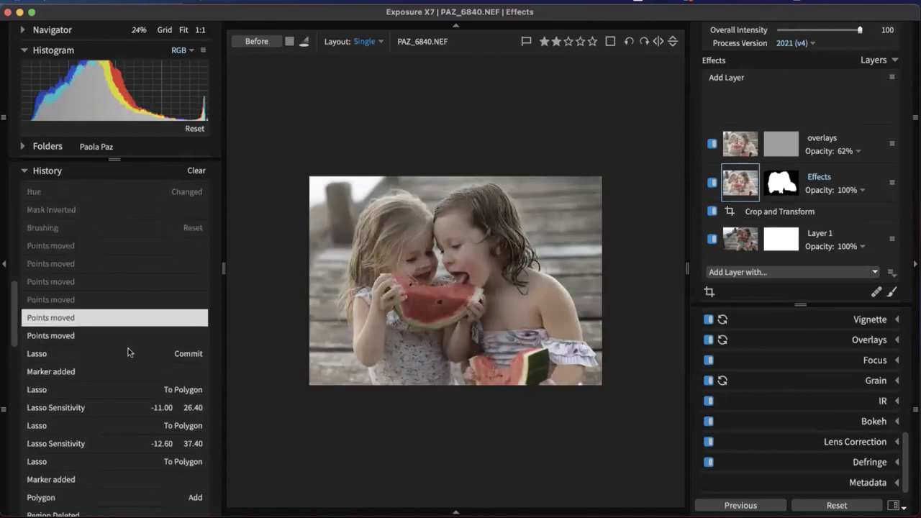
Return the photo to the most recent Transform history state and collapse the history
{"action": "scroll", "coordinate": [127, 353], "scroll_direction": "up", "scroll_amount": 4}
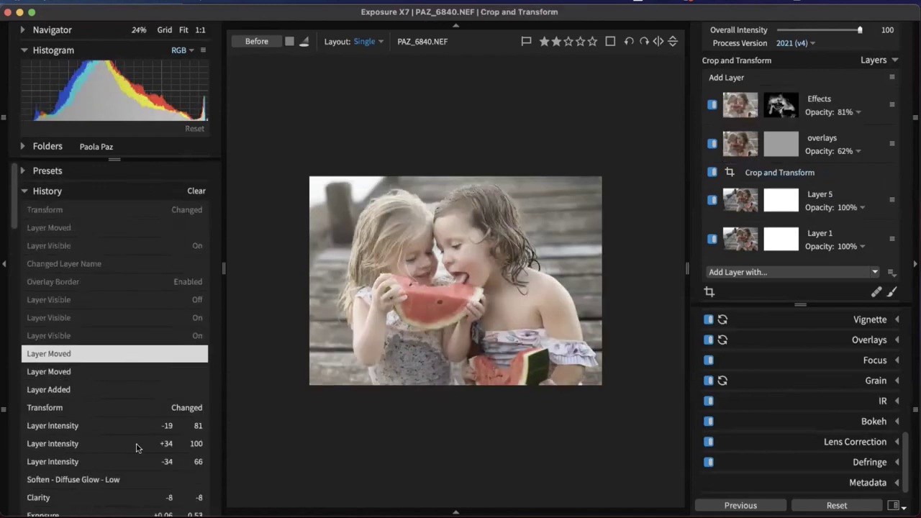
{"action": "left_click", "coordinate": [139, 318]}
{"action": "left_click", "coordinate": [142, 229]}
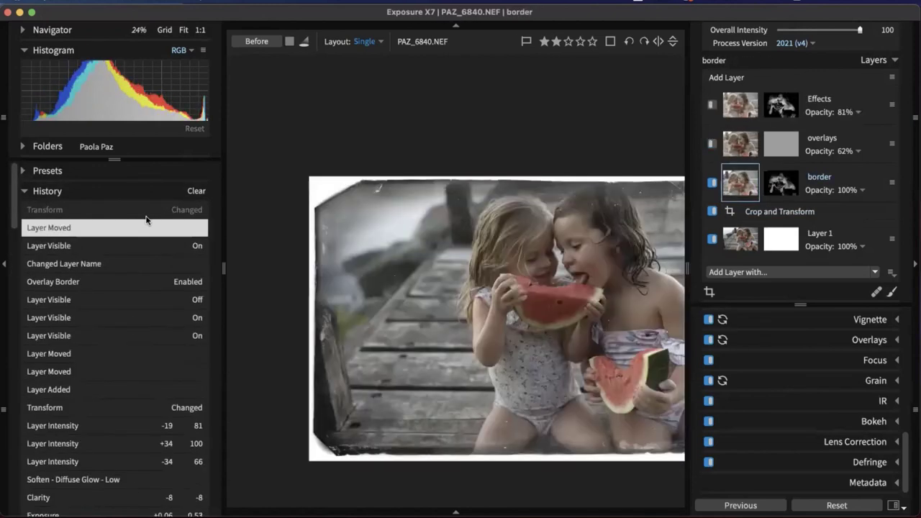
{"action": "left_click", "coordinate": [148, 210]}
{"action": "left_click", "coordinate": [146, 208]}
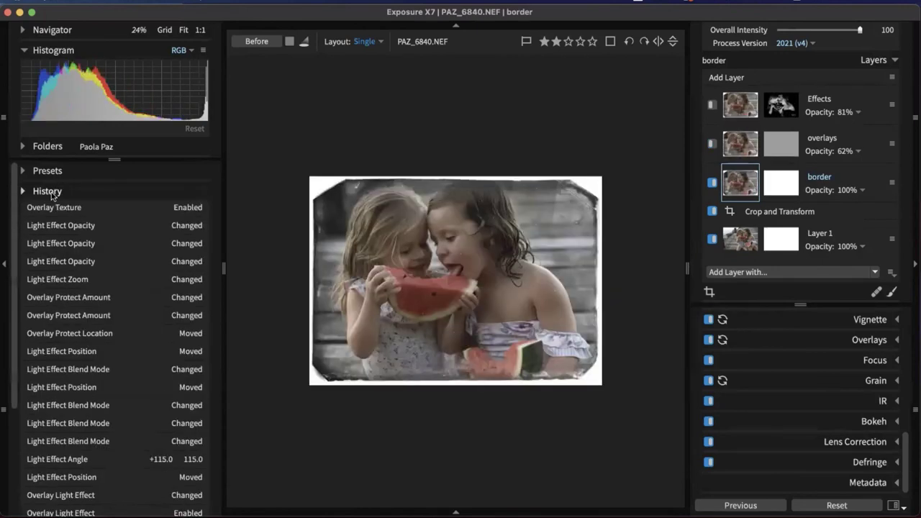
{"action": "left_click", "coordinate": [53, 193]}
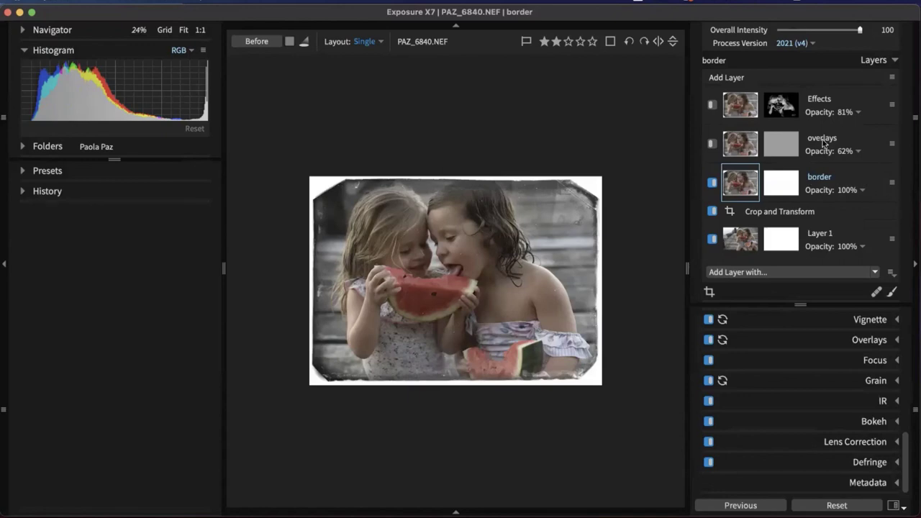
Open the Effects layer's mask for editing and hide the red mask overlay
{"action": "left_click", "coordinate": [781, 105]}
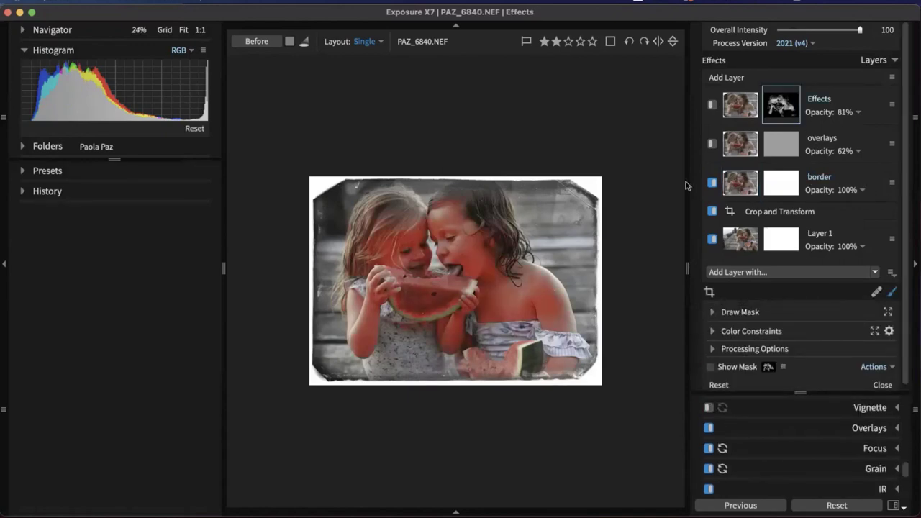
{"action": "key", "text": "o"}
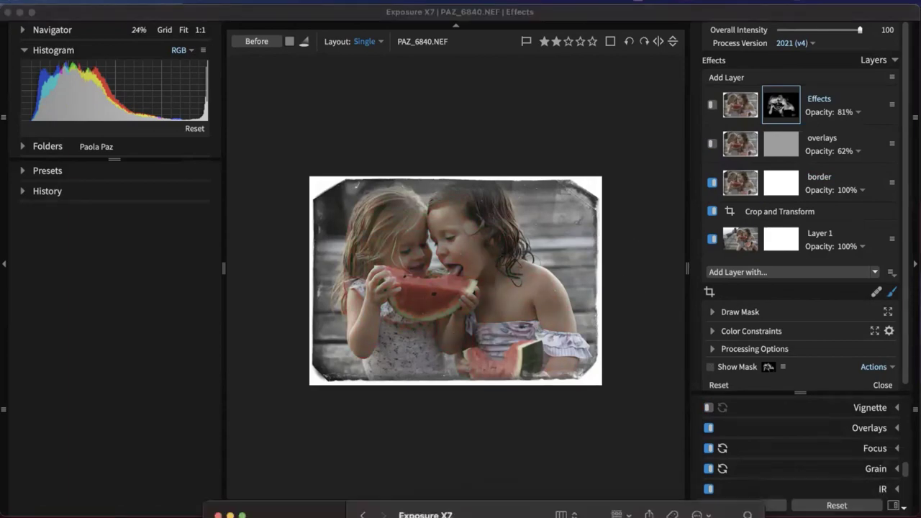
Switch to Finder, open the Exposure X7 folder inside Exposure Software, and select the 20190928 .exposurex7 sidecar file
{"action": "left_click", "coordinate": [242, 507]}
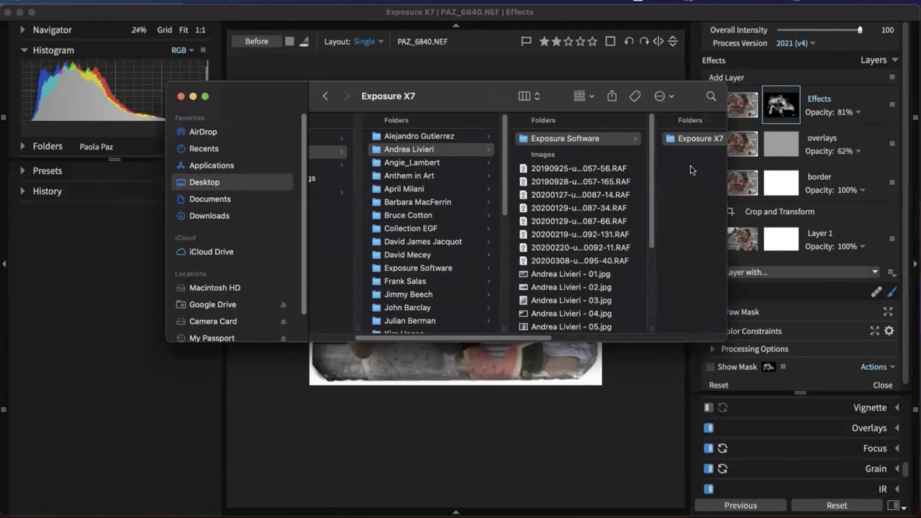
{"action": "left_click", "coordinate": [697, 140]}
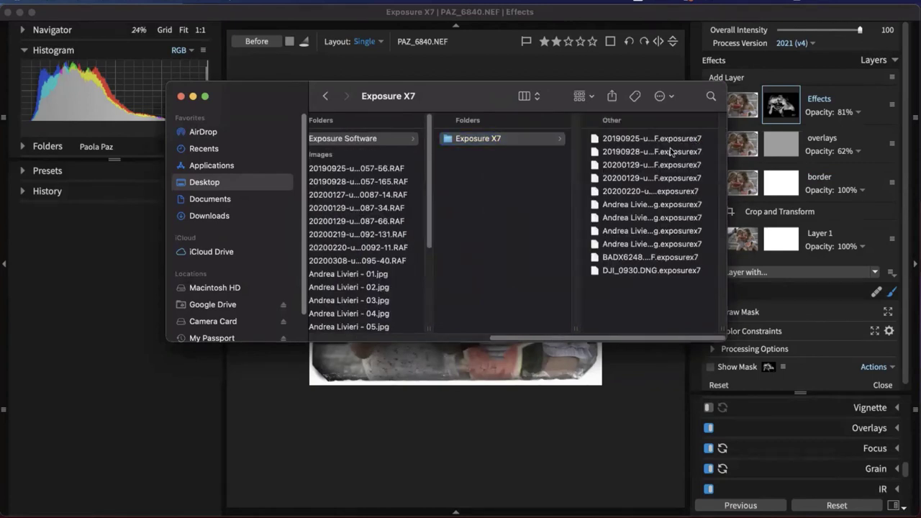
{"action": "left_click", "coordinate": [672, 153]}
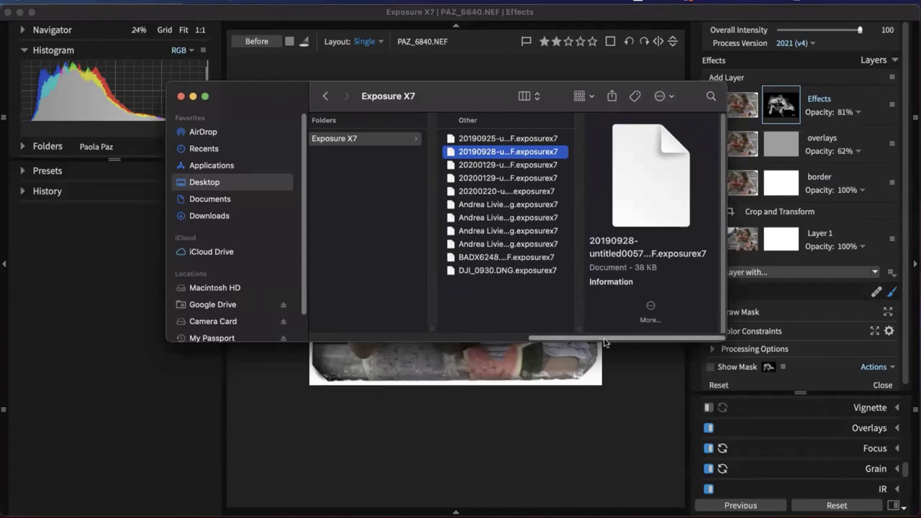
Go back to the Photos folder list, view the contents of another photographer's folder, and clear the Finder window away
{"action": "left_click_drag", "start_coordinate": [607, 339], "coordinate": [371, 333]}
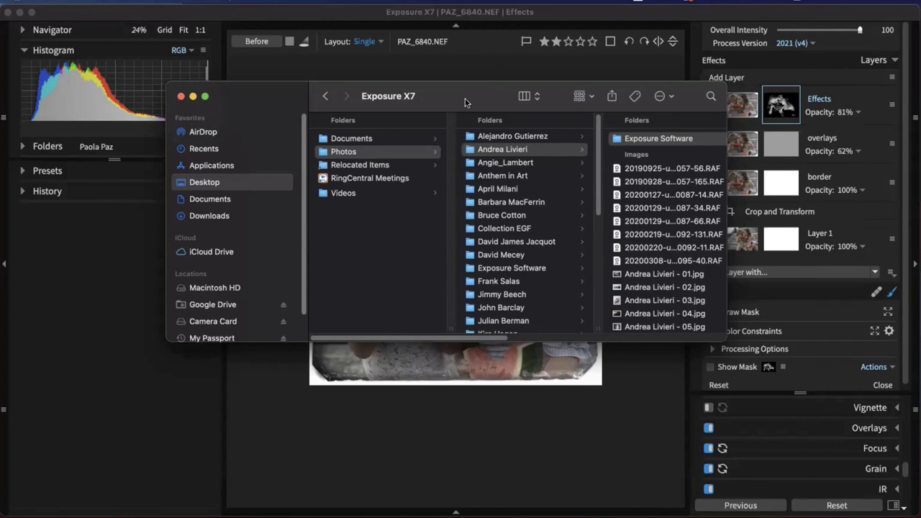
{"action": "left_click_drag", "start_coordinate": [464, 99], "coordinate": [506, 62]}
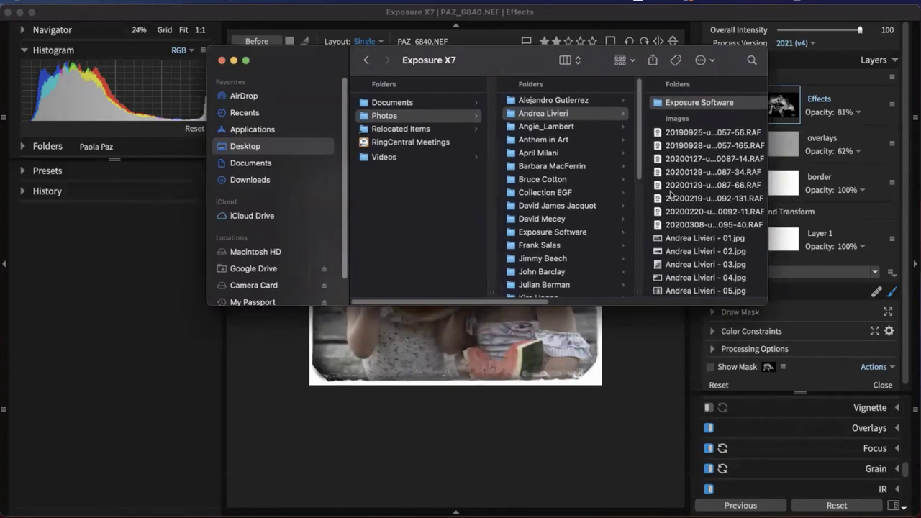
{"action": "left_click", "coordinate": [526, 220]}
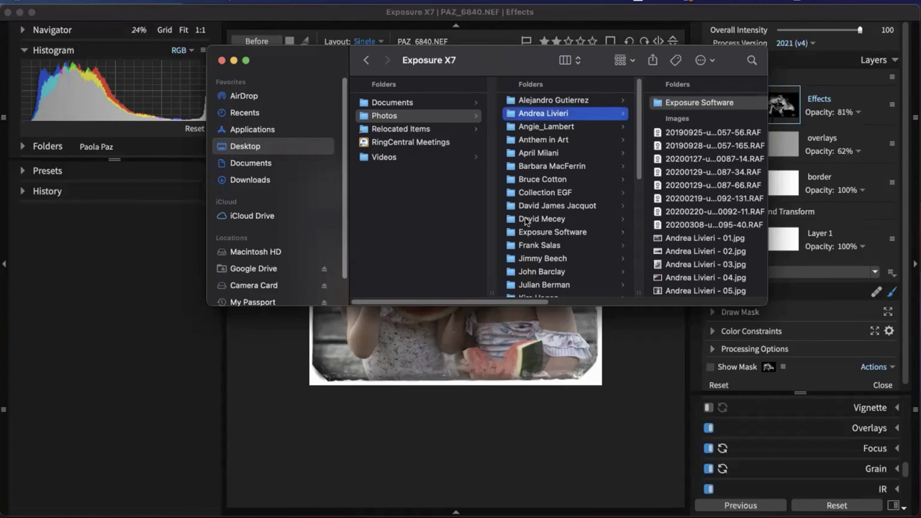
{"action": "left_click", "coordinate": [525, 219]}
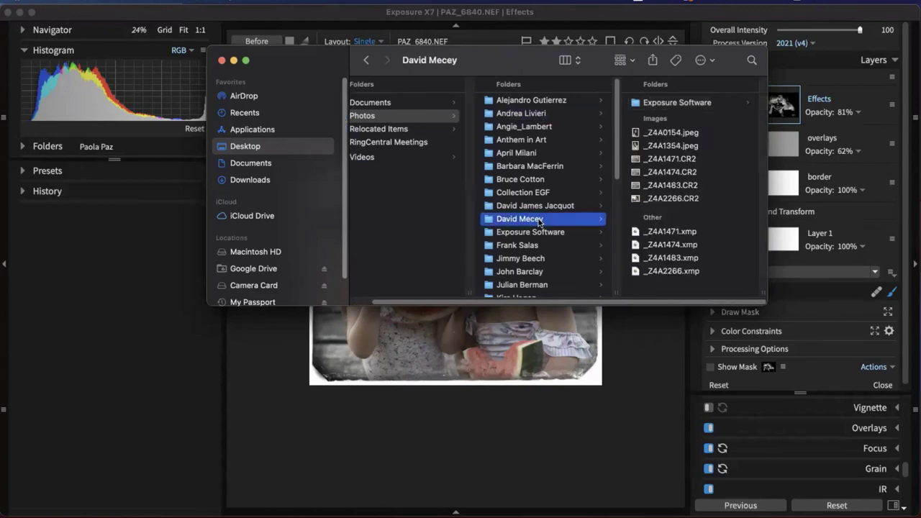
{"action": "mouse_move", "coordinate": [538, 223]}
{"action": "left_mouse_down"}
{"action": "mouse_move", "coordinate": [460, 210]}
{"action": "mouse_move", "coordinate": [266, 212]}
{"action": "mouse_move", "coordinate": [532, 223]}
{"action": "left_mouse_up"}
{"action": "left_click_drag", "start_coordinate": [504, 70], "coordinate": [920, 403]}
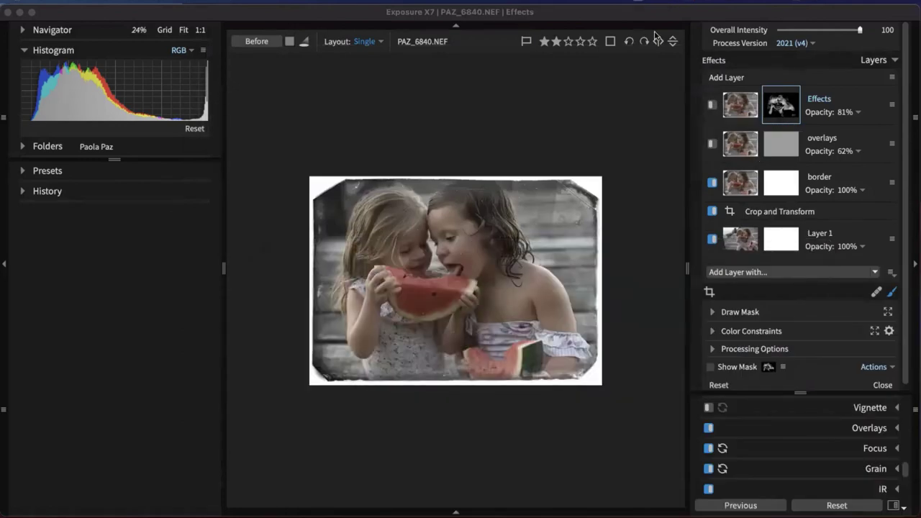
Quick-export the watermelon photo with the Facebook Share, Twitter Share and Instagram Share export profiles
{"action": "left_click", "coordinate": [631, 16]}
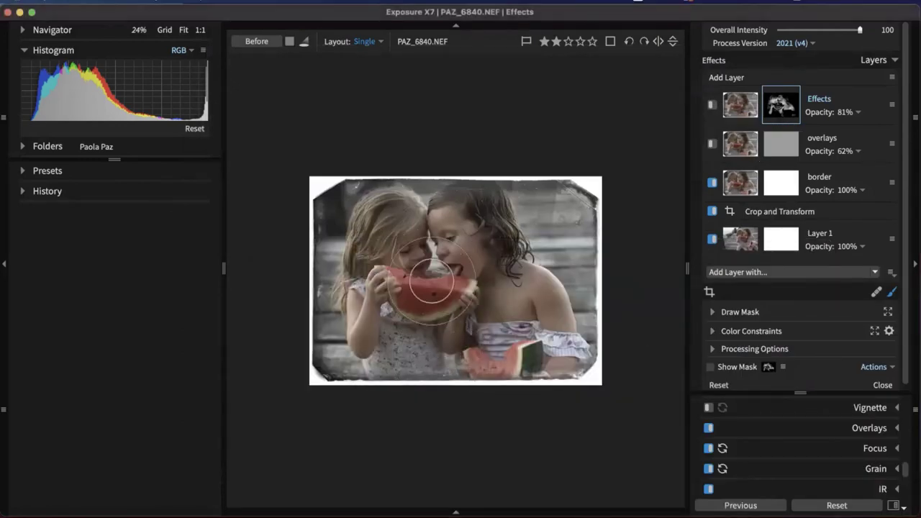
{"action": "left_click", "coordinate": [97, 1]}
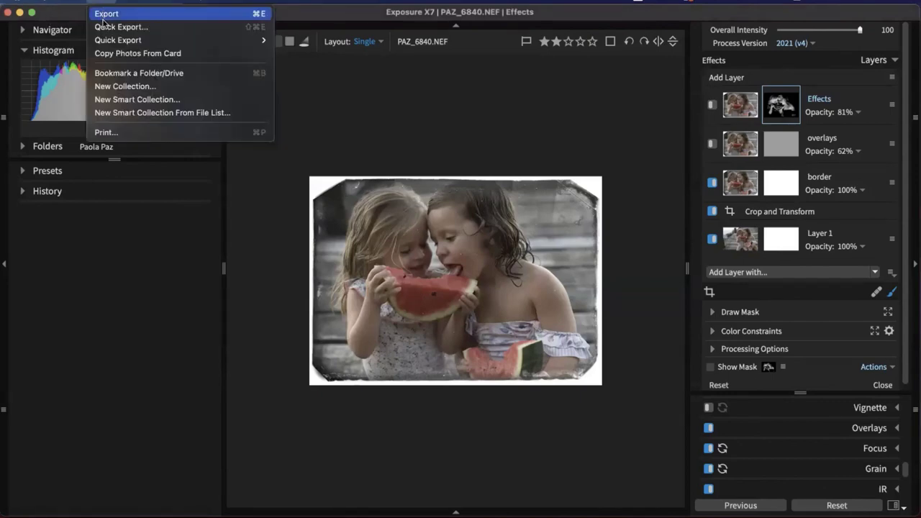
{"action": "mouse_move", "coordinate": [112, 40]}
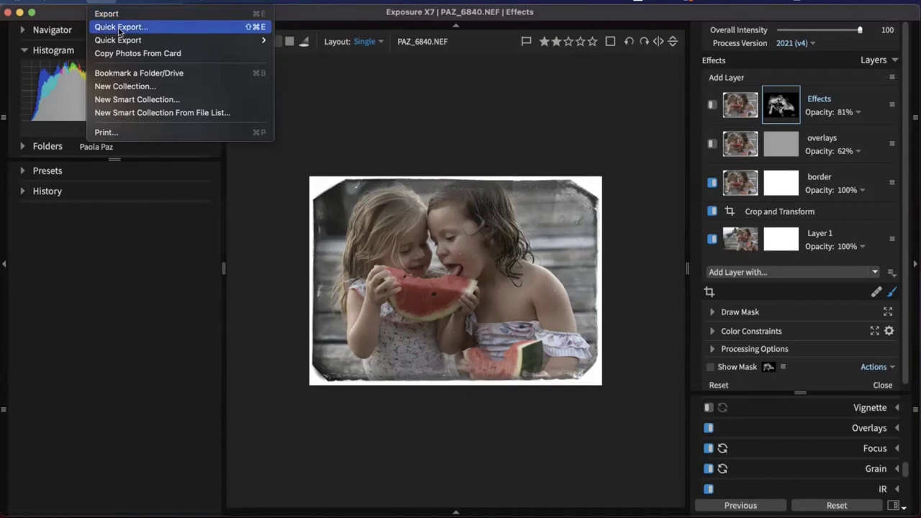
{"action": "left_click", "coordinate": [119, 29]}
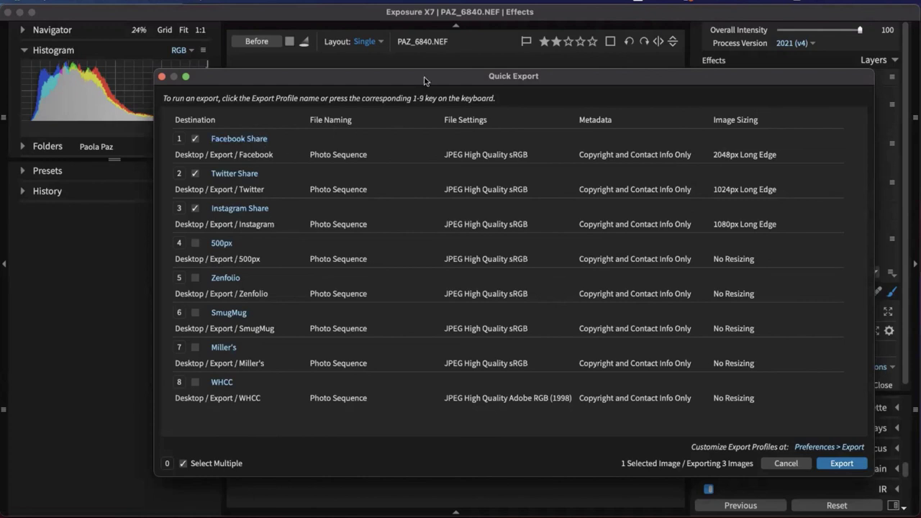
{"action": "left_click_drag", "start_coordinate": [421, 75], "coordinate": [373, 75]}
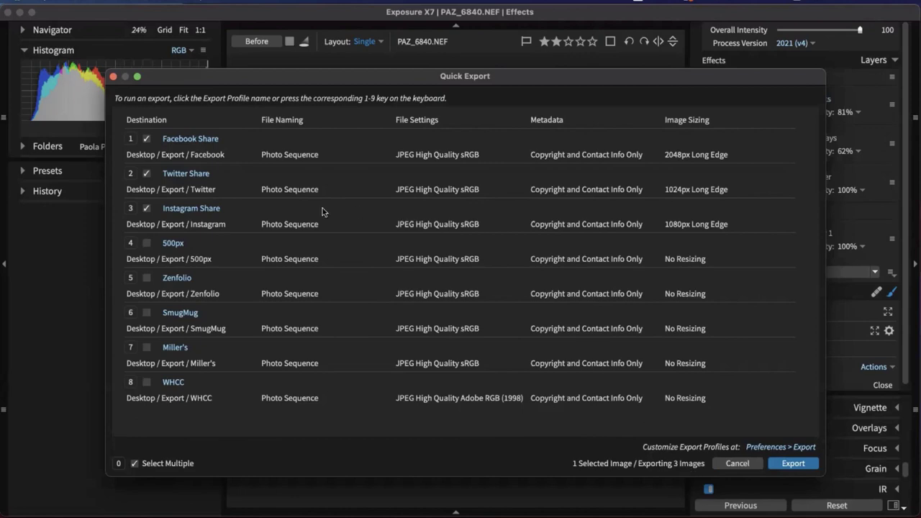
{"action": "left_click_drag", "start_coordinate": [327, 85], "coordinate": [415, 166]}
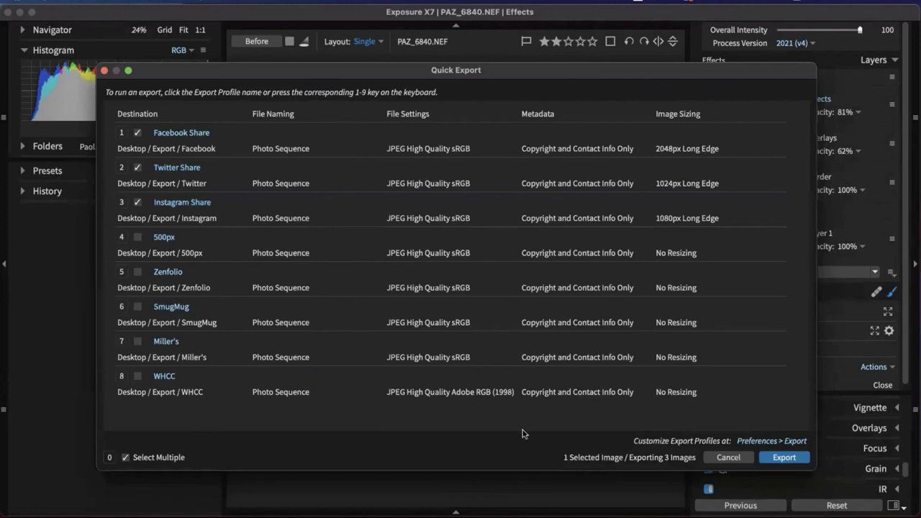
{"action": "left_click", "coordinate": [784, 457]}
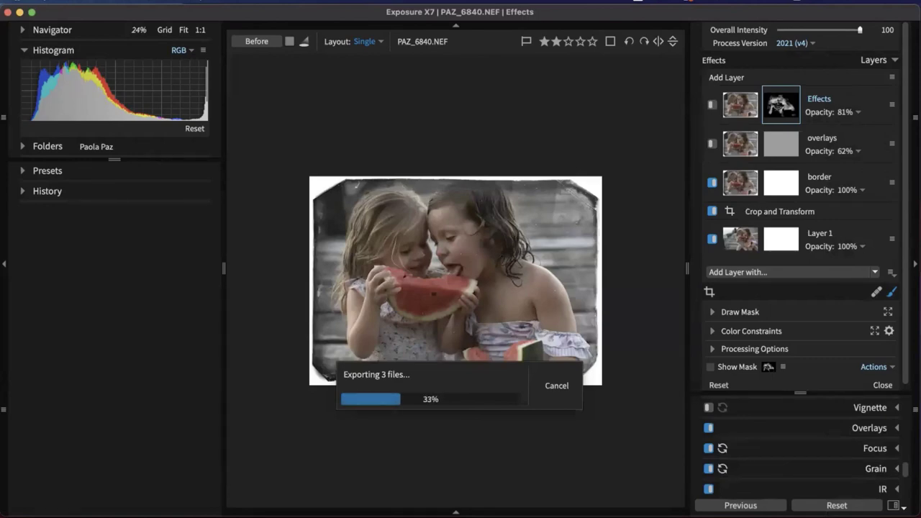
Switch to Finder, check the exported JPEGs in the Export folder's Facebook, Instagram and Twitter subfolders, and clear the Finder window away
{"action": "left_click_drag", "start_coordinate": [685, 399], "coordinate": [607, 91]}
{"action": "left_click", "coordinate": [456, 137]}
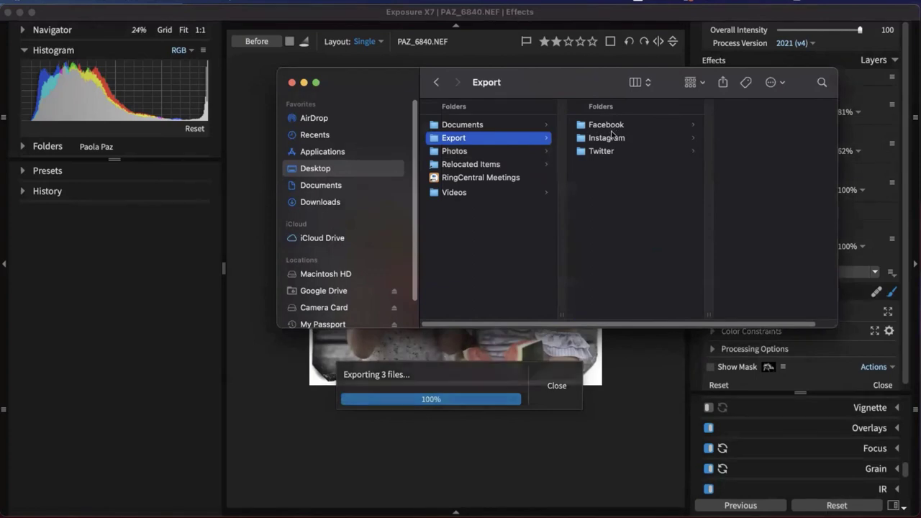
{"action": "left_click", "coordinate": [616, 126]}
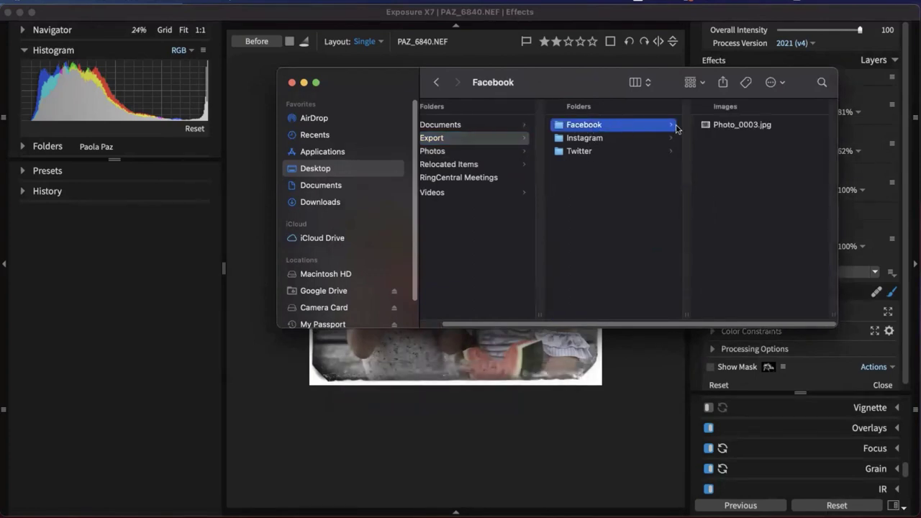
{"action": "left_click", "coordinate": [716, 127]}
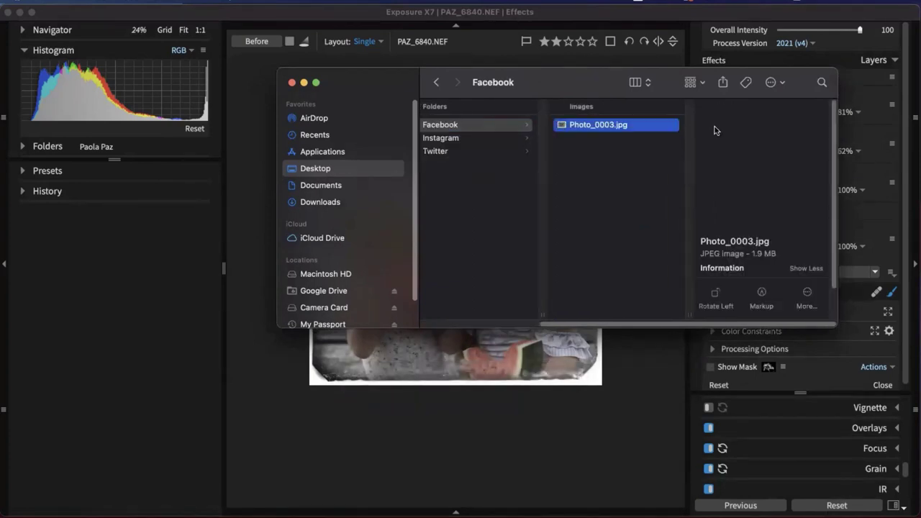
{"action": "left_click", "coordinate": [492, 138]}
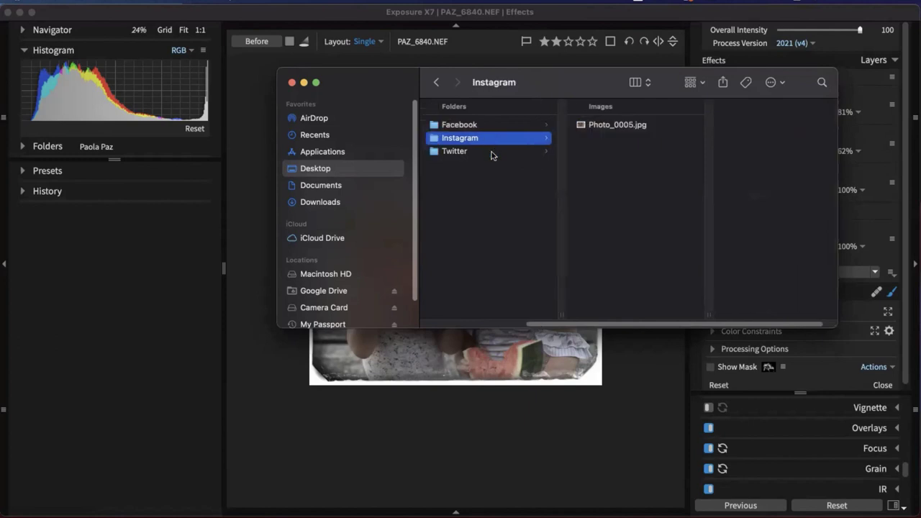
{"action": "left_click", "coordinate": [591, 125]}
{"action": "left_click", "coordinate": [475, 153]}
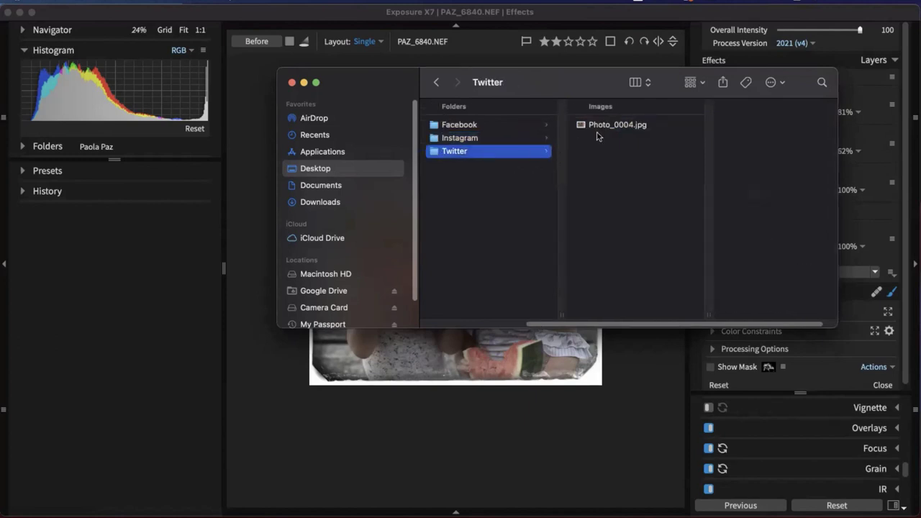
{"action": "left_click", "coordinate": [598, 128]}
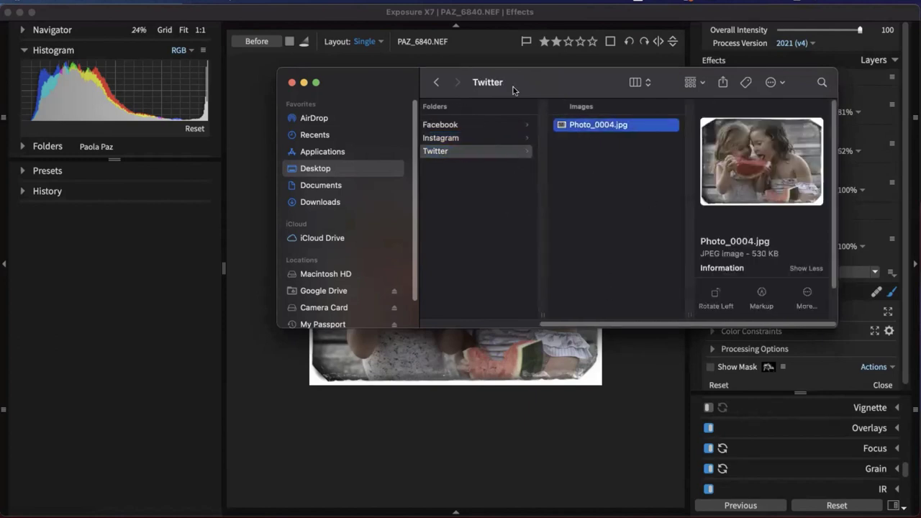
{"action": "left_click_drag", "start_coordinate": [522, 88], "coordinate": [762, 517]}
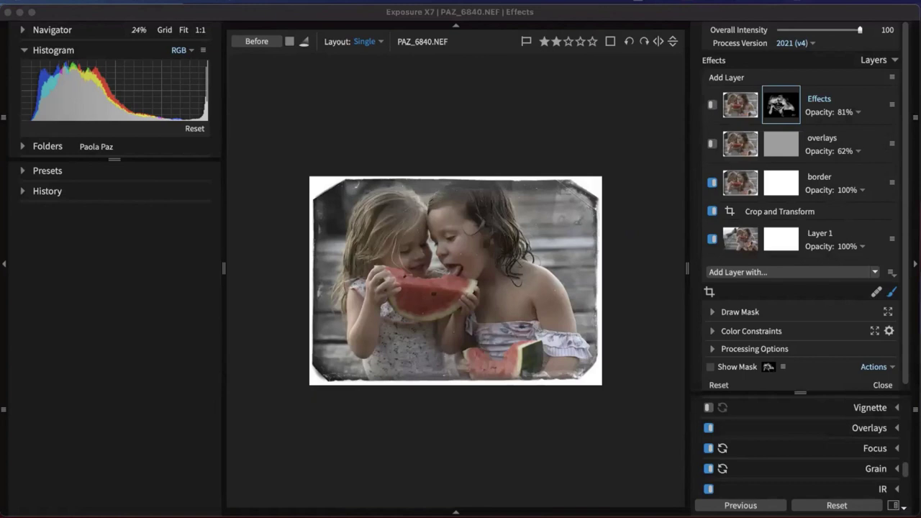
Switch to Chrome and browse the posts in the Exposure User Group on Facebook
{"action": "left_click", "coordinate": [624, 14]}
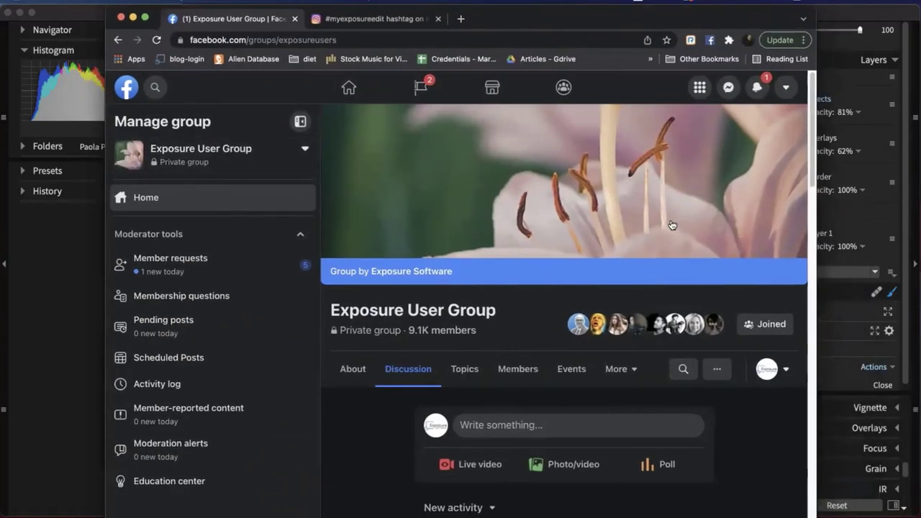
{"action": "scroll", "coordinate": [669, 225], "scroll_direction": "down", "scroll_amount": 10}
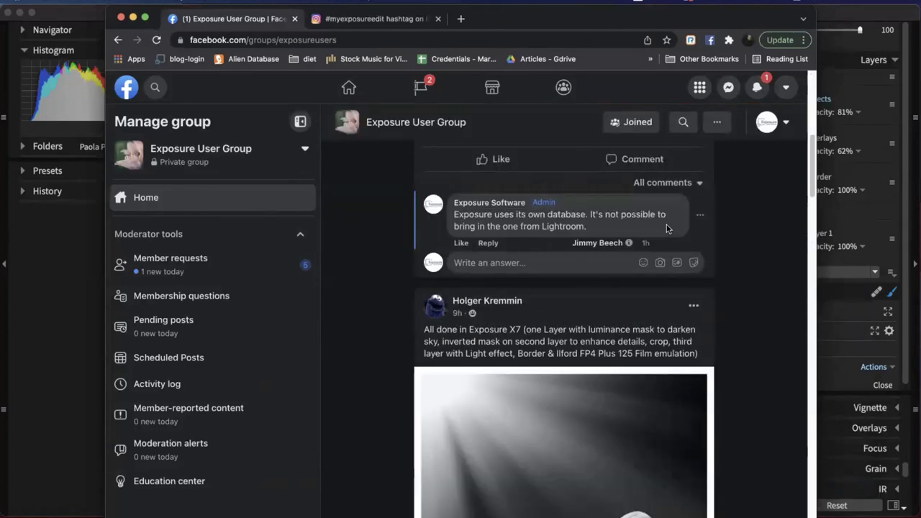
{"action": "scroll", "coordinate": [667, 223], "scroll_direction": "down", "scroll_amount": 10}
{"action": "scroll", "coordinate": [672, 217], "scroll_direction": "up", "scroll_amount": 8}
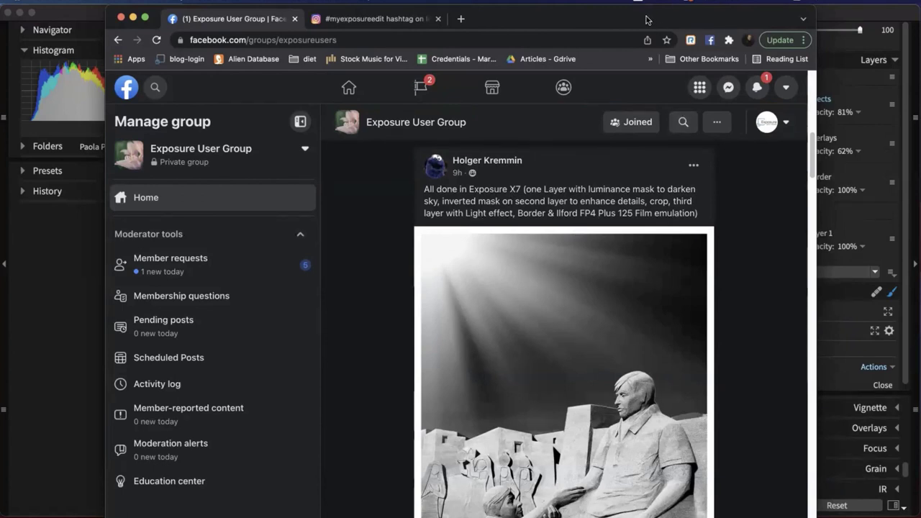
{"action": "left_click_drag", "start_coordinate": [646, 21], "coordinate": [651, 82]}
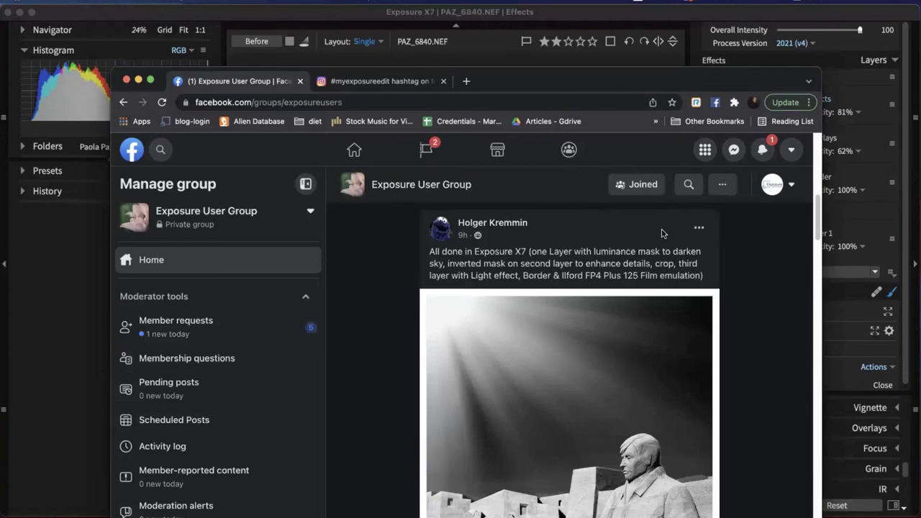
{"action": "left_click_drag", "start_coordinate": [521, 83], "coordinate": [550, 60]}
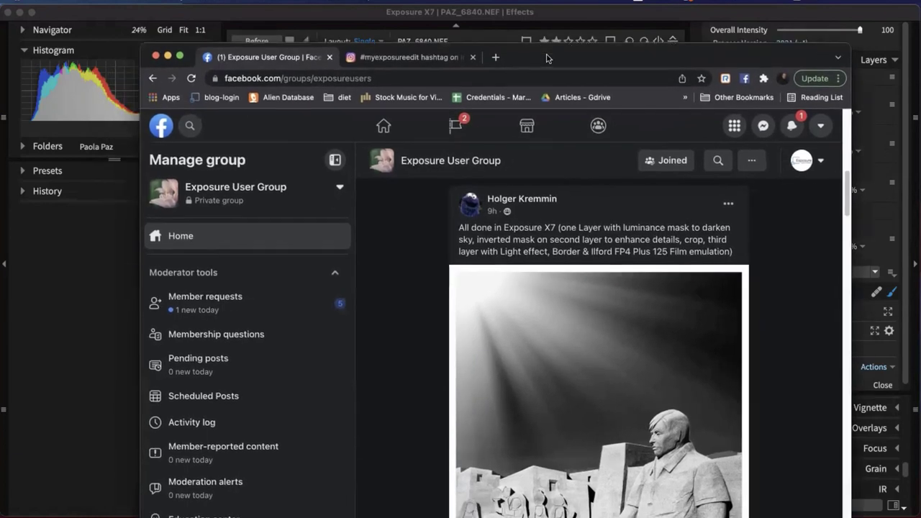
{"action": "mouse_move", "coordinate": [551, 199]}
View the #myexposureedit hashtag page on Instagram and browse its top and most recent posts
{"action": "left_click", "coordinate": [410, 60]}
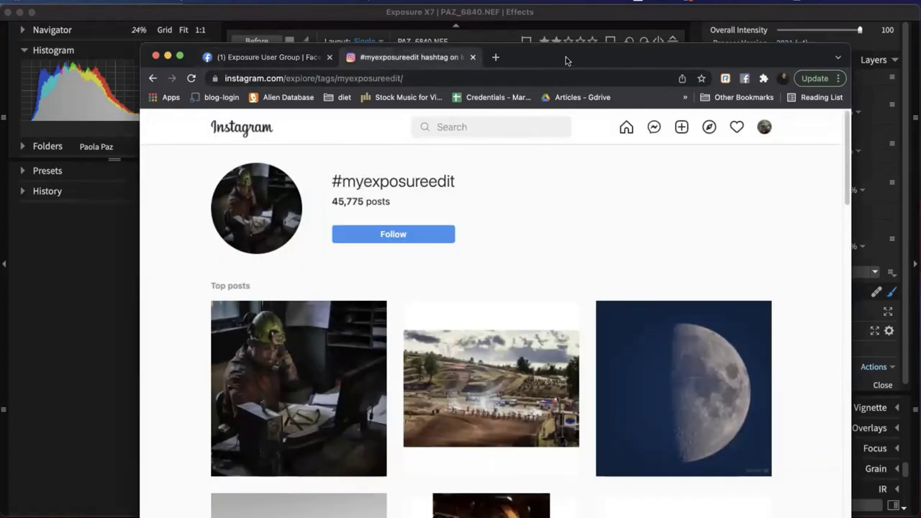
{"action": "left_click_drag", "start_coordinate": [566, 57], "coordinate": [563, 20]}
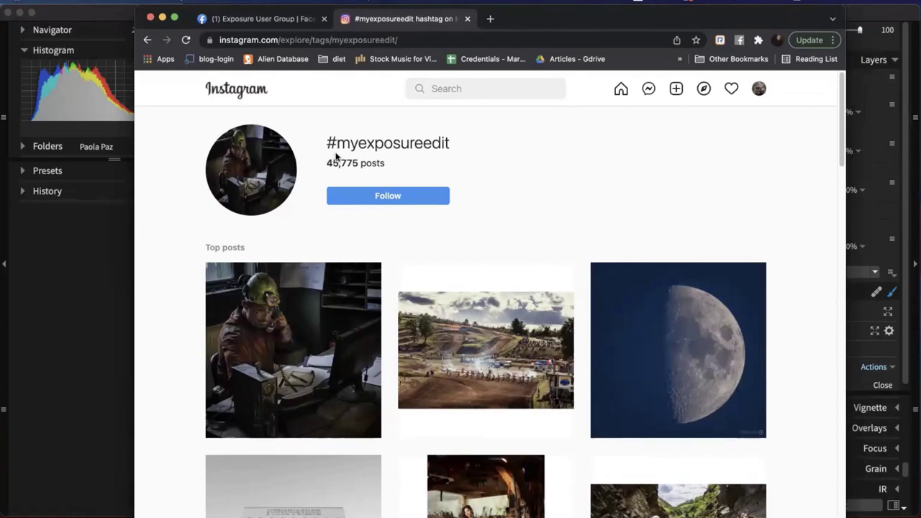
{"action": "scroll", "coordinate": [425, 249], "scroll_direction": "down", "scroll_amount": 3}
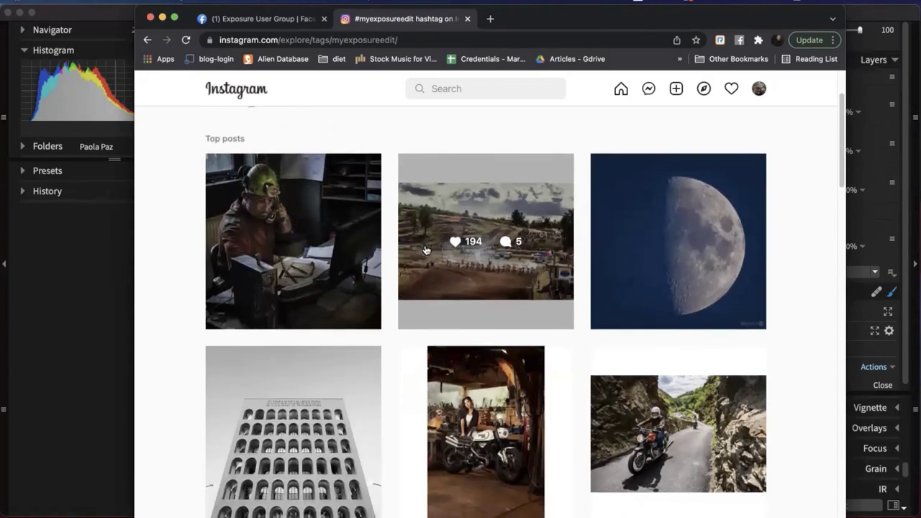
{"action": "scroll", "coordinate": [425, 248], "scroll_direction": "down", "scroll_amount": 5}
{"action": "scroll", "coordinate": [425, 249], "scroll_direction": "down", "scroll_amount": 5}
{"action": "scroll", "coordinate": [425, 250], "scroll_direction": "down", "scroll_amount": 15}
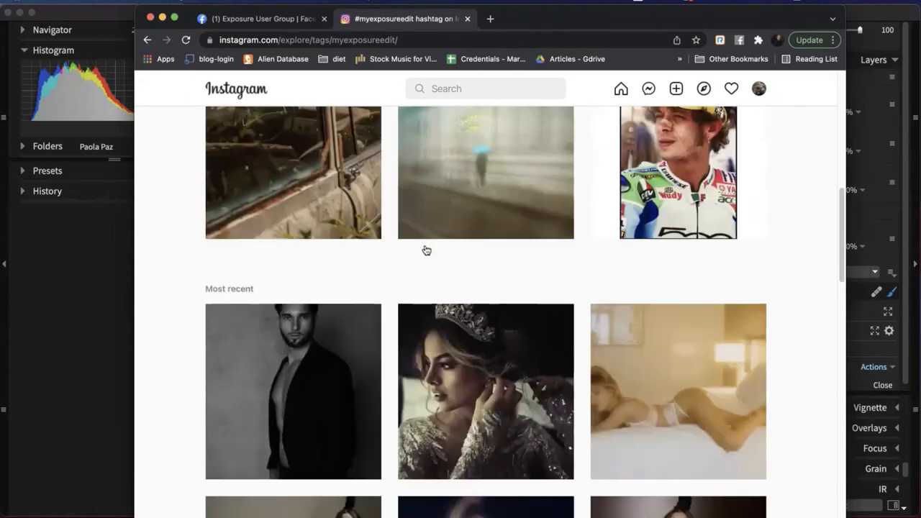
{"action": "scroll", "coordinate": [425, 249], "scroll_direction": "down", "scroll_amount": 5}
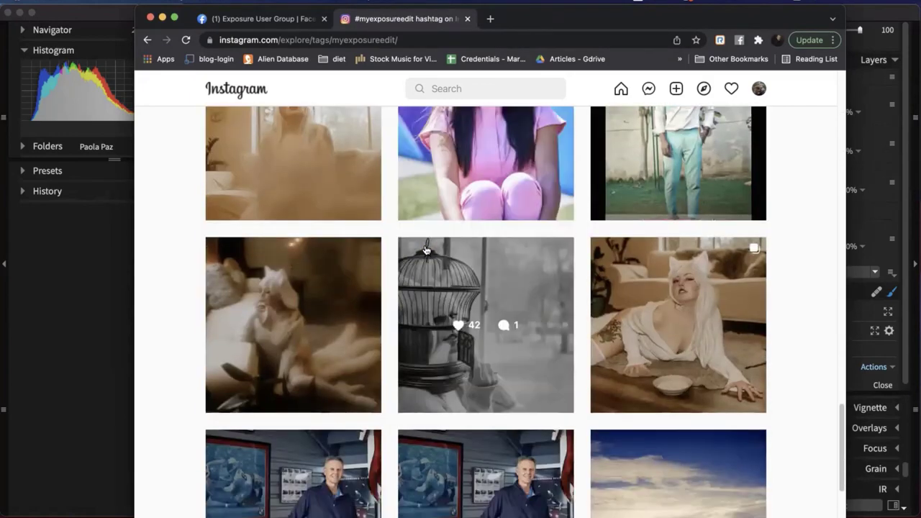